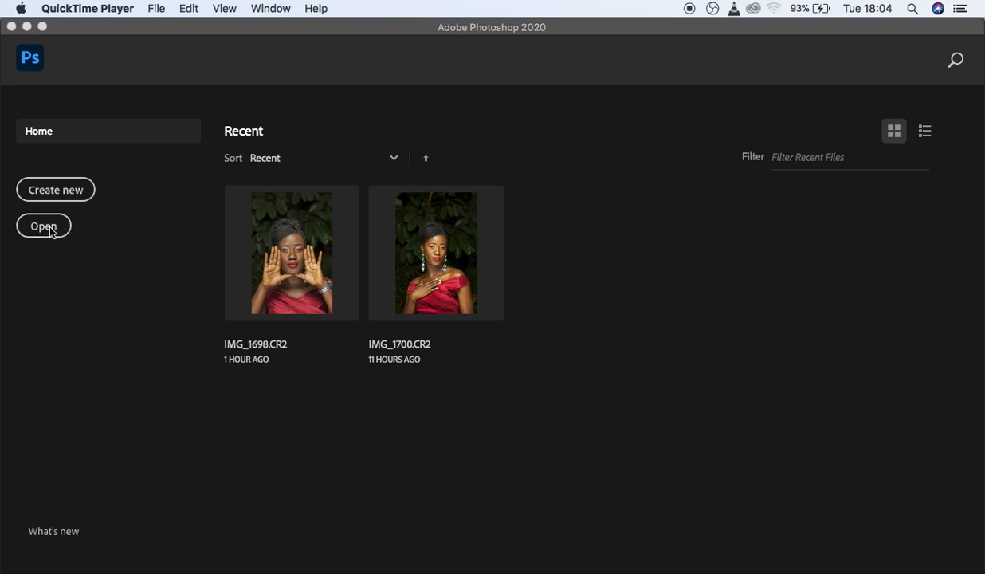
left_click(49, 229)
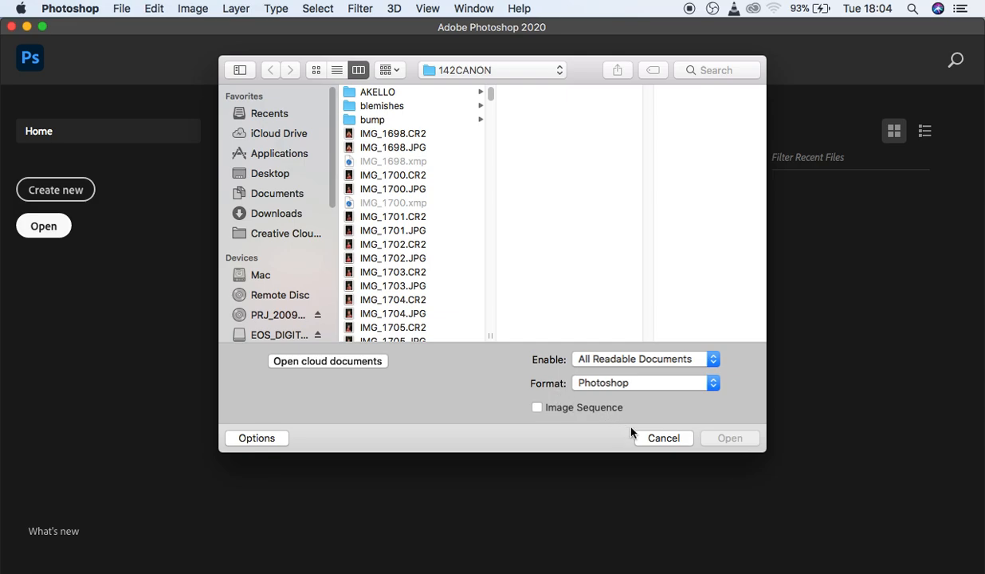
left_click(658, 438)
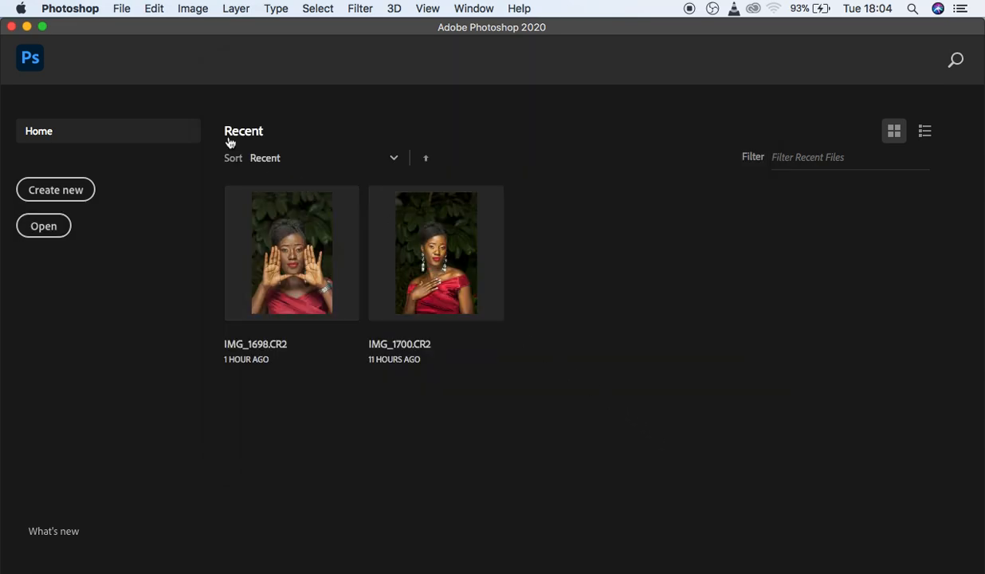
left_click(121, 11)
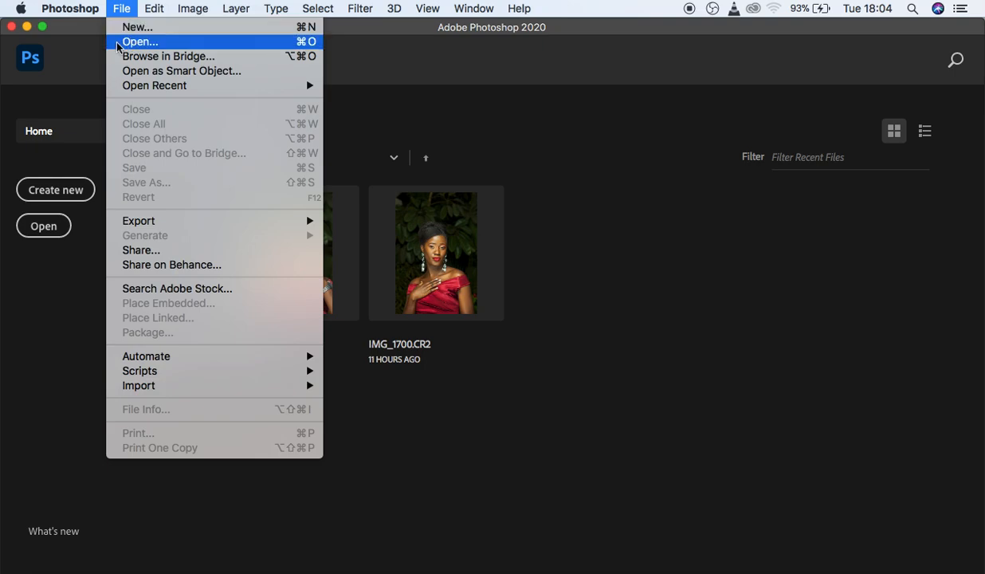
left_click(401, 137)
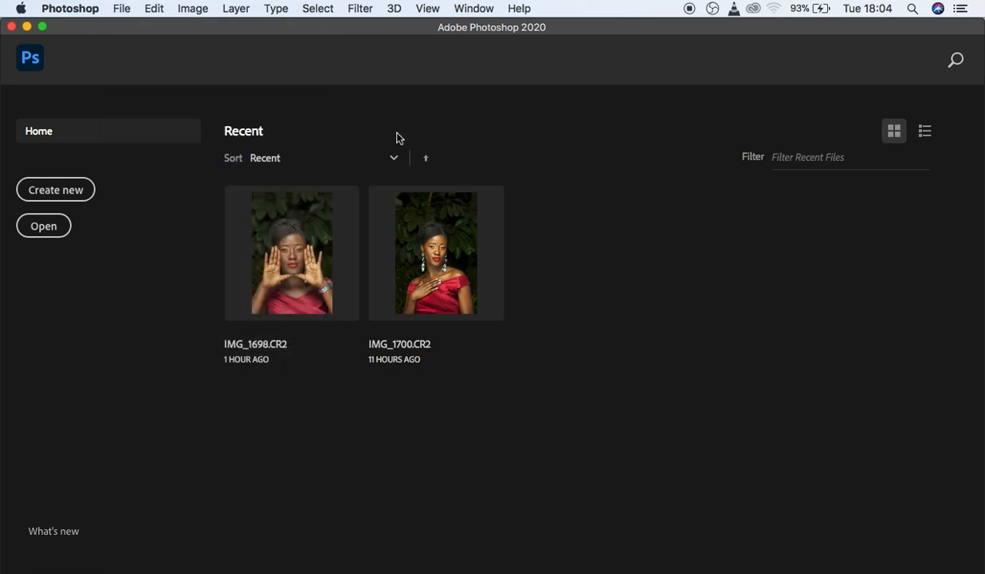
Step: Open the raw photo IMG_1739.CR2 from the Desktop folder in Camera Raw
left_click(49, 229)
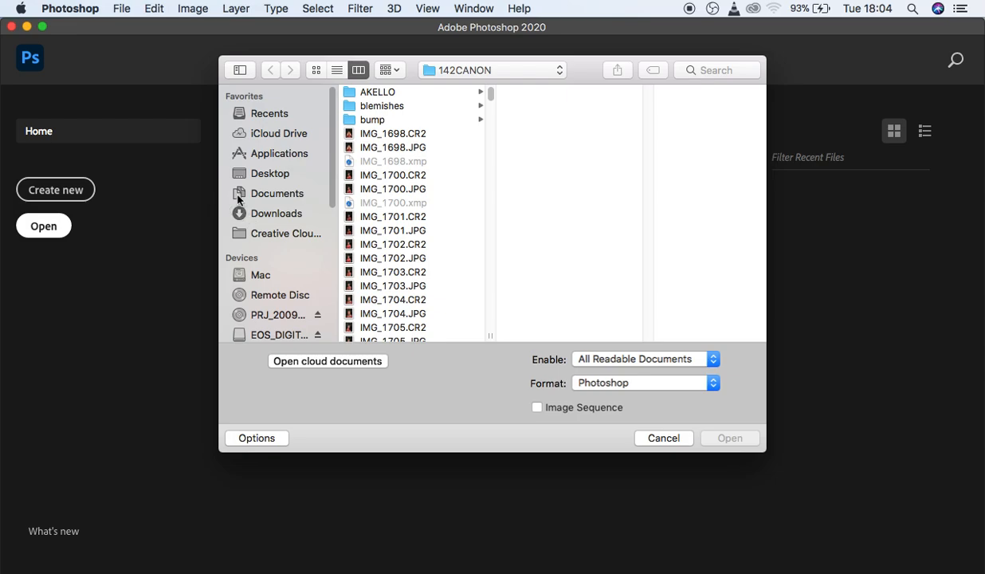
left_click(268, 176)
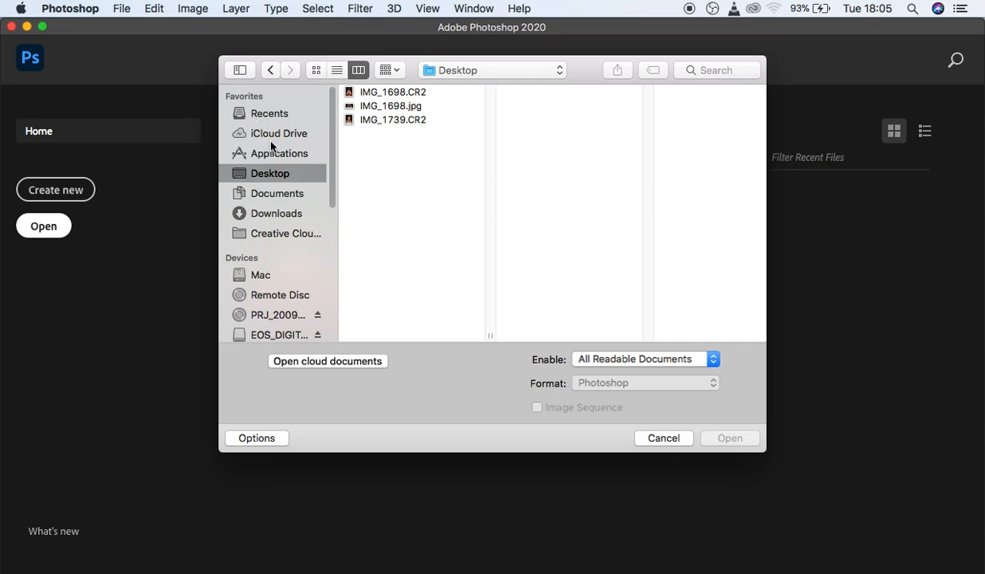
left_click(373, 122)
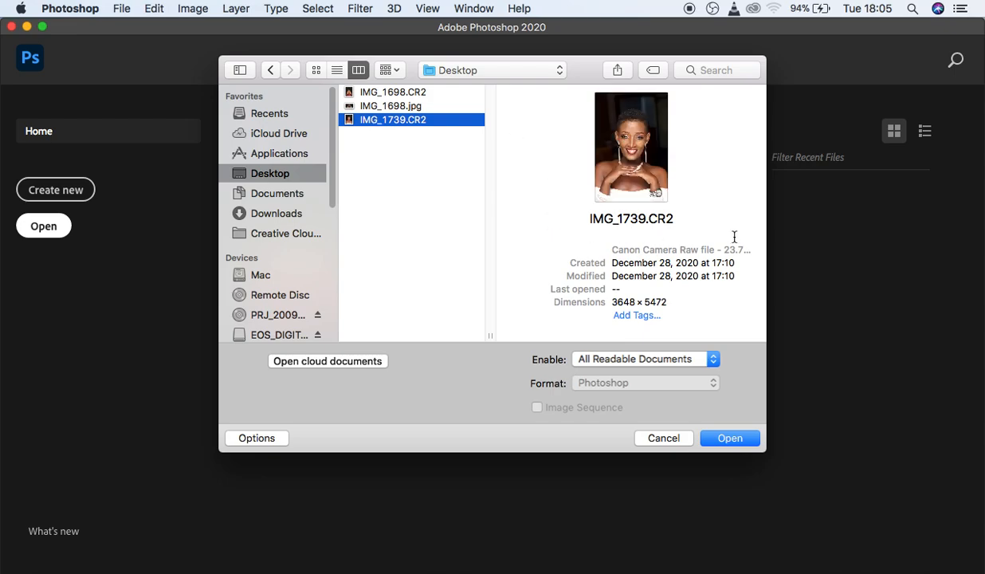
left_click(724, 438)
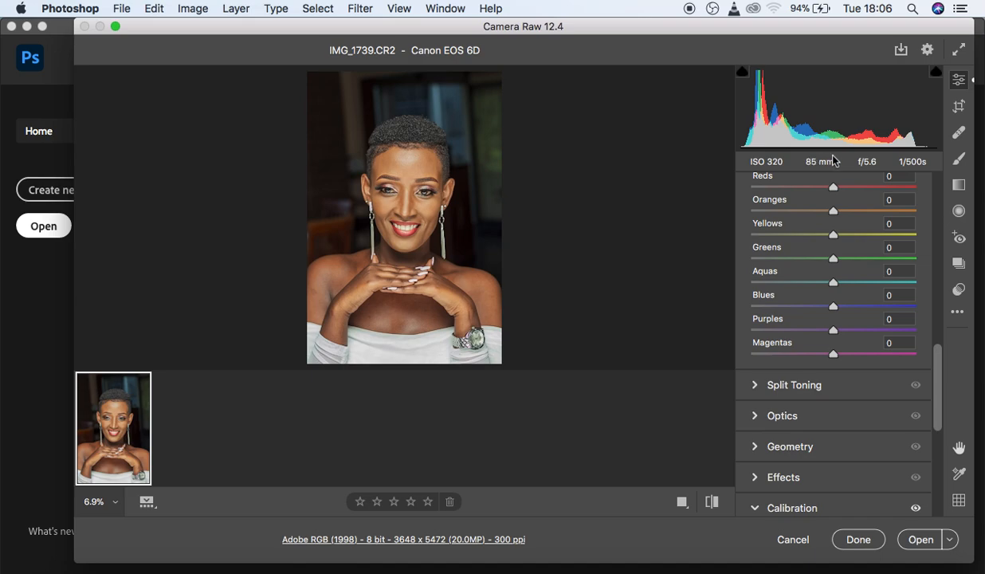
mouse_move(837, 151)
left_click_drag(939, 383, 948, 205)
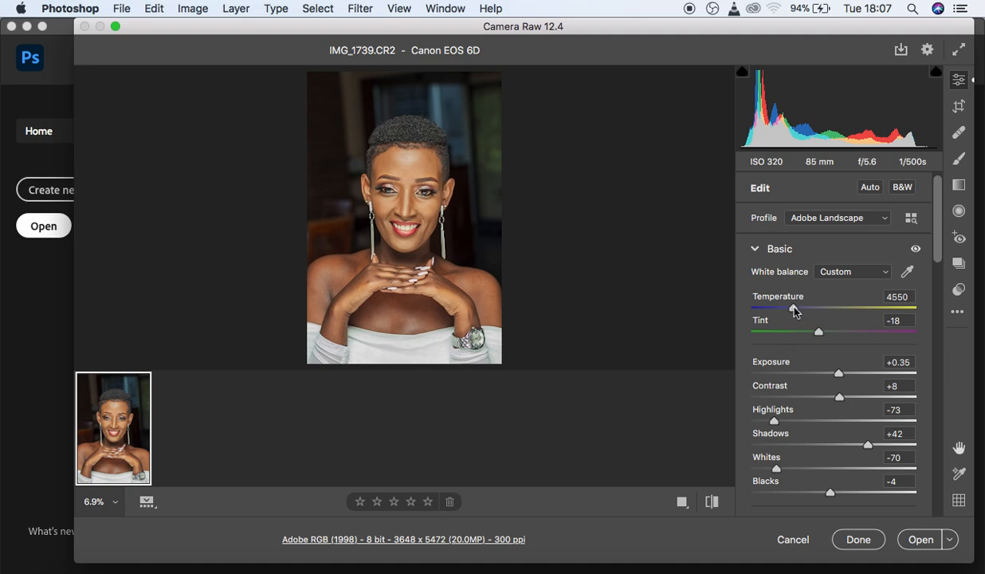
left_click(814, 222)
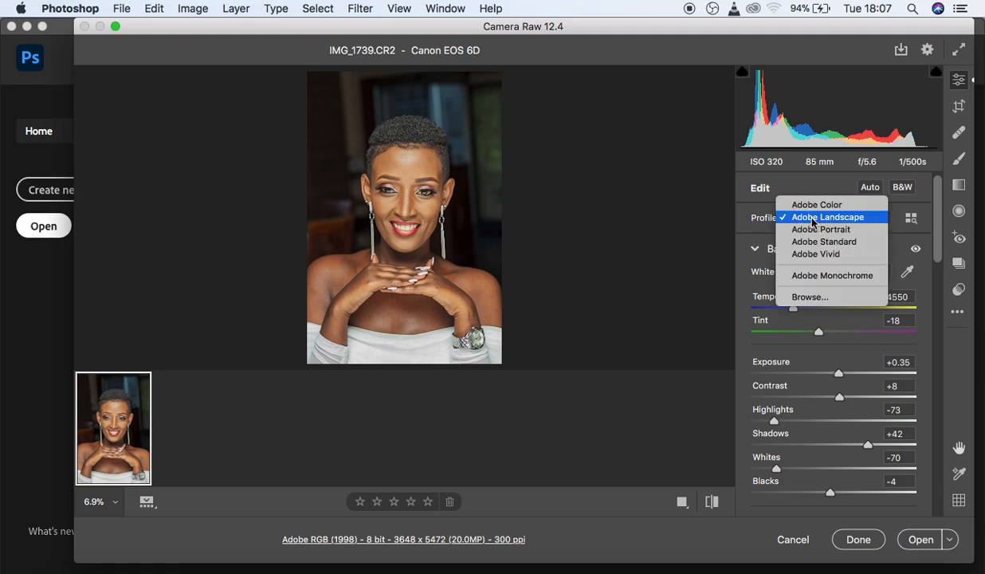
left_click(812, 219)
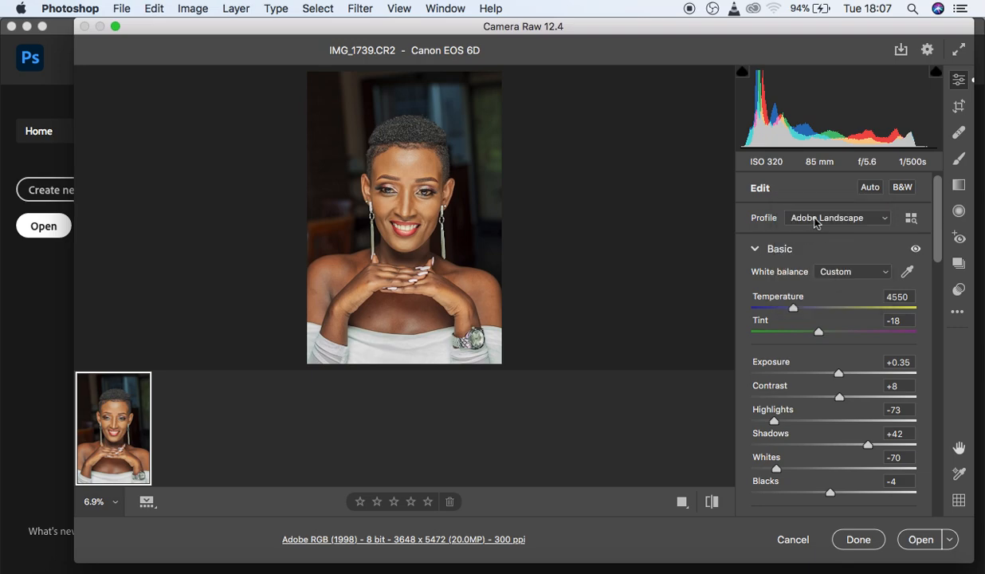
left_click(839, 227)
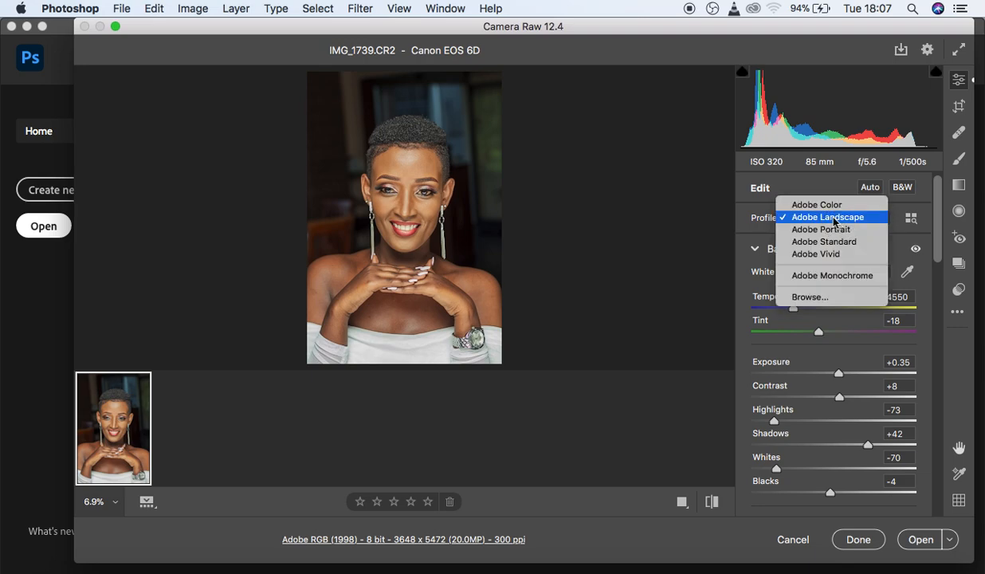
left_click(833, 218)
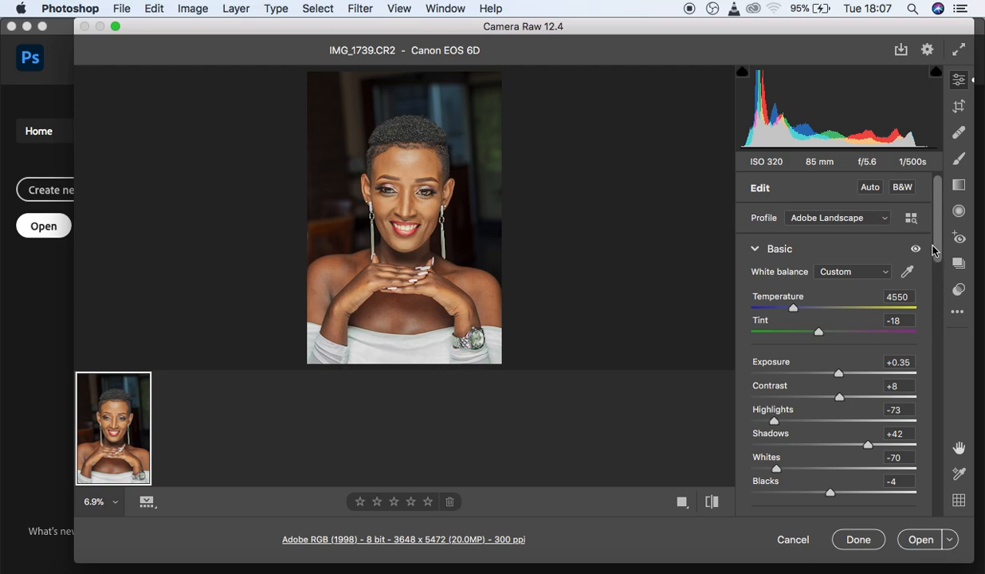
Step: Reset the Highlights to 0 and change the raw profile to Adobe Color
mouse_move(939, 233)
left_mouse_down()
mouse_move(939, 276)
mouse_move(942, 242)
left_mouse_up()
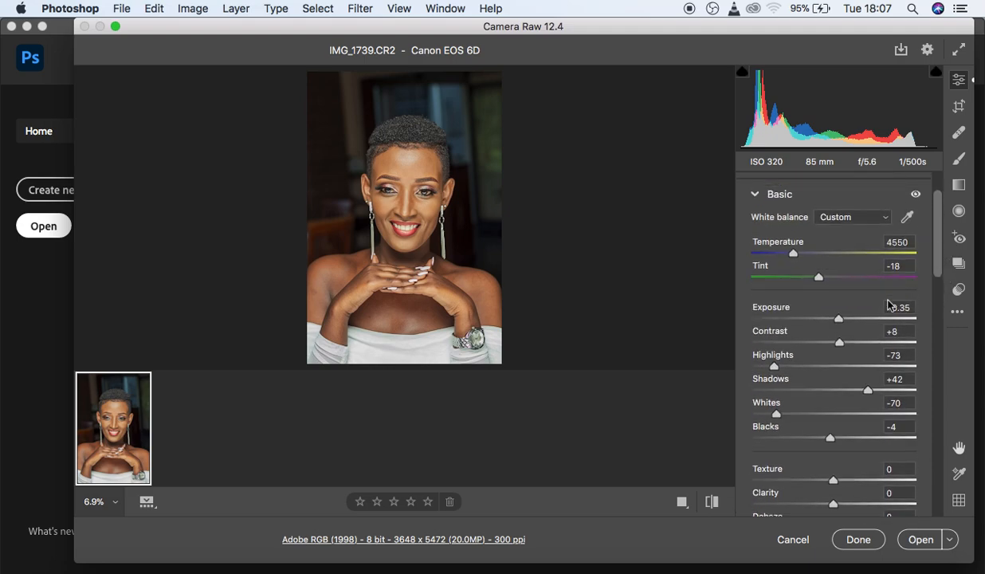
double_click(775, 368)
left_click_drag(939, 271, 941, 229)
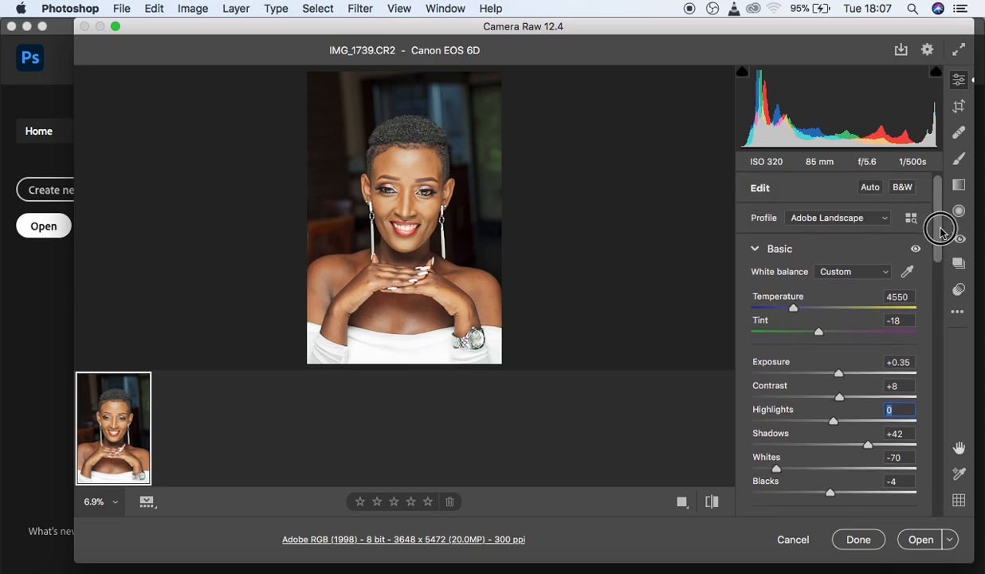
left_click(875, 216)
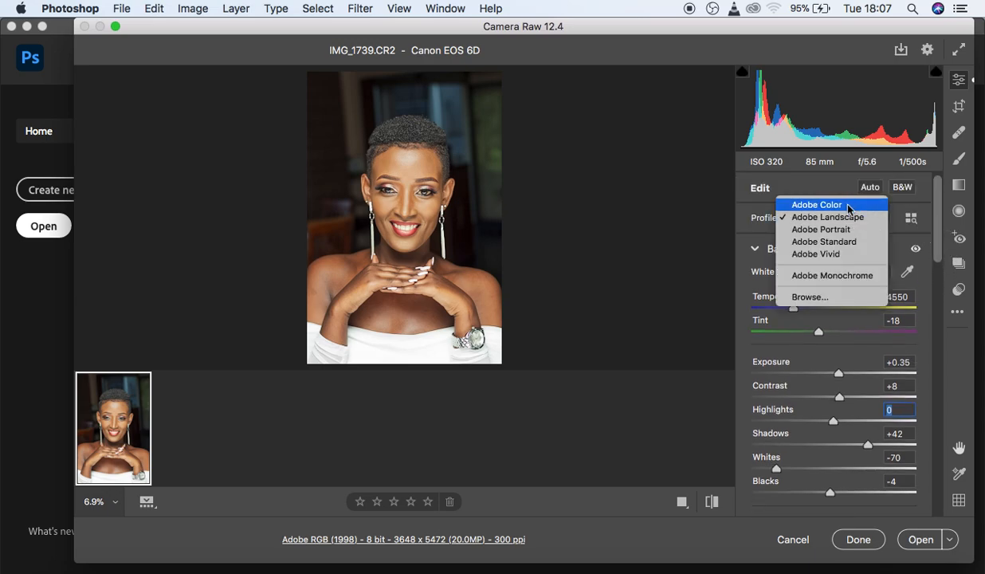
left_click(835, 204)
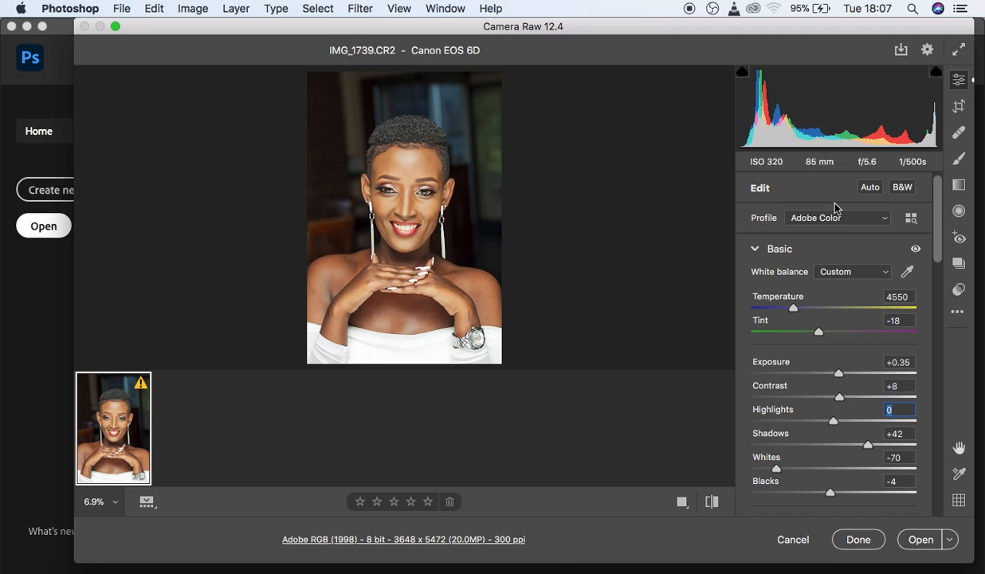
Step: Reset the Shadows, Whites and Blacks adjustments to 0
left_click_drag(936, 243, 940, 268)
key("Tab")
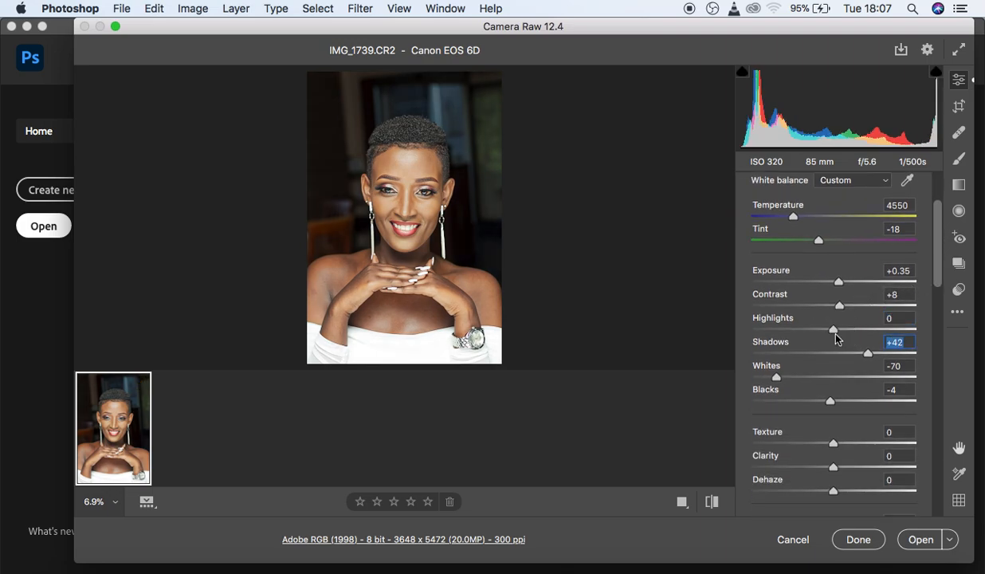
double_click(867, 354)
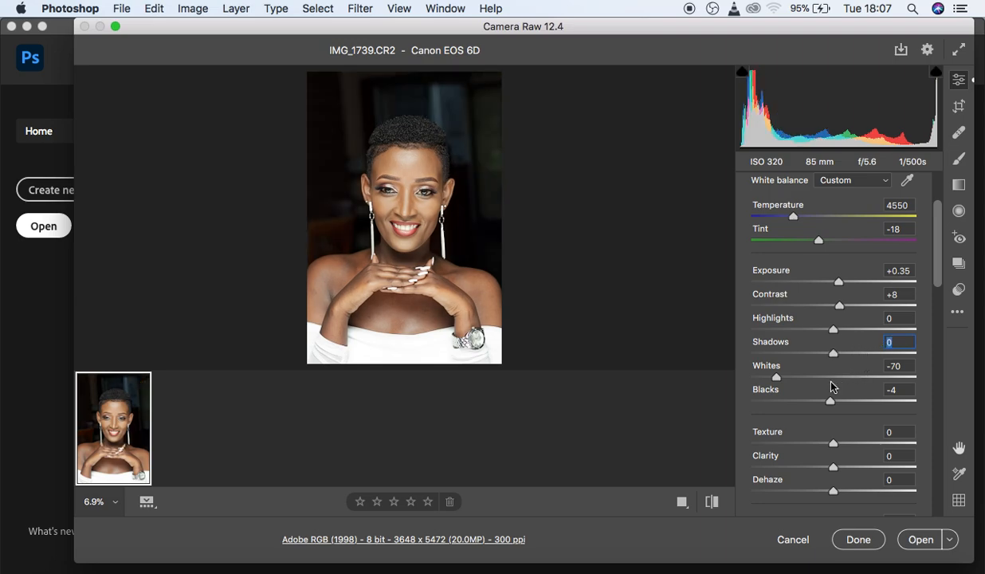
key("Tab")
type("0")
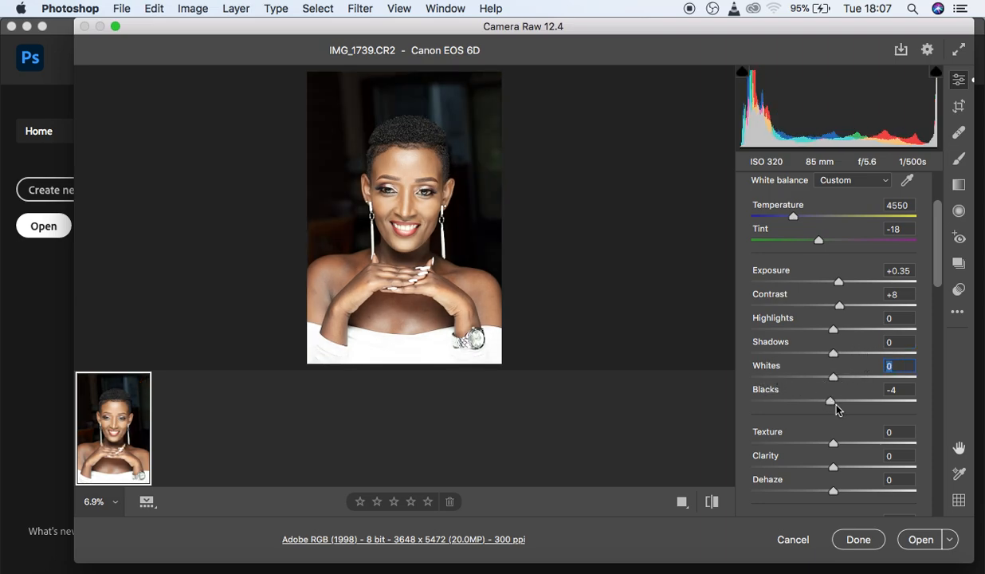
key("Tab")
type("0")
left_click(838, 313)
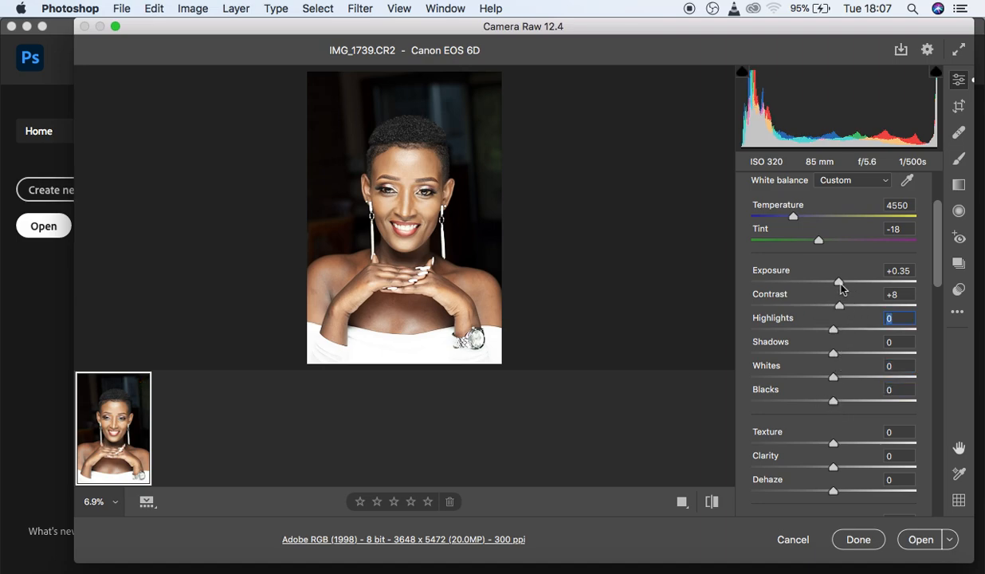
Step: Reset the Exposure to 0.00 and the Vibrance to 0, and set the Tint to +3
double_click(836, 282)
left_click(820, 245)
type("3")
left_click_drag(935, 280, 931, 310)
double_click(810, 298)
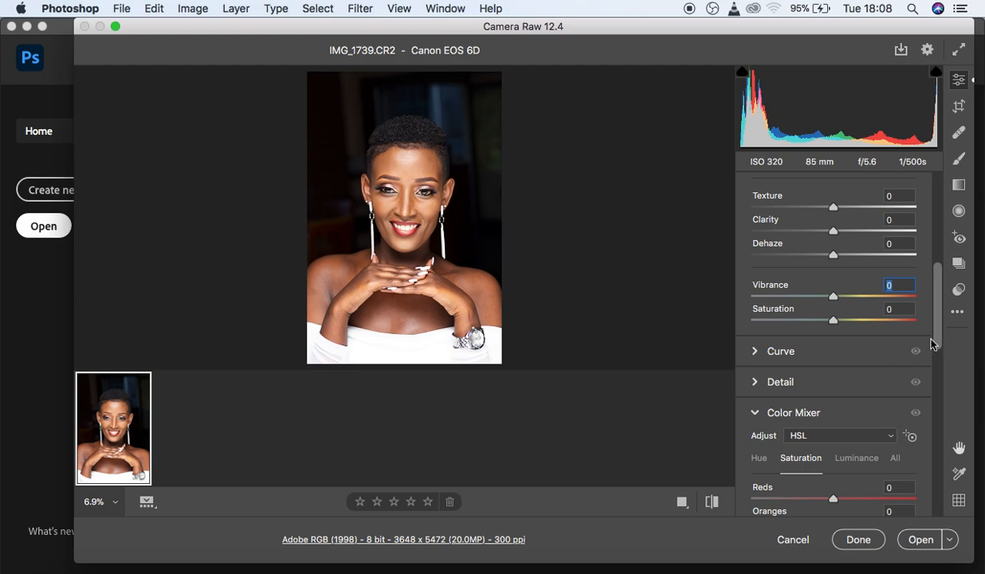
Step: Reset the Contrast to 0 and change the raw profile to Adobe Landscape
left_click_drag(940, 325, 937, 238)
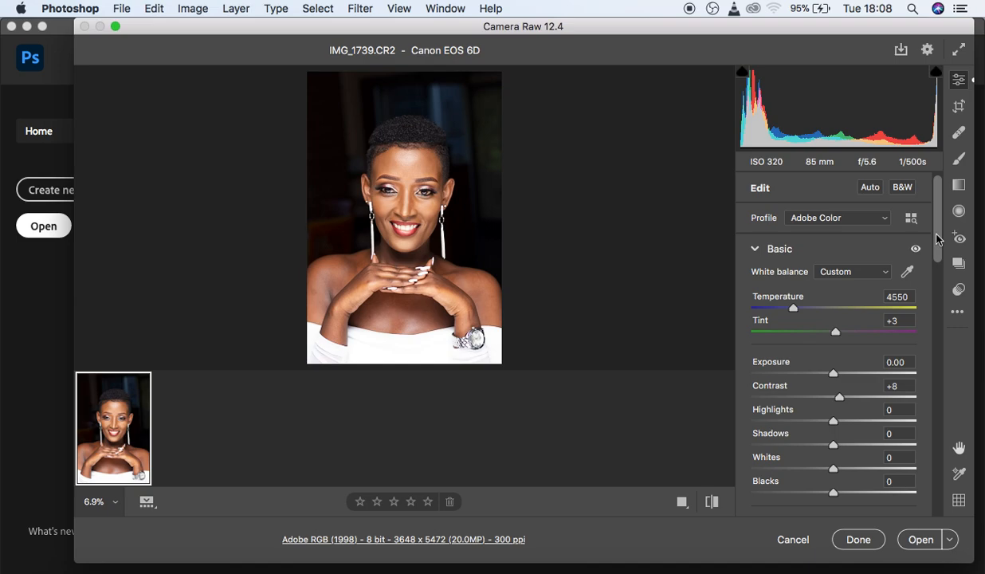
left_click(841, 399)
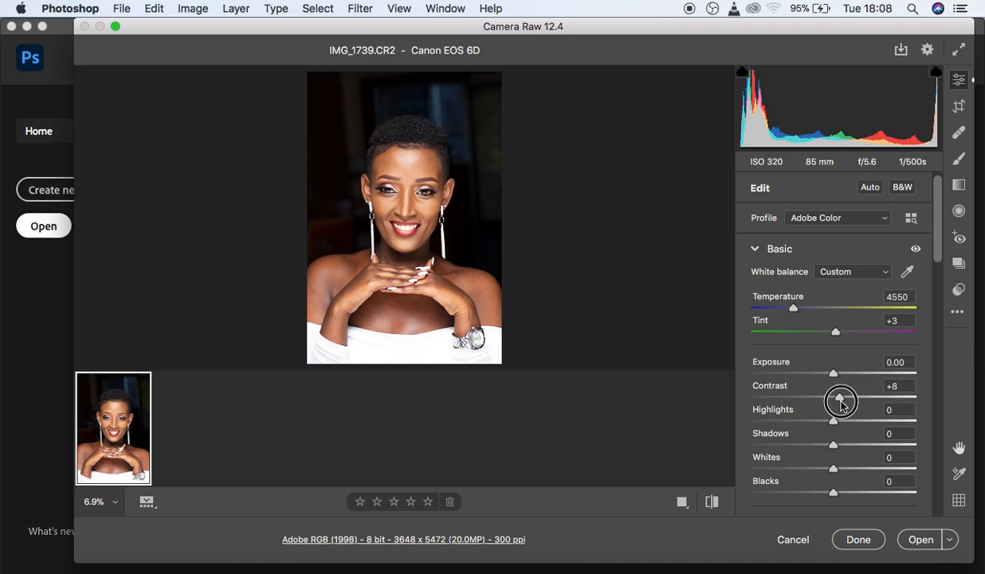
double_click(840, 399)
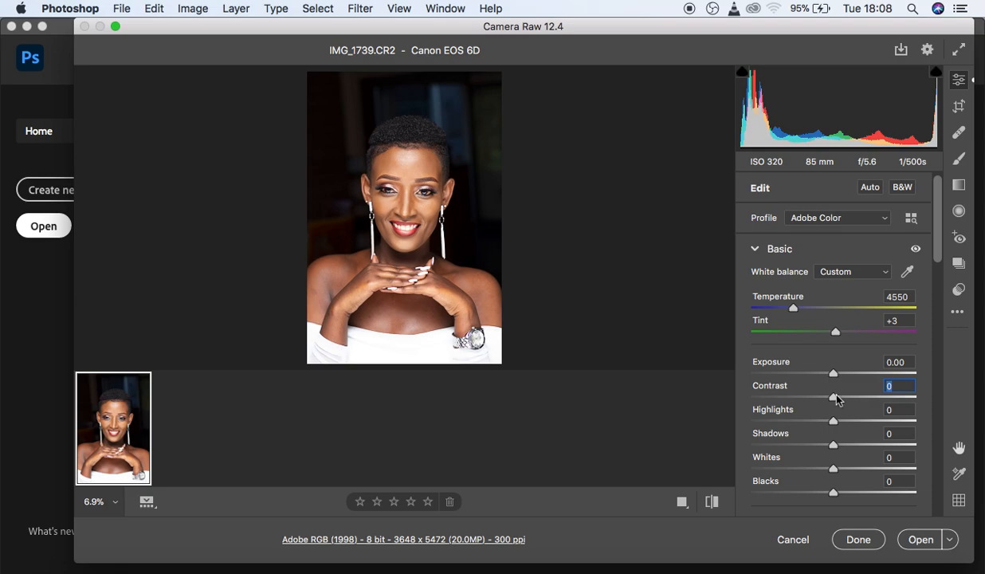
left_click(839, 222)
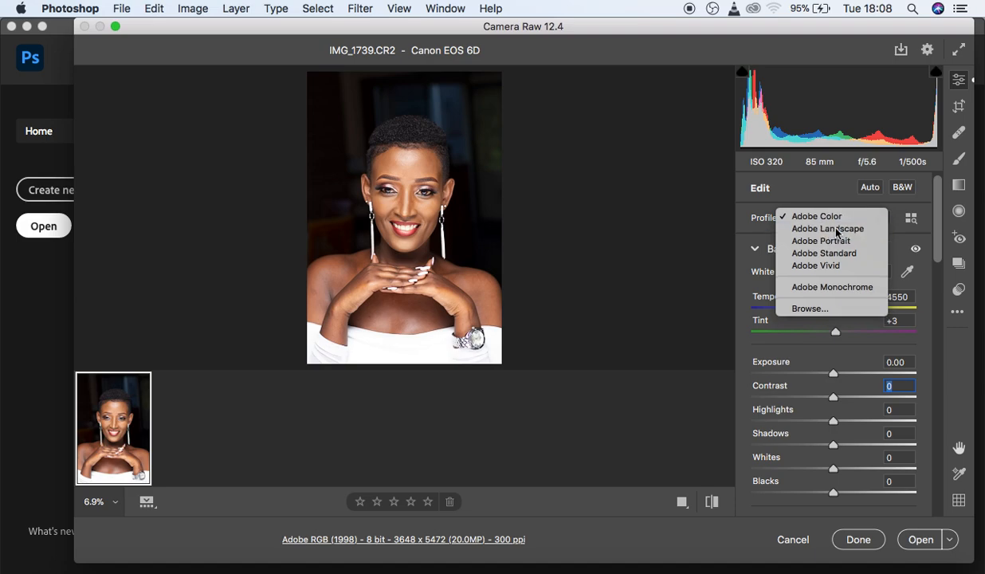
left_click(838, 230)
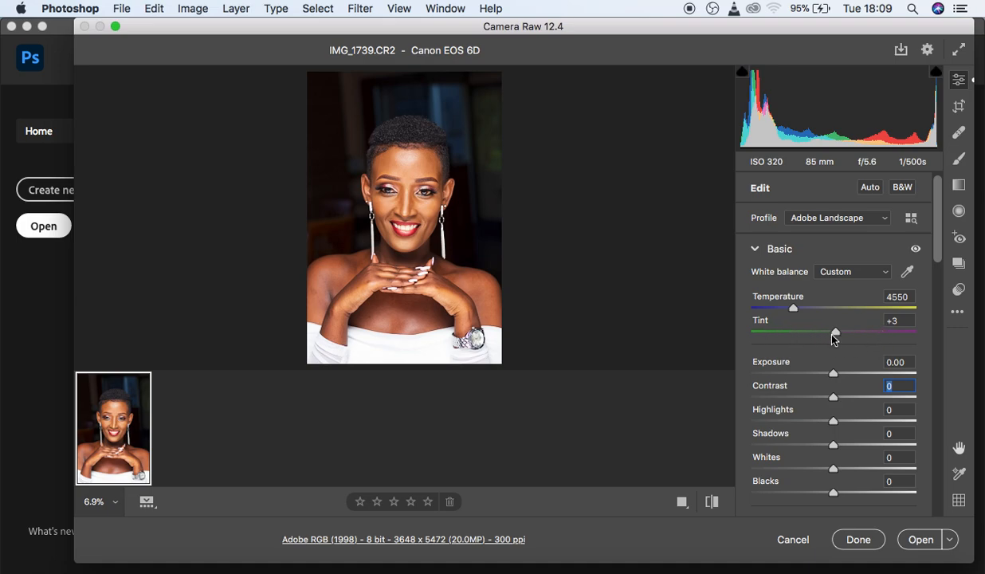
Step: Shift the photo's white balance Tint to -8
left_click_drag(835, 335, 827, 336)
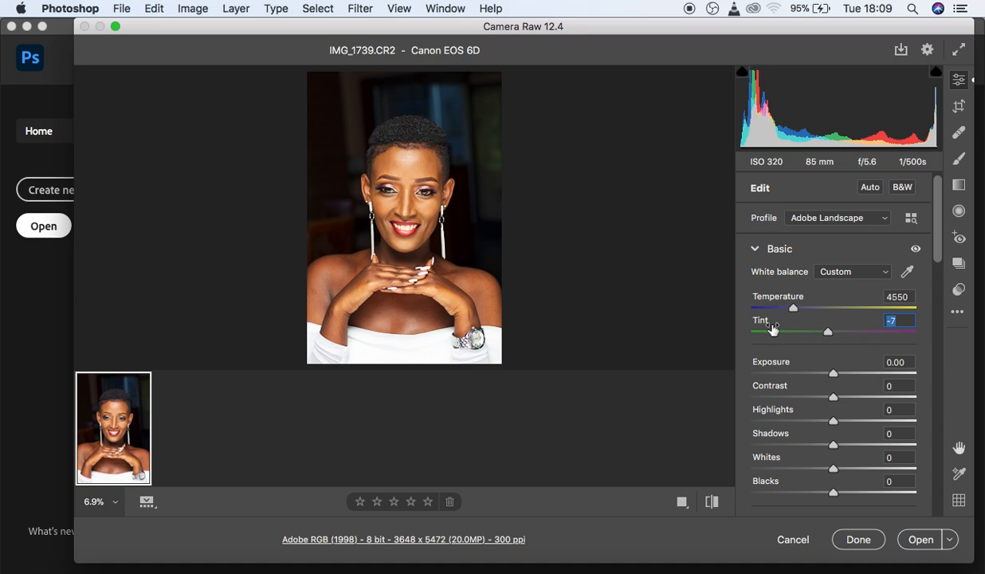
left_click(825, 334)
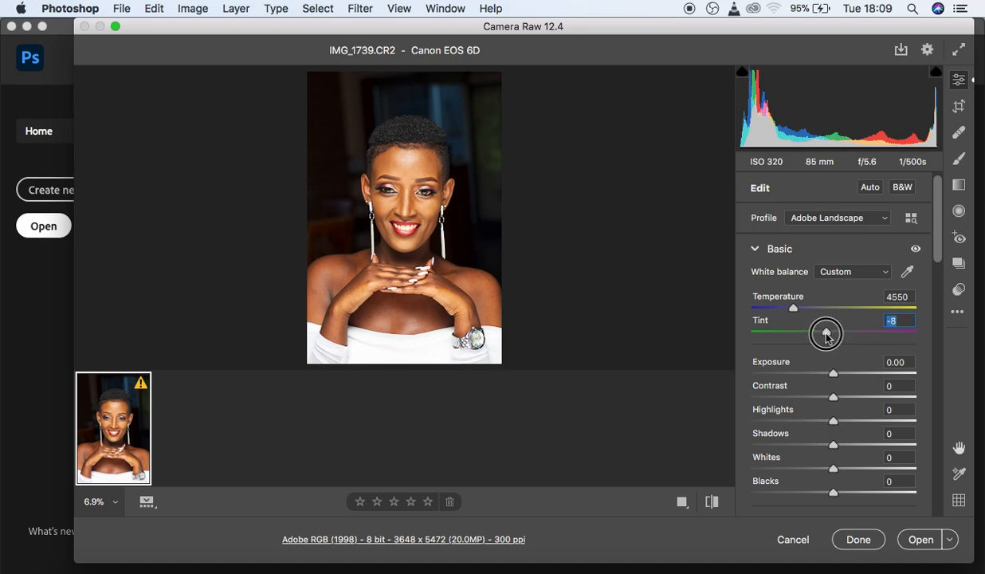
left_click_drag(827, 336, 827, 336)
Step: Lower the Highlights to -85 and the Whites to -38
left_click(790, 421)
left_click_drag(790, 420, 764, 421)
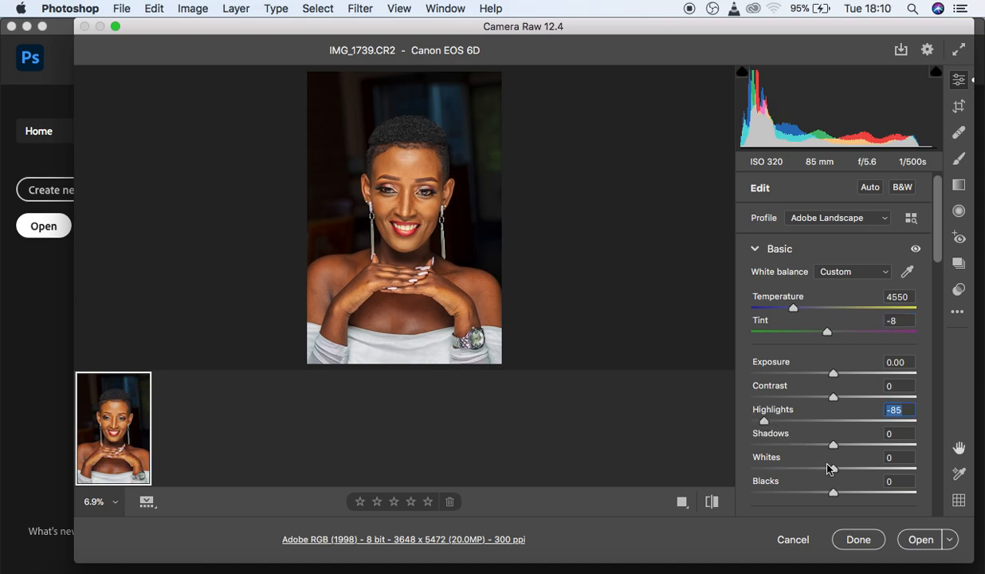
left_click_drag(826, 469, 801, 468)
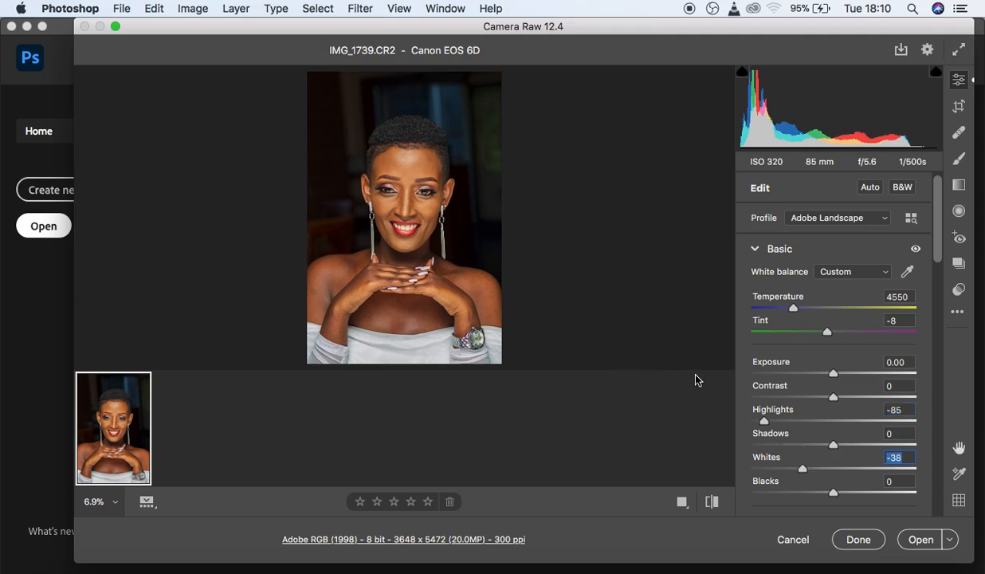
Step: Raise the Contrast to +4 and lower the Blacks to -13
left_click_drag(835, 401, 842, 404)
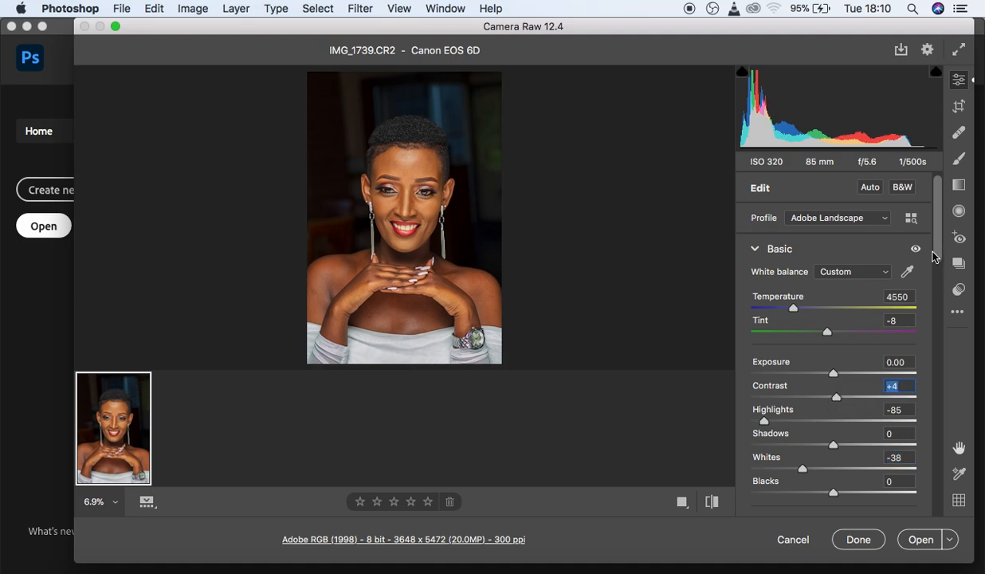
left_click_drag(834, 495, 821, 493)
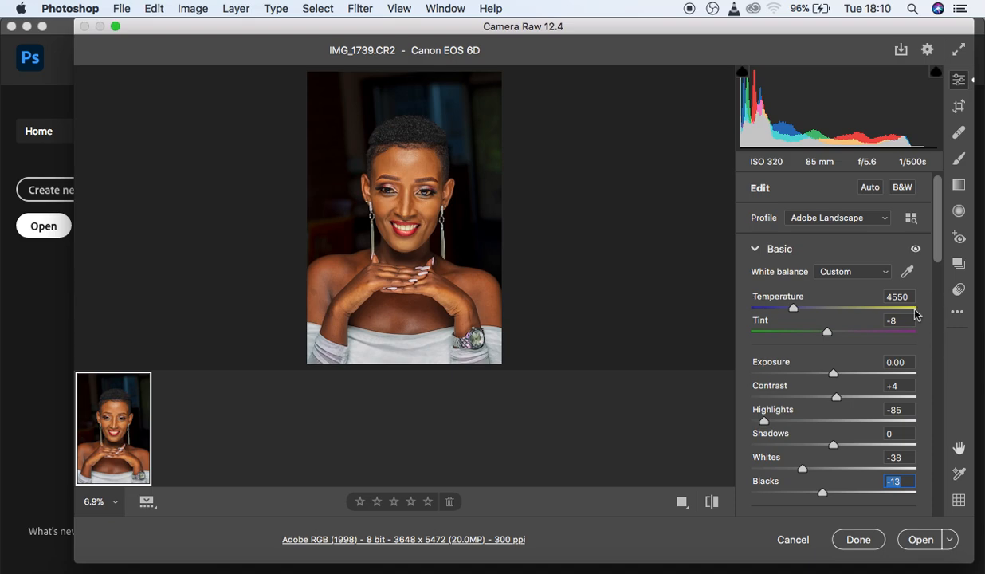
Step: Brighten the portrait by setting the Exposure to +0.35
left_click(834, 374)
left_click_drag(835, 376, 841, 380)
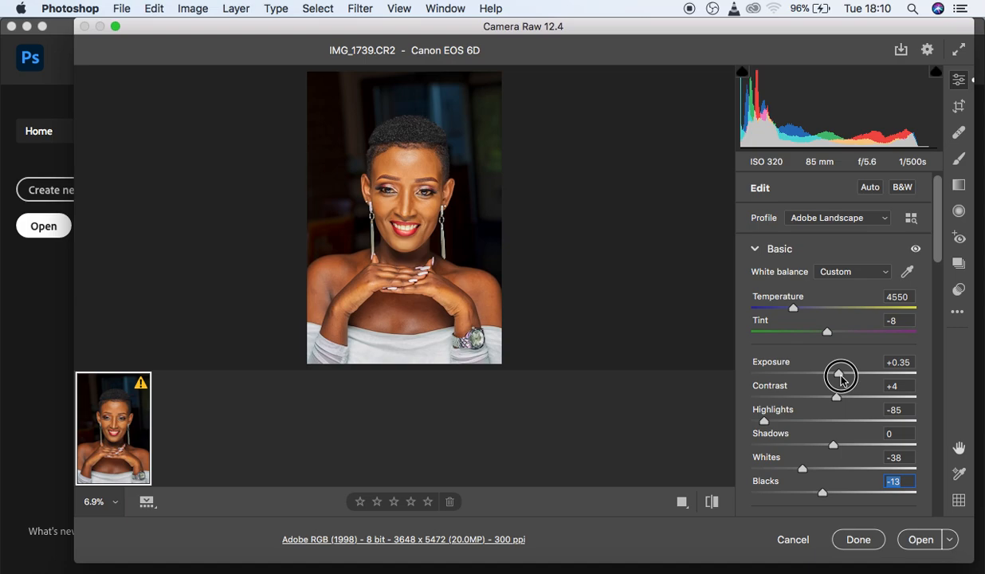
left_click_drag(841, 378, 843, 374)
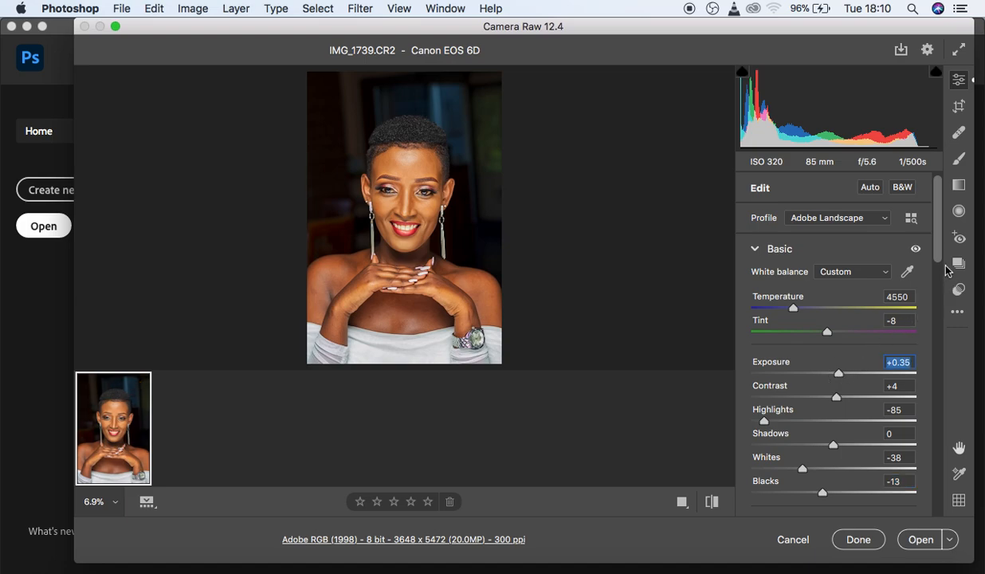
Step: Set the Clarity to +6, Vibrance to -14 and Saturation to -2, and open the developed photo in Photoshop
left_click_drag(939, 257, 939, 314)
left_click_drag(833, 329, 840, 335)
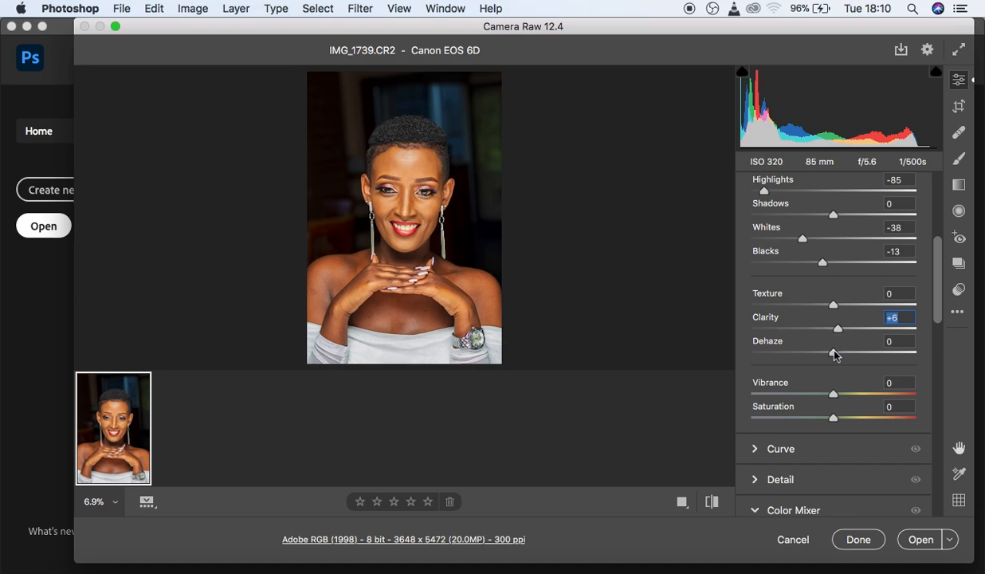
left_click_drag(835, 398, 821, 399)
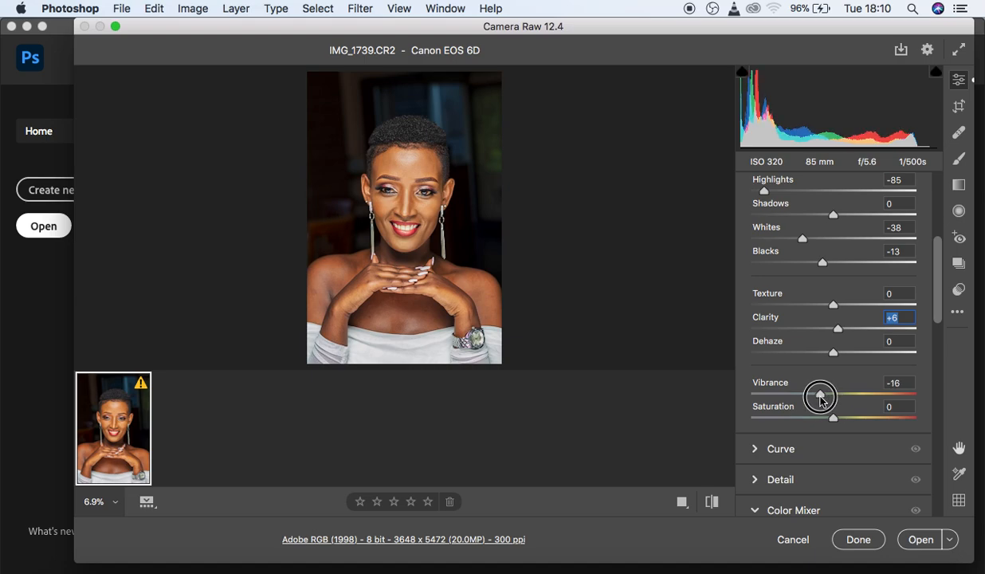
left_click_drag(820, 396, 834, 423)
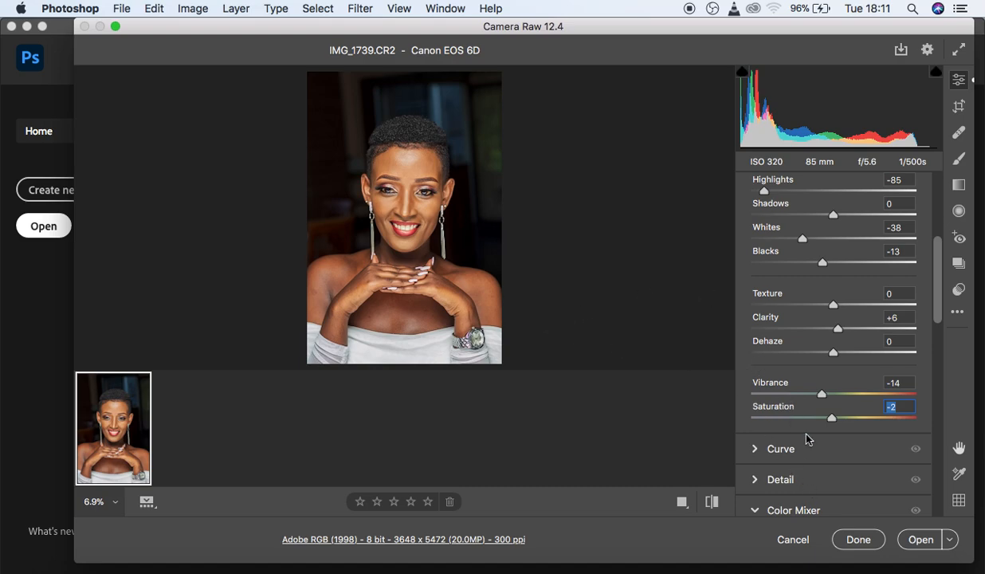
left_click(918, 539)
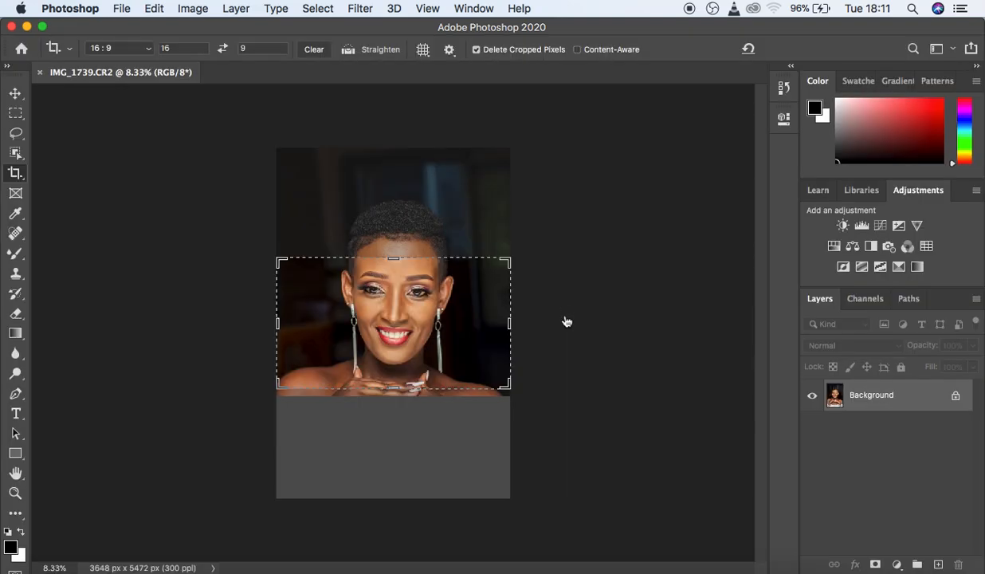
Step: Crop the portrait to the 4 : 5 (8 : 10) ratio, rotating it slightly and tightening the frame around the woman
left_click(16, 134)
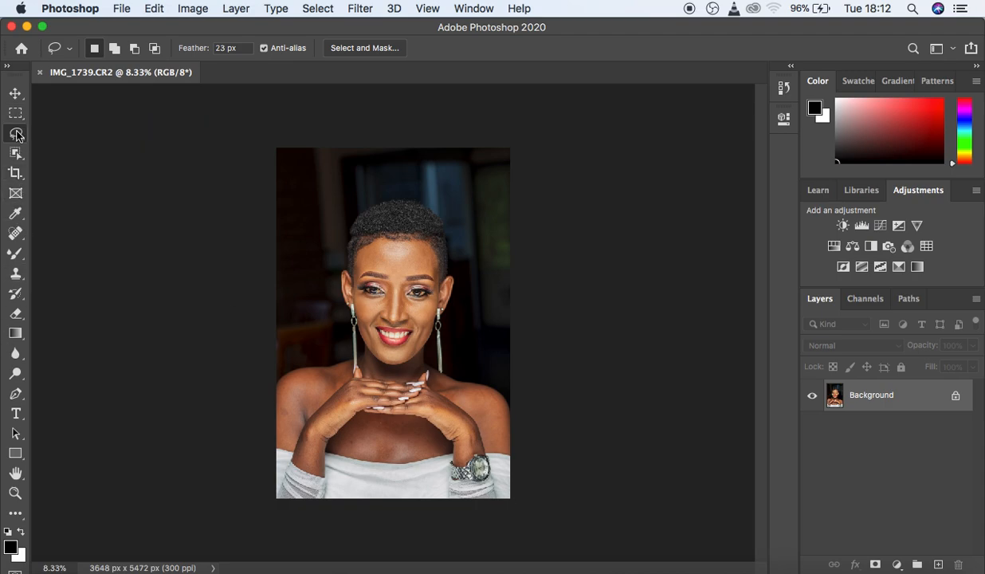
left_click(16, 174)
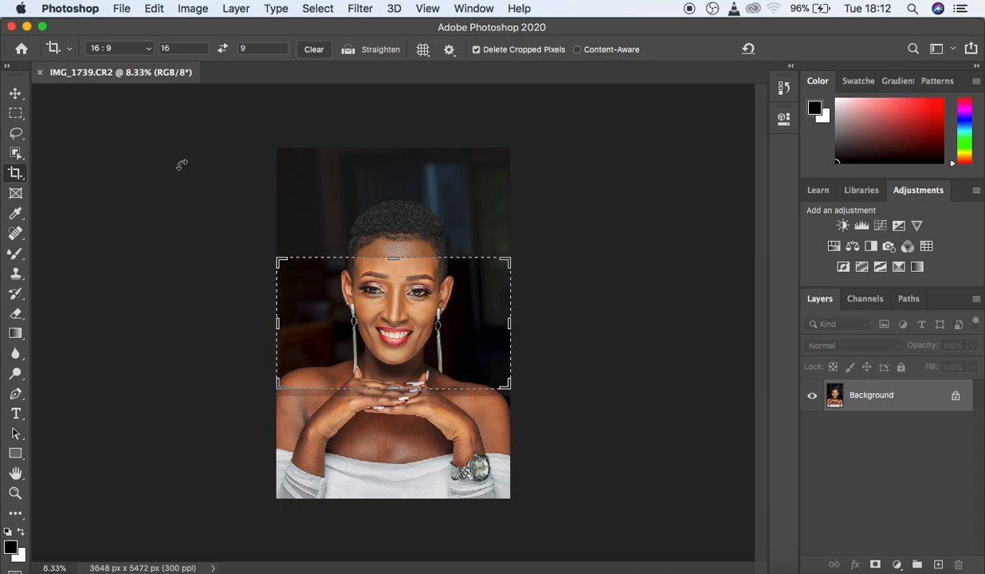
left_click(137, 51)
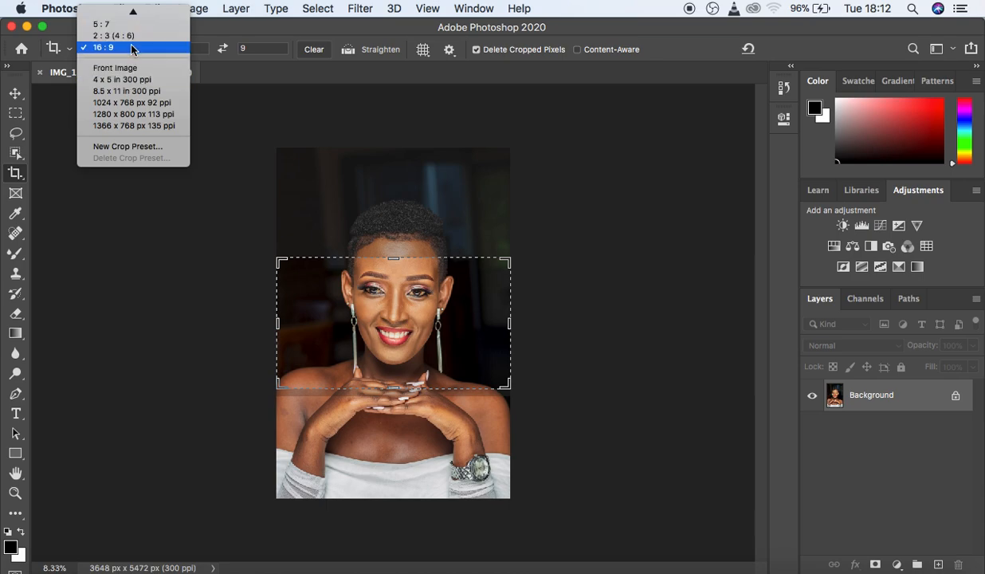
mouse_move(133, 16)
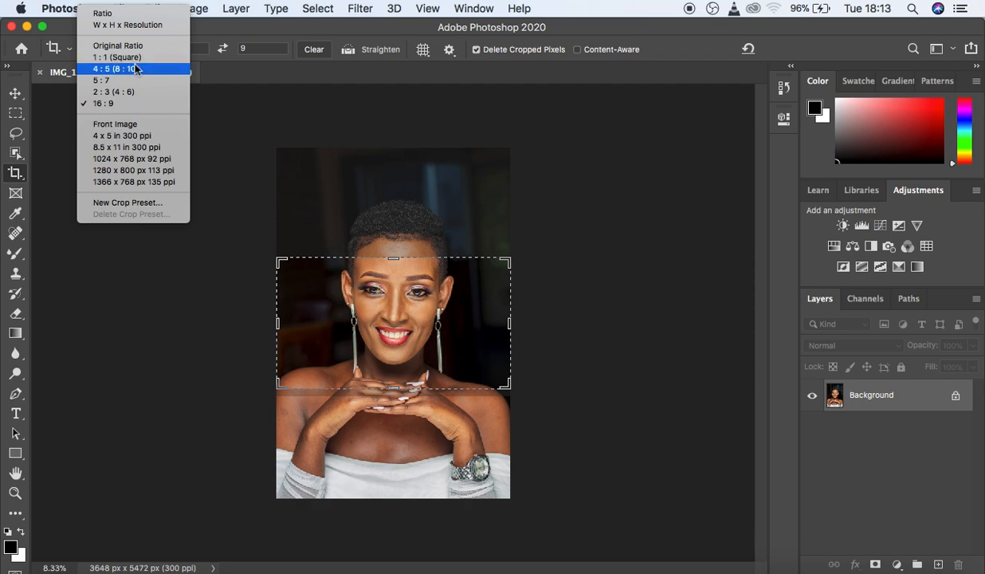
left_click(136, 70)
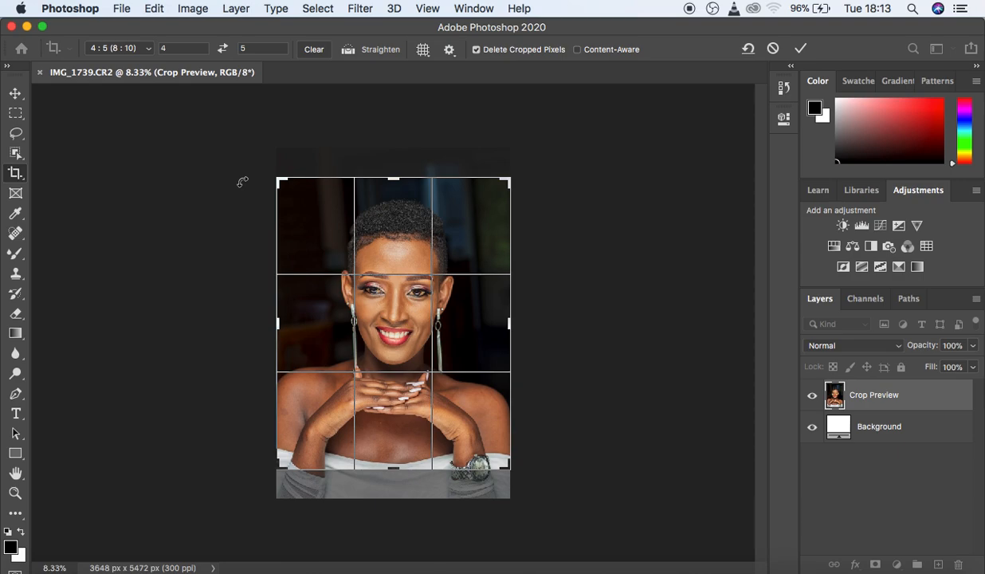
left_click_drag(551, 261, 546, 260)
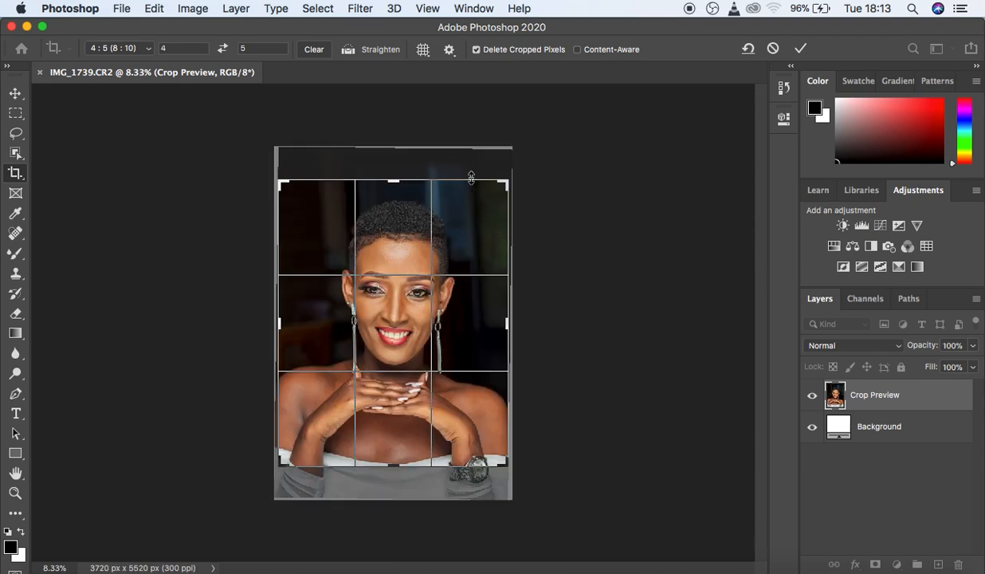
left_click_drag(472, 176, 469, 181)
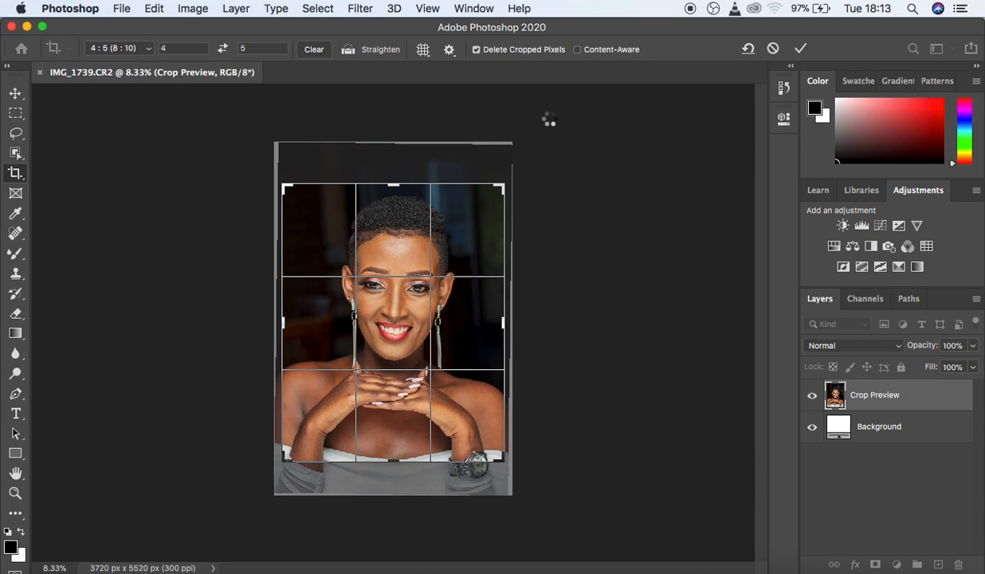
key("Return")
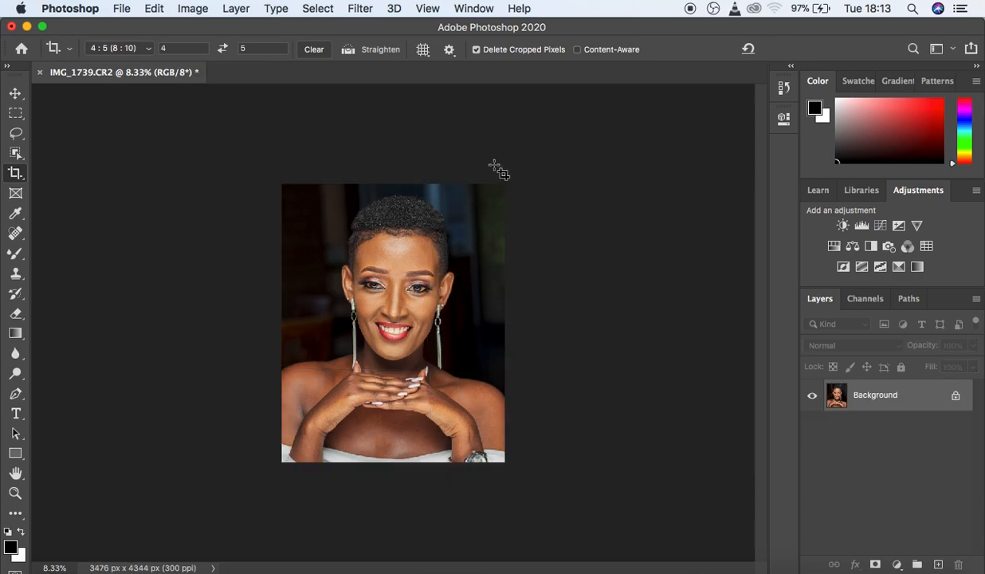
Step: Examine the skin texture and facial details of the cropped portrait at close and wider magnifications
key("super")
key("super+plus")
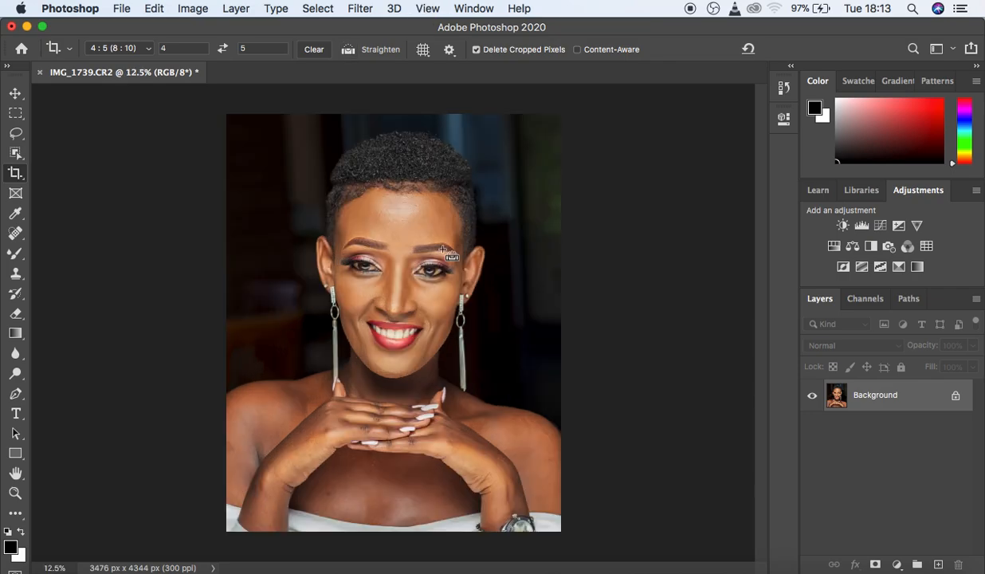
key("super+plus")
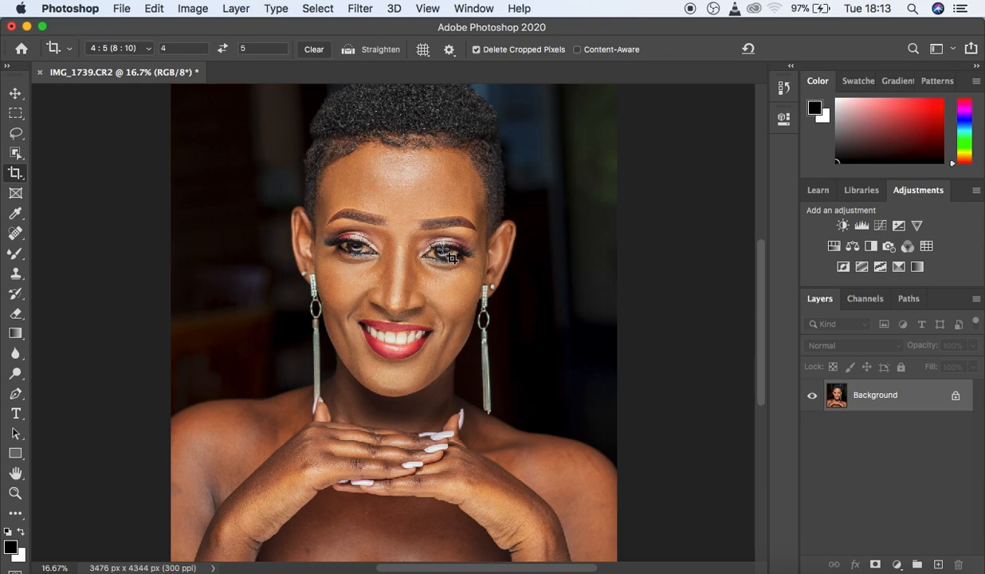
key("super+equal")
key("super+equal")
key("super+equal")
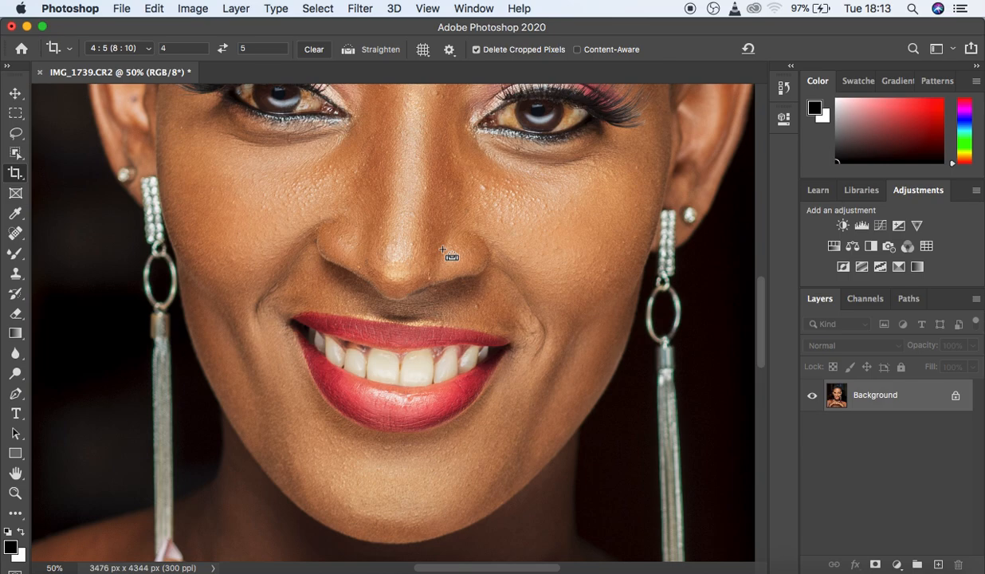
key("super+minus")
key("super+minus")
key("super+minus")
key("super+minus")
key("super+minus")
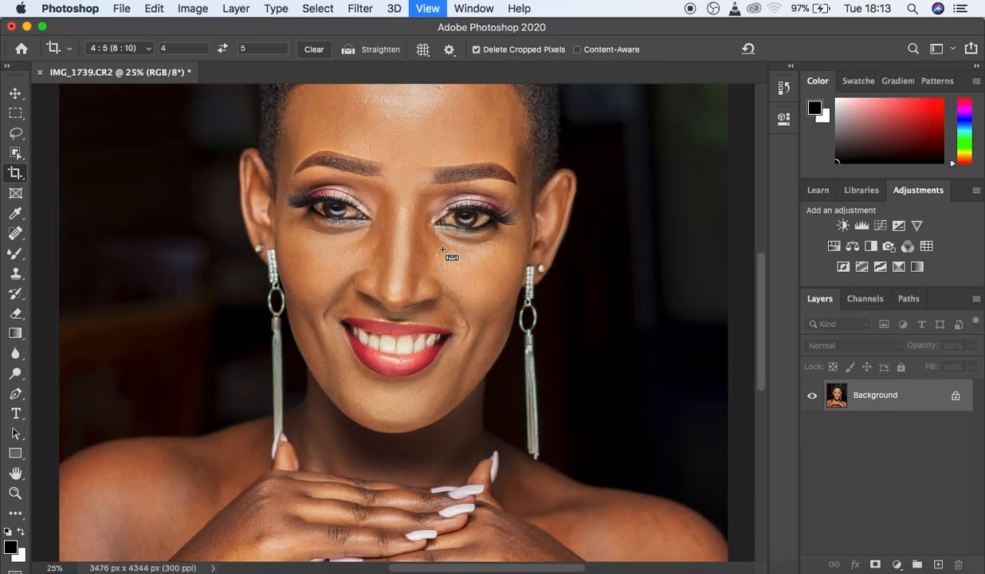
key("super+minus")
key("super+equal")
key("super+equal")
key("super+equal")
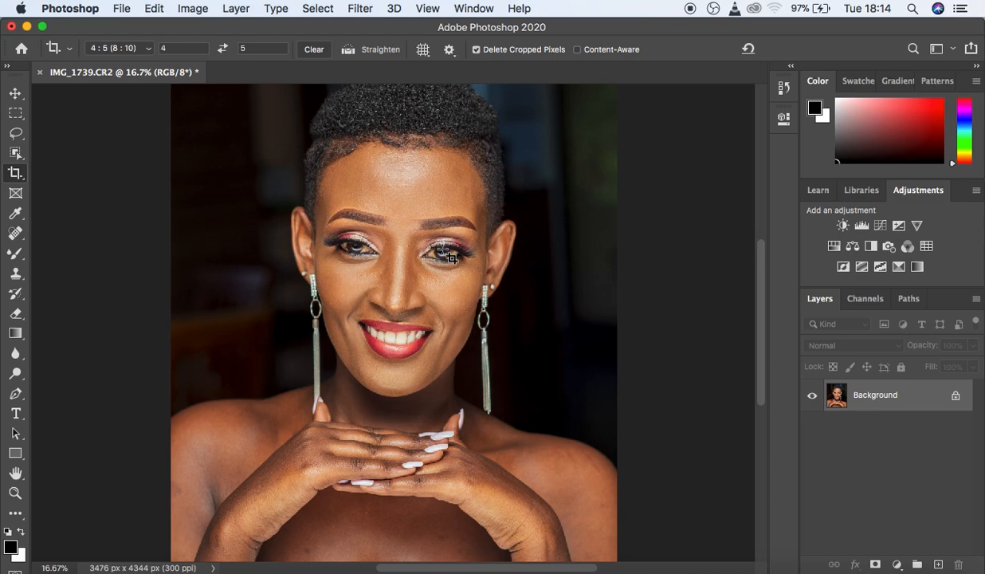
left_click(18, 232)
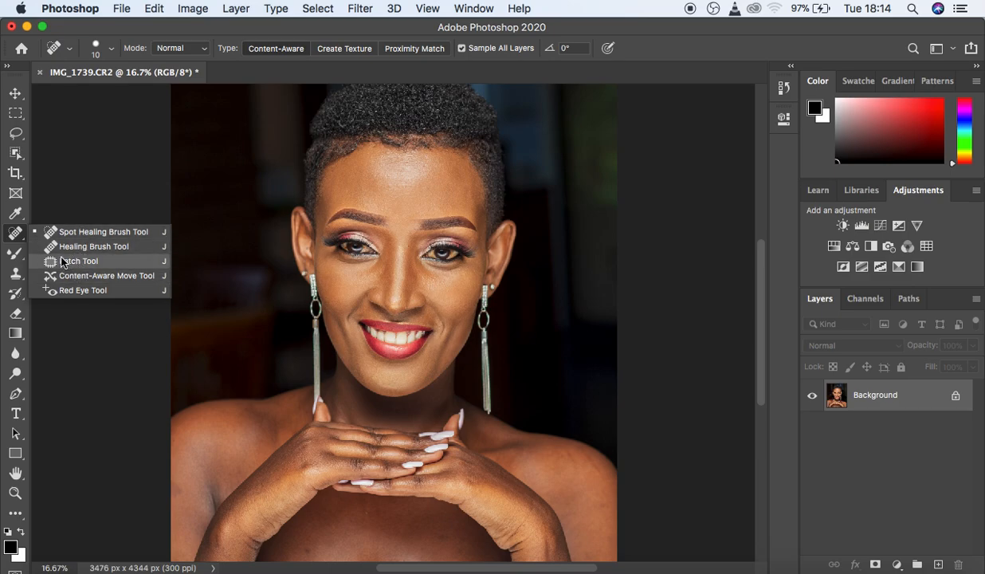
left_click(16, 279)
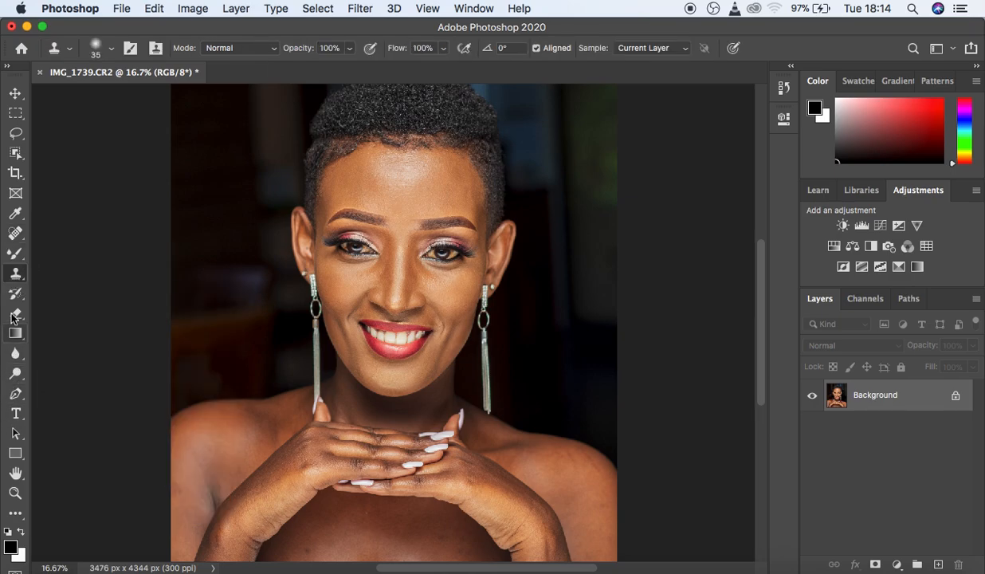
left_click(19, 255)
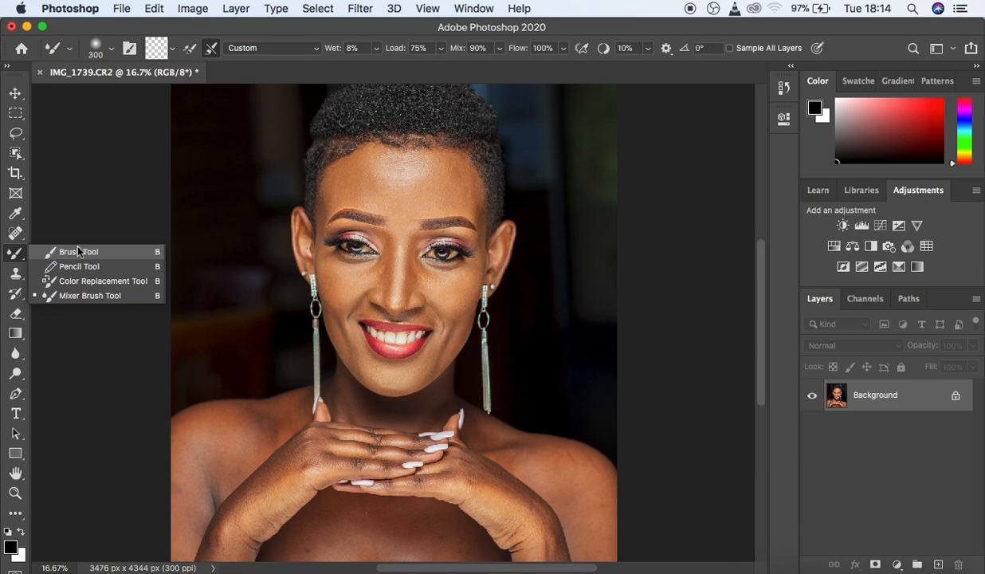
left_click(15, 136)
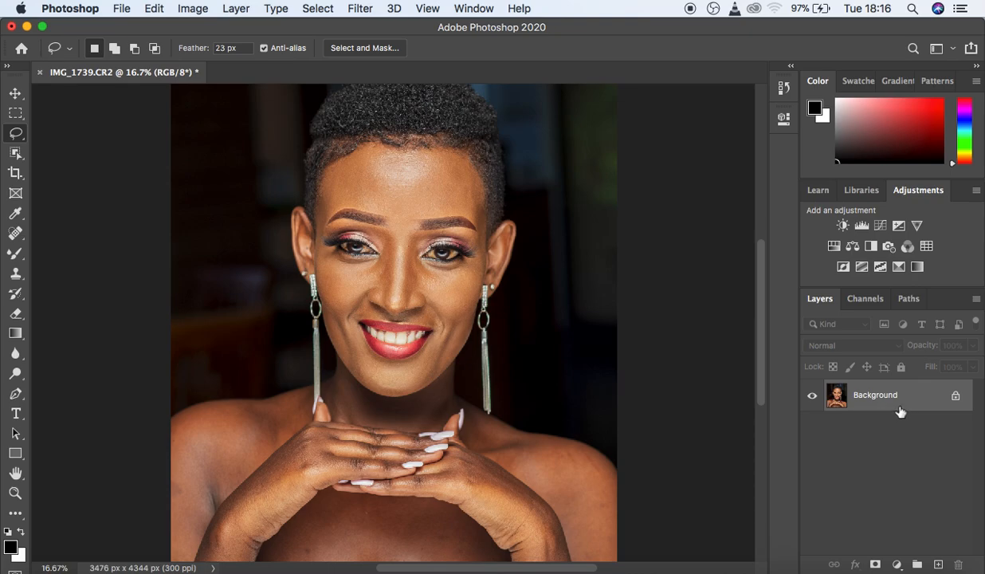
Step: Duplicate the Background layer twice, undoing any extra copy so that only two duplicates are kept
left_click_drag(900, 411, 899, 407)
left_click_drag(899, 406, 899, 410)
key("super+j")
key("super+j")
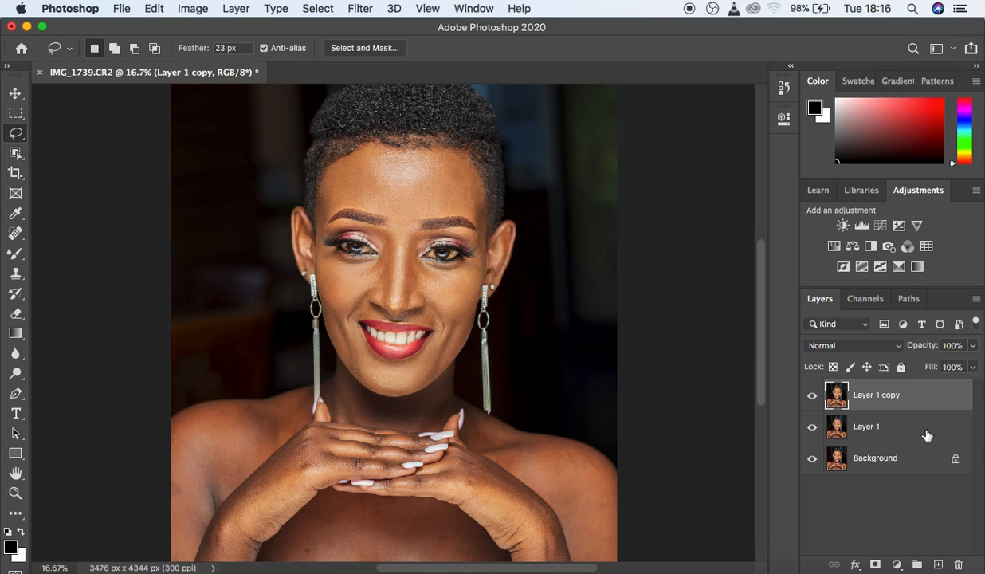
left_click_drag(935, 413, 940, 565)
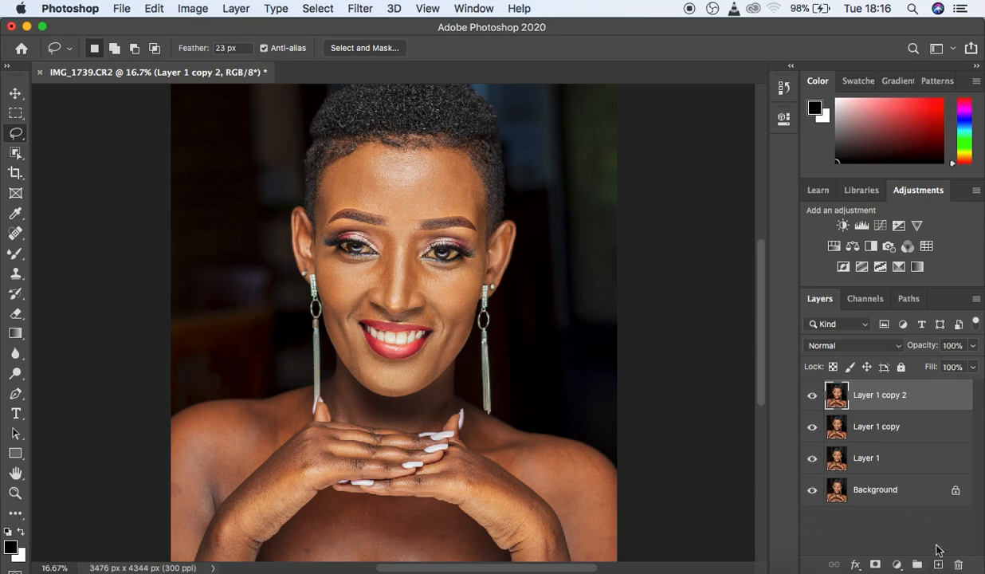
key("super+z")
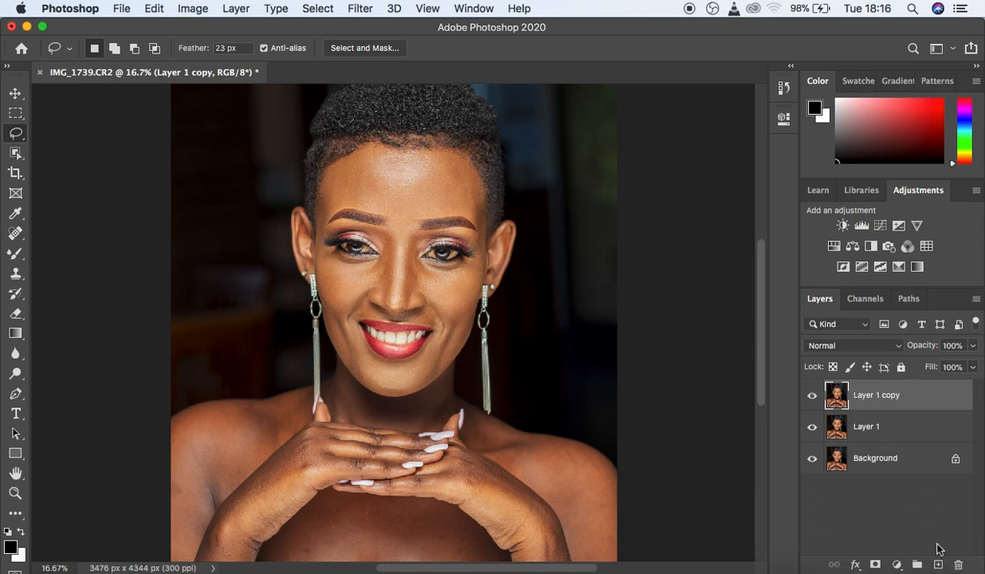
Step: Rename the uppermost duplicate layer as "TEXTURES/ HIGH FREQ"
double_click(873, 397)
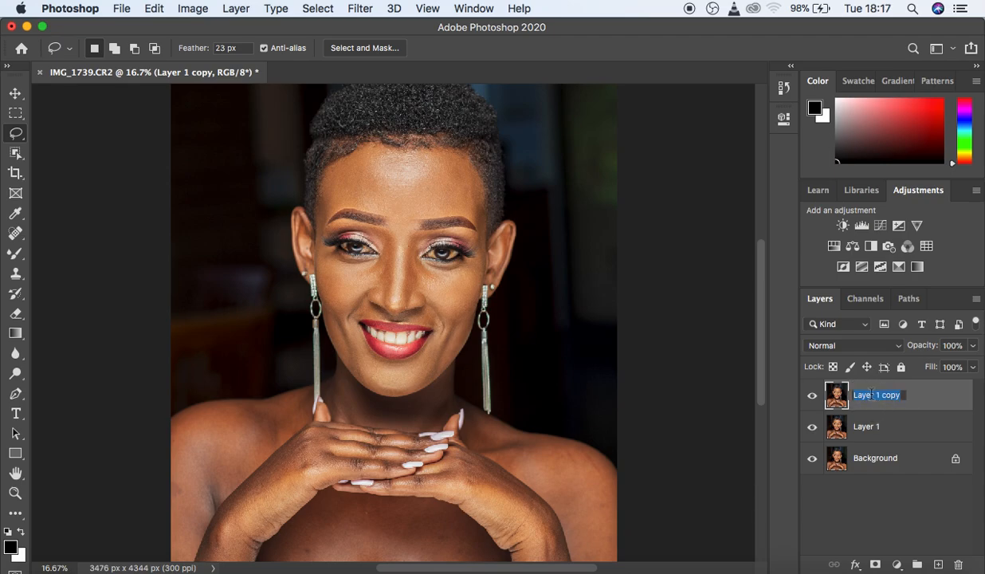
type("YE")
key("BackSpace")
key("BackSpace")
type("TEXTURES")
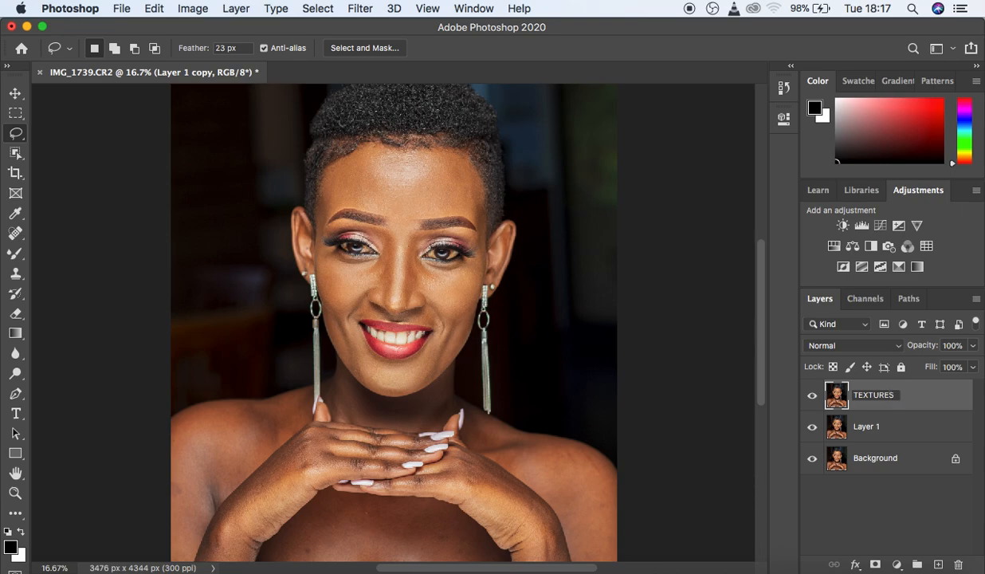
type("/ HIGH FREQ")
key("Return")
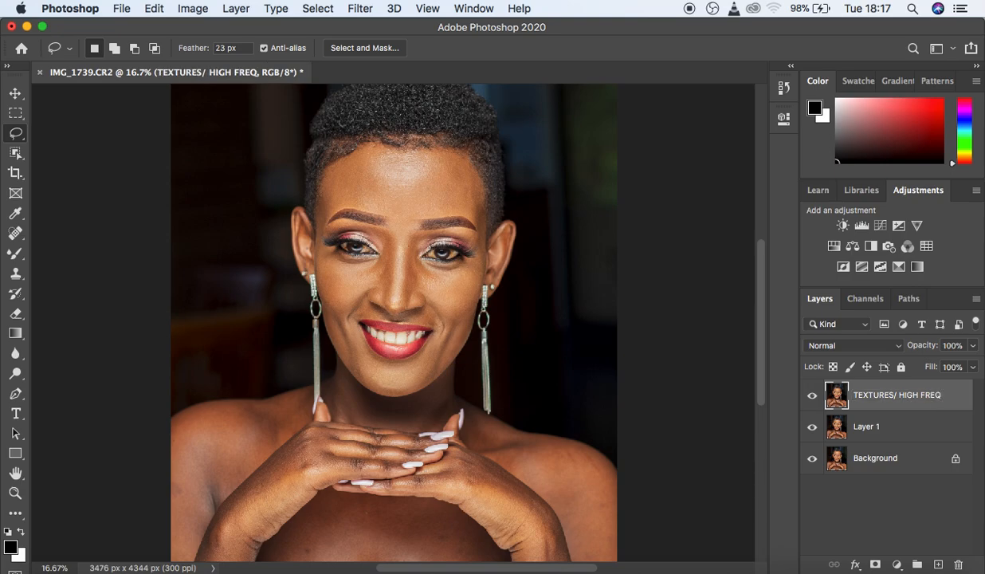
Step: Rename the duplicate layer directly above the Background as "COLOR/TONES/ LOW FREQ"
double_click(870, 429)
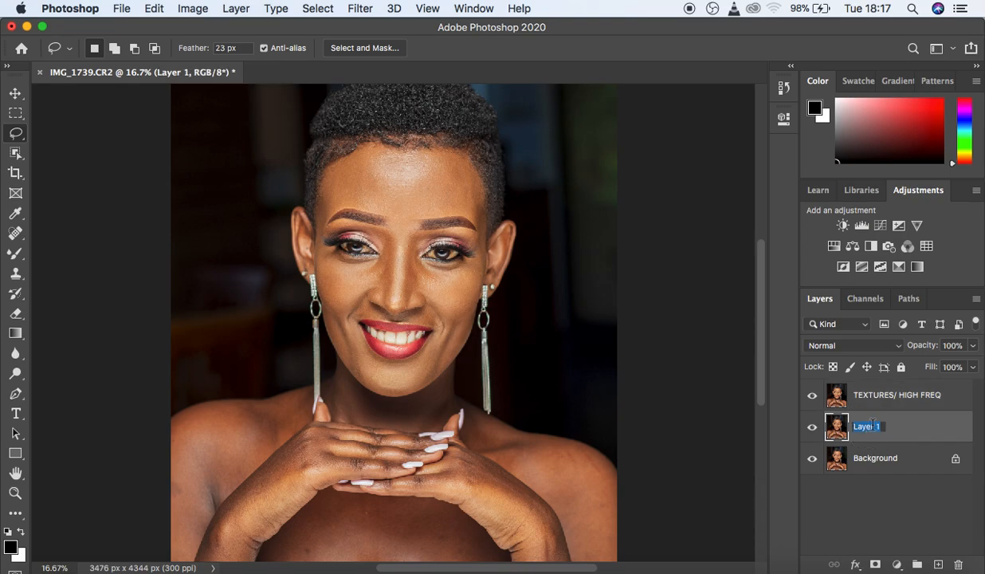
type("COLOR/TONES")
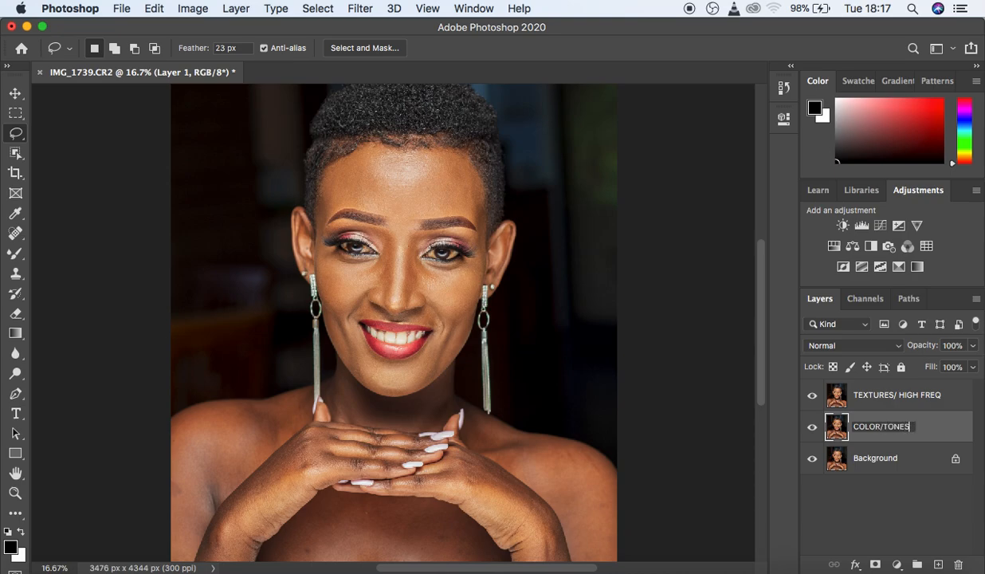
type("/ LOW FREQ")
key("Return")
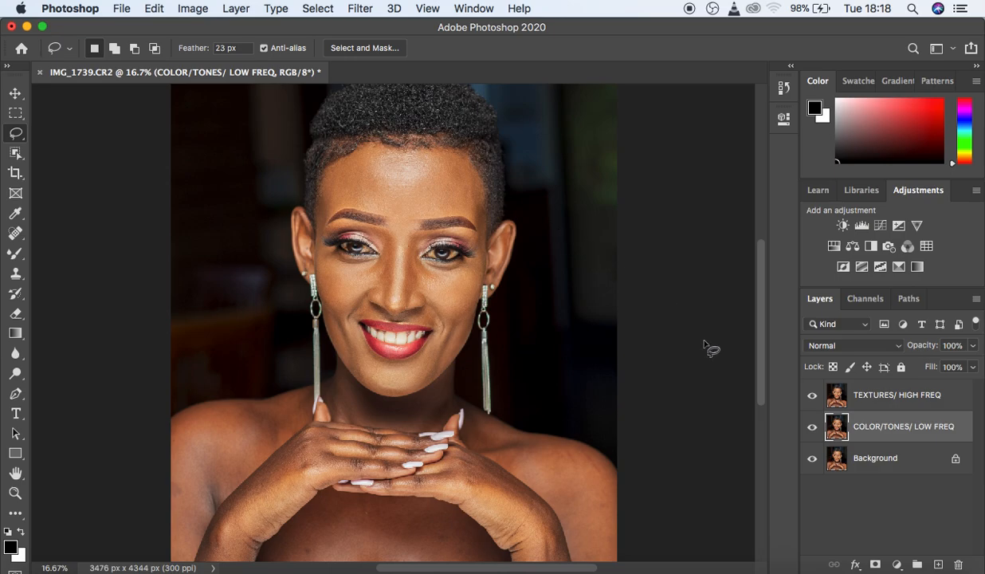
Step: Hide the TEXTURES/ HIGH FREQ layer and start a Gaussian Blur on the COLOR/TONES/ LOW FREQ layer with a 0.1-pixel radius
left_click(813, 398)
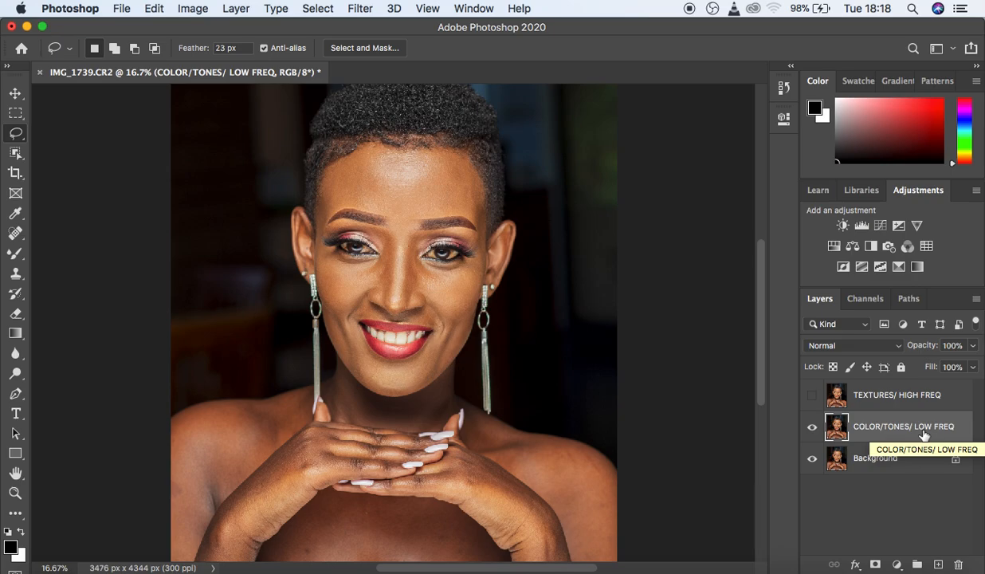
left_click(358, 10)
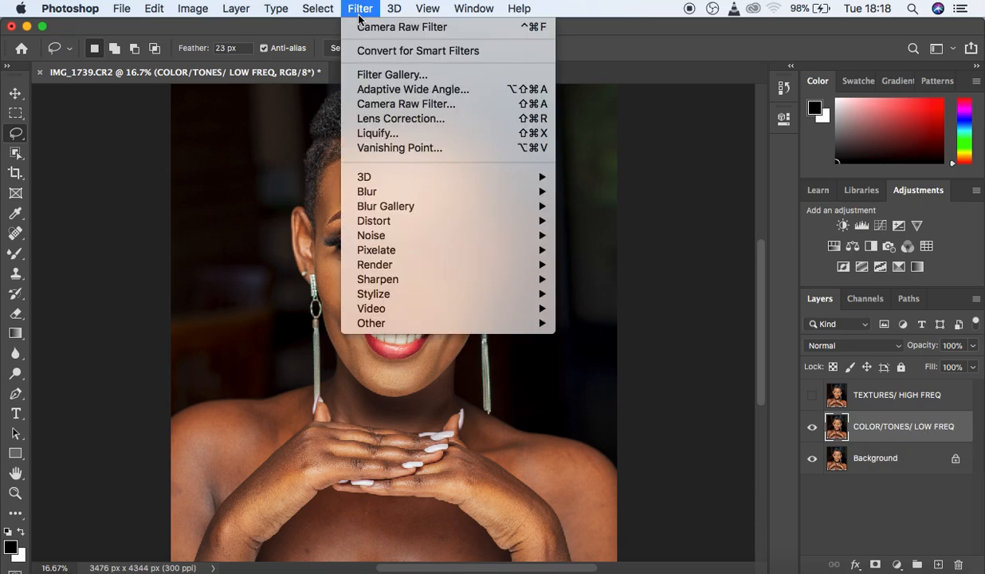
mouse_move(425, 181)
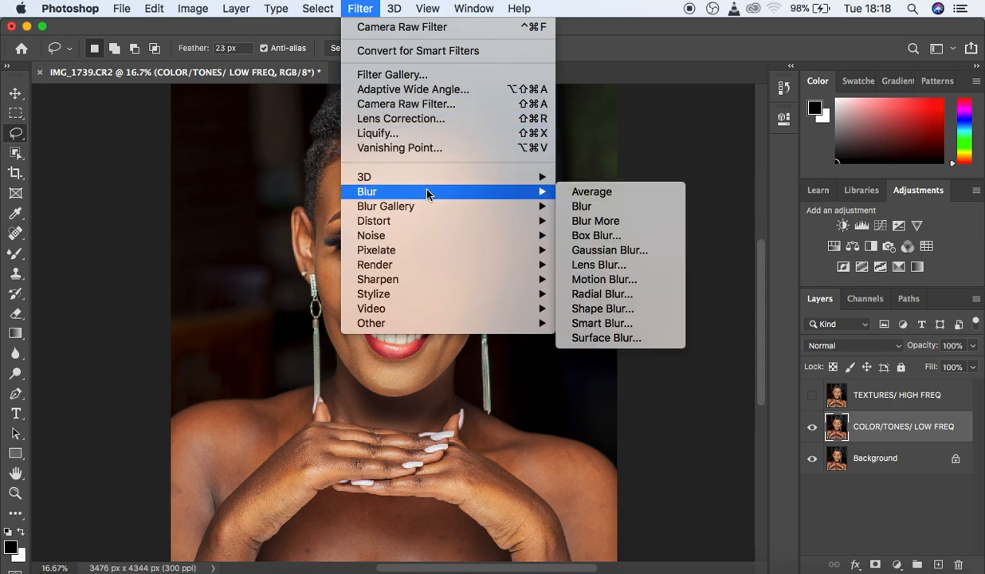
mouse_move(479, 206)
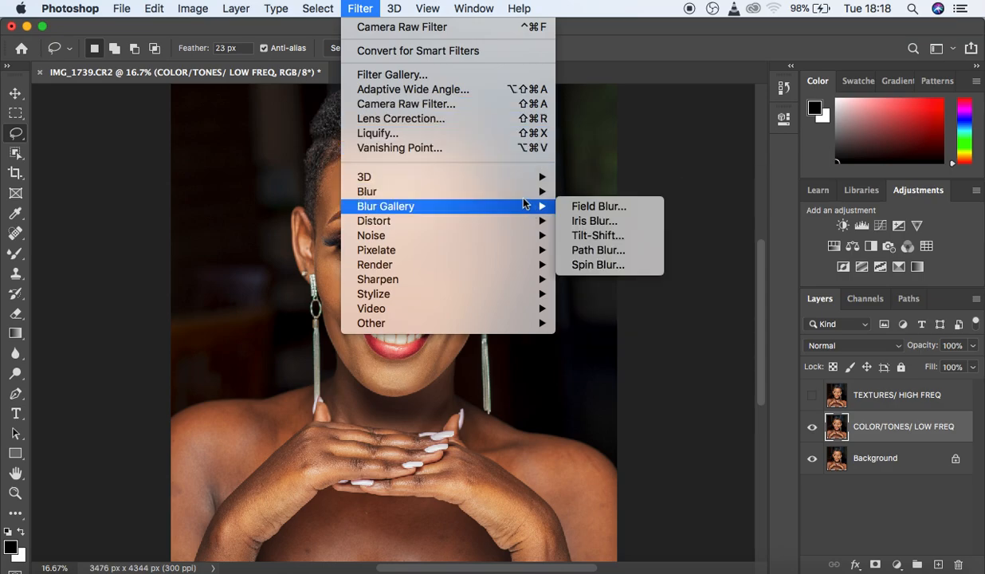
mouse_move(508, 194)
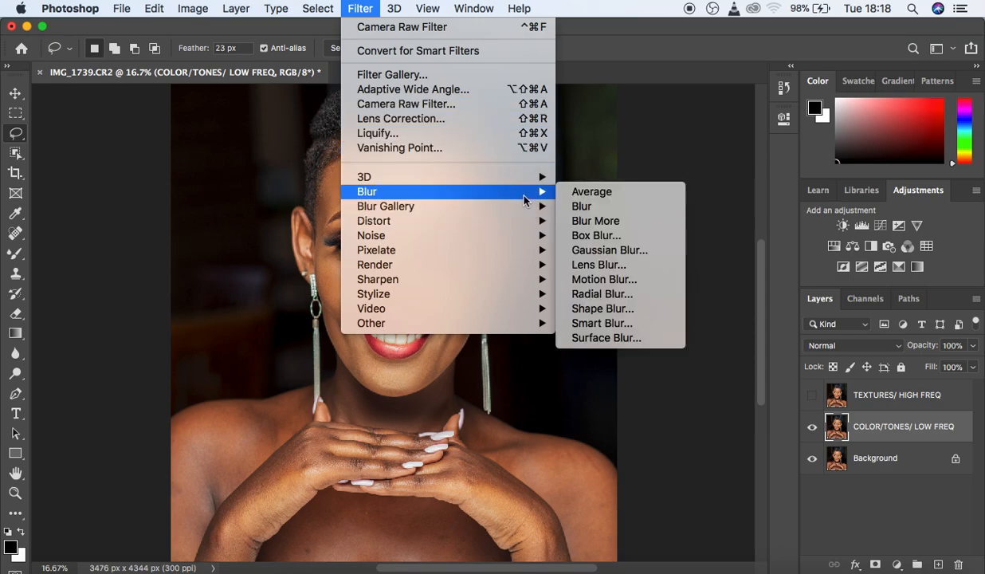
left_click(591, 254)
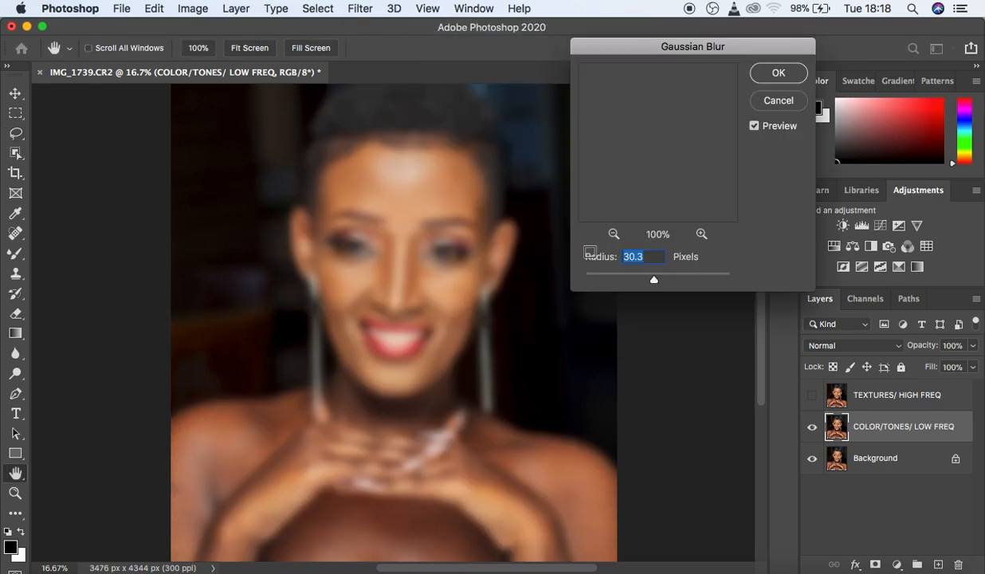
left_click_drag(653, 279, 580, 278)
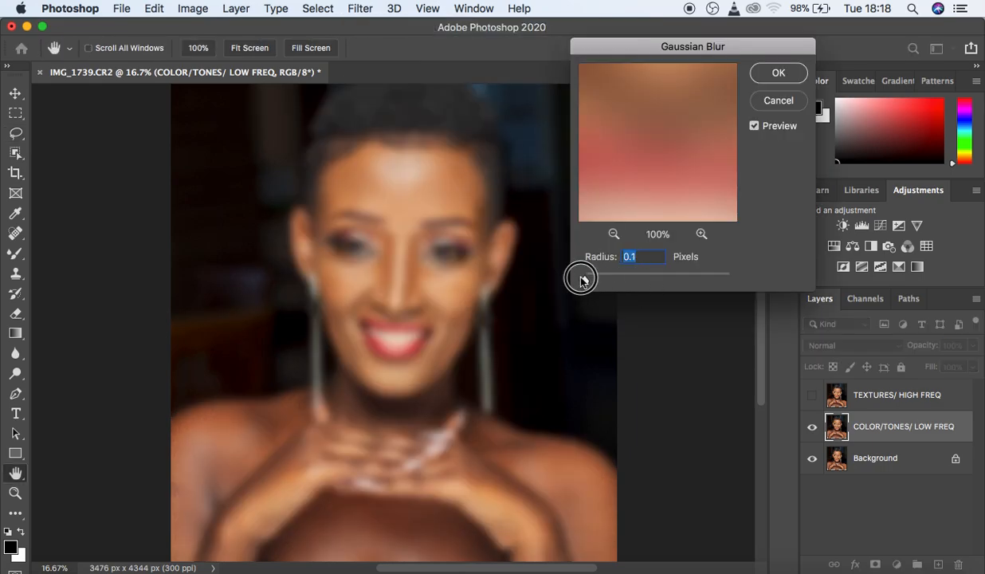
Step: Examine the skin texture on the nose, cheek, eyes and forehead in the blur preview at several magnifications
left_click(668, 139)
left_click_drag(668, 139, 644, 174)
left_click_drag(664, 114, 644, 231)
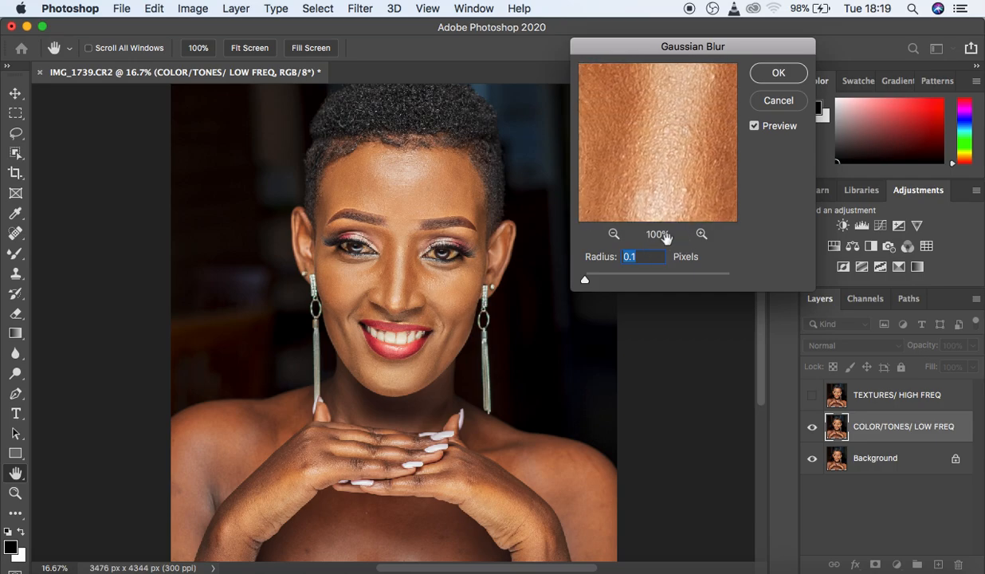
left_click(613, 234)
left_click(613, 234)
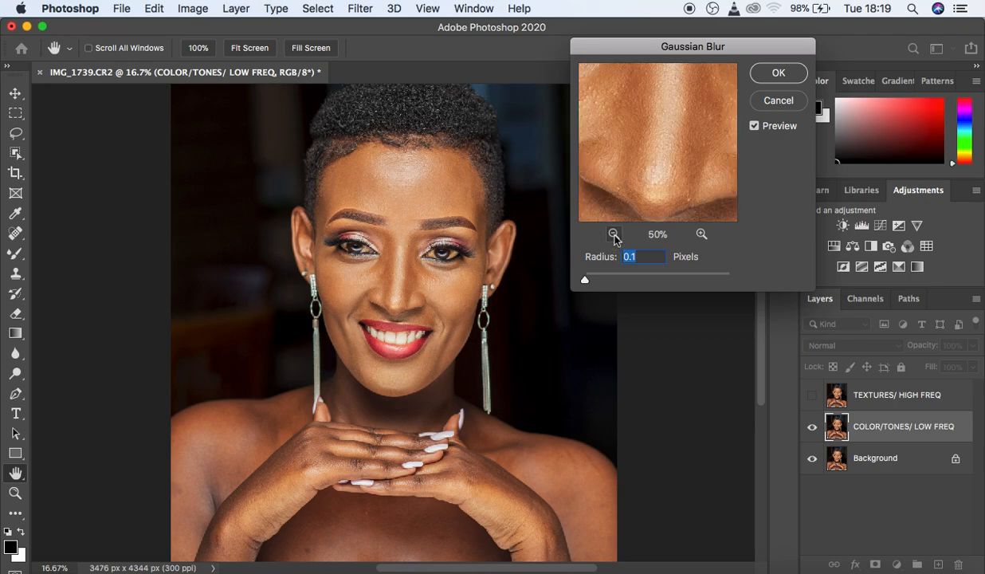
left_click(613, 234)
left_click(613, 235)
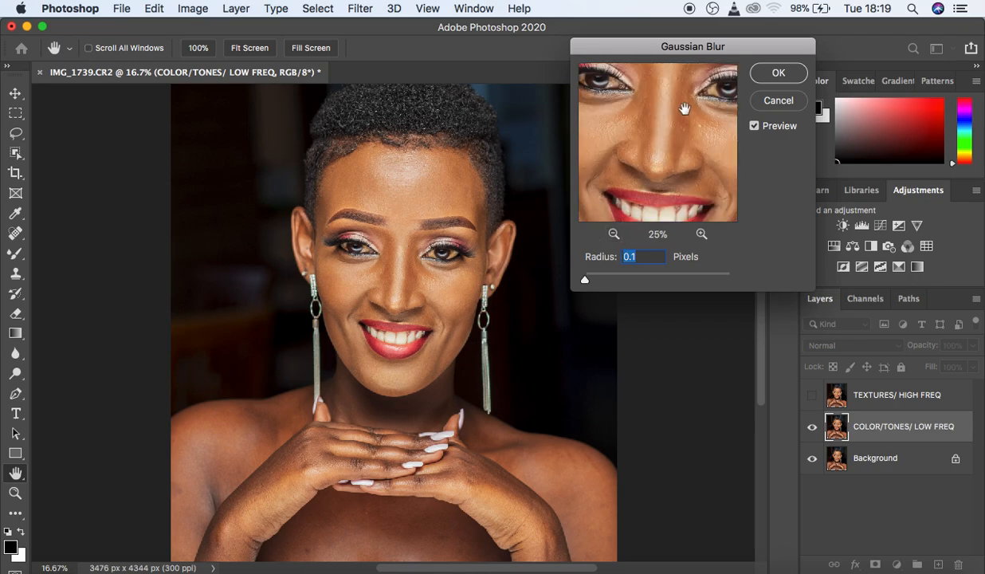
left_click_drag(661, 105, 672, 189)
left_click_drag(653, 128, 675, 124)
left_click_drag(690, 172, 681, 112)
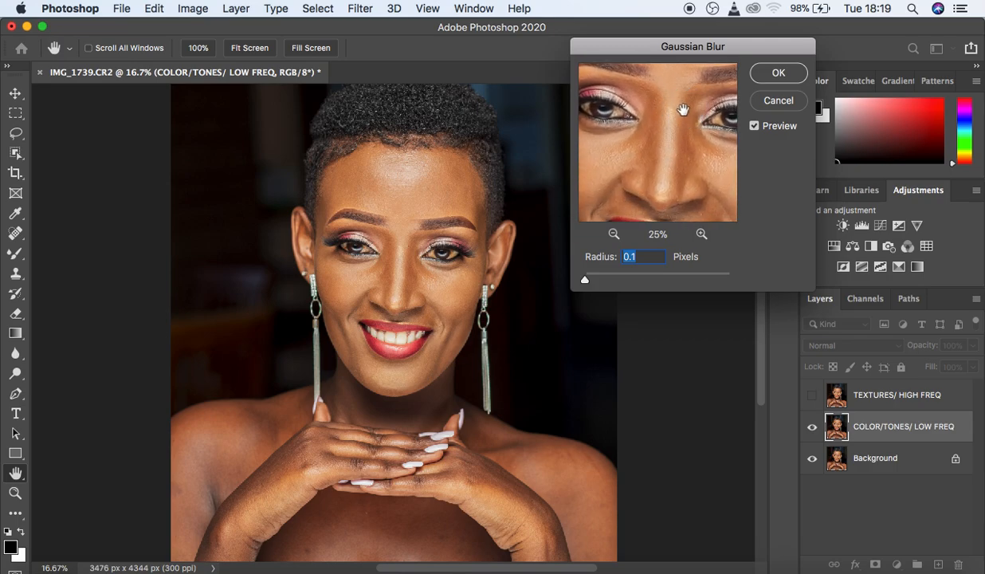
left_click_drag(686, 171, 687, 159)
left_click(701, 234)
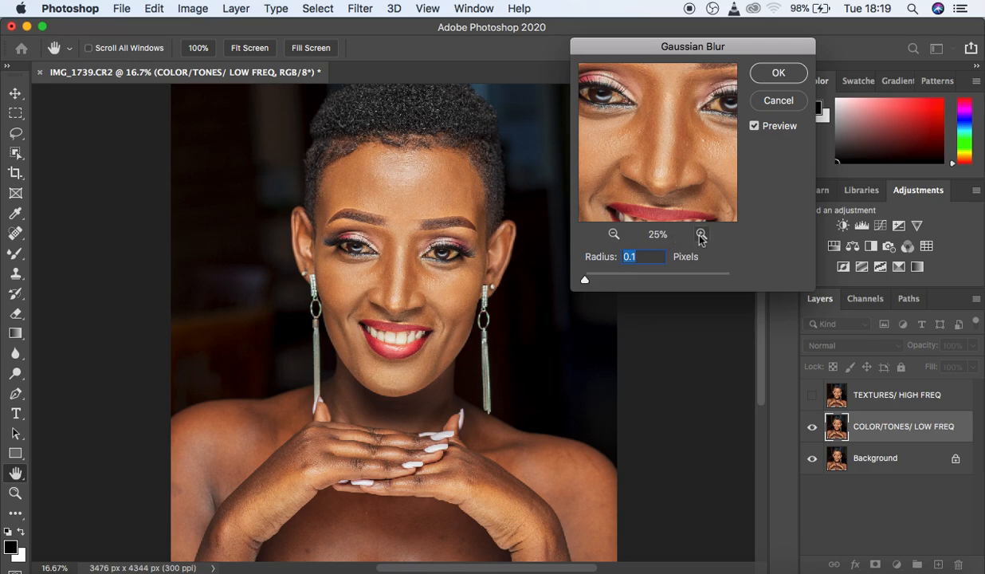
left_click_drag(672, 155, 651, 169)
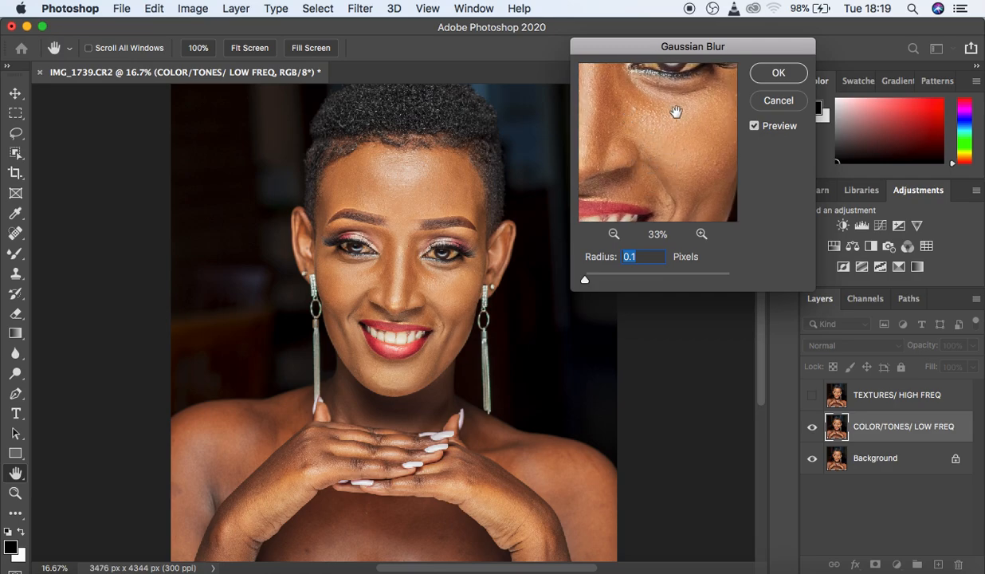
left_click_drag(673, 121, 644, 165)
left_click_drag(611, 122, 672, 187)
left_click_drag(649, 121, 674, 147)
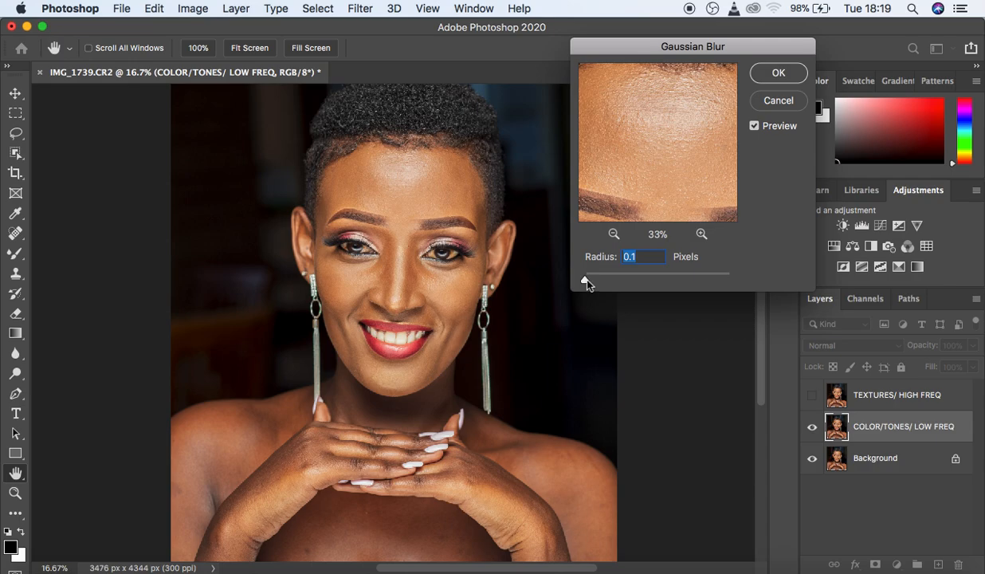
Step: Try extreme Gaussian Blur radii of 1000 and 0.1 pixels, and set the radius to 10 pixels
left_click_drag(586, 279, 737, 294)
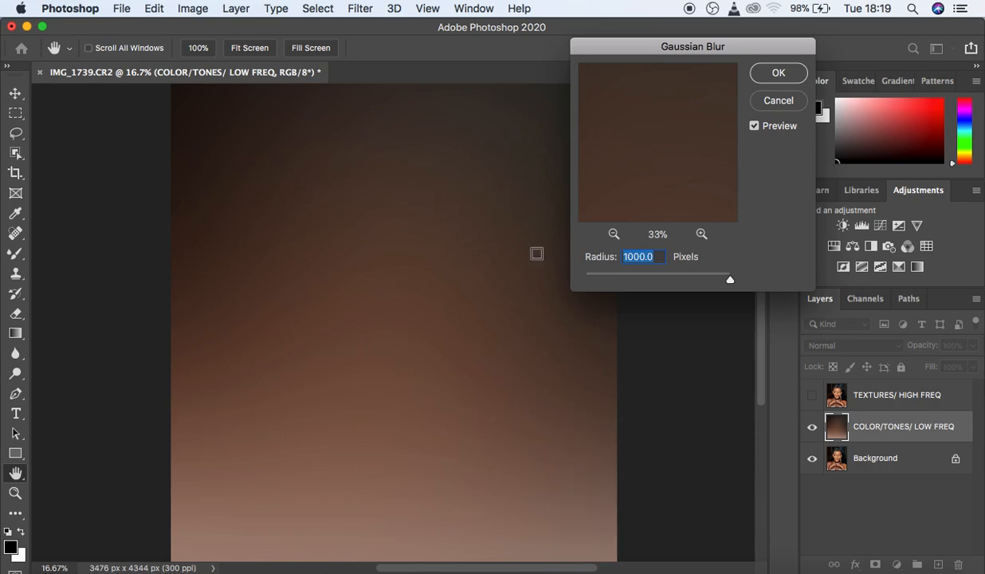
left_click_drag(675, 280, 582, 298)
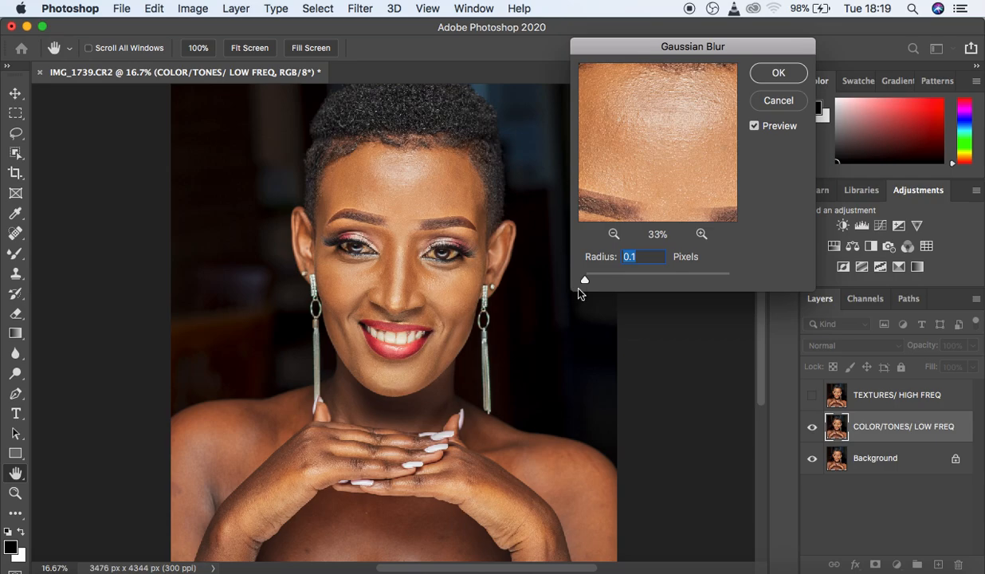
left_click(586, 281)
left_click_drag(586, 280, 612, 280)
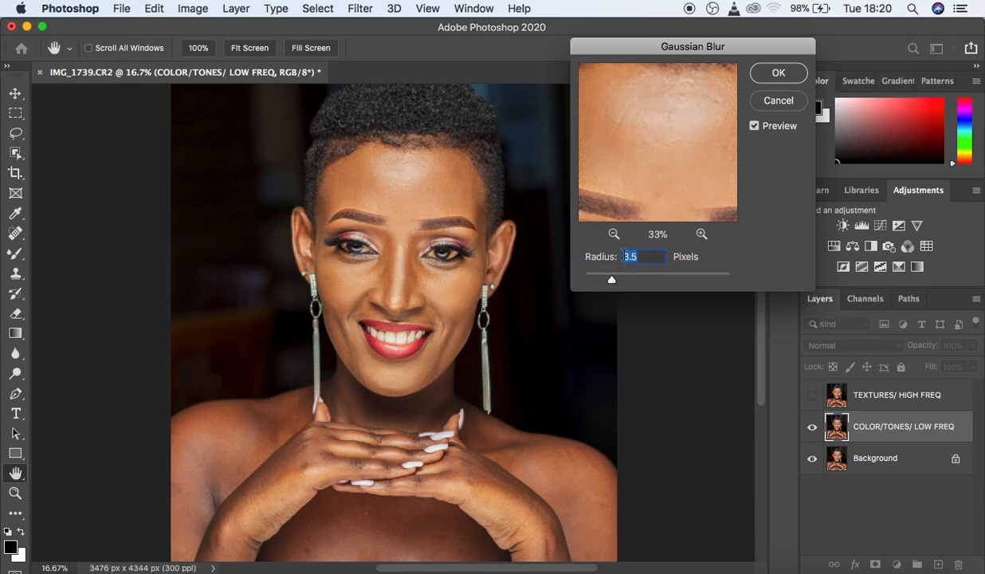
left_click_drag(612, 280, 619, 281)
left_click_drag(623, 282, 643, 285)
key("BackSpace")
type("10")
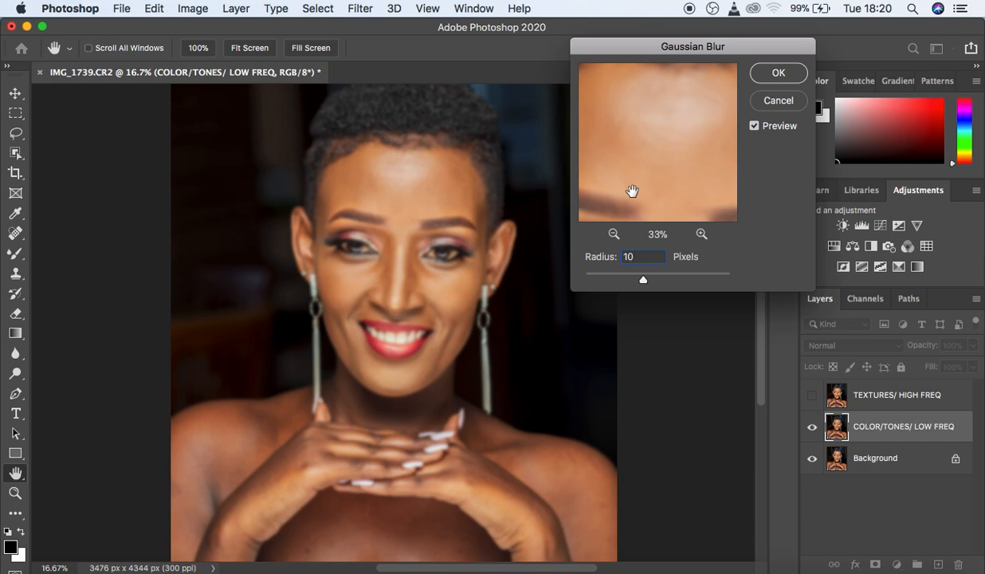
Step: Check the eyes and forehead in the blur preview and apply the 10-pixel Gaussian Blur to the low-frequency layer
left_click_drag(675, 148, 600, 44)
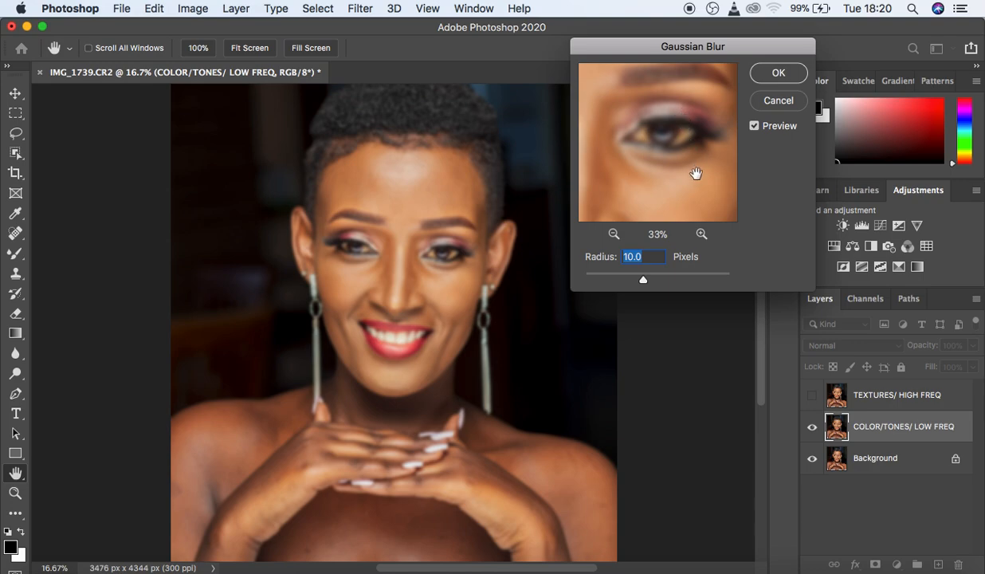
left_click_drag(695, 174, 669, 119)
left_click_drag(630, 150, 690, 102)
left_click_drag(642, 132, 717, 153)
left_click_drag(623, 104, 704, 201)
left_click_drag(656, 108, 656, 176)
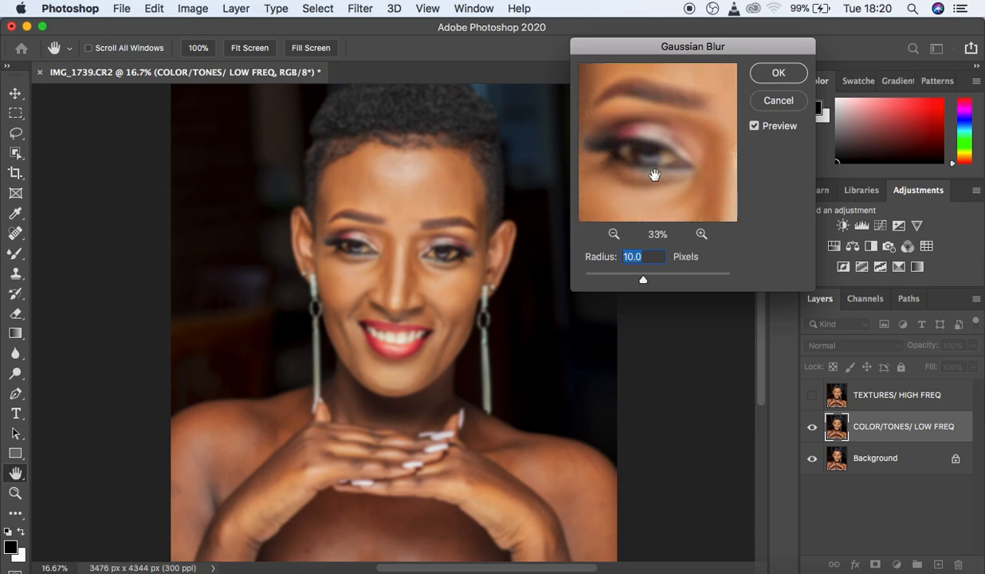
left_click_drag(682, 114, 676, 141)
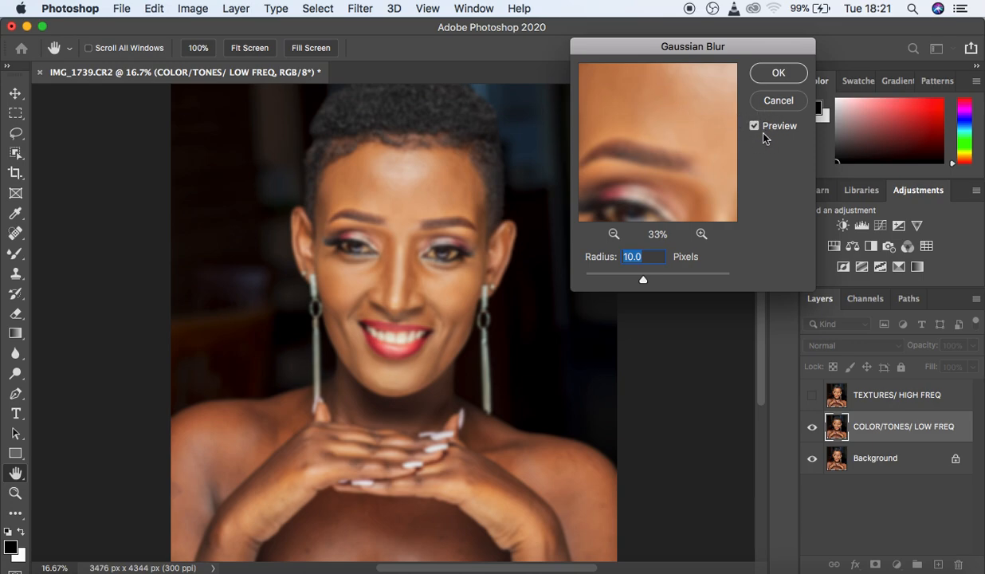
left_click(773, 77)
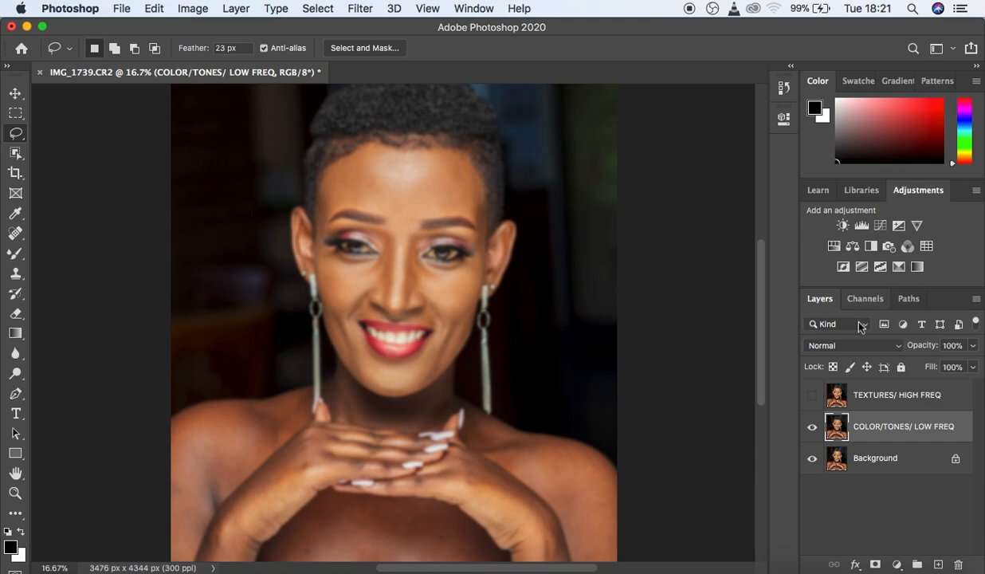
Step: Select the TEXTURES/ HIGH FREQ layer, make it visible and open Apply Image for it
left_click(954, 402)
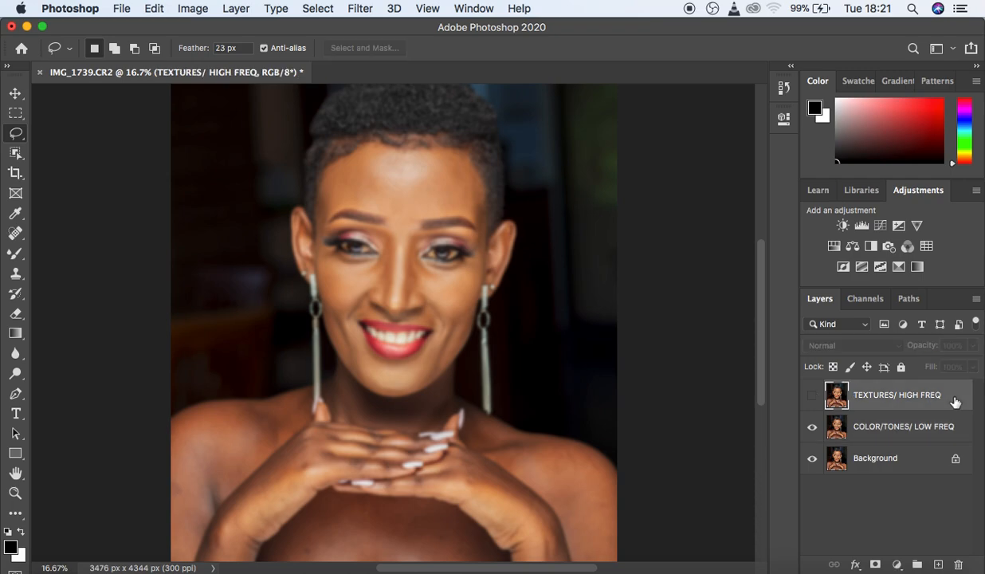
left_click(813, 397)
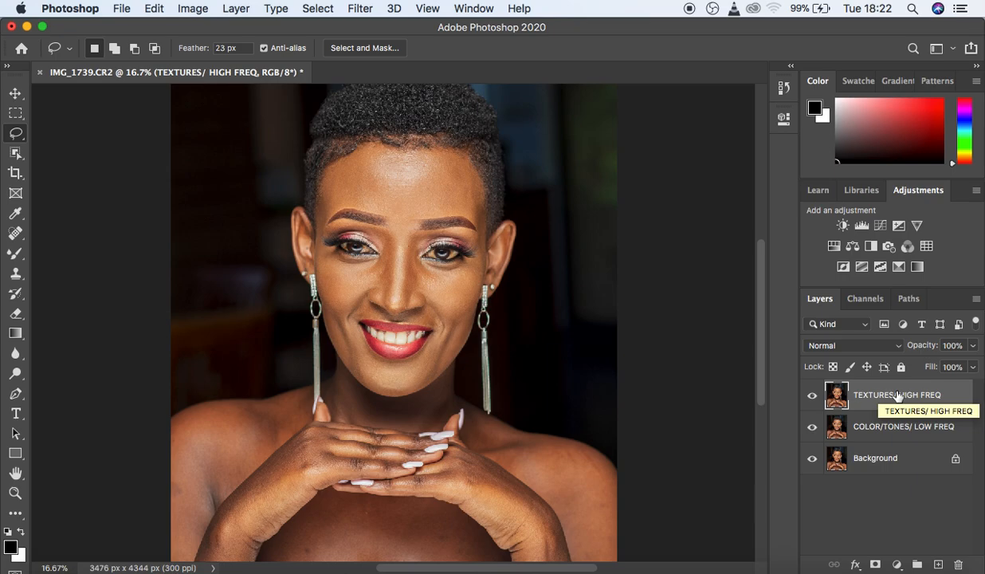
left_click(189, 10)
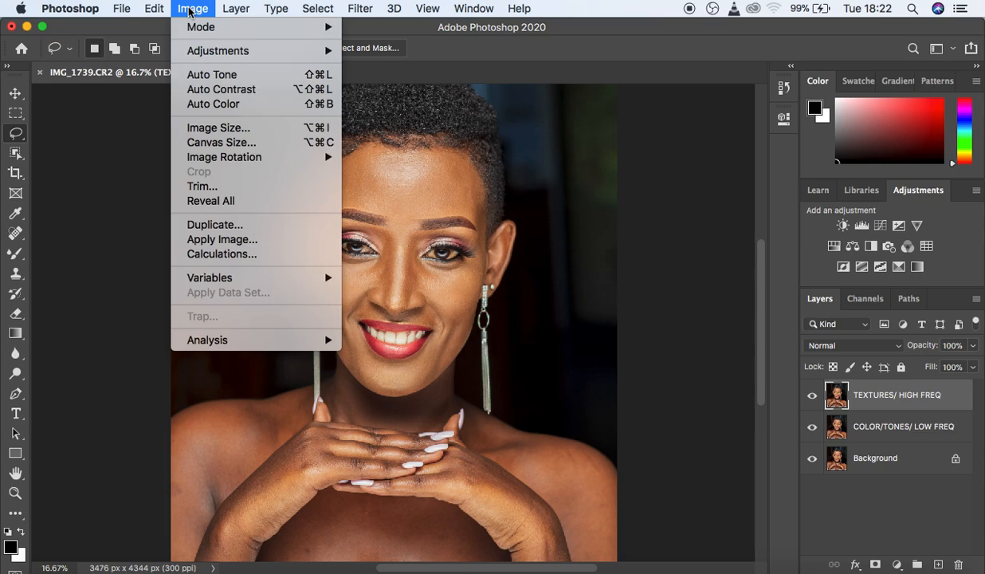
left_click(255, 242)
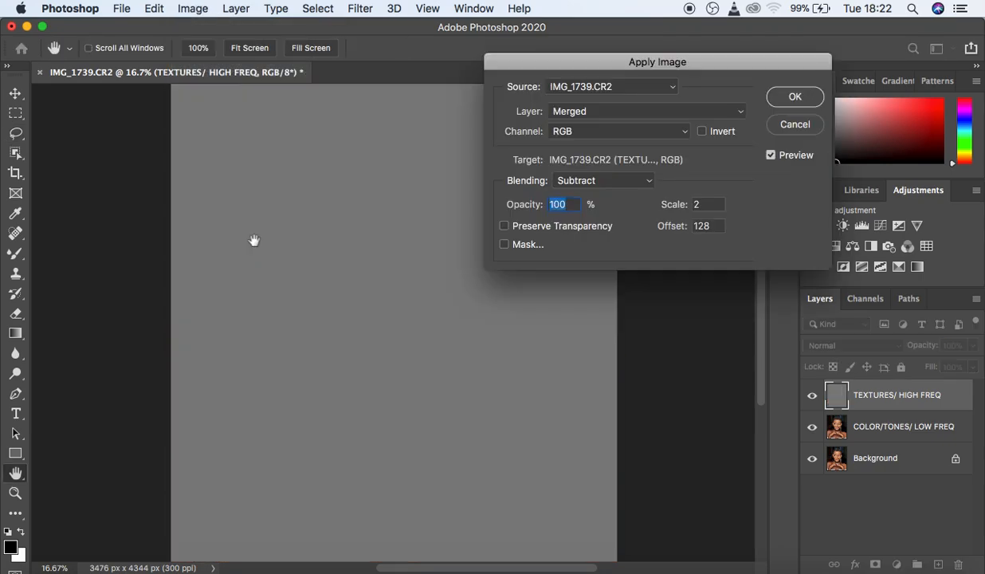
Step: Set the Apply Image blending to Soft Light
left_click(569, 180)
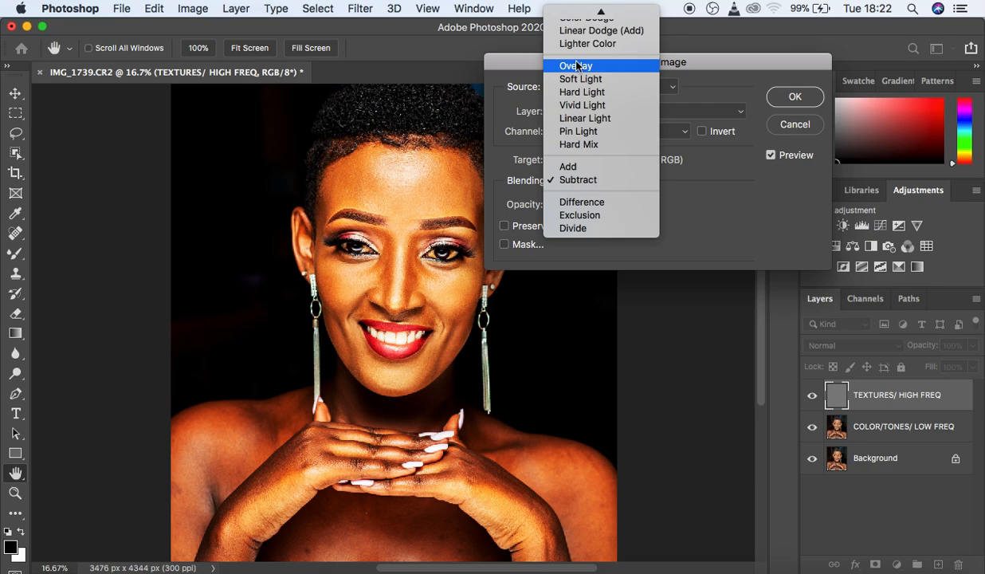
left_click(581, 79)
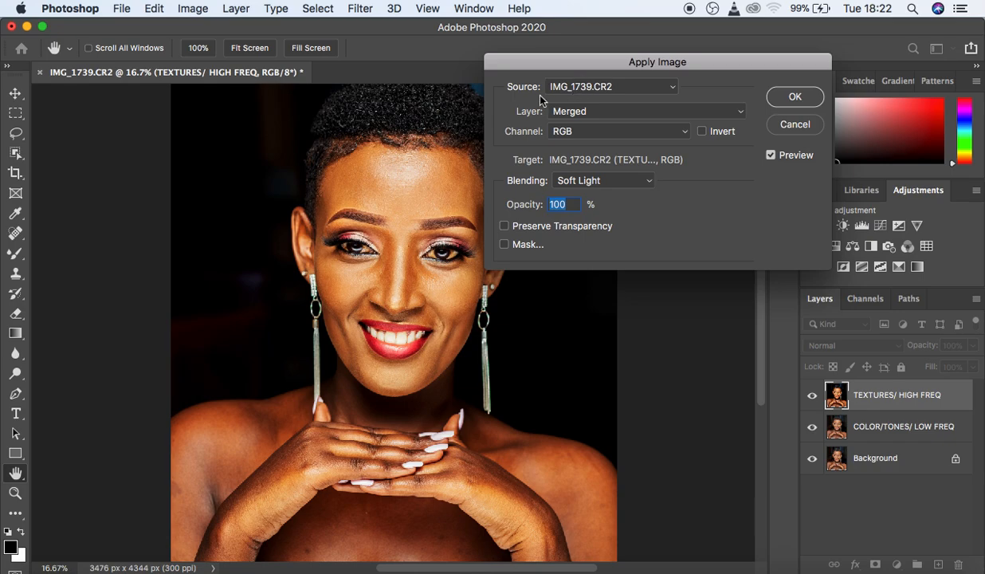
left_click_drag(616, 61, 601, 57)
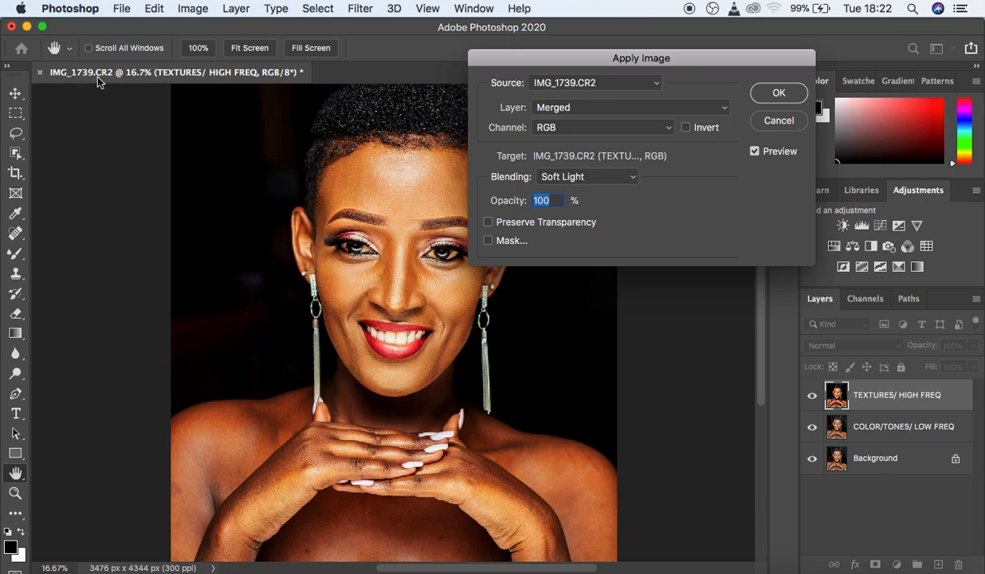
Step: Apply the COLOR/TONES/ LOW FREQ layer to the textures layer using Subtract blending at 100% opacity, scale 2 and offset 128
left_click(561, 114)
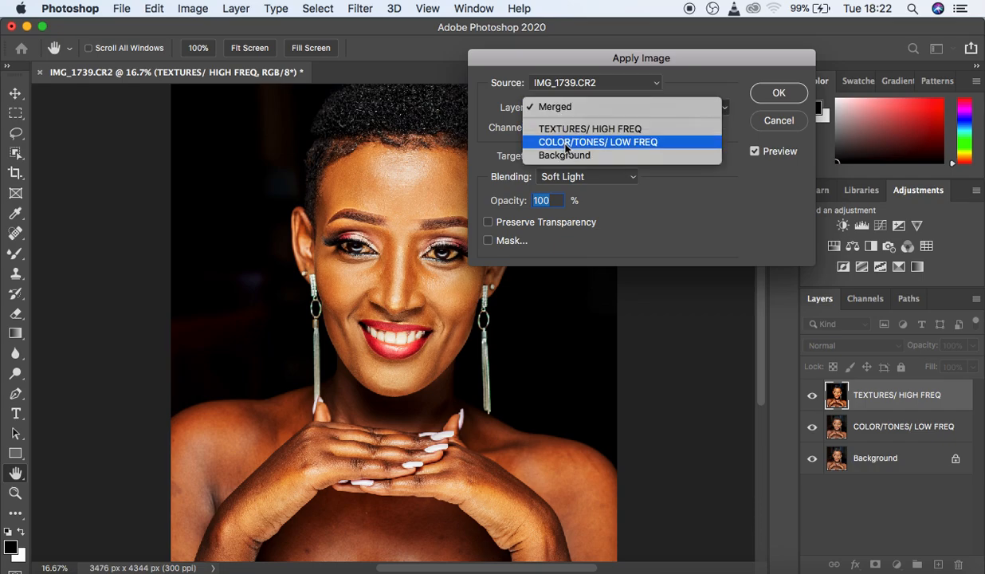
left_click(565, 143)
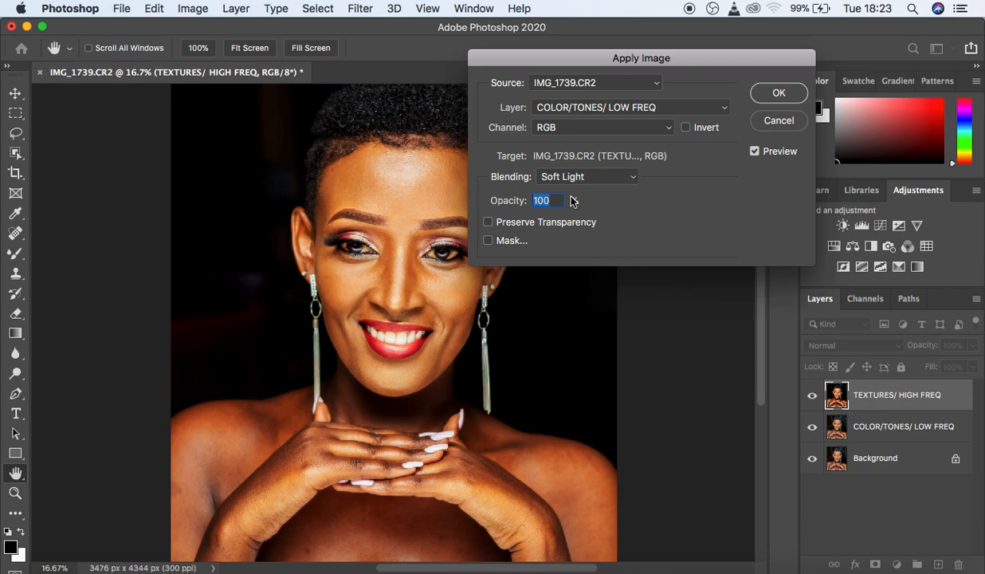
left_click(600, 182)
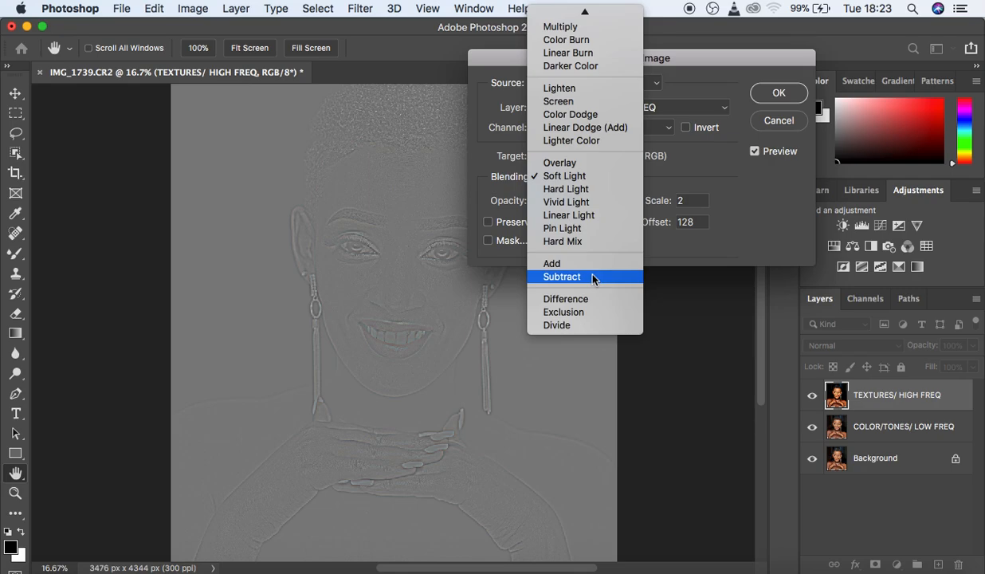
left_click(594, 279)
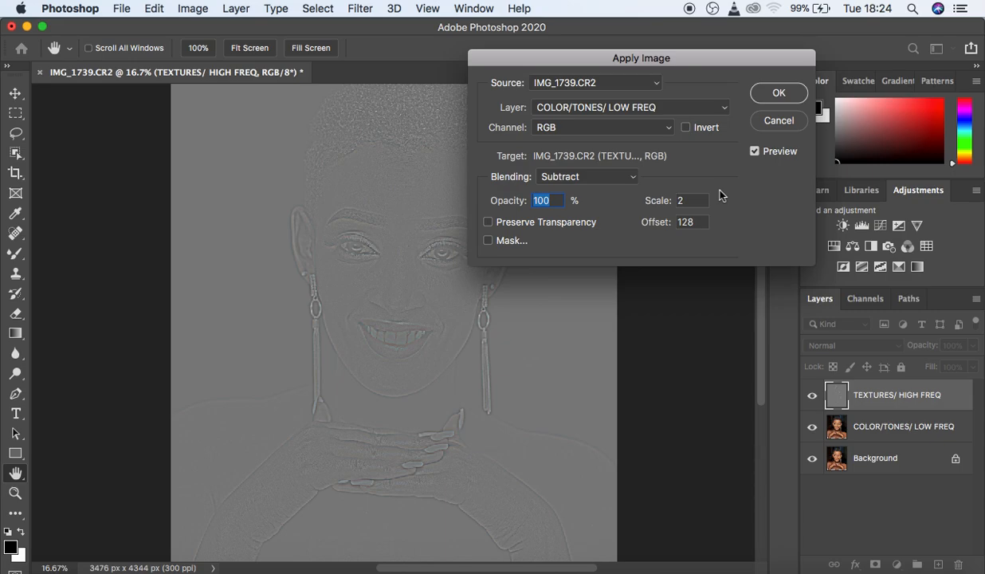
left_click(779, 94)
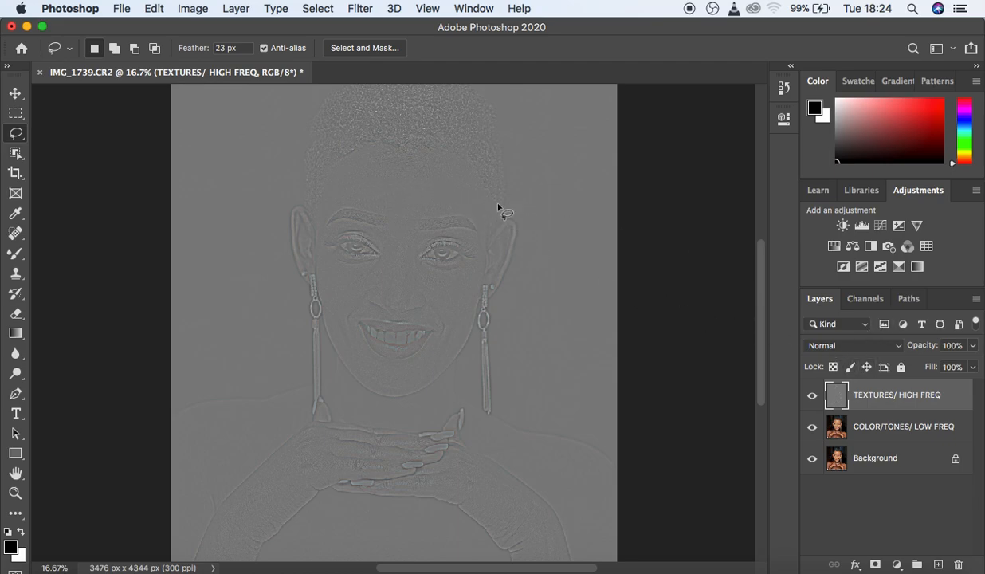
Step: Set the TEXTURES/ HIGH FREQ layer's blend mode to Linear Light and group it with the low-frequency layer as FREQ SEPARATION
left_click(861, 356)
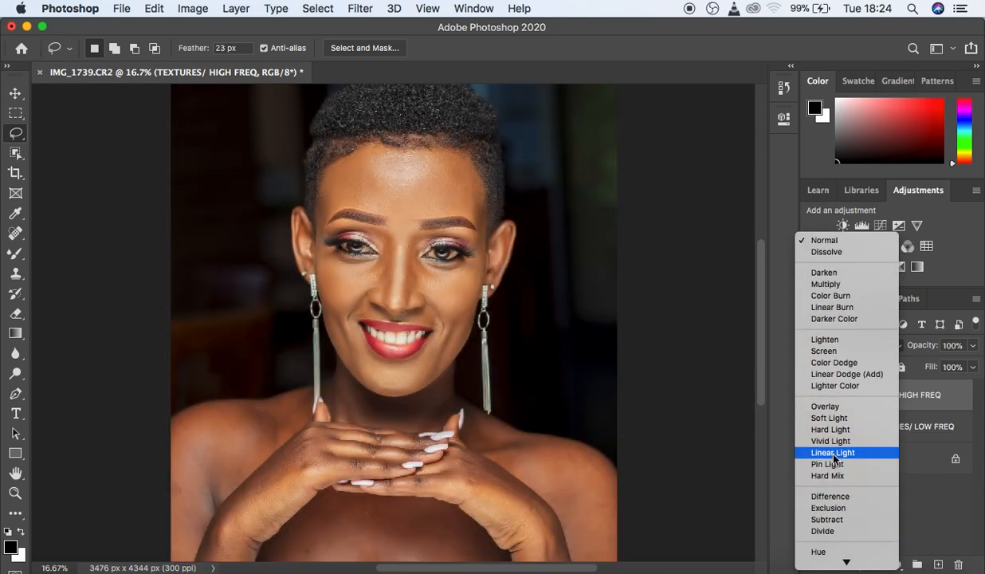
left_click(833, 453)
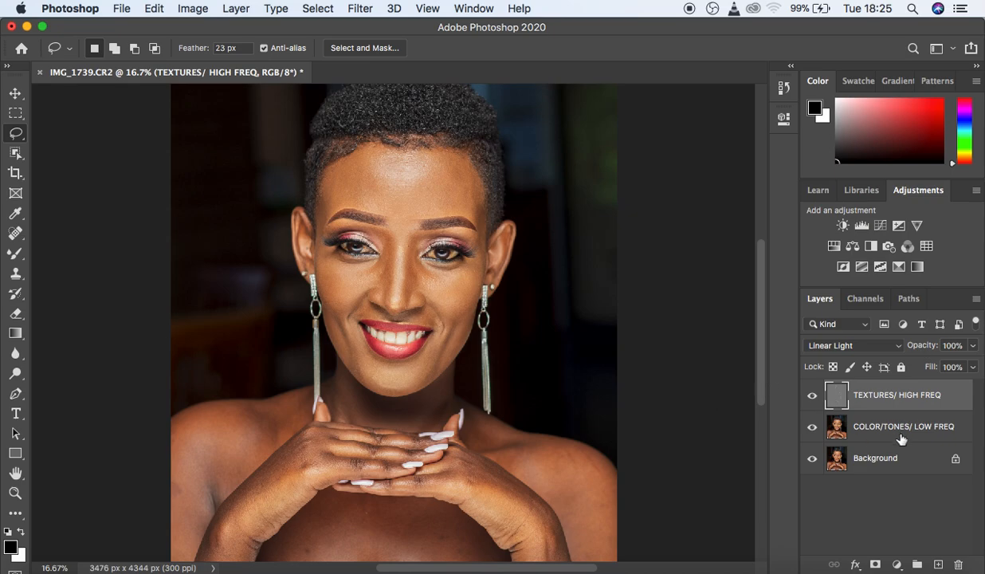
left_click(964, 421)
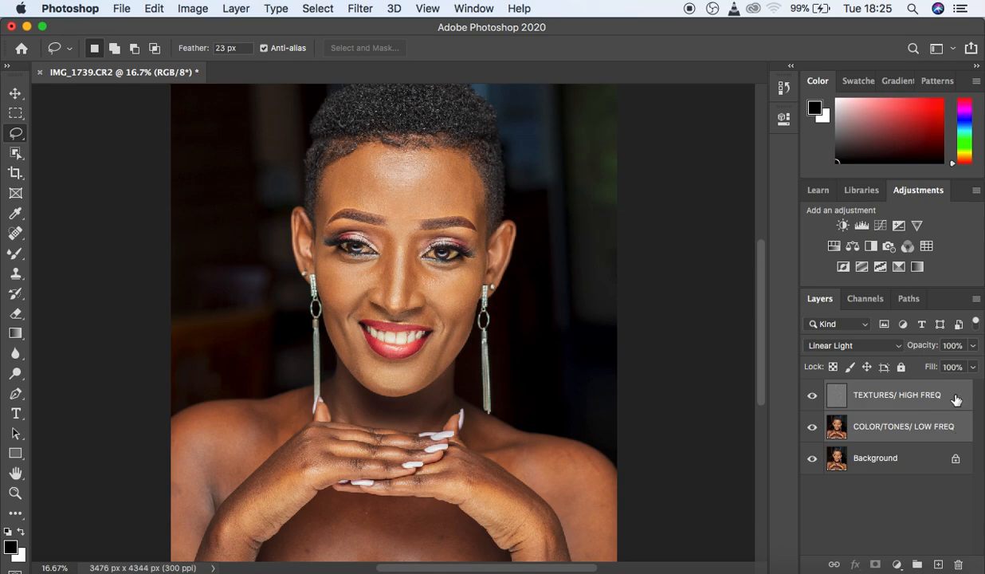
key("super+g")
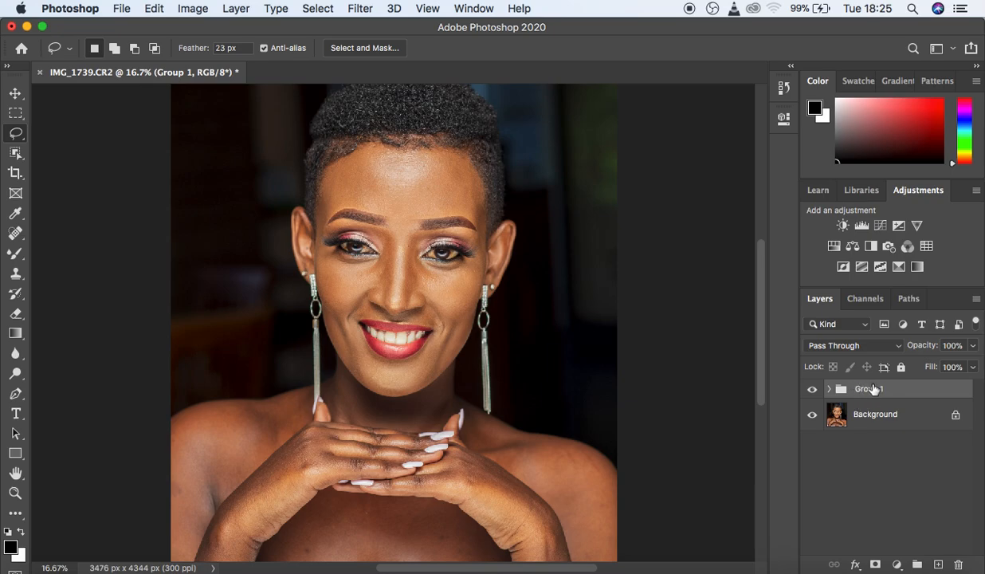
double_click(870, 388)
type("FREQ SEPARATION")
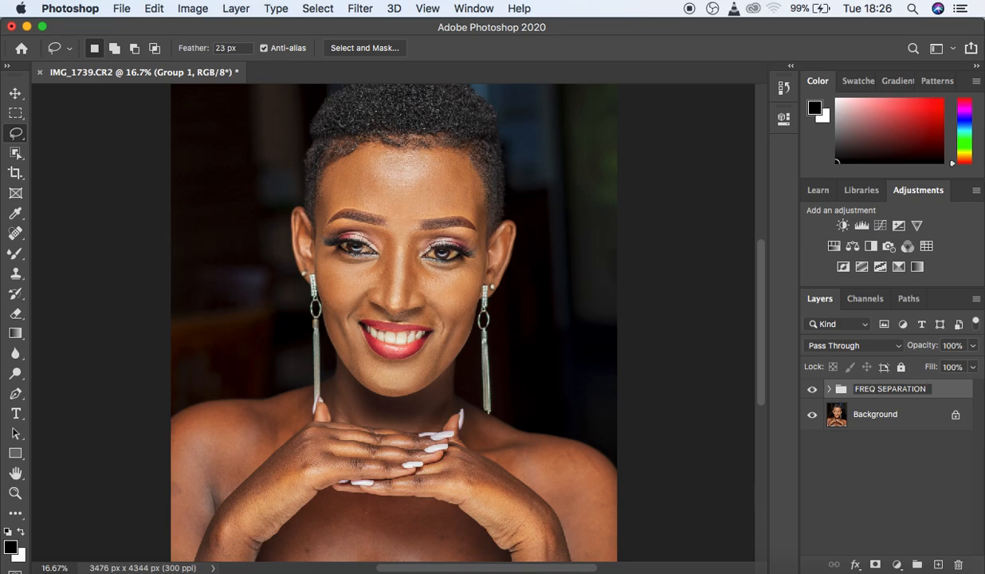
key("Return")
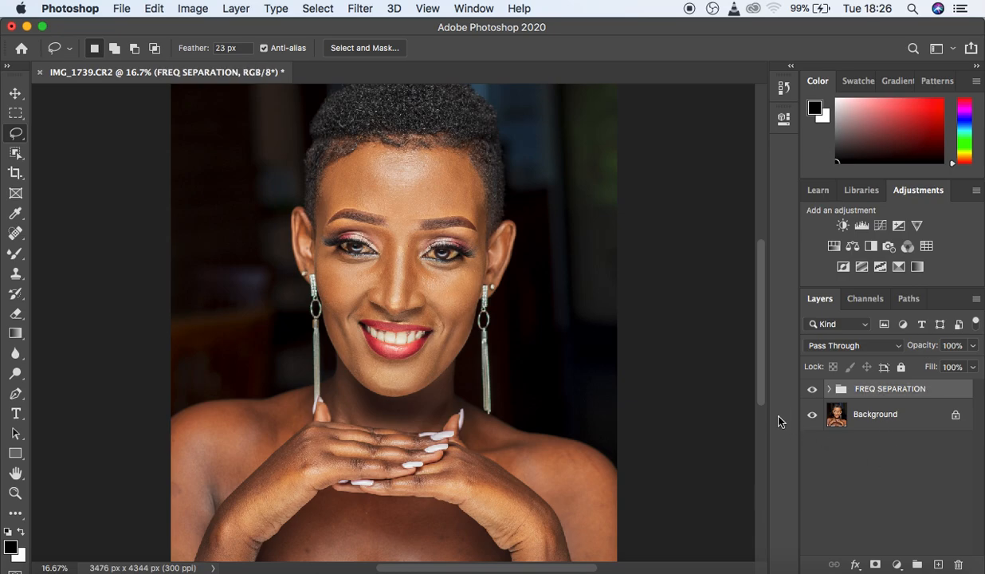
Step: Toggle the FREQ SEPARATION group's visibility repeatedly to compare the portrait with and without it
left_click(812, 392)
left_click(813, 392)
left_click(812, 393)
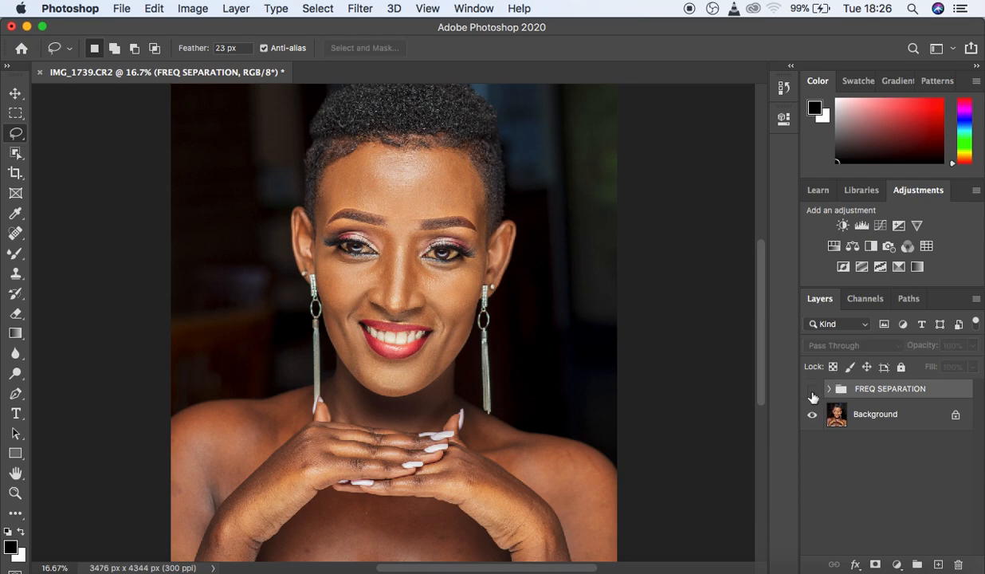
left_click(813, 390)
left_click(812, 390)
left_click(813, 390)
left_click(812, 390)
left_click(812, 390)
left_click(813, 391)
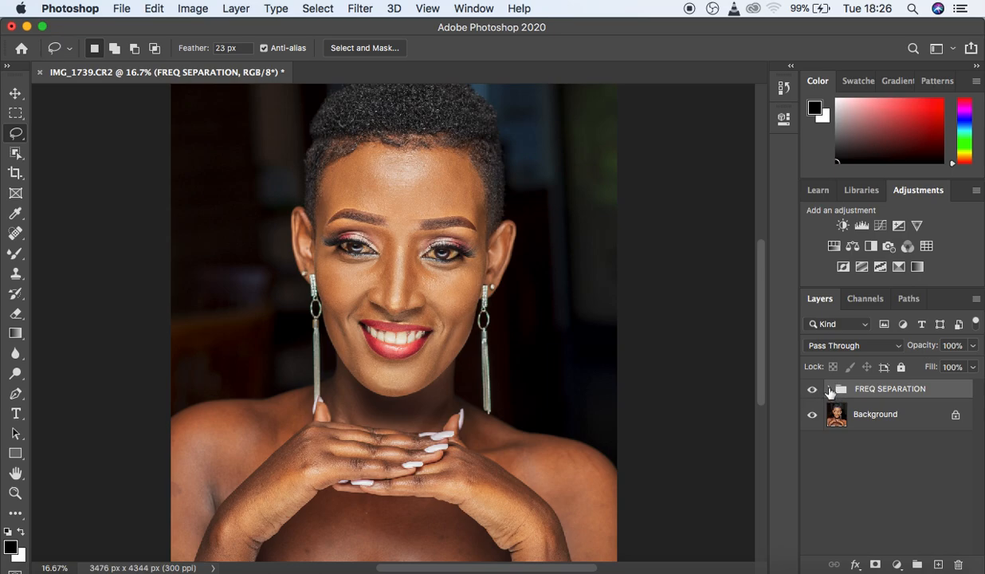
Step: Add a Black & White adjustment layer above TEXTURES/ HIGH FREQ inside the FREQ SEPARATION group, with Reds at -42
left_click(829, 389)
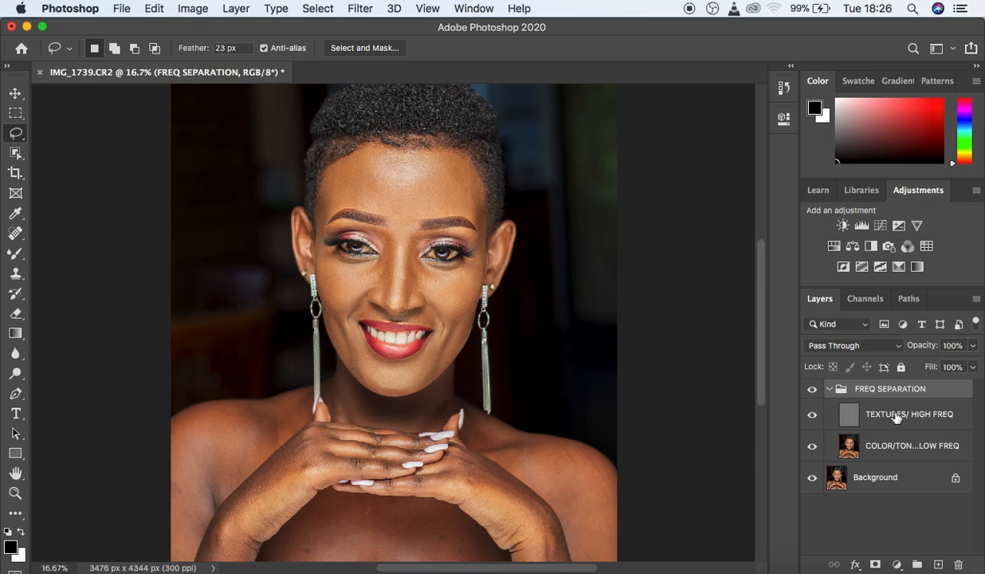
left_click(962, 421)
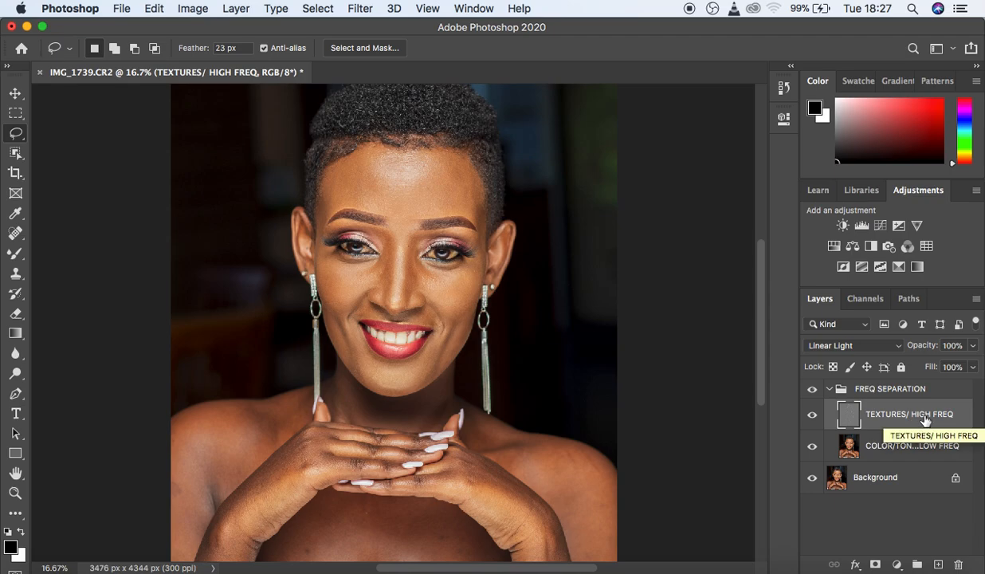
left_click(897, 564)
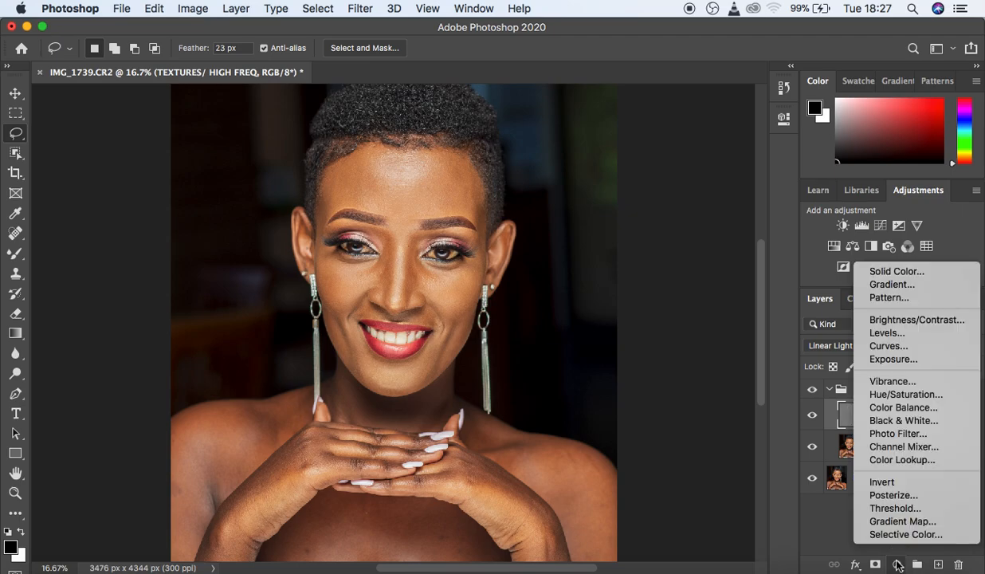
left_click(893, 423)
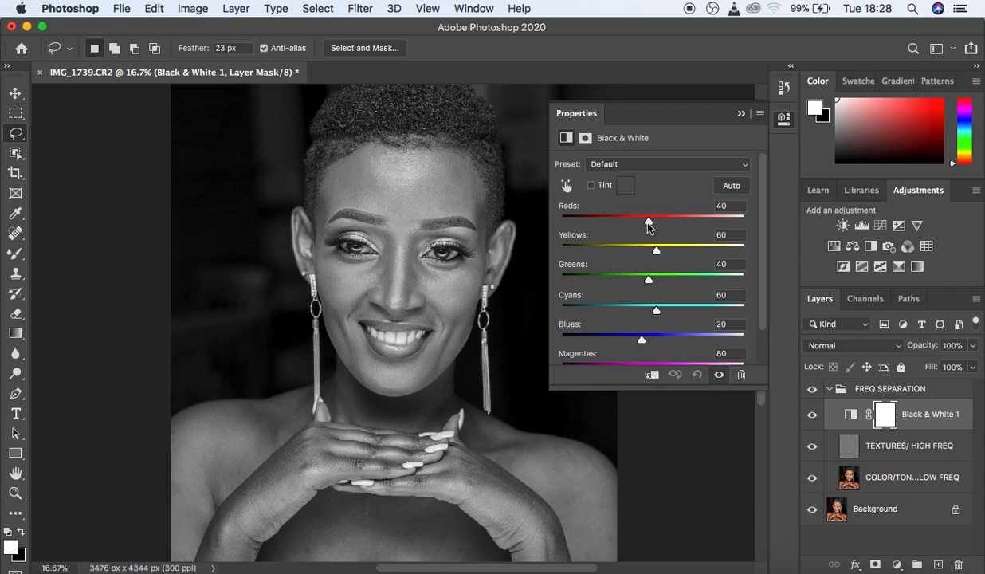
left_click_drag(650, 224, 619, 221)
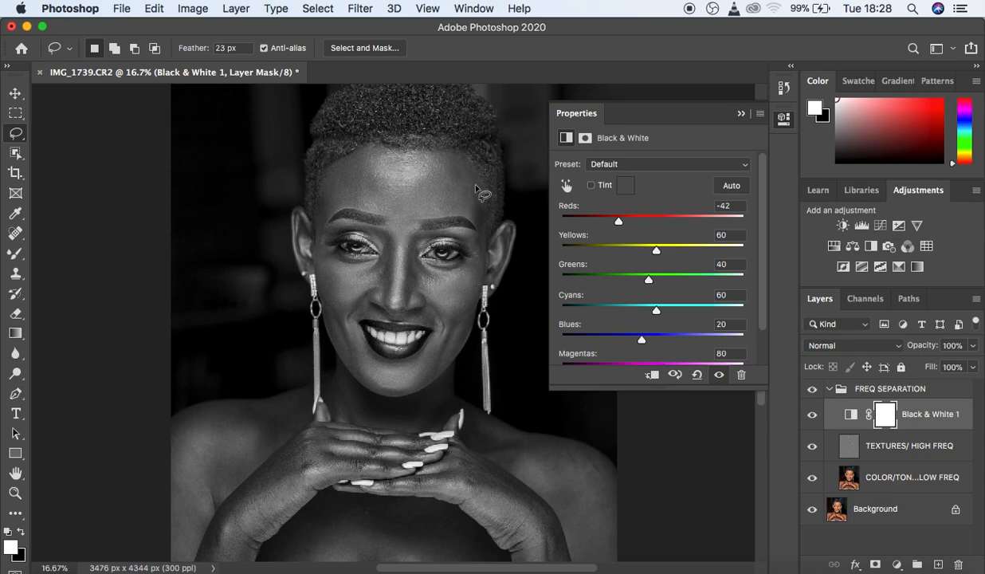
left_click(740, 115)
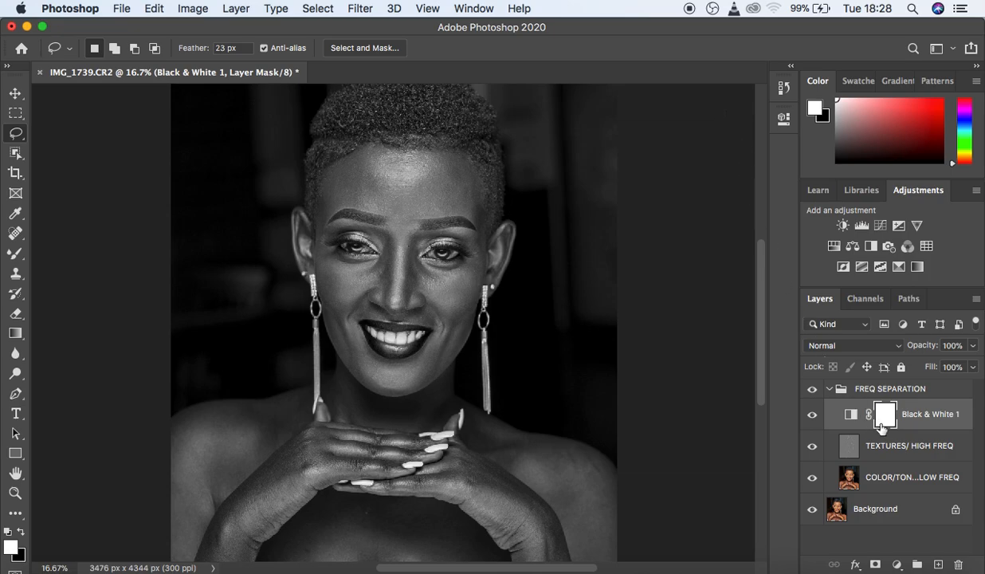
Step: Select the COLOR/TONES/ LOW FREQ layer and activate the Mixer Brush tool
left_click(954, 488)
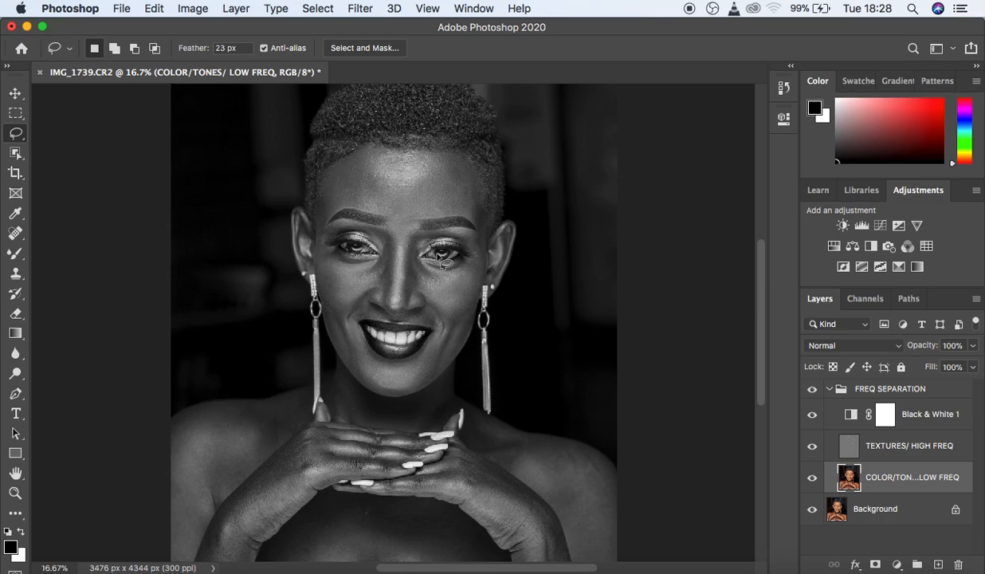
left_click(15, 256)
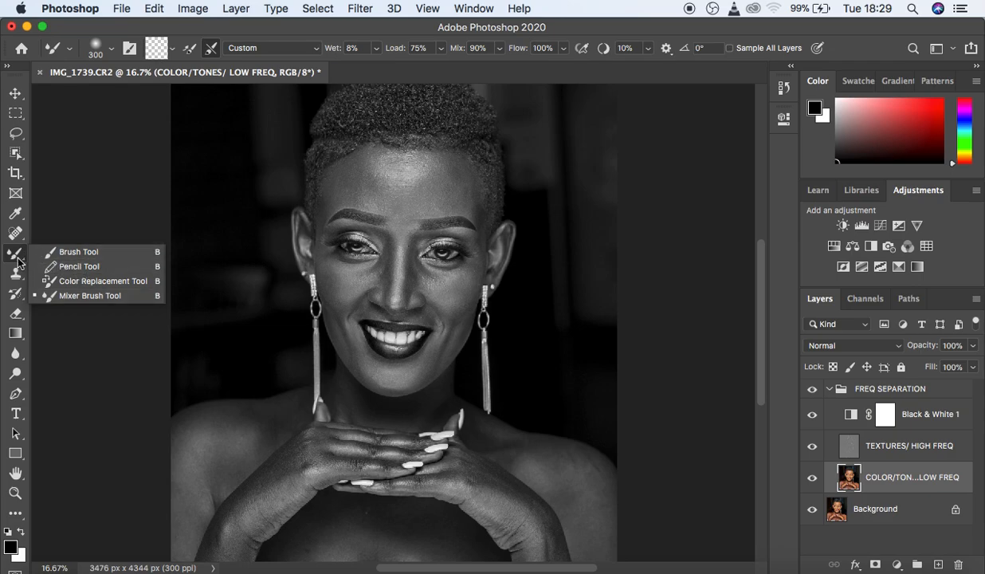
left_click(16, 454)
left_click(18, 453)
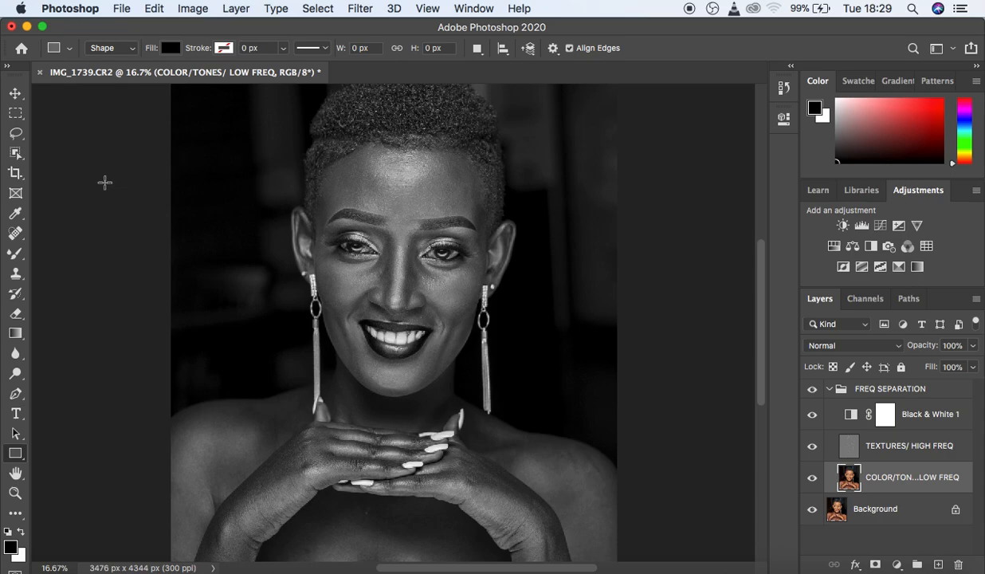
left_click(16, 254)
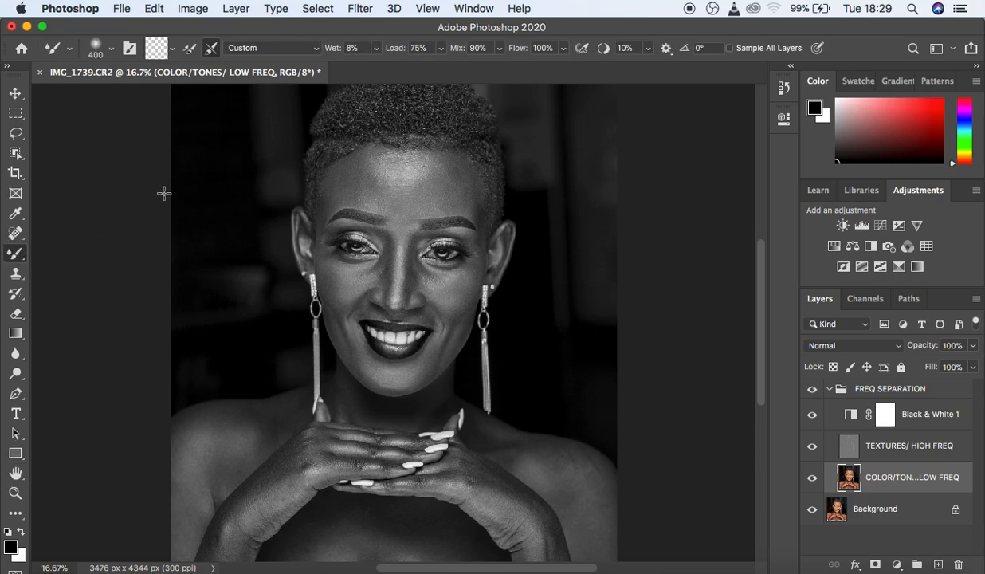
Step: Set the Mixer Brush size to 600 px
key("bracketright")
key("bracketright")
key("bracketright")
key("bracketright")
key("bracketright")
key("bracketright")
key("bracketright")
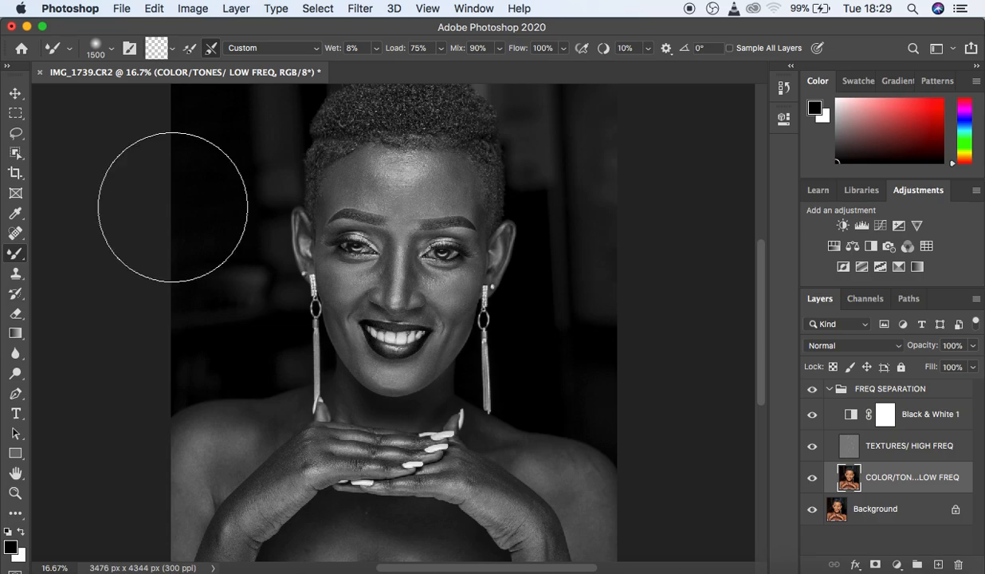
key("bracketleft")
key("bracketleft")
key("bracketleft")
key("bracketleft")
key("bracketleft")
key("bracketleft")
key("bracketleft")
key("bracketleft")
key("bracketleft")
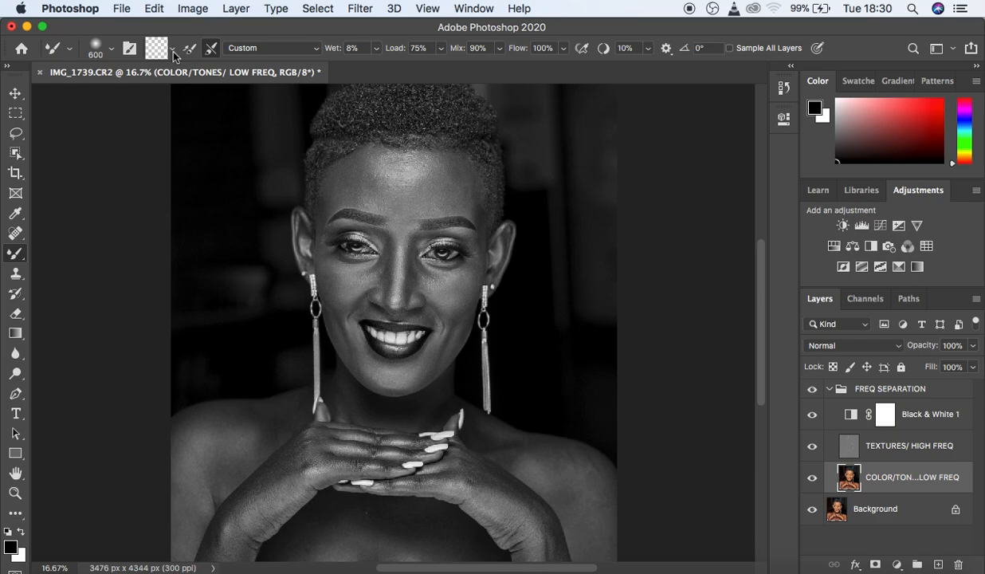
Step: Clean the Mixer Brush so it carries no loaded colour
left_click(173, 52)
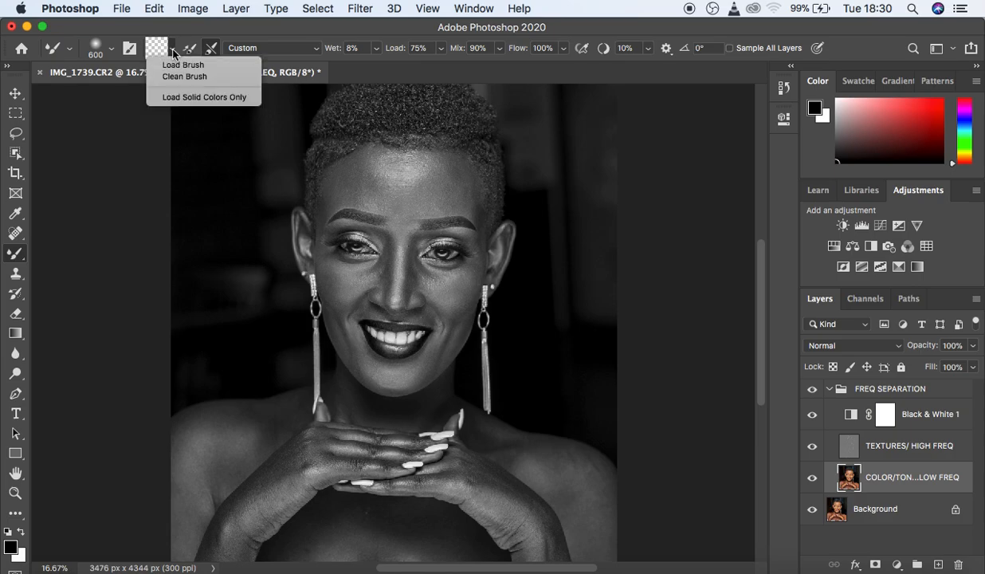
left_click(174, 79)
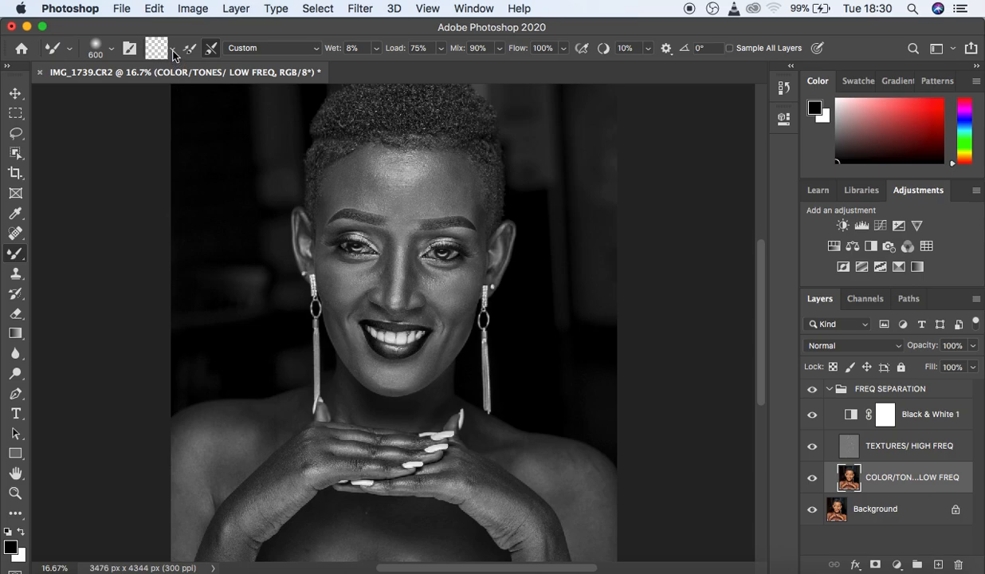
left_click(173, 50)
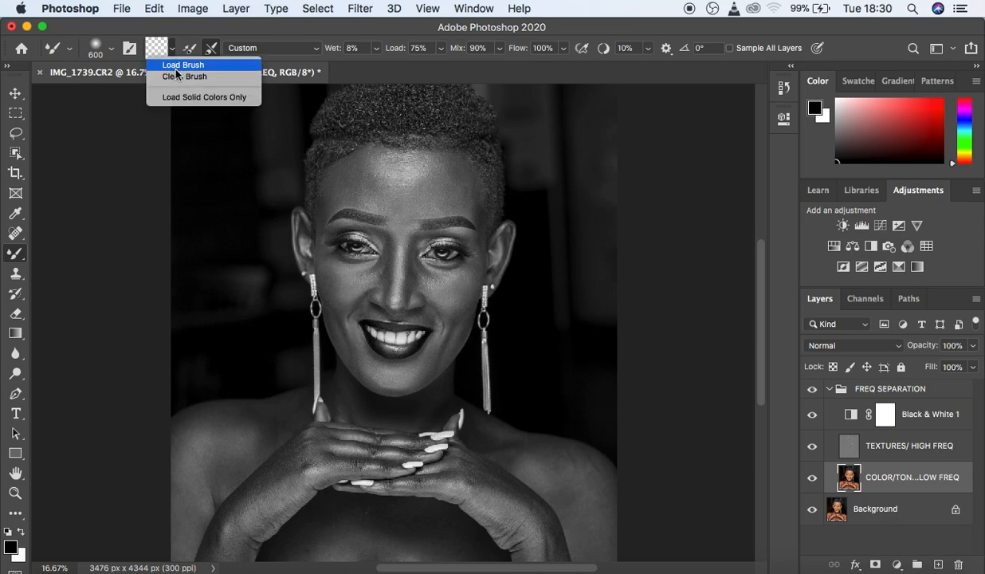
left_click(179, 78)
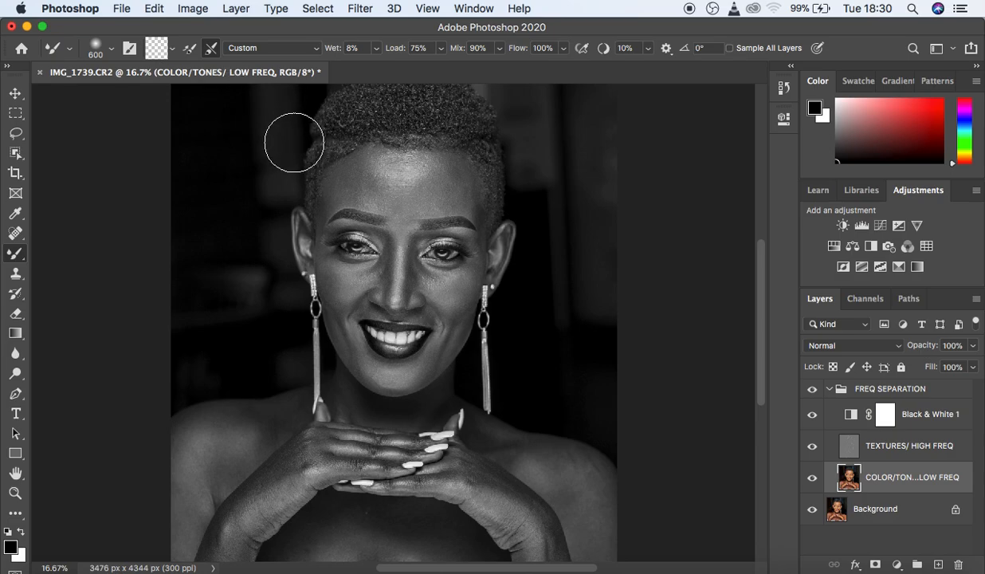
Step: Test the Mixer Brush on the forehead, keeping cleaning after each stroke on and Sample All Layers off
left_click(209, 44)
left_click(210, 46)
mouse_move(446, 183)
left_mouse_down()
mouse_move(435, 158)
mouse_move(441, 171)
left_mouse_up()
mouse_move(466, 177)
left_mouse_down()
mouse_move(452, 176)
mouse_move(435, 150)
mouse_move(439, 189)
mouse_move(417, 153)
mouse_move(443, 194)
mouse_move(442, 186)
left_mouse_up()
left_click(730, 50)
left_click(729, 49)
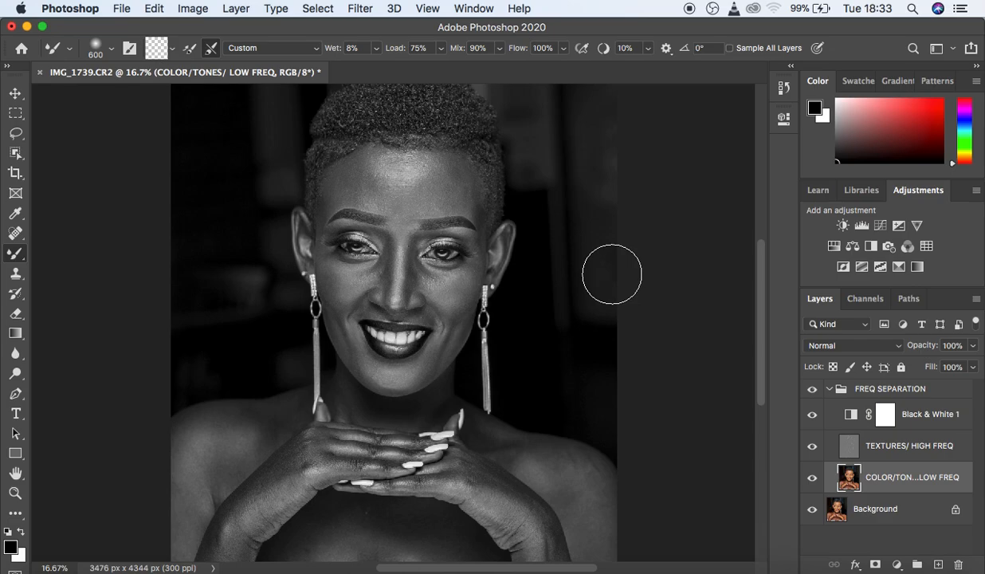
Step: Reduce the Mixer Brush to 250 px and blend the tones on the right side of the forehead
key("super+equal")
key("super+equal")
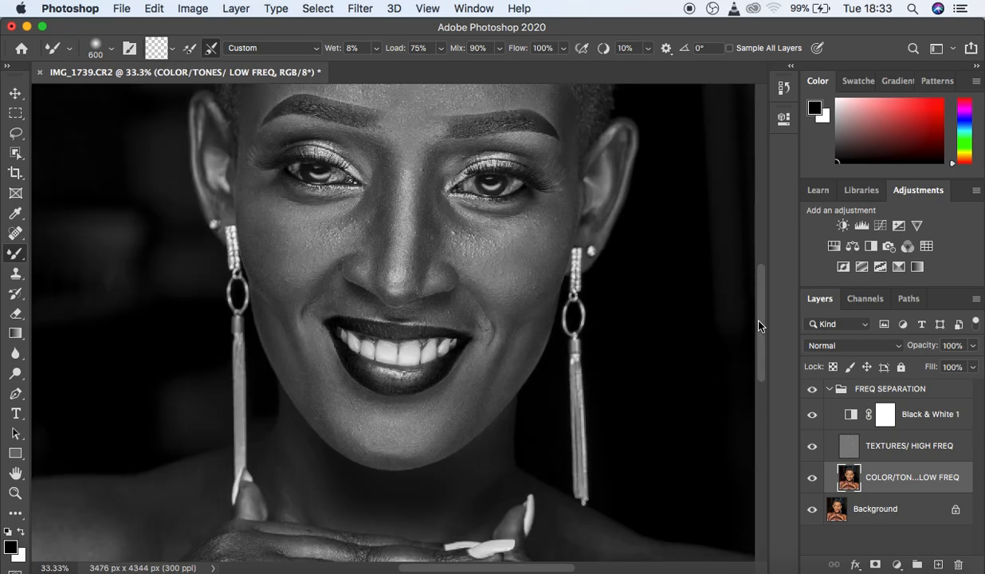
scroll(759, 318, "up", 5)
left_click_drag(760, 287, 763, 288)
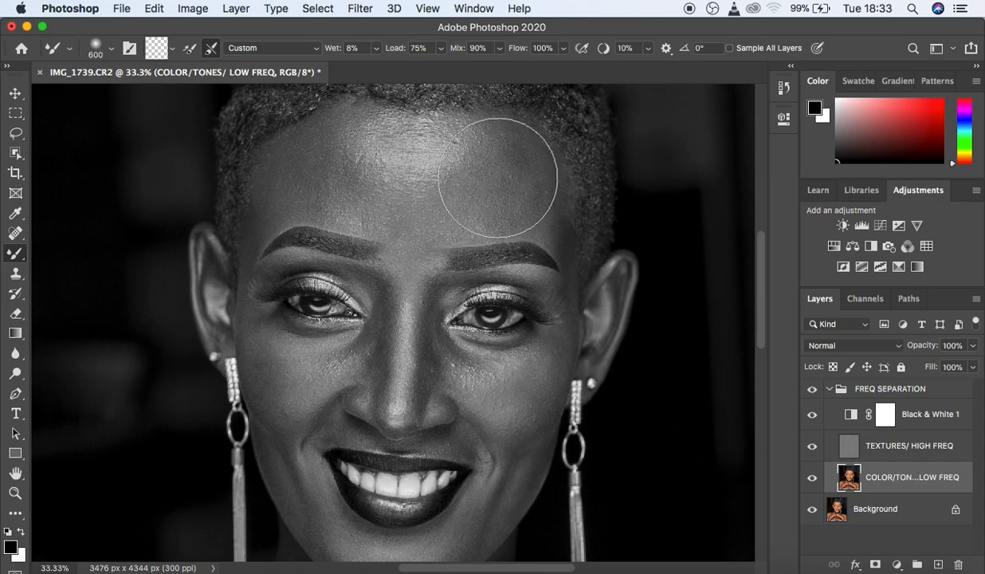
mouse_move(490, 154)
left_mouse_down()
mouse_move(512, 178)
mouse_move(499, 221)
mouse_move(508, 162)
mouse_move(483, 173)
mouse_move(500, 182)
mouse_move(480, 149)
mouse_move(507, 187)
mouse_move(473, 182)
mouse_move(522, 192)
mouse_move(492, 169)
left_mouse_up()
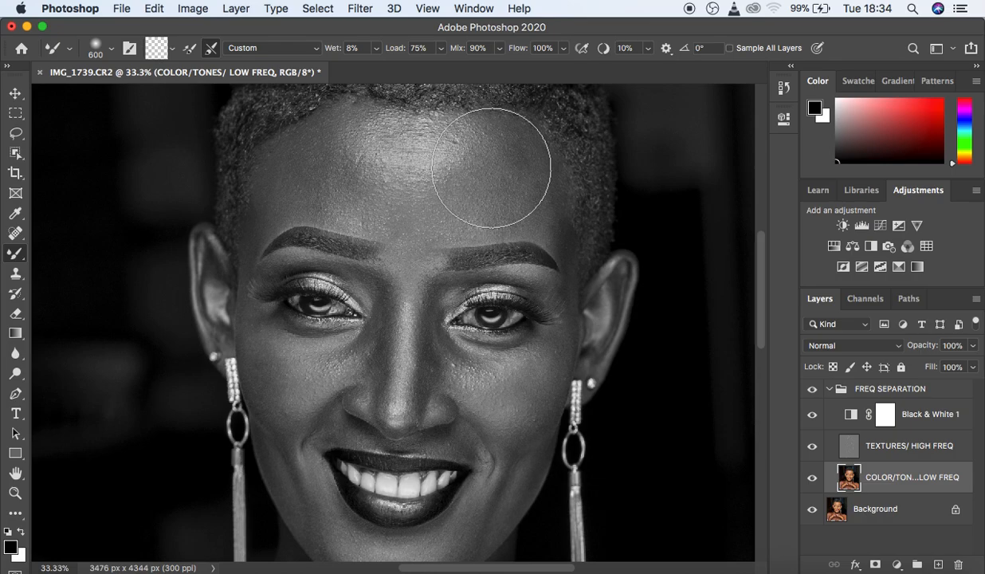
key("bracketleft")
key("bracketleft")
key("bracketleft")
key("bracketleft")
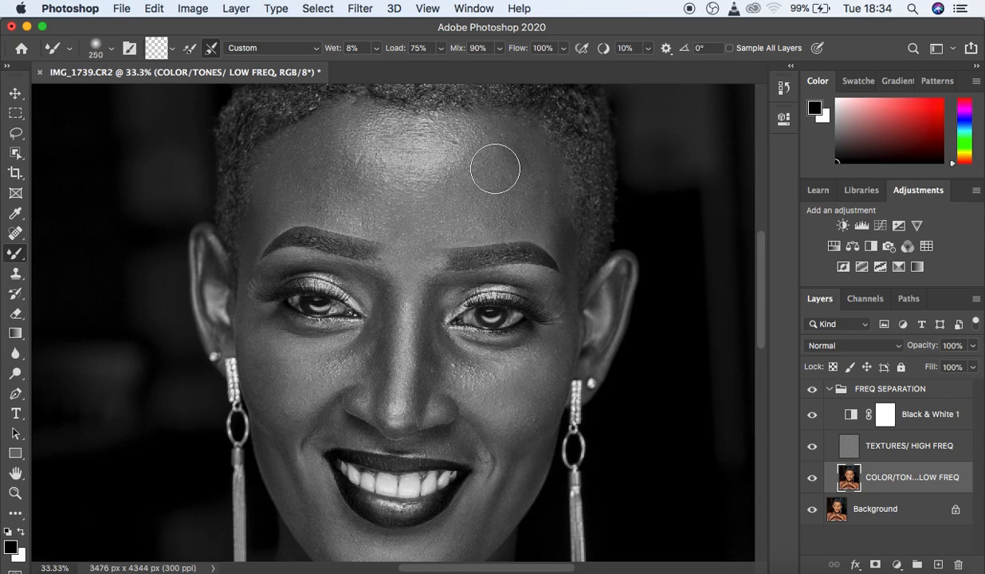
mouse_move(510, 165)
left_mouse_down()
mouse_move(517, 197)
mouse_move(509, 149)
mouse_move(514, 157)
mouse_move(538, 141)
mouse_move(533, 185)
mouse_move(507, 164)
left_mouse_up()
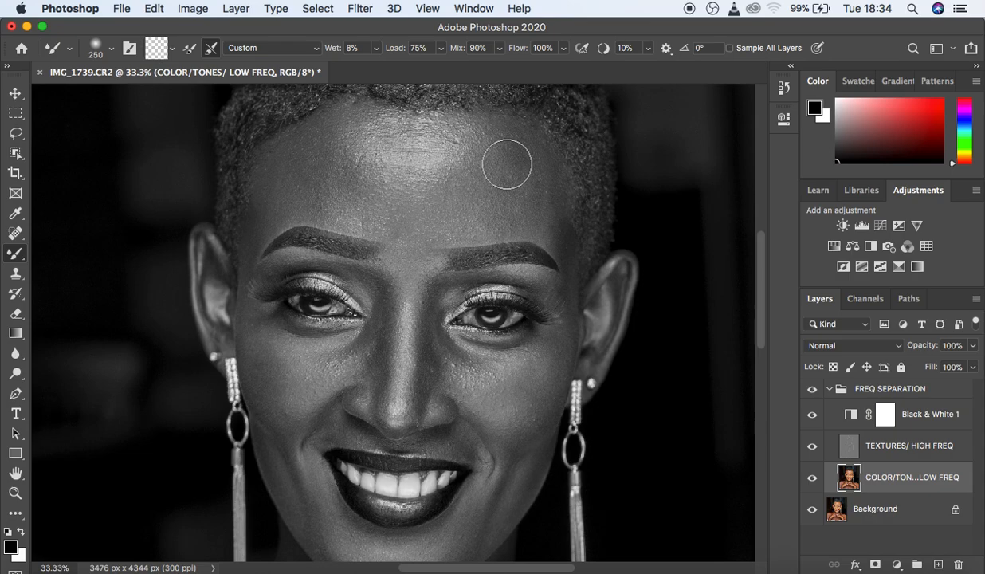
mouse_move(507, 164)
left_mouse_down()
mouse_move(512, 139)
mouse_move(523, 189)
mouse_move(512, 144)
left_mouse_up()
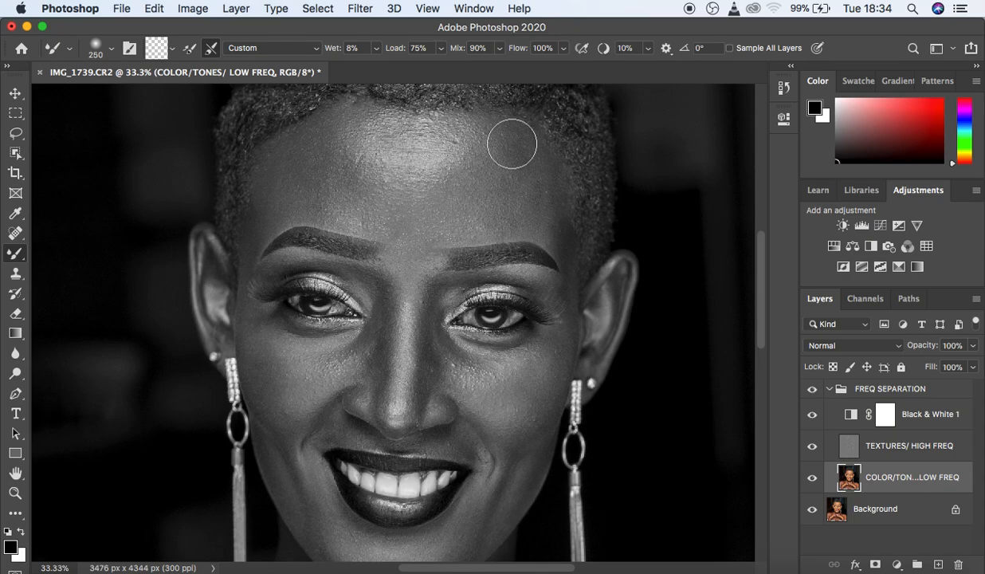
Step: Reduce the Mixer Brush to 200 px and smooth the tones above the right eyebrow and on both outer sides of the forehead
key("bracketleft")
mouse_move(507, 142)
left_mouse_down()
mouse_move(527, 172)
mouse_move(528, 211)
mouse_move(528, 154)
mouse_move(521, 189)
mouse_move(501, 204)
mouse_move(488, 150)
mouse_move(510, 189)
left_mouse_up()
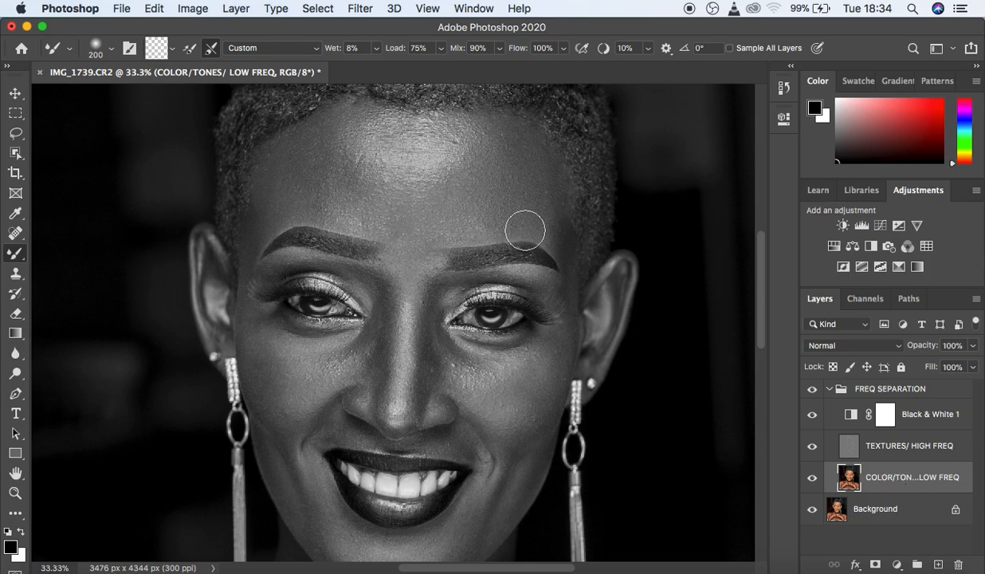
mouse_move(522, 212)
left_mouse_down()
mouse_move(490, 220)
mouse_move(514, 187)
left_mouse_up()
mouse_move(532, 148)
left_mouse_down()
mouse_move(497, 136)
mouse_move(536, 178)
mouse_move(550, 221)
mouse_move(539, 209)
left_mouse_up()
mouse_move(299, 163)
left_mouse_down()
mouse_move(281, 195)
mouse_move(291, 183)
mouse_move(284, 163)
mouse_move(279, 180)
mouse_move(296, 185)
mouse_move(310, 130)
mouse_move(321, 191)
mouse_move(334, 206)
mouse_move(312, 193)
mouse_move(406, 227)
mouse_move(329, 196)
mouse_move(311, 154)
mouse_move(280, 190)
left_mouse_up()
mouse_move(458, 207)
left_mouse_down()
mouse_move(429, 213)
mouse_move(472, 223)
mouse_move(492, 208)
mouse_move(483, 176)
mouse_move(516, 150)
mouse_move(510, 165)
mouse_move(551, 205)
mouse_move(530, 203)
left_mouse_up()
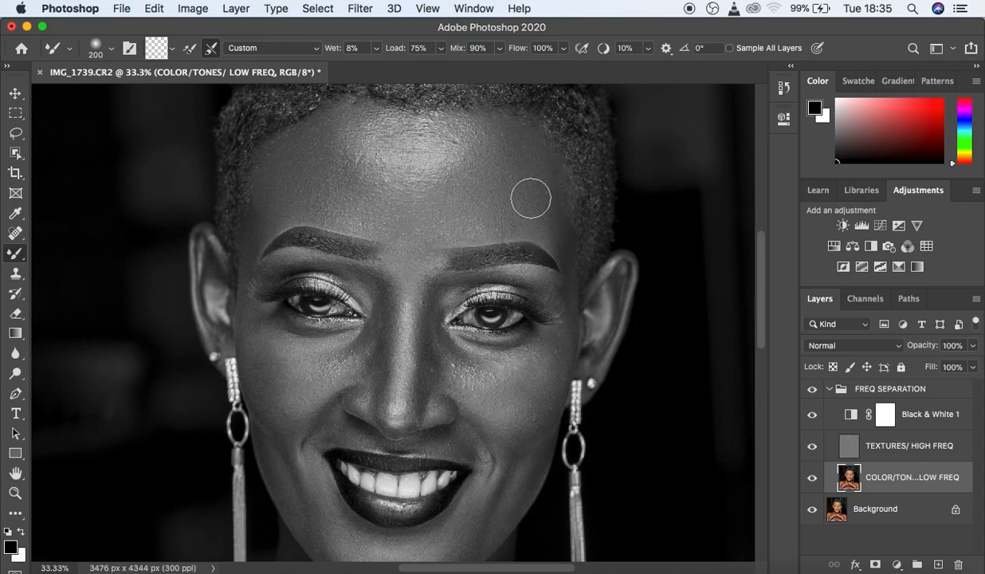
Step: Blend the bright highlight in the middle of the forehead into the surrounding skin with the Mixer Brush
mouse_move(459, 158)
left_mouse_down()
mouse_move(472, 144)
mouse_move(443, 126)
left_mouse_up()
mouse_move(446, 182)
left_mouse_down()
mouse_move(420, 177)
mouse_move(451, 187)
left_mouse_up()
mouse_move(363, 136)
left_mouse_down()
mouse_move(365, 171)
mouse_move(348, 130)
left_mouse_up()
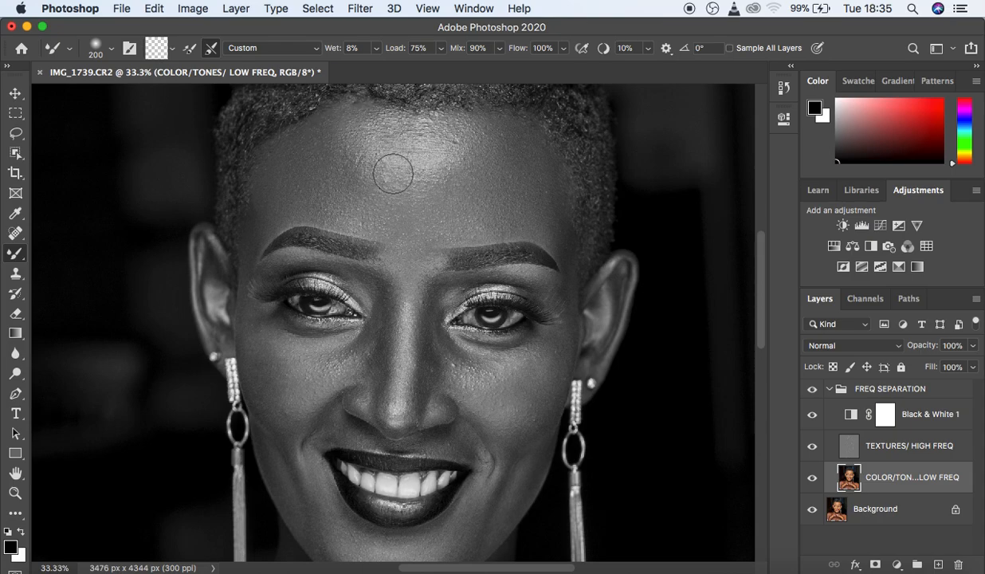
mouse_move(414, 132)
left_mouse_down()
mouse_move(395, 145)
mouse_move(453, 170)
mouse_move(452, 147)
mouse_move(426, 176)
mouse_move(402, 163)
left_mouse_up()
mouse_move(347, 148)
left_mouse_down()
mouse_move(365, 150)
mouse_move(377, 133)
mouse_move(430, 134)
mouse_move(453, 147)
mouse_move(431, 172)
mouse_move(391, 169)
mouse_move(415, 165)
left_mouse_up()
mouse_move(356, 140)
left_mouse_down()
mouse_move(363, 148)
mouse_move(344, 145)
left_mouse_up()
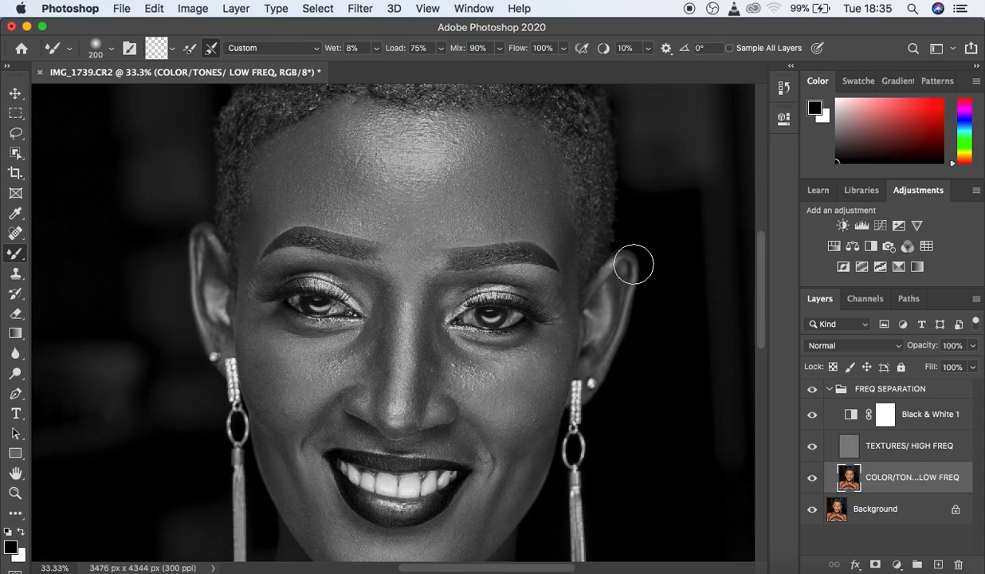
Step: Compare the portrait in colour with and without the FREQ SEPARATION group, then restore the Black & White 1 preview
left_click(813, 415)
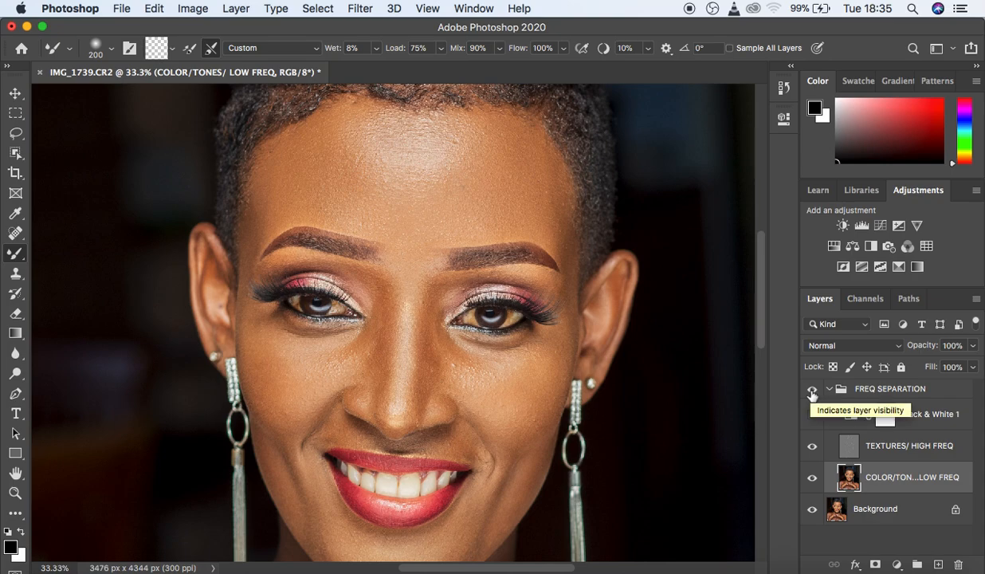
left_click(812, 392)
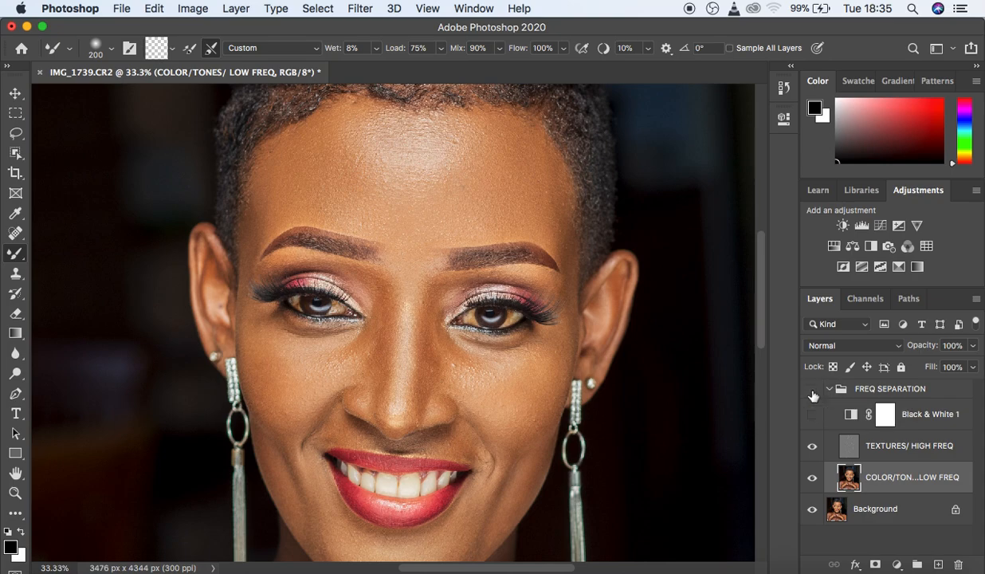
left_click(813, 392)
left_click(813, 393)
left_click(812, 416)
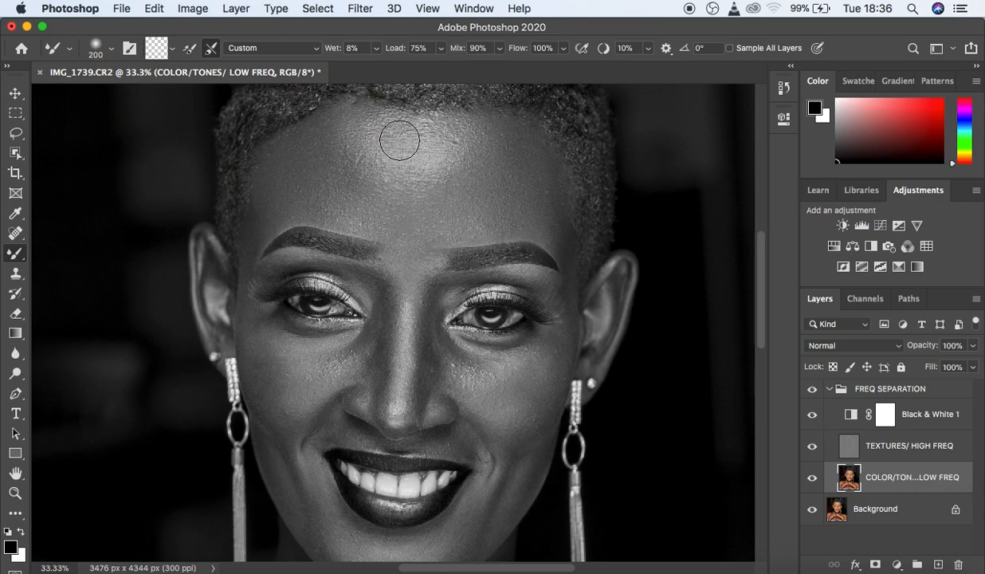
Step: Blend the central forehead highlight, then use a smaller Mixer Brush above the outer end of the right eyebrow and on the right temple
mouse_move(403, 155)
left_mouse_down()
mouse_move(387, 124)
mouse_move(387, 138)
mouse_move(407, 146)
mouse_move(392, 131)
left_mouse_up()
mouse_move(454, 159)
left_mouse_down()
mouse_move(458, 133)
mouse_move(445, 172)
mouse_move(395, 172)
mouse_move(406, 158)
mouse_move(367, 132)
mouse_move(334, 158)
mouse_move(352, 149)
left_mouse_up()
key("[")
key("[")
key("[")
key("[")
key("[")
mouse_move(555, 225)
left_mouse_down()
mouse_move(572, 269)
mouse_move(547, 189)
mouse_move(554, 197)
left_mouse_up()
left_click_drag(562, 255, 576, 290)
Step: Smooth the skin beside both eyes and touch up the forehead highlight with the Mixer Brush at 175 px
mouse_move(250, 321)
left_mouse_down()
mouse_move(246, 304)
mouse_move(249, 322)
mouse_move(240, 317)
mouse_move(261, 317)
left_mouse_up()
mouse_move(540, 340)
left_mouse_down()
mouse_move(567, 315)
mouse_move(565, 344)
mouse_move(576, 317)
mouse_move(565, 358)
left_mouse_up()
left_click_drag(376, 158, 343, 149)
mouse_move(443, 196)
left_mouse_down()
mouse_move(448, 183)
mouse_move(445, 196)
left_mouse_up()
mouse_move(257, 345)
left_mouse_down()
mouse_move(264, 367)
mouse_move(253, 386)
mouse_move(246, 363)
mouse_move(257, 403)
mouse_move(247, 321)
mouse_move(285, 378)
mouse_move(283, 360)
mouse_move(298, 382)
mouse_move(328, 363)
mouse_move(269, 348)
mouse_move(277, 377)
mouse_move(259, 368)
mouse_move(289, 429)
mouse_move(254, 332)
left_mouse_up()
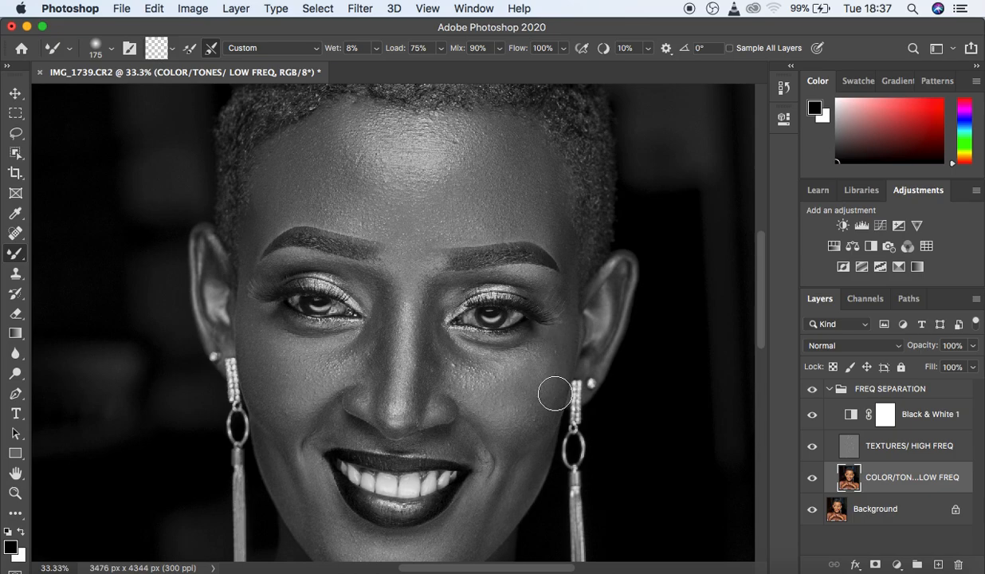
Step: Smooth the tones on both cheeks with the Mixer Brush at 175 px
mouse_move(563, 341)
left_mouse_down()
mouse_move(524, 433)
mouse_move(558, 346)
left_mouse_up()
mouse_move(532, 420)
left_mouse_down()
mouse_move(548, 378)
mouse_move(517, 431)
mouse_move(530, 395)
mouse_move(481, 376)
mouse_move(523, 357)
mouse_move(523, 366)
mouse_move(463, 369)
mouse_move(496, 374)
mouse_move(513, 408)
mouse_move(499, 392)
mouse_move(512, 424)
left_mouse_up()
mouse_move(547, 380)
left_mouse_down()
mouse_move(542, 369)
mouse_move(550, 367)
mouse_move(532, 427)
left_mouse_up()
mouse_move(252, 404)
left_mouse_down()
mouse_move(272, 447)
mouse_move(284, 397)
mouse_move(259, 325)
mouse_move(304, 351)
left_mouse_up()
Step: Reduce the Mixer Brush to 80 px and blend the tones along the bridge and sides of the nose
mouse_move(411, 268)
left_mouse_down()
mouse_move(385, 222)
mouse_move(394, 235)
mouse_move(432, 229)
mouse_move(387, 233)
mouse_move(393, 224)
mouse_move(384, 221)
left_mouse_up()
left_click_drag(758, 312, 757, 333)
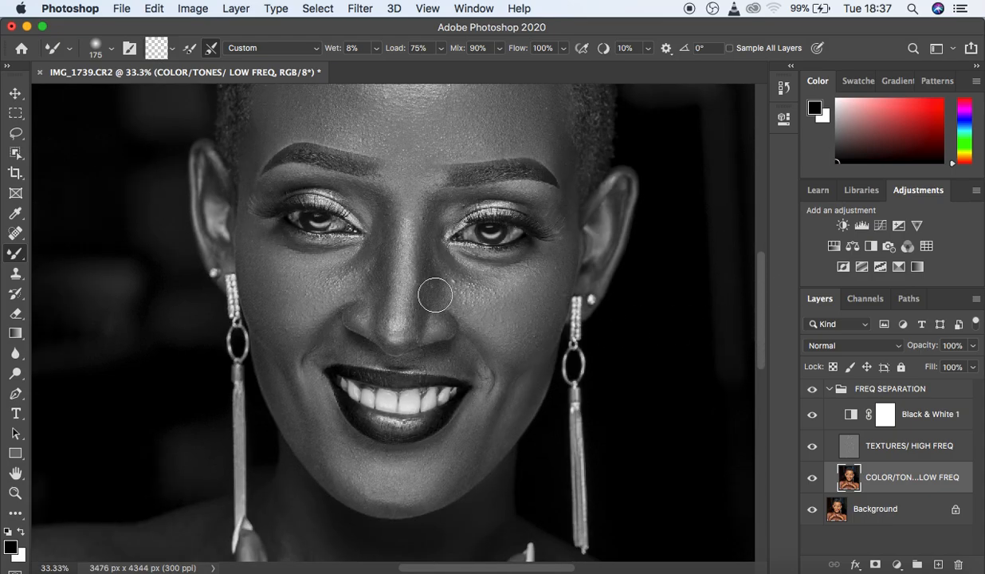
key("bracketleft")
mouse_move(378, 209)
left_mouse_down()
mouse_move(377, 319)
mouse_move(380, 204)
mouse_move(388, 257)
mouse_move(384, 228)
mouse_move(377, 328)
mouse_move(382, 220)
mouse_move(429, 220)
mouse_move(414, 309)
mouse_move(417, 266)
mouse_move(418, 246)
mouse_move(419, 329)
mouse_move(427, 259)
mouse_move(423, 327)
mouse_move(429, 278)
mouse_move(421, 337)
mouse_move(430, 251)
mouse_move(423, 309)
mouse_move(424, 256)
mouse_move(432, 302)
mouse_move(430, 256)
mouse_move(450, 285)
mouse_move(434, 206)
mouse_move(413, 324)
left_mouse_up()
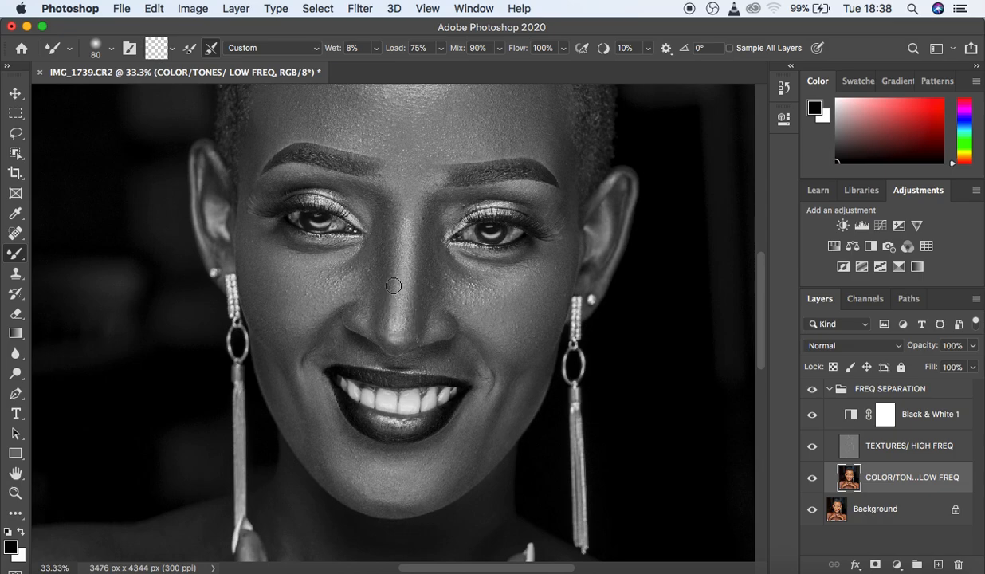
left_click(403, 220)
mouse_move(365, 309)
left_mouse_down()
mouse_move(393, 336)
mouse_move(411, 321)
mouse_move(403, 322)
mouse_move(424, 330)
mouse_move(440, 314)
mouse_move(451, 323)
mouse_move(427, 277)
left_mouse_up()
Step: Hide the Black & White 1 layer and compare the face with the FREQ SEPARATION group off and on
left_click(813, 416)
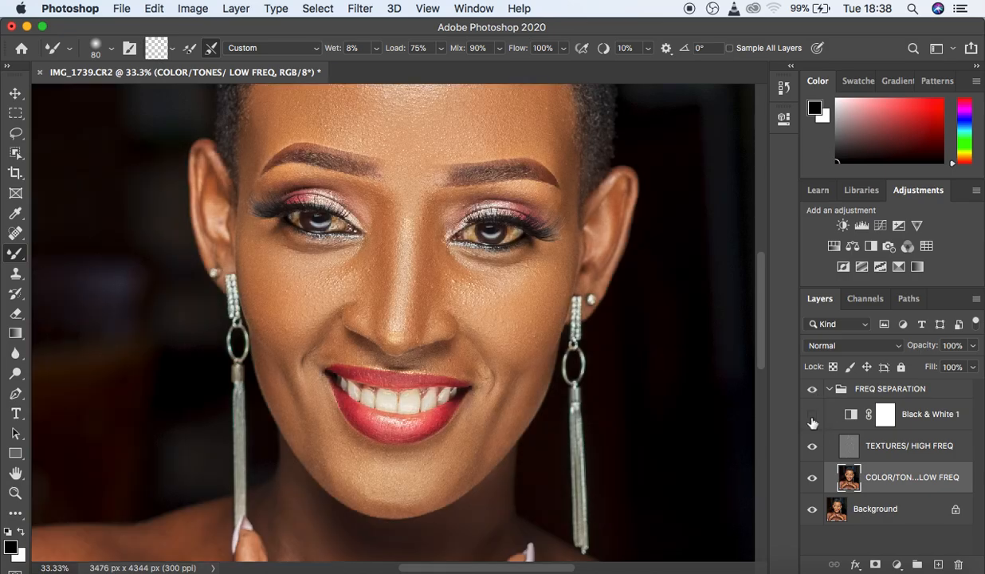
left_click(812, 392)
left_click(811, 392)
left_click_drag(433, 274, 426, 267)
key("super+minus")
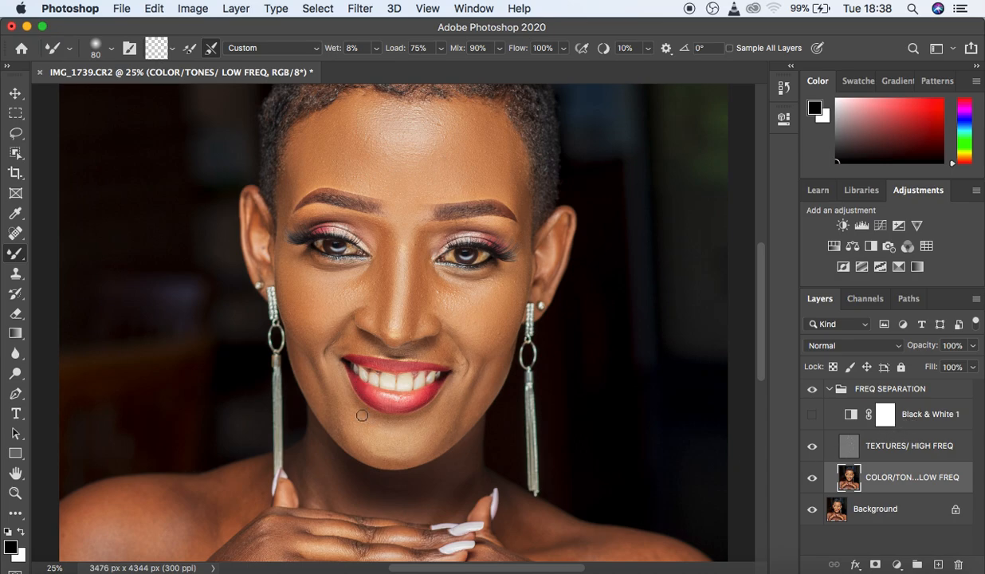
key("super+plus")
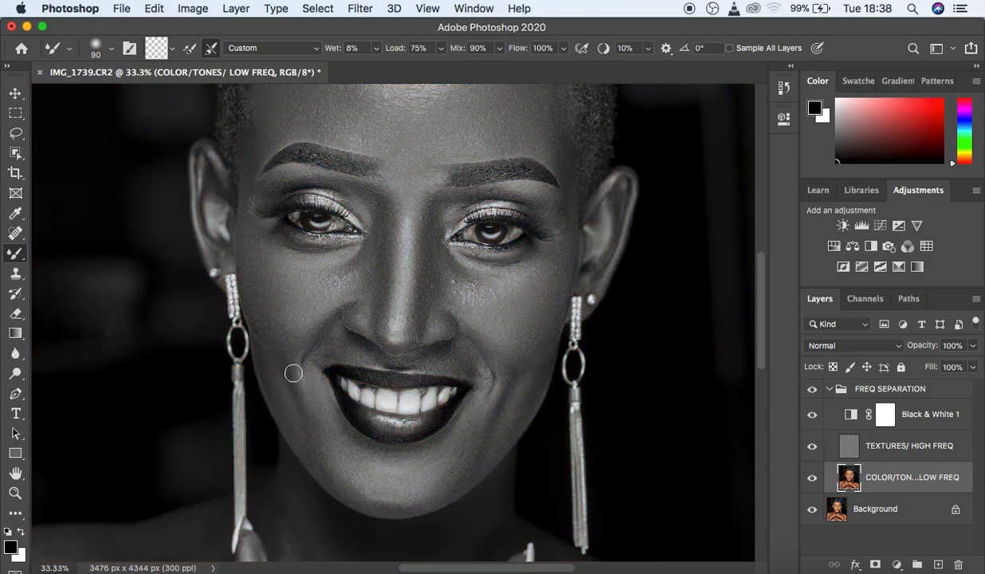
Step: Enlarge the Mixer Brush to 200 px and smooth the left smile line, the chin and the lower right cheek
mouse_move(288, 374)
left_mouse_down()
mouse_move(352, 488)
mouse_move(349, 471)
mouse_move(415, 487)
mouse_move(376, 485)
mouse_move(403, 478)
mouse_move(350, 456)
mouse_move(303, 408)
mouse_move(297, 370)
left_mouse_up()
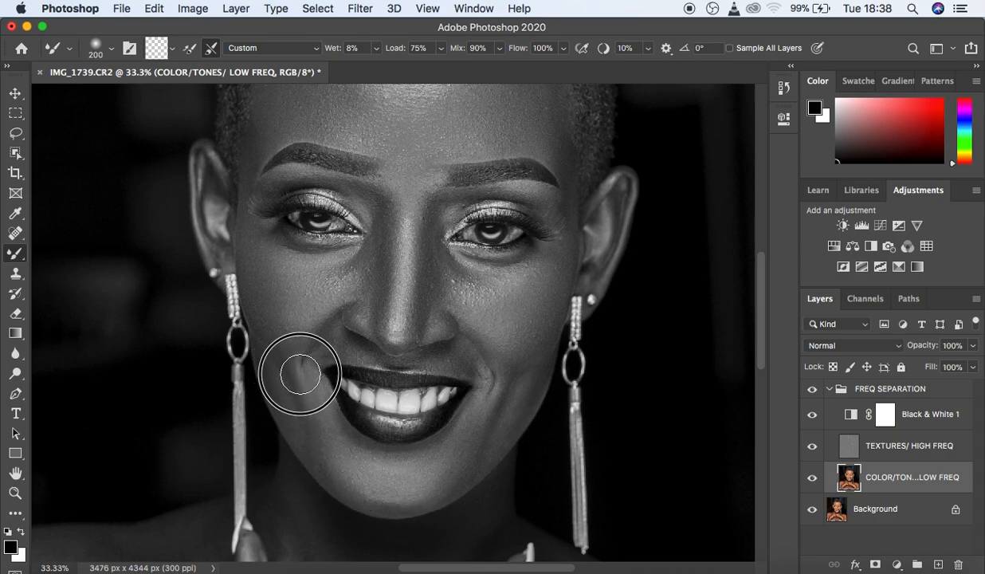
mouse_move(373, 469)
left_mouse_down()
mouse_move(434, 477)
mouse_move(372, 466)
left_mouse_up()
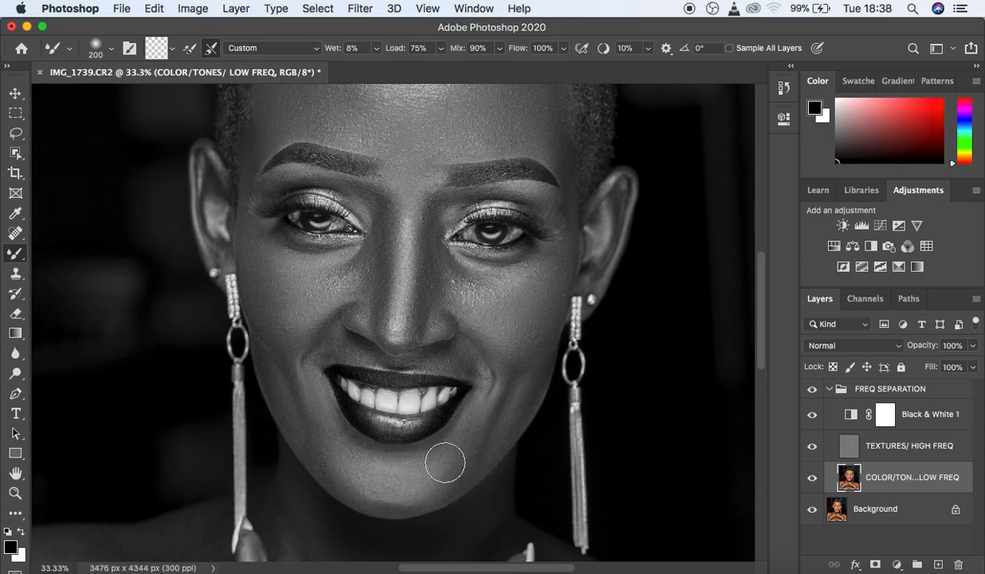
mouse_move(444, 459)
left_mouse_down()
mouse_move(472, 449)
mouse_move(517, 382)
left_mouse_up()
mouse_move(533, 346)
left_mouse_down()
mouse_move(534, 330)
mouse_move(518, 380)
left_mouse_up()
Step: Blend the skin around the mouth, beside the nose, and on the chin and right jaw, using a 150 px brush for the right cheek
mouse_move(473, 366)
left_mouse_down()
mouse_move(466, 350)
mouse_move(479, 372)
mouse_move(434, 358)
left_mouse_up()
mouse_move(339, 353)
left_mouse_down()
mouse_move(309, 365)
mouse_move(342, 351)
mouse_move(363, 355)
mouse_move(324, 354)
mouse_move(317, 366)
mouse_move(310, 330)
mouse_move(308, 367)
mouse_move(316, 360)
mouse_move(305, 367)
mouse_move(263, 325)
mouse_move(333, 474)
mouse_move(410, 492)
mouse_move(397, 491)
mouse_move(468, 456)
mouse_move(463, 429)
mouse_move(455, 453)
left_mouse_up()
left_click_drag(443, 310, 435, 314)
left_click_drag(420, 498, 363, 489)
mouse_move(479, 455)
left_mouse_down()
mouse_move(488, 431)
mouse_move(464, 457)
left_mouse_up()
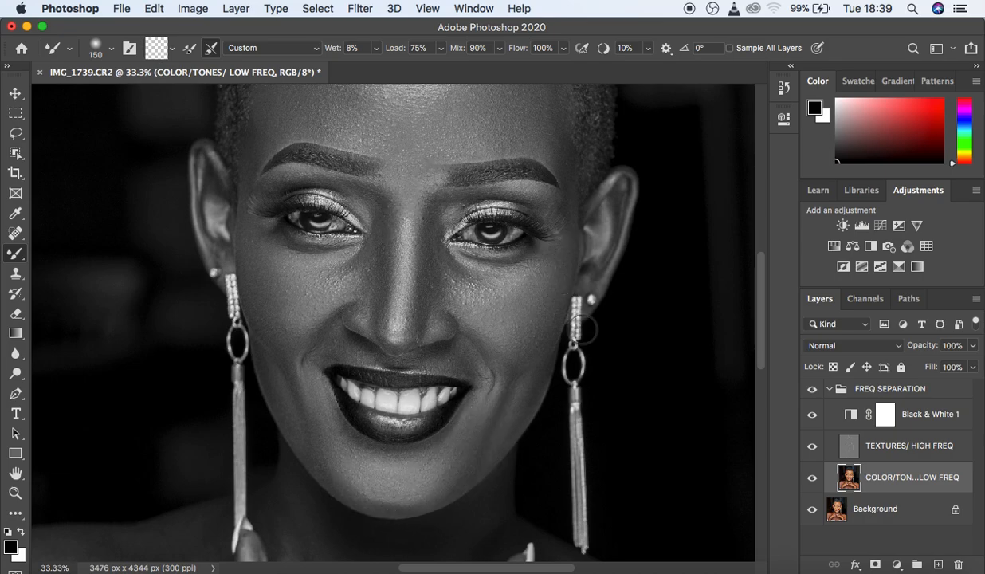
mouse_move(541, 366)
left_mouse_down()
mouse_move(533, 352)
mouse_move(517, 381)
left_mouse_up()
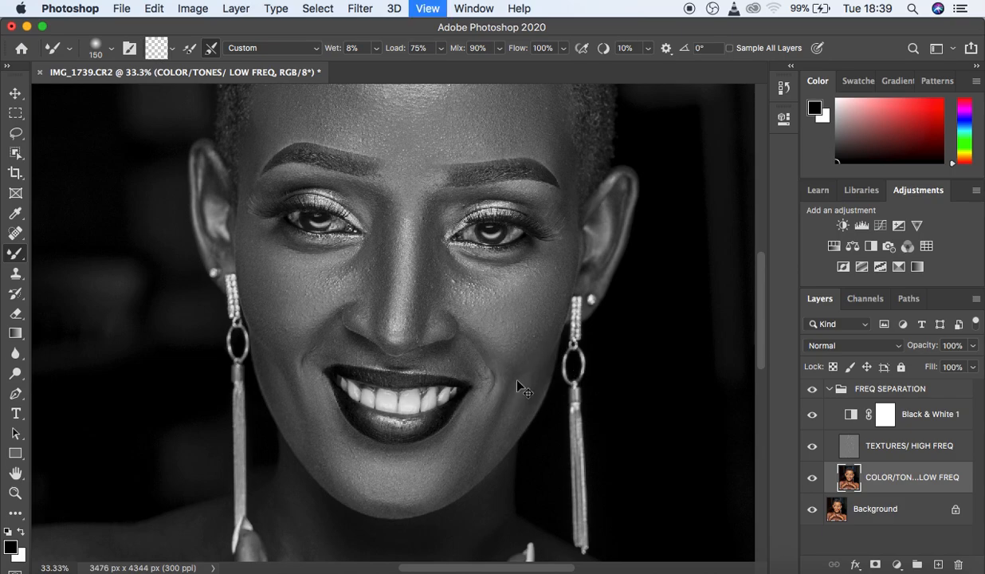
Step: Enlarge the Mixer Brush to 500 px and even out the blotchy tones on the right shoulder
key("super+minus")
key("super+minus")
key("super+minus")
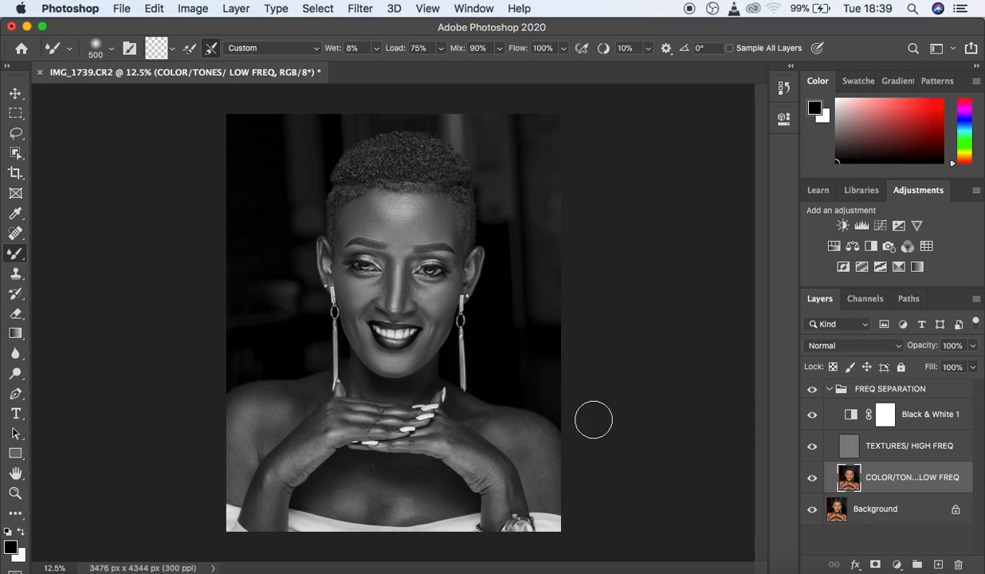
key("super+plus")
key("super+plus")
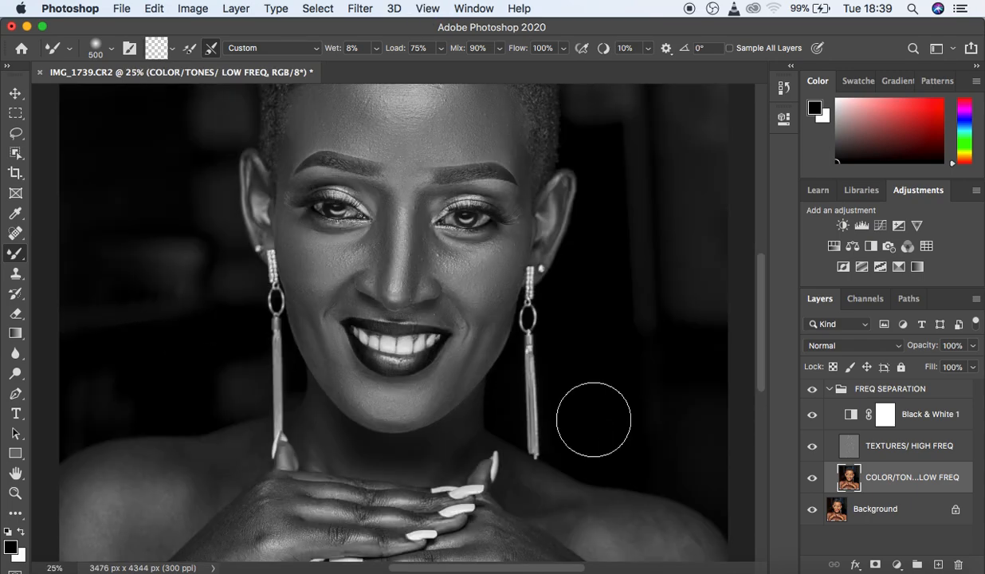
left_click_drag(762, 339, 757, 396)
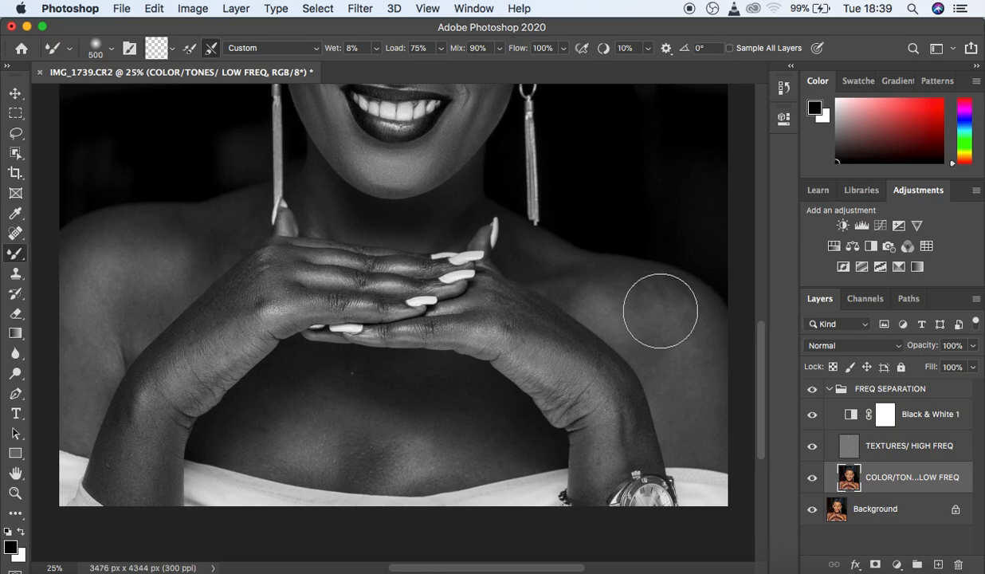
mouse_move(656, 315)
left_mouse_down()
mouse_move(671, 341)
mouse_move(699, 334)
mouse_move(677, 336)
mouse_move(712, 351)
mouse_move(677, 325)
mouse_move(638, 322)
mouse_move(695, 439)
mouse_move(719, 455)
mouse_move(704, 391)
mouse_move(684, 406)
mouse_move(650, 350)
left_mouse_up()
mouse_move(626, 302)
left_mouse_down()
mouse_move(622, 287)
mouse_move(651, 288)
mouse_move(637, 287)
mouse_move(684, 325)
mouse_move(689, 304)
mouse_move(634, 322)
mouse_move(582, 289)
left_mouse_up()
mouse_move(658, 297)
left_mouse_down()
mouse_move(674, 292)
mouse_move(668, 299)
left_mouse_up()
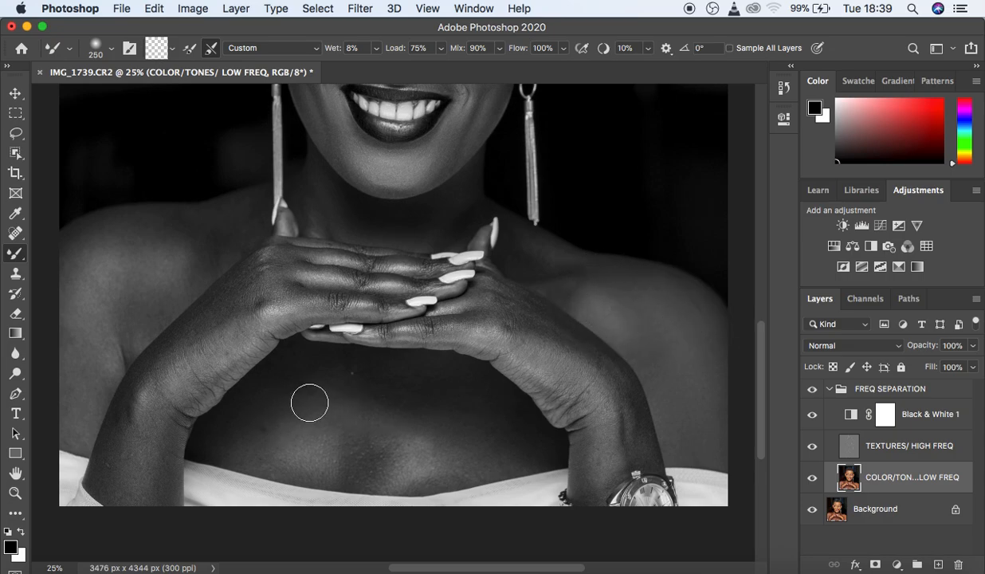
Step: Blend the tones across the chest below the hands with an enlarged Mixer Brush
key("bracketright")
key("bracketright")
mouse_move(288, 411)
left_mouse_down()
mouse_move(309, 393)
mouse_move(296, 428)
mouse_move(275, 428)
mouse_move(292, 413)
mouse_move(281, 416)
mouse_move(287, 432)
mouse_move(304, 427)
mouse_move(341, 447)
mouse_move(355, 425)
mouse_move(368, 441)
mouse_move(401, 442)
mouse_move(394, 431)
mouse_move(373, 437)
mouse_move(363, 463)
mouse_move(411, 455)
mouse_move(424, 471)
mouse_move(474, 462)
mouse_move(459, 460)
mouse_move(483, 438)
left_mouse_up()
Step: Reduce the Mixer Brush to 250 px and smooth the right side and upper part of the chest, undoing the first stroke
key("bracketleft")
key("bracketleft")
mouse_move(401, 411)
left_mouse_down()
mouse_move(483, 466)
mouse_move(436, 468)
mouse_move(359, 433)
mouse_move(253, 420)
mouse_move(396, 379)
mouse_move(460, 396)
mouse_move(475, 435)
left_mouse_up()
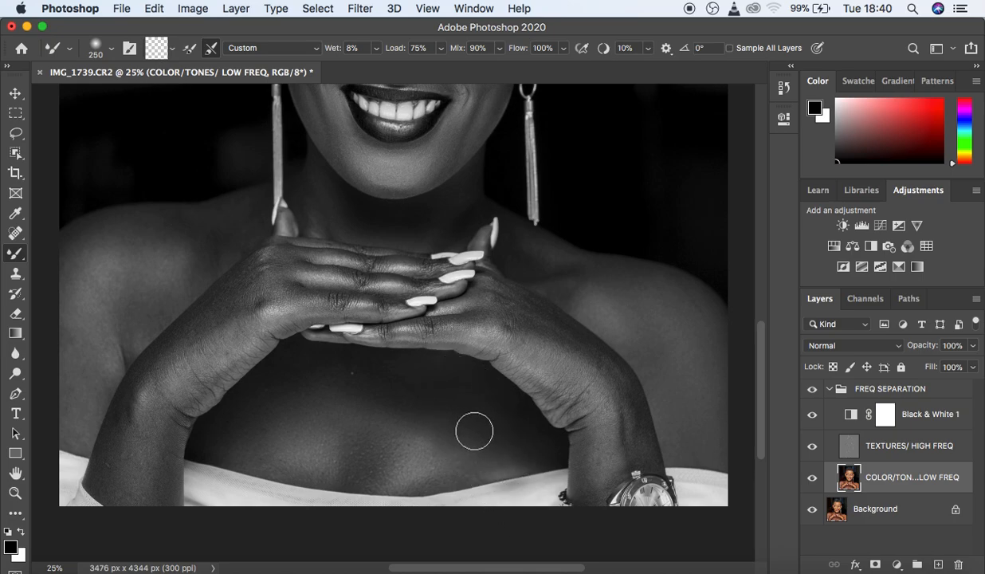
key("super+z")
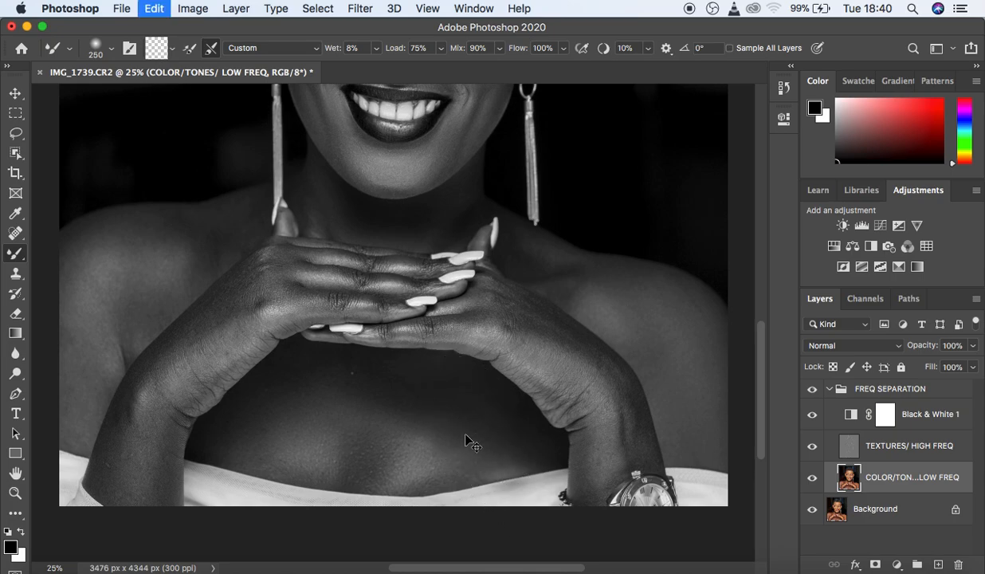
mouse_move(469, 416)
left_mouse_down()
mouse_move(487, 415)
mouse_move(471, 411)
mouse_move(486, 453)
mouse_move(418, 455)
mouse_move(431, 414)
mouse_move(414, 380)
mouse_move(363, 374)
mouse_move(279, 400)
mouse_move(259, 391)
mouse_move(217, 449)
mouse_move(307, 376)
mouse_move(414, 382)
mouse_move(497, 436)
left_mouse_up()
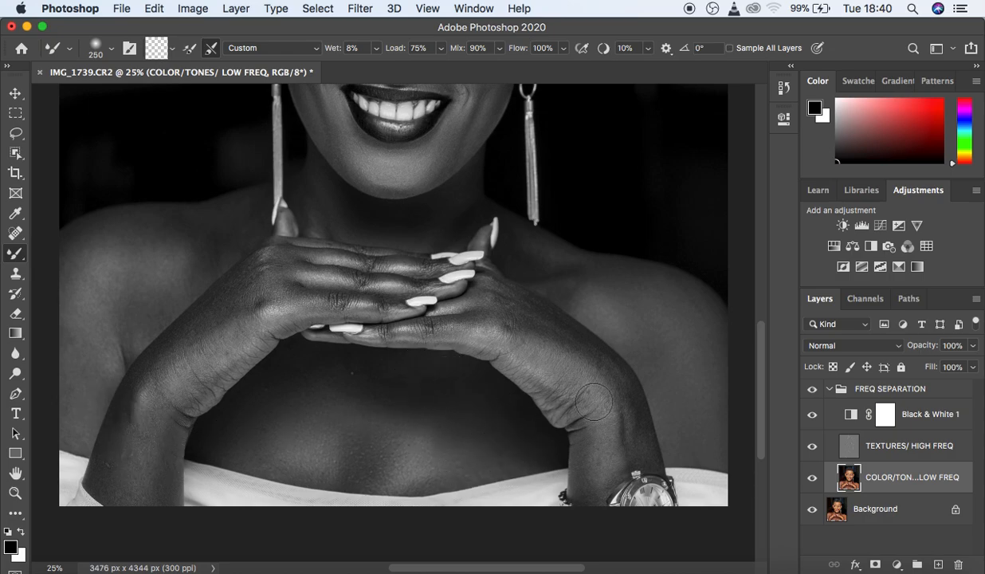
left_click_drag(500, 431, 499, 443)
left_click_drag(378, 379, 415, 380)
left_click_drag(312, 382, 303, 385)
Step: Smooth the tones along both wrists and forearms with the Mixer Brush at 250 px
mouse_move(518, 317)
left_mouse_down()
mouse_move(543, 327)
mouse_move(589, 391)
mouse_move(603, 385)
mouse_move(643, 461)
mouse_move(623, 403)
mouse_move(589, 429)
mouse_move(607, 400)
left_mouse_up()
left_click_drag(495, 304, 571, 346)
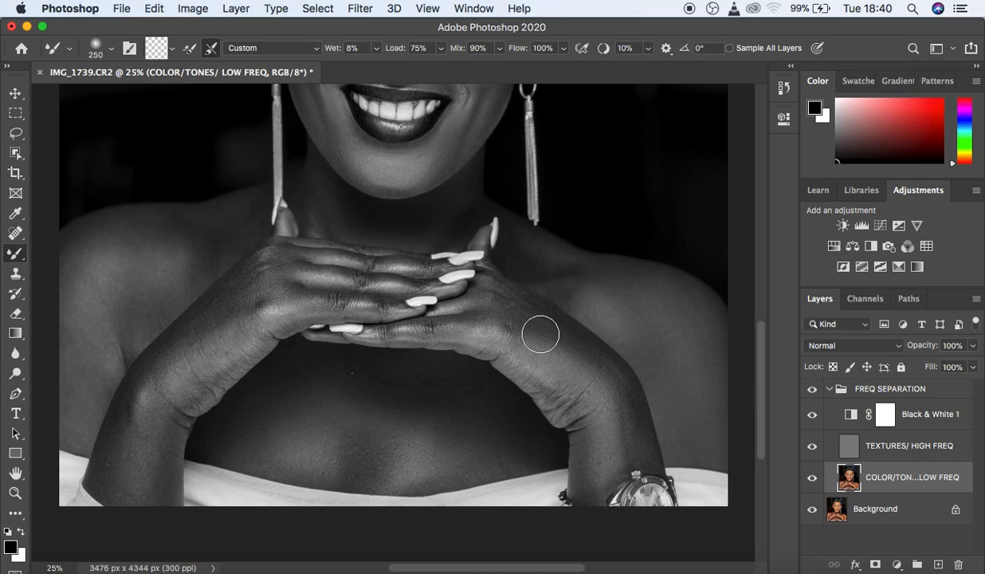
mouse_move(524, 319)
left_mouse_down()
mouse_move(505, 299)
mouse_move(515, 321)
mouse_move(519, 309)
mouse_move(544, 320)
mouse_move(605, 375)
mouse_move(632, 431)
left_mouse_up()
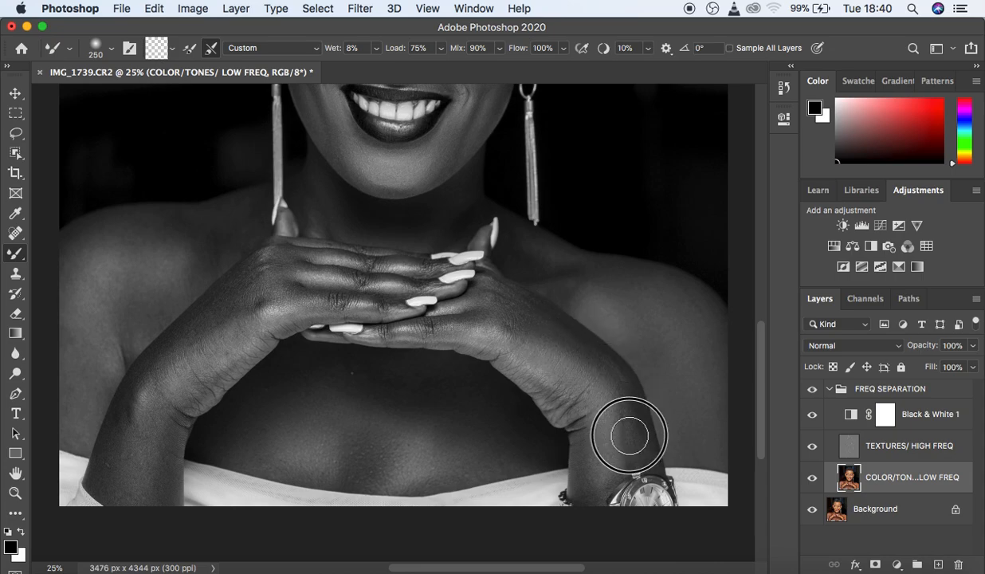
mouse_move(213, 344)
left_mouse_down()
mouse_move(220, 321)
mouse_move(191, 342)
mouse_move(260, 269)
mouse_move(176, 345)
mouse_move(126, 469)
mouse_move(167, 400)
mouse_move(158, 494)
mouse_move(133, 411)
mouse_move(103, 484)
mouse_move(127, 462)
mouse_move(162, 456)
mouse_move(158, 488)
mouse_move(164, 454)
left_mouse_up()
mouse_move(180, 379)
left_mouse_down()
mouse_move(136, 397)
mouse_move(115, 447)
mouse_move(234, 302)
left_mouse_up()
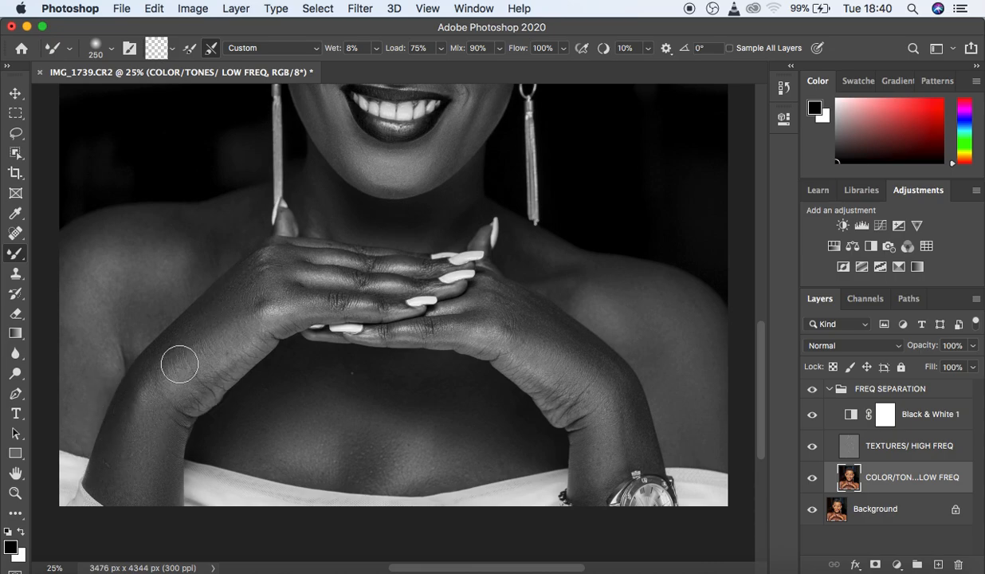
Step: Even out the tones across the left shoulder with the Mixer Brush at 300 px
mouse_move(90, 279)
left_mouse_down()
mouse_move(72, 430)
mouse_move(103, 351)
mouse_move(88, 232)
mouse_move(104, 239)
mouse_move(122, 312)
mouse_move(150, 278)
mouse_move(124, 314)
mouse_move(168, 280)
mouse_move(137, 284)
left_mouse_up()
mouse_move(71, 270)
left_mouse_down()
mouse_move(91, 254)
mouse_move(155, 245)
mouse_move(154, 237)
mouse_move(180, 256)
mouse_move(214, 233)
left_mouse_up()
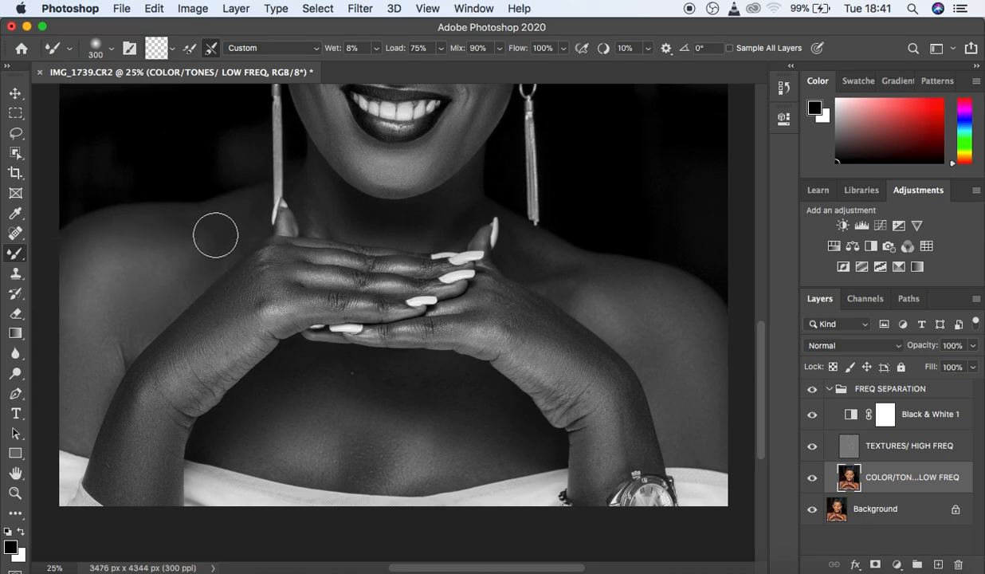
mouse_move(147, 238)
left_mouse_down()
mouse_move(89, 240)
mouse_move(74, 264)
mouse_move(170, 276)
left_mouse_up()
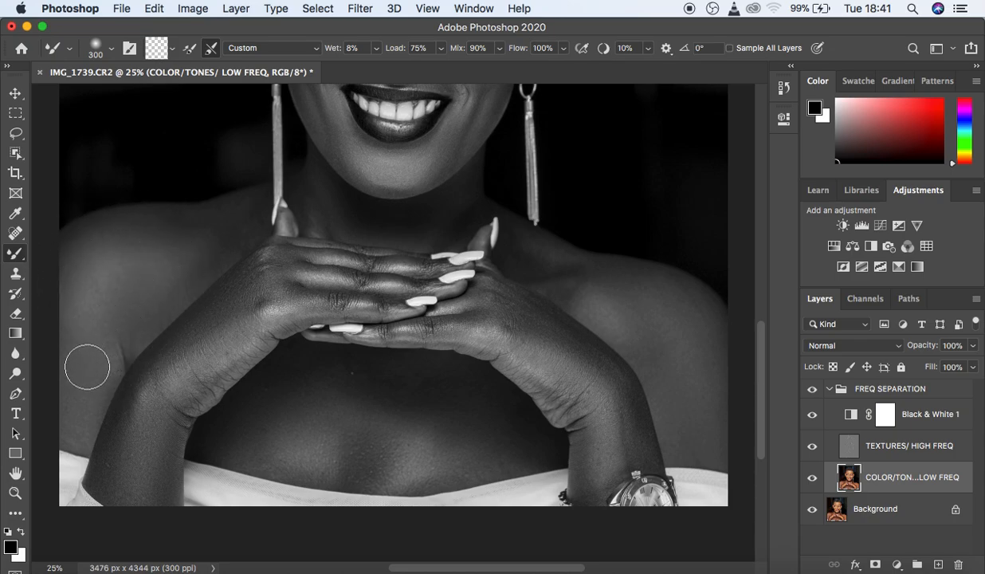
Step: Blend the tones on the left side of the chest, the neck and the inner right shoulder
mouse_move(288, 427)
left_mouse_down()
mouse_move(266, 432)
mouse_move(251, 455)
mouse_move(275, 430)
left_mouse_up()
mouse_move(326, 192)
left_mouse_down()
mouse_move(319, 215)
mouse_move(324, 177)
mouse_move(325, 217)
mouse_move(317, 213)
mouse_move(343, 229)
mouse_move(372, 220)
mouse_move(320, 227)
mouse_move(376, 241)
left_mouse_up()
mouse_move(448, 213)
left_mouse_down()
mouse_move(438, 222)
mouse_move(453, 208)
left_mouse_up()
mouse_move(532, 251)
left_mouse_down()
mouse_move(533, 270)
mouse_move(568, 288)
mouse_move(560, 290)
left_mouse_up()
Step: Blend the back of the right-side hand, smooth the fingers with a 90 px Mixer Brush, and touch up the upper chest
mouse_move(498, 299)
left_mouse_down()
mouse_move(528, 330)
mouse_move(475, 308)
mouse_move(515, 337)
mouse_move(517, 308)
left_mouse_up()
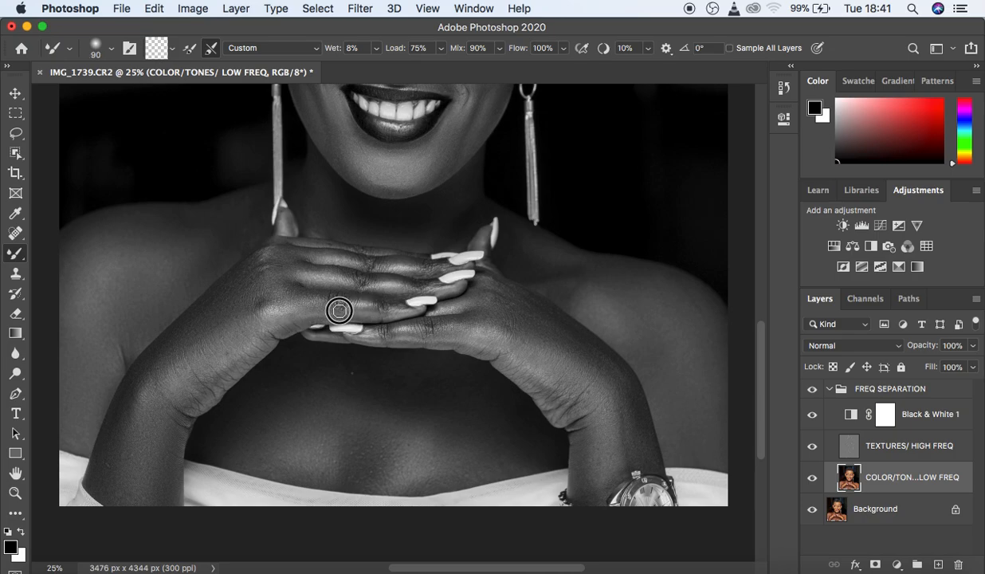
mouse_move(381, 302)
left_mouse_down()
mouse_move(357, 308)
mouse_move(380, 311)
mouse_move(321, 296)
mouse_move(314, 303)
mouse_move(386, 285)
mouse_move(284, 266)
left_mouse_up()
mouse_move(374, 283)
left_mouse_down()
mouse_move(396, 257)
mouse_move(334, 260)
mouse_move(379, 267)
left_mouse_up()
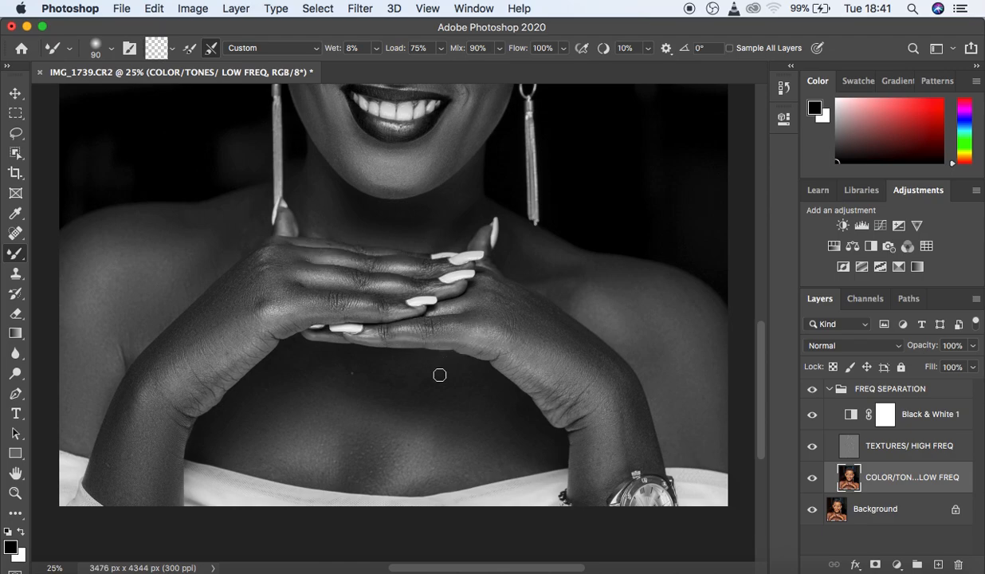
mouse_move(450, 386)
left_mouse_down()
mouse_move(432, 374)
mouse_move(356, 368)
mouse_move(319, 378)
left_mouse_up()
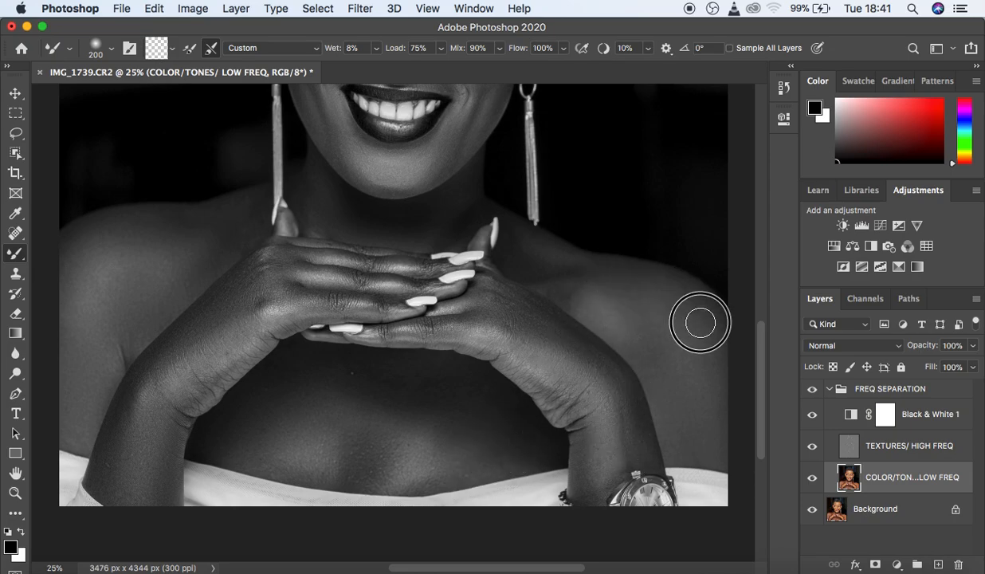
Step: Hide the Black & White 1 layer and compare the whole portrait with the FREQ SEPARATION group off and on
key("super+minus")
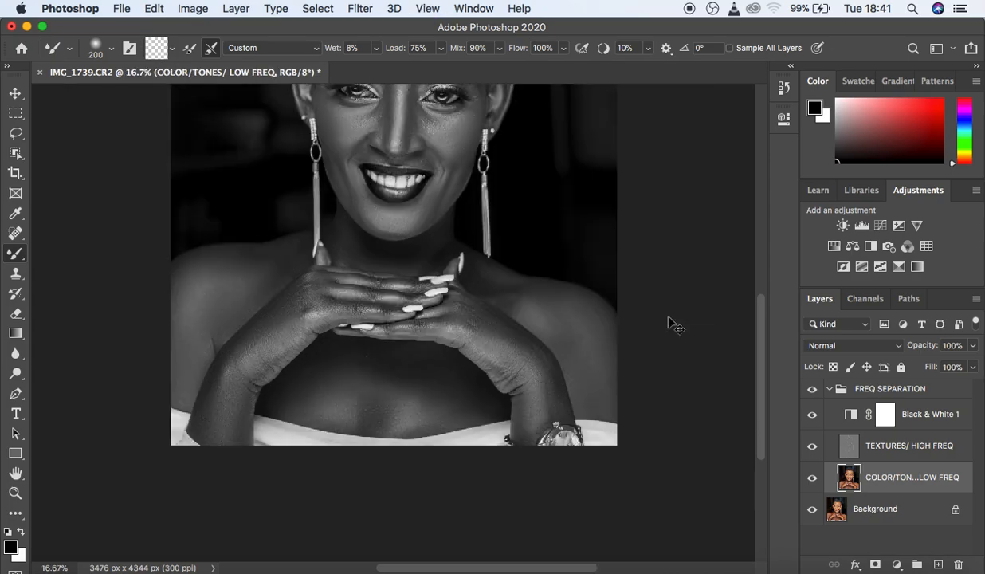
key("super+minus")
key("super+plus")
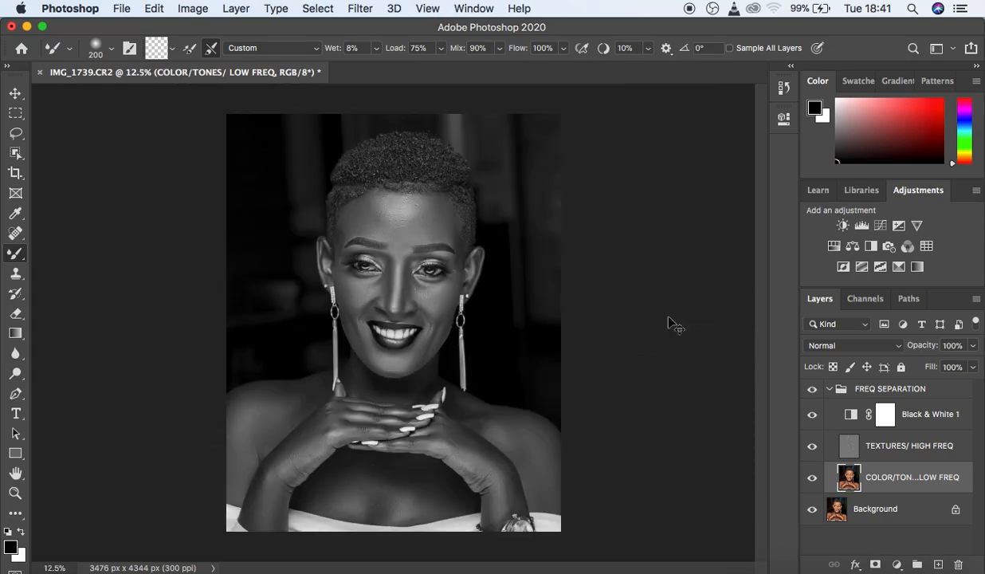
left_click(813, 414)
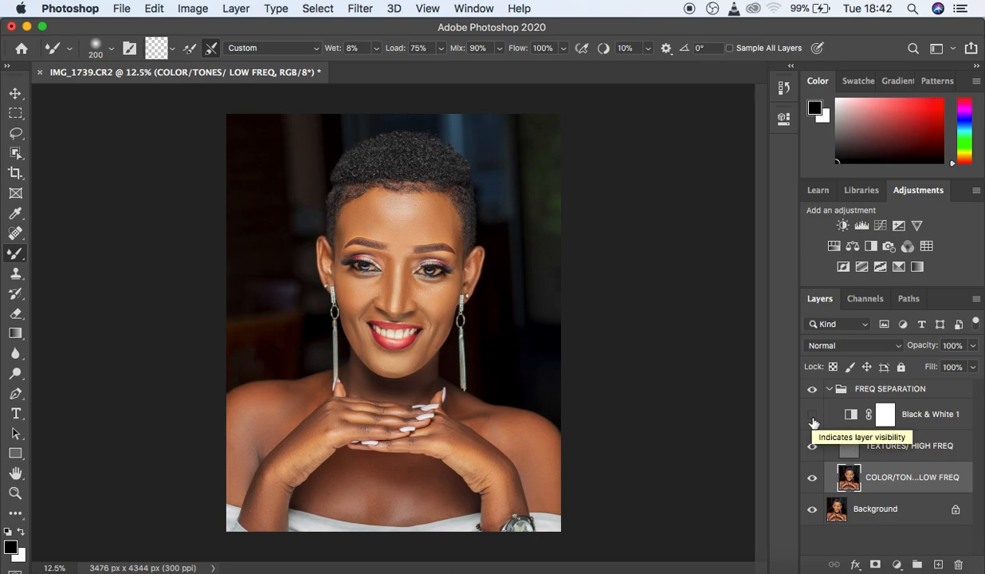
left_click(811, 391)
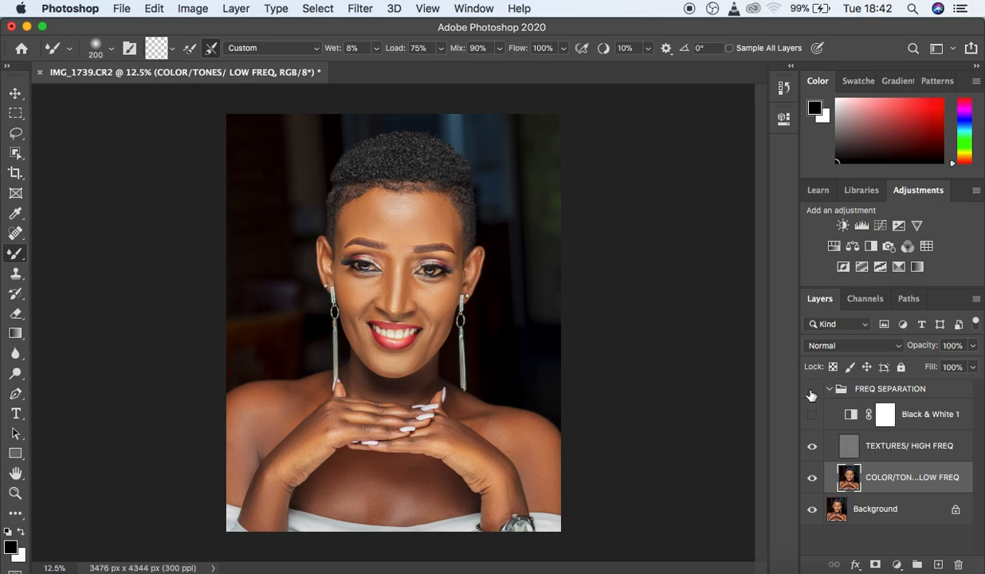
left_click(812, 391)
left_click(811, 391)
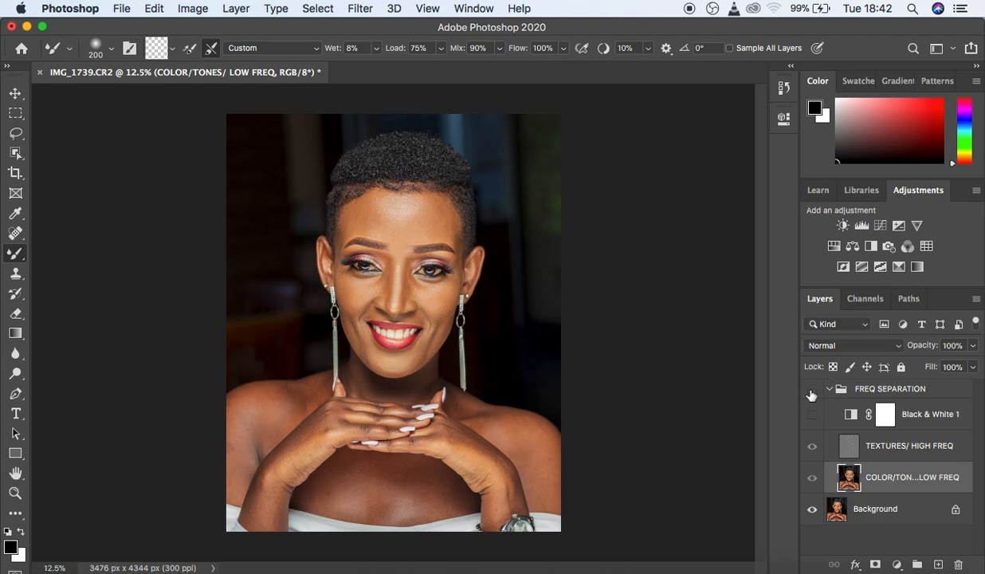
left_click(812, 391)
left_click(811, 391)
left_click(811, 391)
left_click(812, 391)
left_click(812, 391)
left_click(811, 390)
left_click(811, 391)
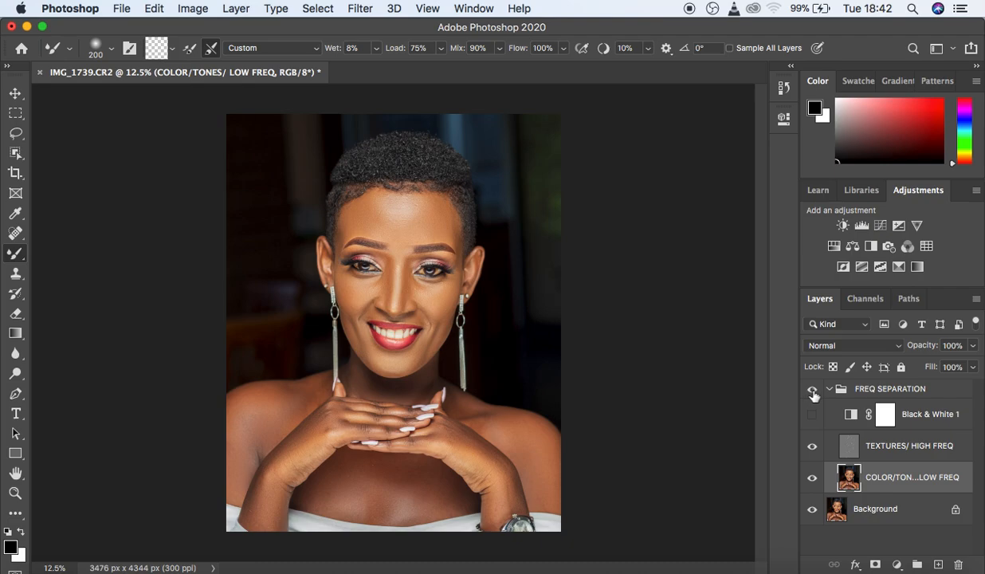
Step: Delete the Black & White 1 adjustment layer from the FREQ SEPARATION group
left_click_drag(917, 407, 961, 563)
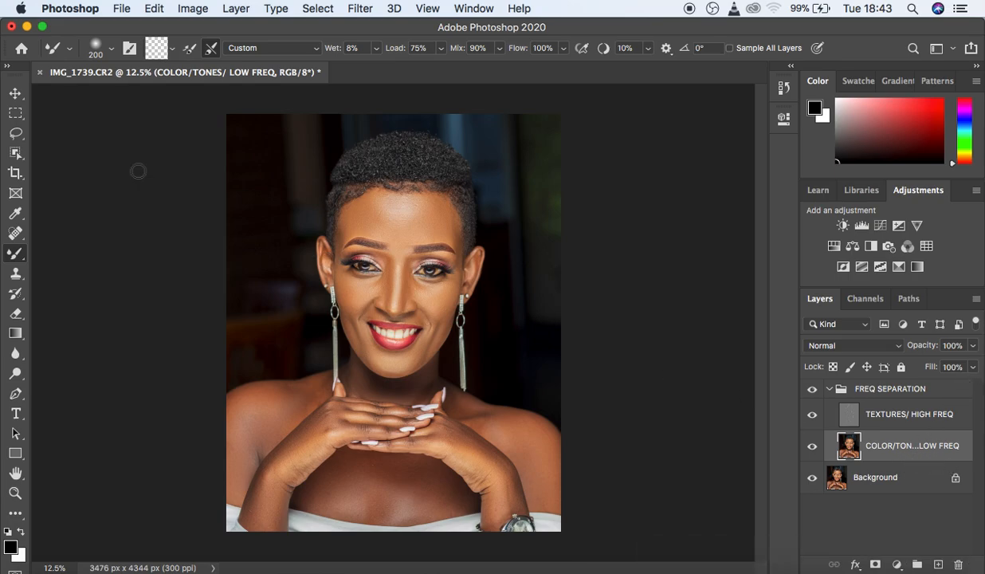
Step: Select the forehead down to the eyebrows and between them with the Lasso tool on the low-frequency layer
left_click(16, 133)
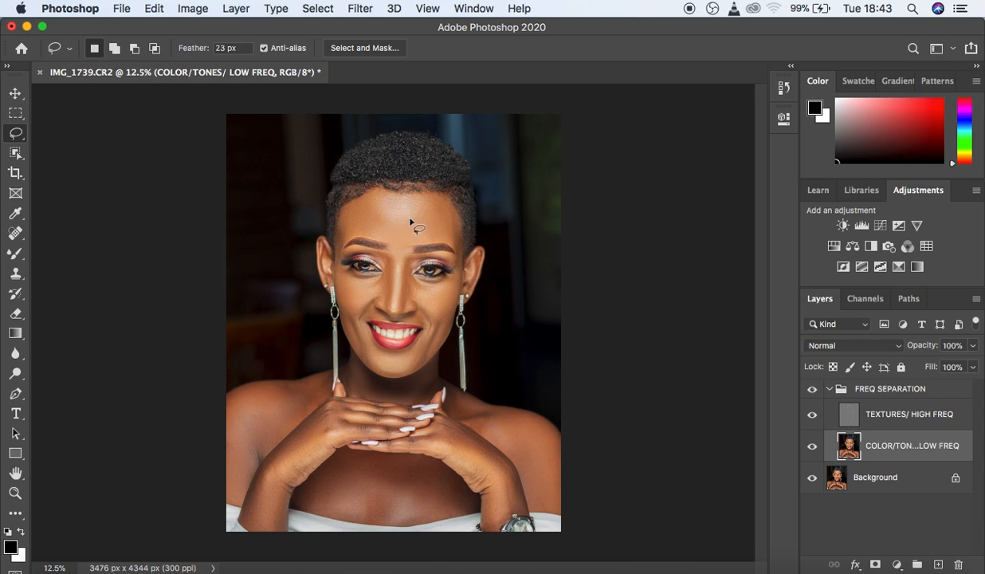
key("super+equal")
key("super+equal")
key("super+equal")
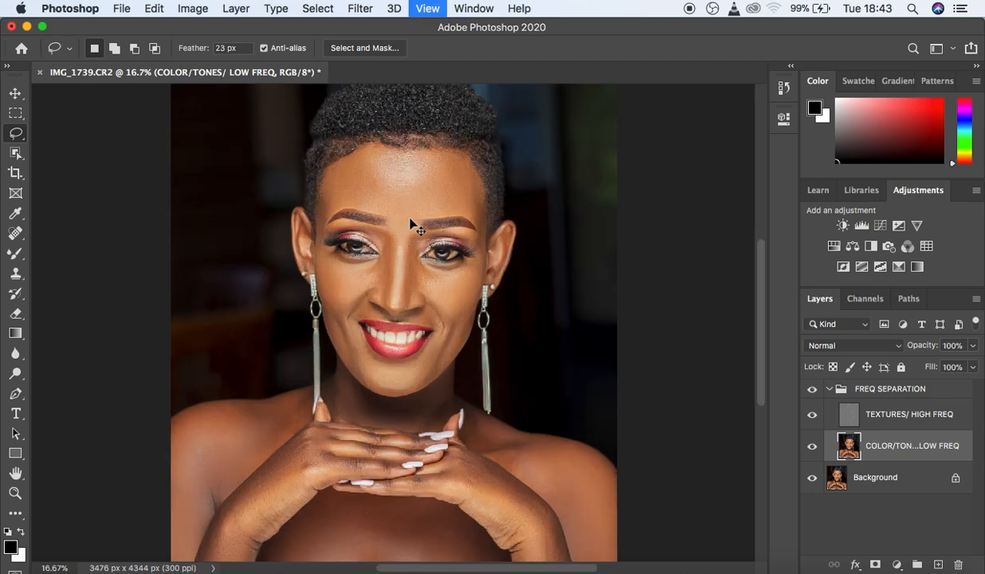
key("super+equal")
key("super+equal")
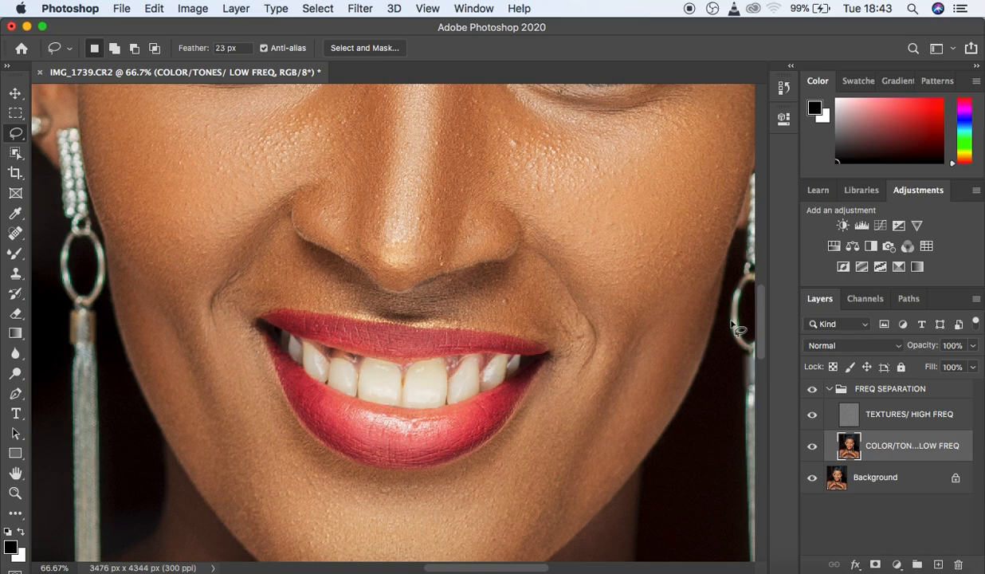
left_click_drag(760, 326, 760, 257)
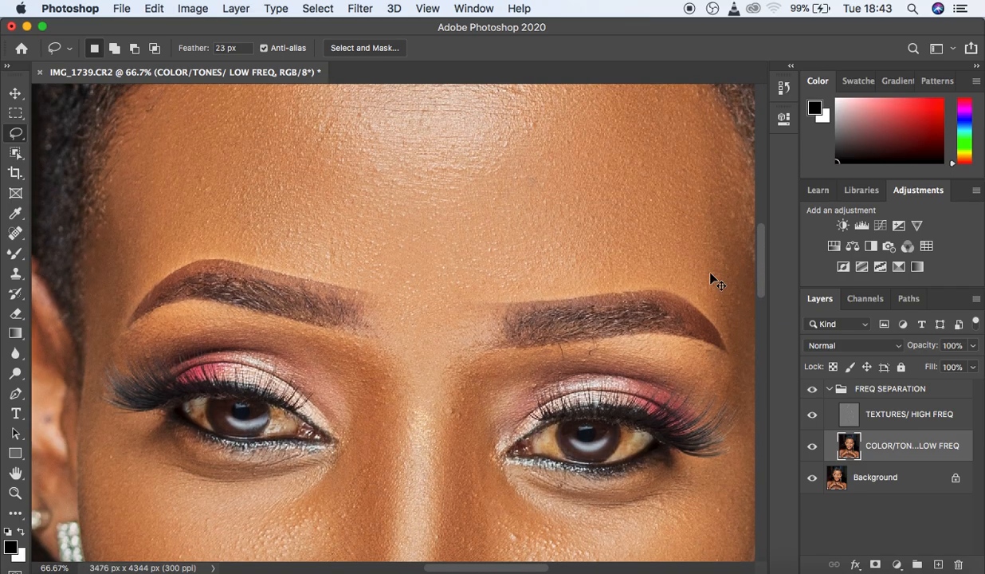
key("super+minus")
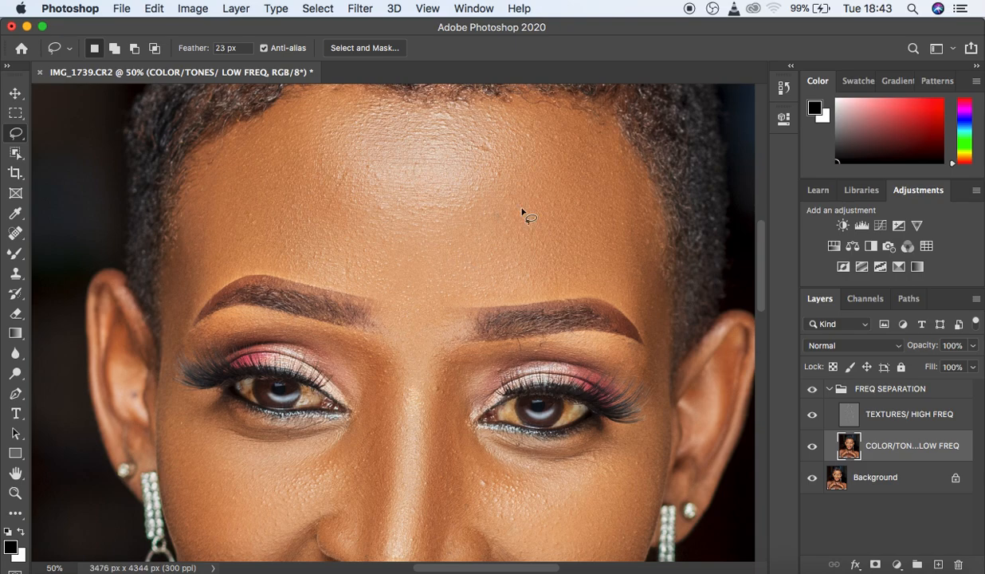
scroll(472, 199, "up", 2)
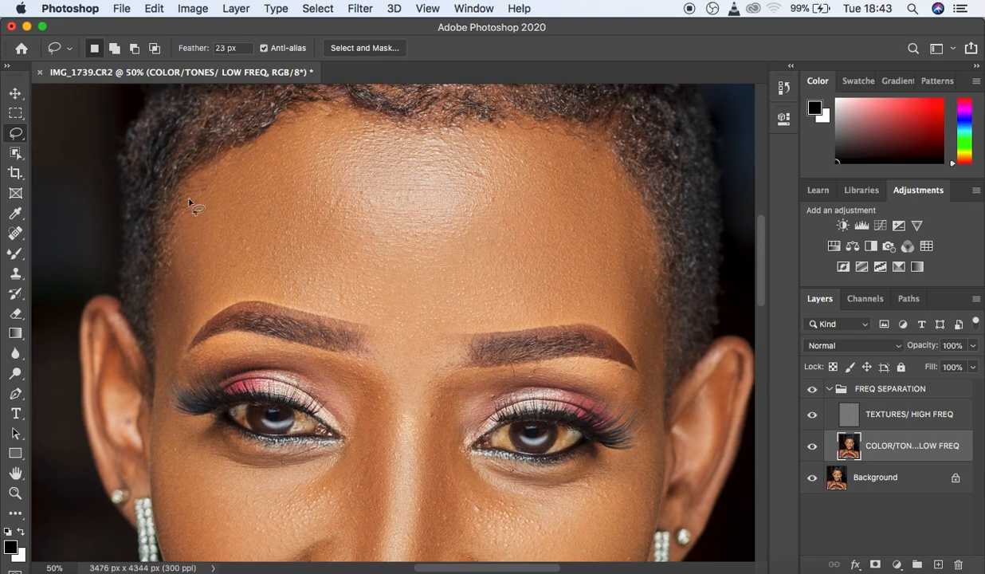
mouse_move(193, 185)
left_mouse_down()
mouse_move(306, 114)
mouse_move(440, 133)
mouse_move(521, 125)
mouse_move(609, 154)
mouse_move(646, 214)
mouse_move(668, 351)
mouse_move(662, 383)
mouse_move(648, 383)
mouse_move(610, 329)
mouse_move(562, 318)
mouse_move(464, 330)
mouse_move(418, 382)
mouse_move(389, 388)
mouse_move(371, 351)
mouse_move(373, 322)
mouse_move(350, 305)
mouse_move(251, 290)
mouse_move(159, 345)
mouse_move(154, 313)
mouse_move(175, 197)
left_mouse_up()
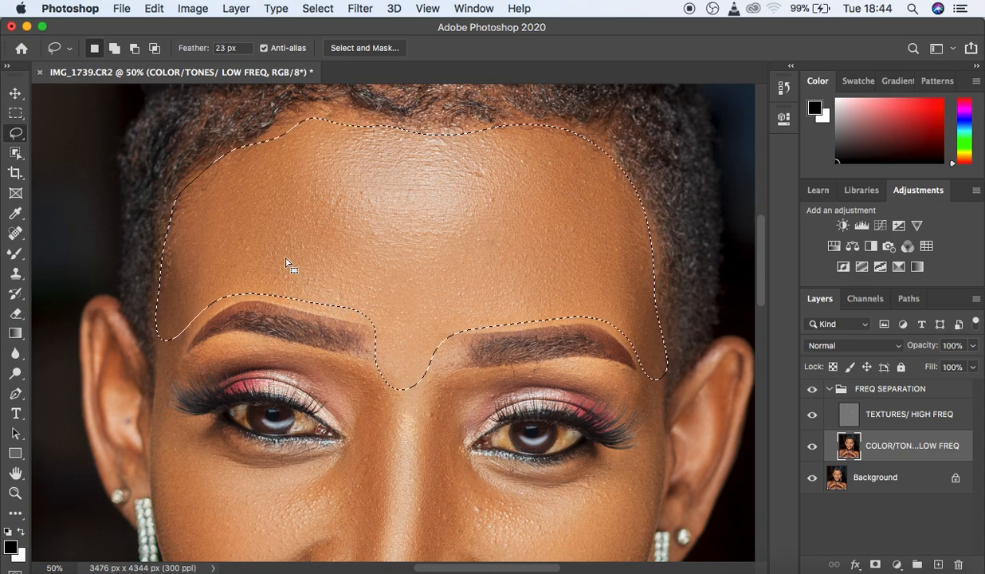
Step: Apply a Gaussian Blur with a 30-pixel radius to the selected forehead and clear the selection
left_click(360, 8)
mouse_move(406, 195)
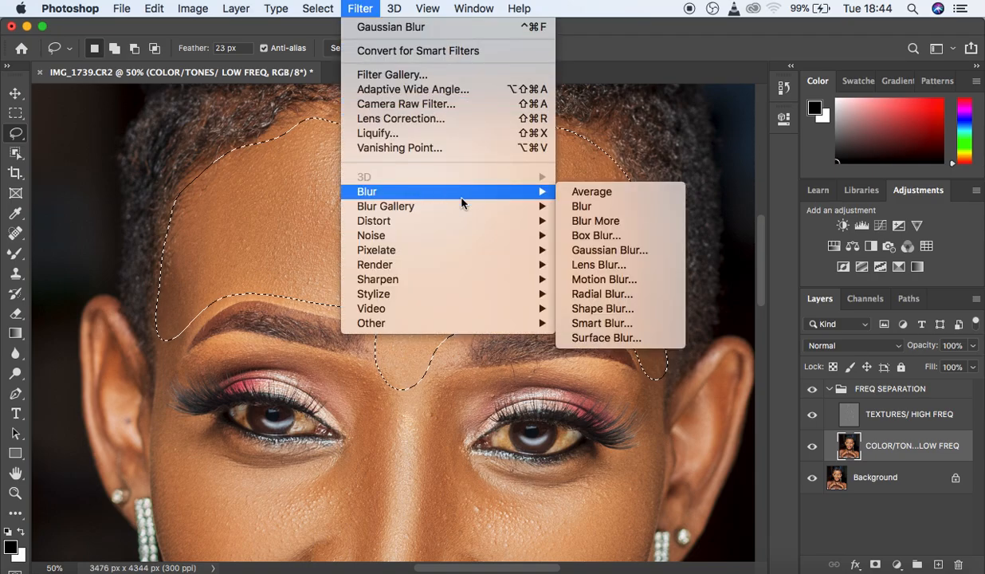
left_click(618, 252)
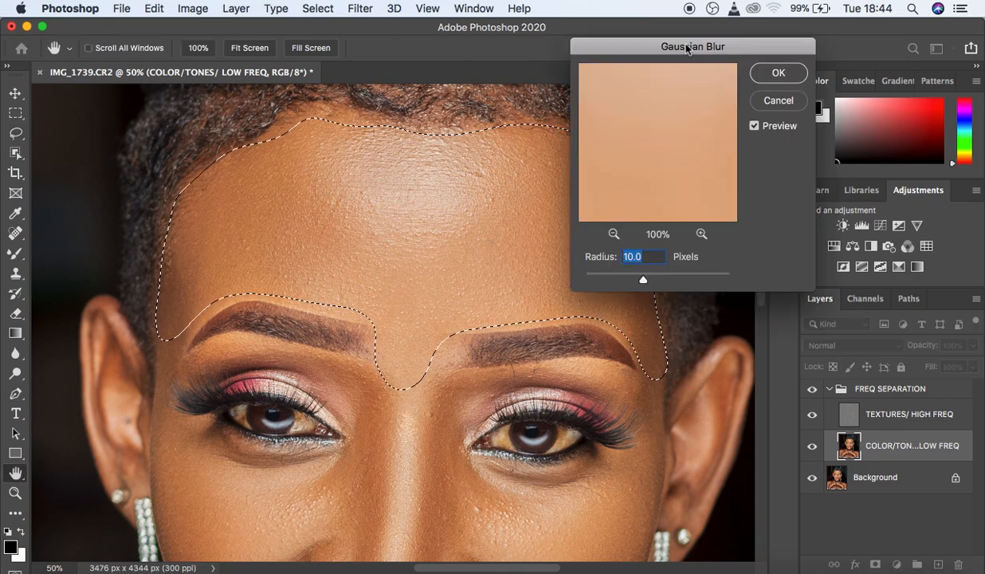
key("alt")
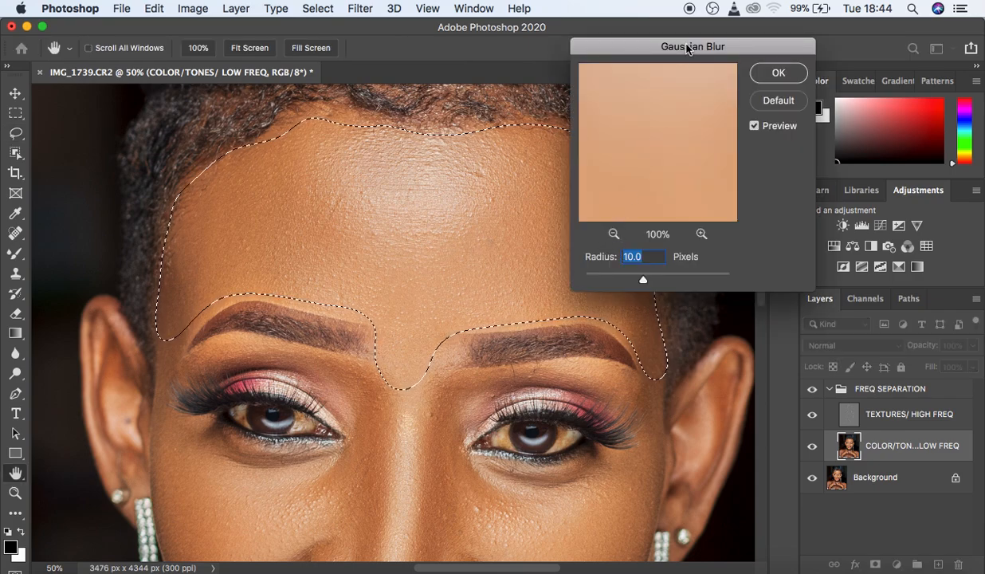
key("super+minus")
key("super+minus")
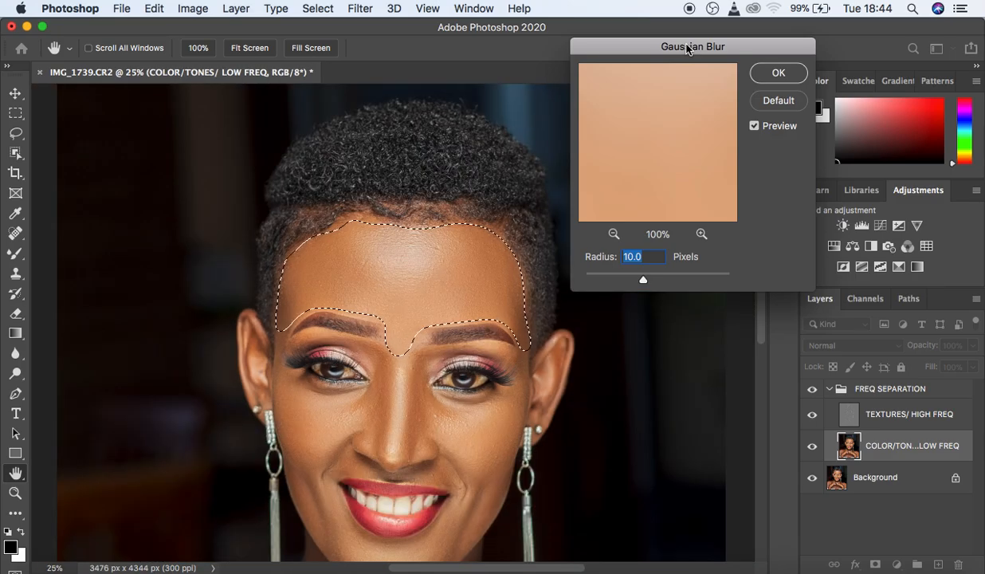
key("super+minus")
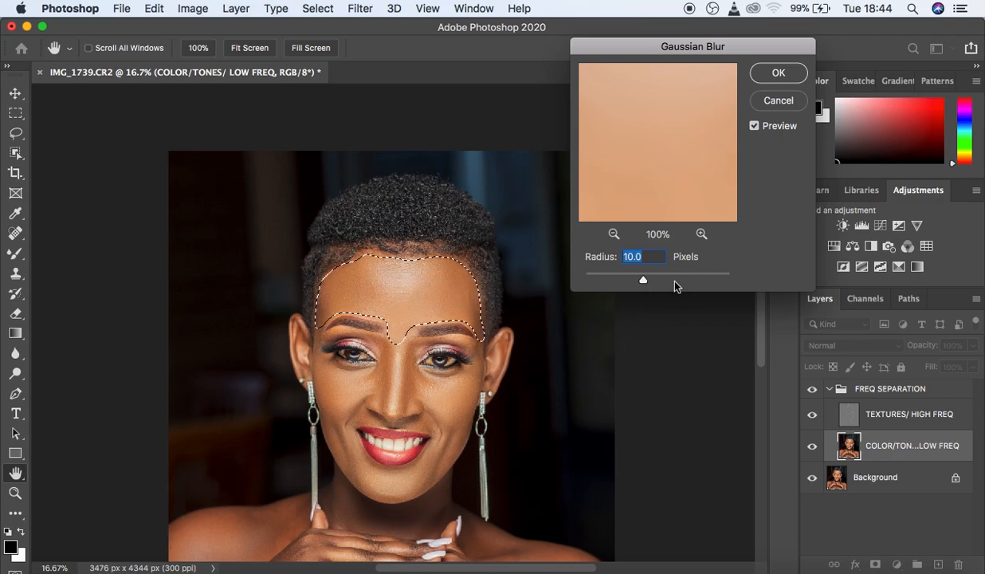
left_click_drag(643, 281, 654, 287)
type("30")
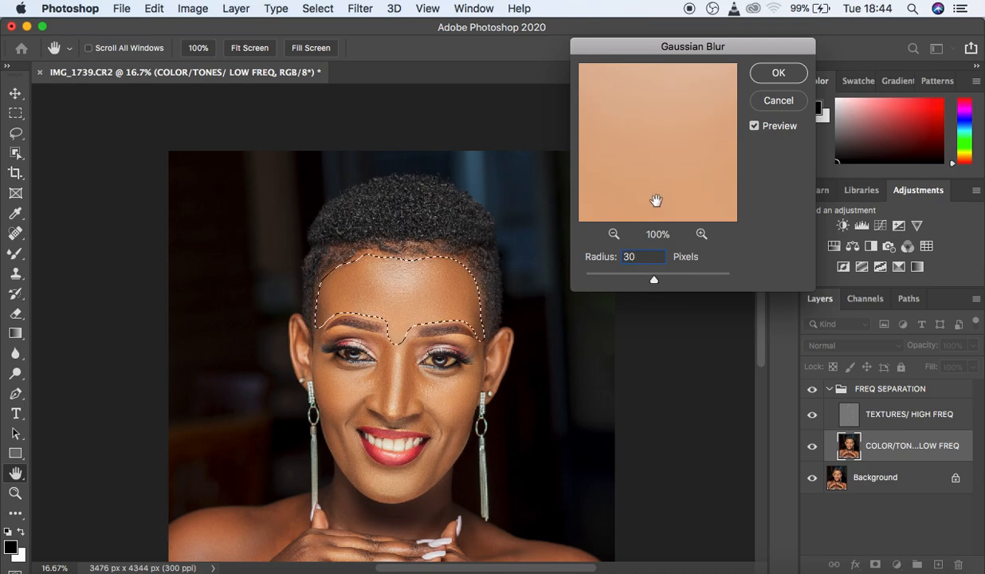
left_click(774, 74)
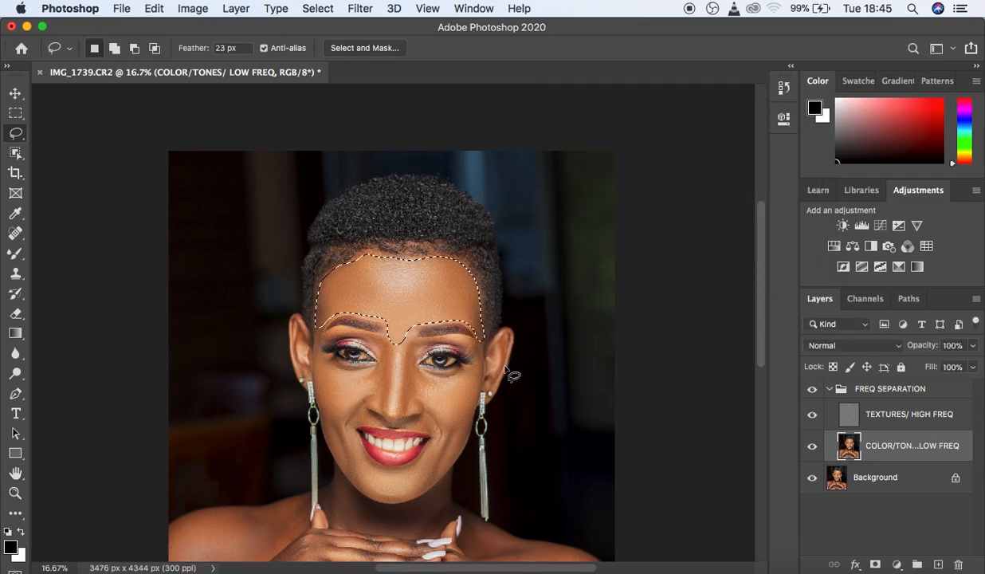
key("super+equal")
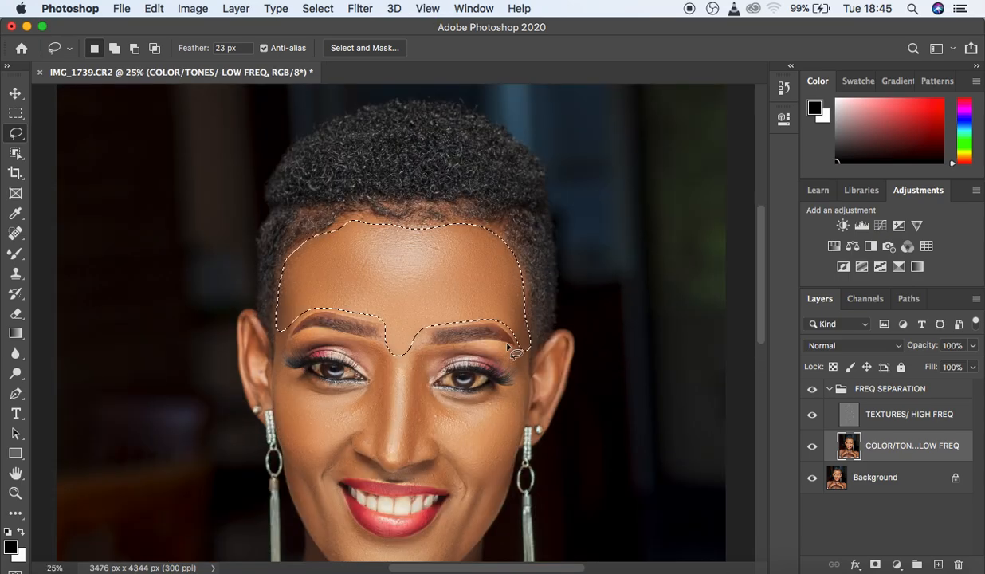
left_click(563, 285)
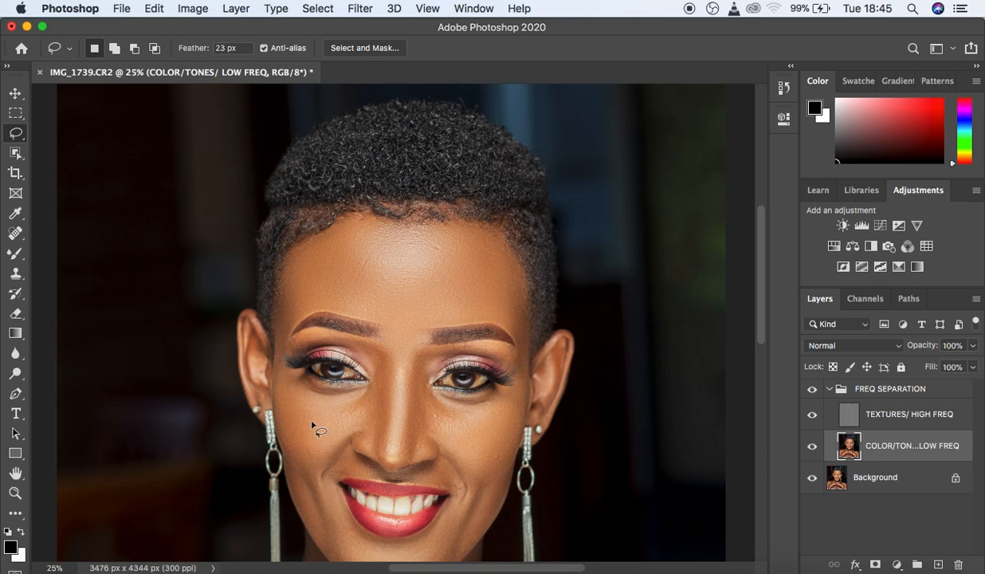
Step: Lasso the left-hand cheek below the eye and reapply the Gaussian Blur to it
key("super+equal")
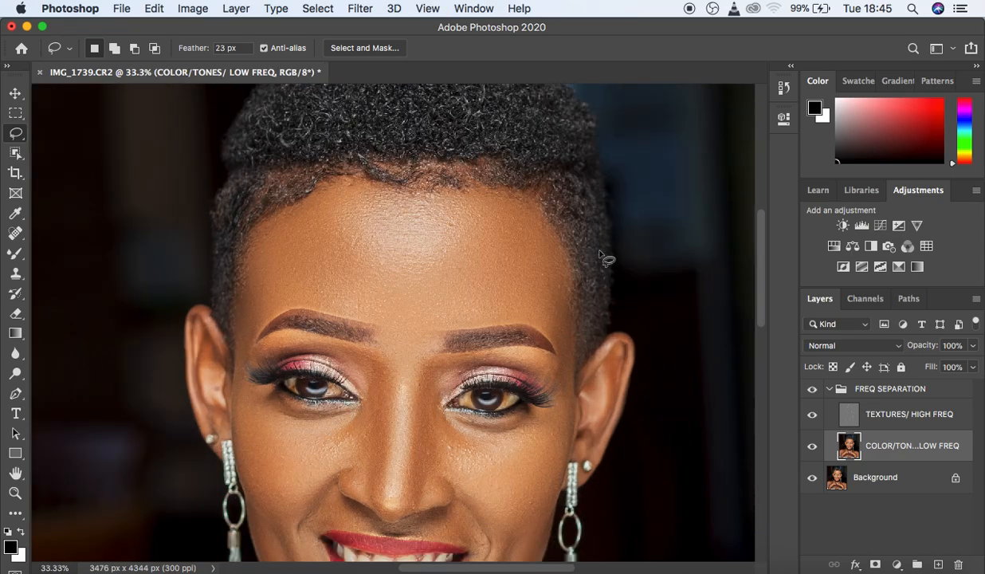
scroll(759, 295, "down", 5)
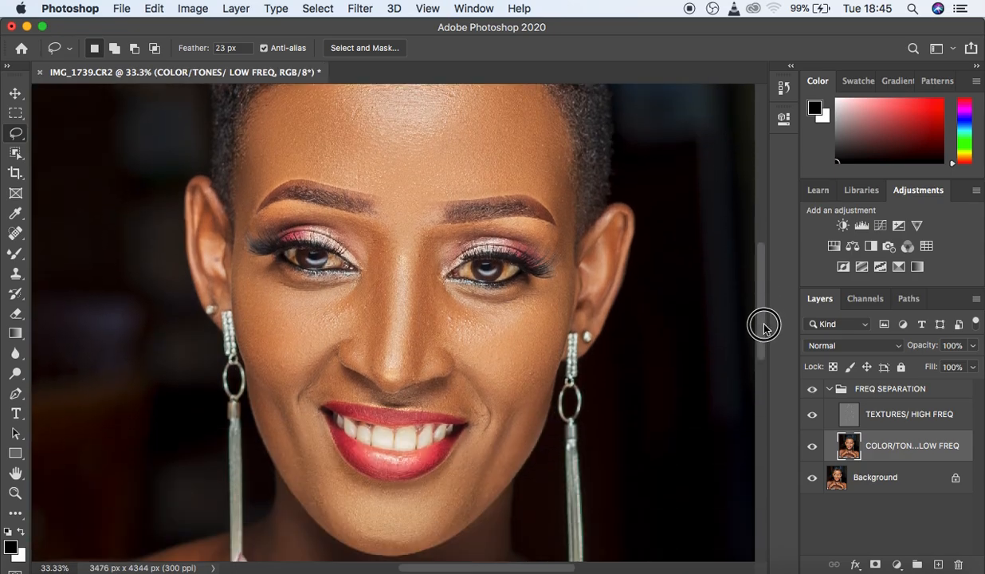
mouse_move(248, 239)
left_mouse_down()
mouse_move(280, 275)
mouse_move(317, 286)
mouse_move(356, 273)
left_mouse_up()
mouse_move(346, 338)
left_mouse_down()
mouse_move(284, 379)
mouse_move(248, 351)
left_mouse_up()
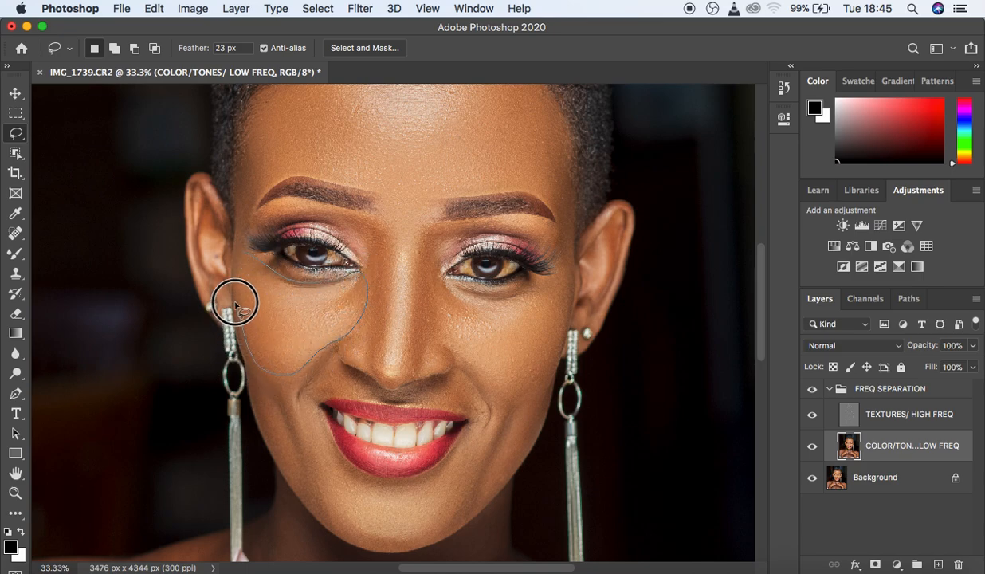
right_click(259, 297)
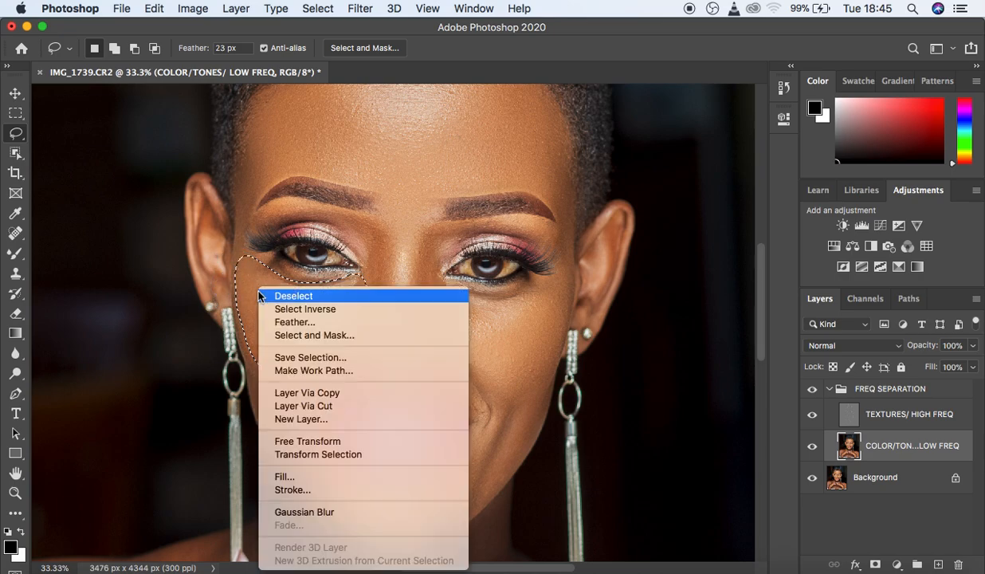
left_click(316, 518)
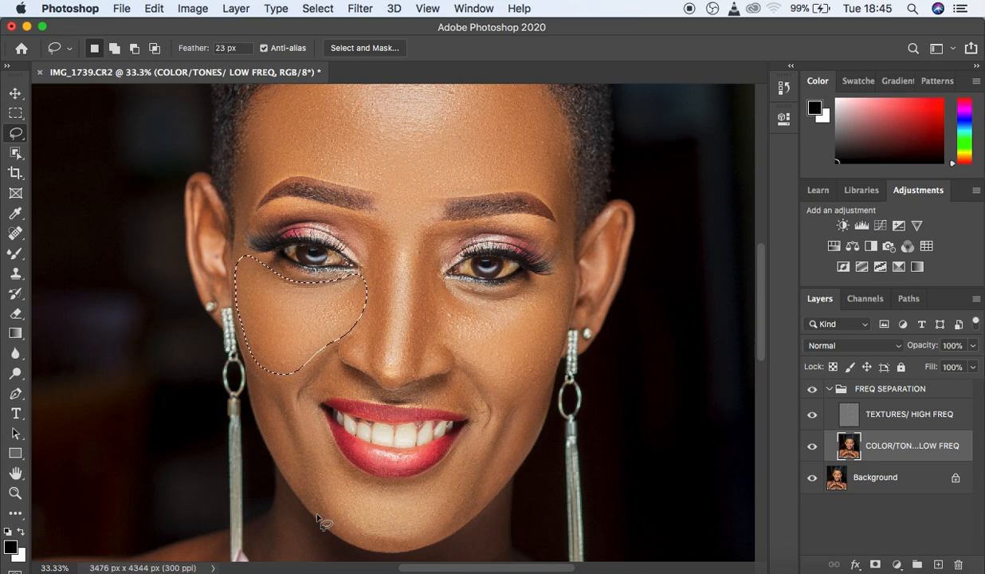
Step: Fade the blur on the left-hand cheek to 86% opacity in Normal mode
key("shift")
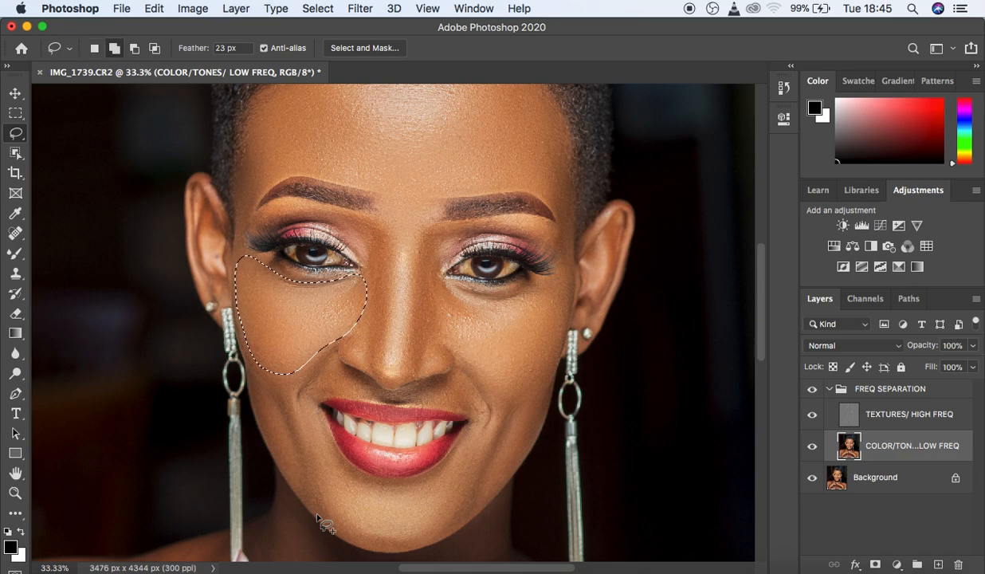
key("super+shift+f")
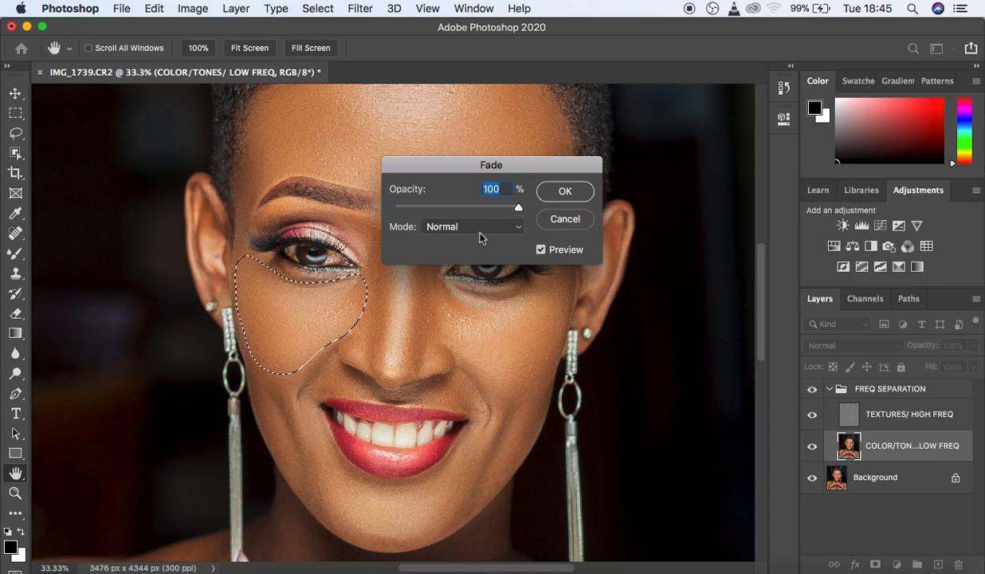
mouse_move(505, 209)
left_mouse_down()
mouse_move(494, 213)
mouse_move(501, 209)
left_mouse_up()
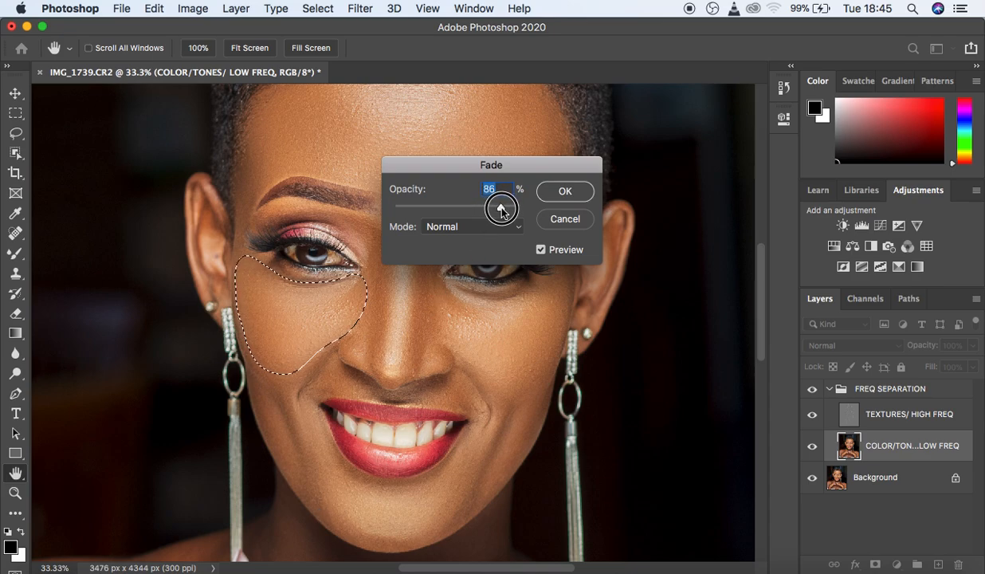
left_click(565, 191)
Step: Lasso the right-hand cheek below the eye, apply the same Gaussian Blur, and clear the selection
key("l")
left_click(552, 277)
mouse_move(551, 278)
left_mouse_down()
mouse_move(518, 297)
mouse_move(465, 290)
mouse_move(434, 317)
mouse_move(464, 364)
mouse_move(512, 407)
mouse_move(550, 359)
mouse_move(557, 283)
left_mouse_up()
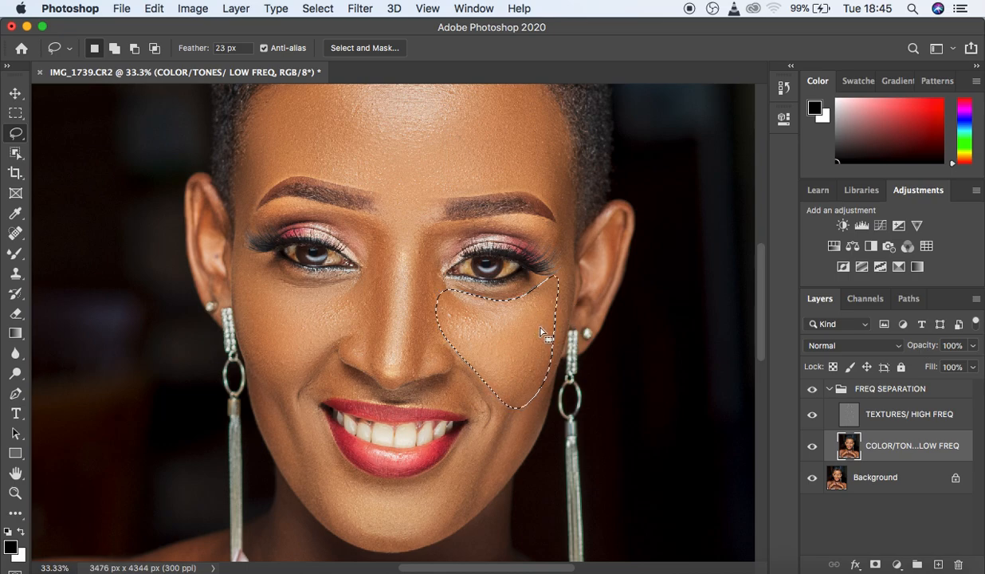
right_click(541, 332)
left_click(634, 511)
key("super+d")
Step: Lasso the chin and jaw around the lower lip, apply the same Gaussian Blur, and clear the selection
mouse_move(299, 394)
left_mouse_down()
mouse_move(362, 482)
mouse_move(400, 492)
mouse_move(439, 475)
mouse_move(505, 404)
mouse_move(533, 399)
mouse_move(500, 486)
mouse_move(432, 528)
mouse_move(379, 538)
mouse_move(312, 501)
mouse_move(280, 450)
mouse_move(273, 399)
left_mouse_up()
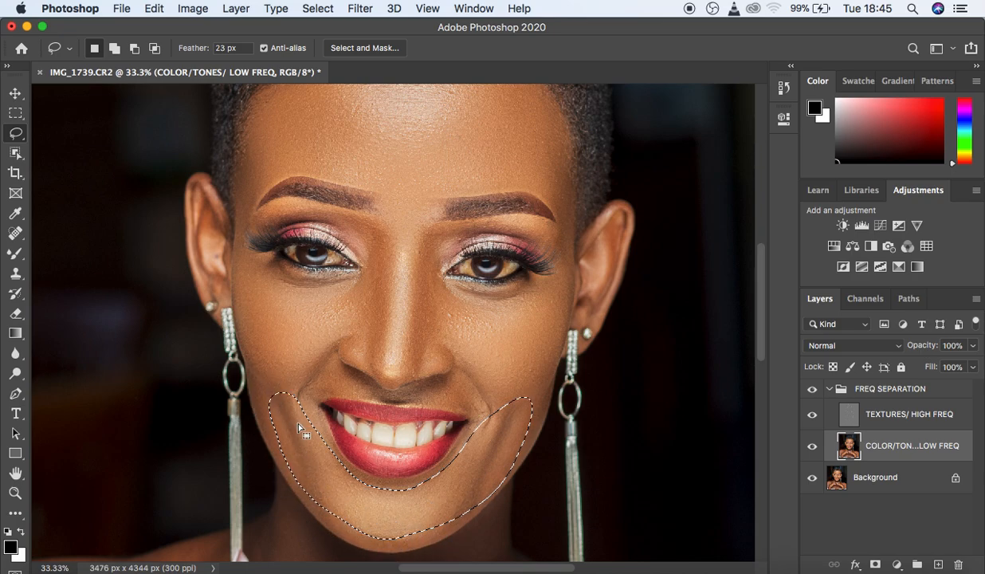
right_click(301, 431)
left_click(354, 504)
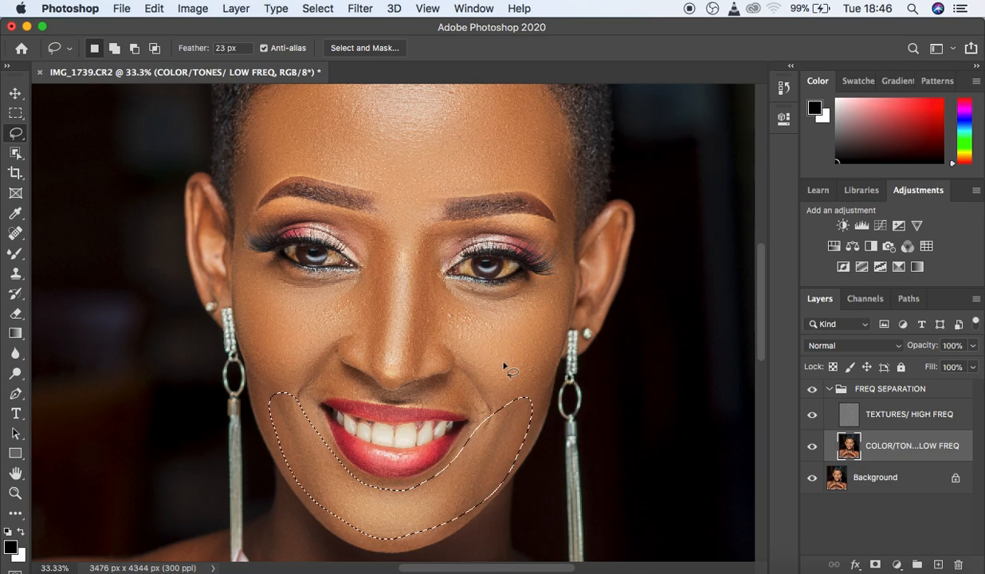
key("ctrl+d")
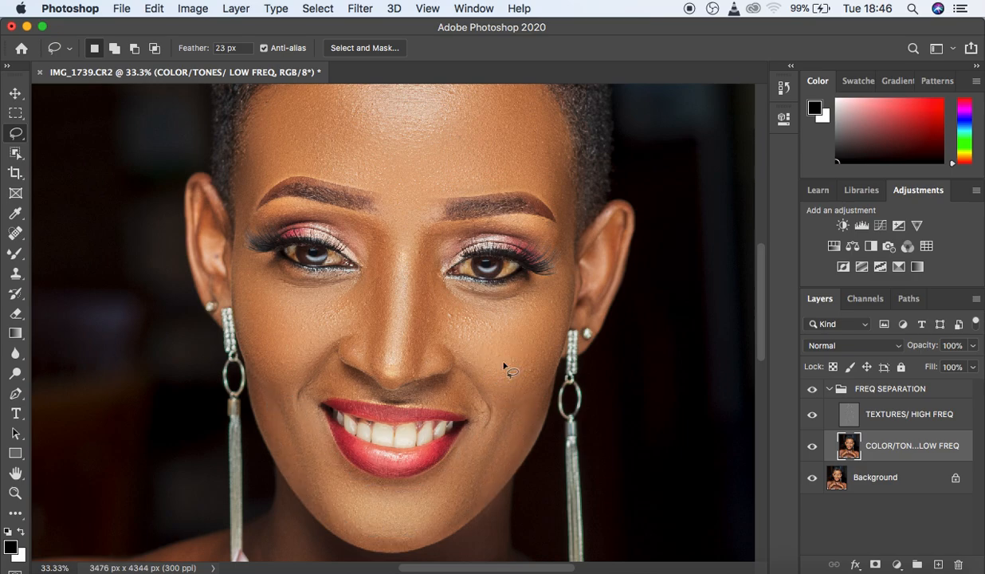
Step: Blur the skin above the upper lip, lassoing the left side and the right side separately
mouse_move(304, 363)
left_mouse_down()
mouse_move(338, 360)
mouse_move(373, 394)
mouse_move(307, 403)
left_mouse_up()
right_click(334, 384)
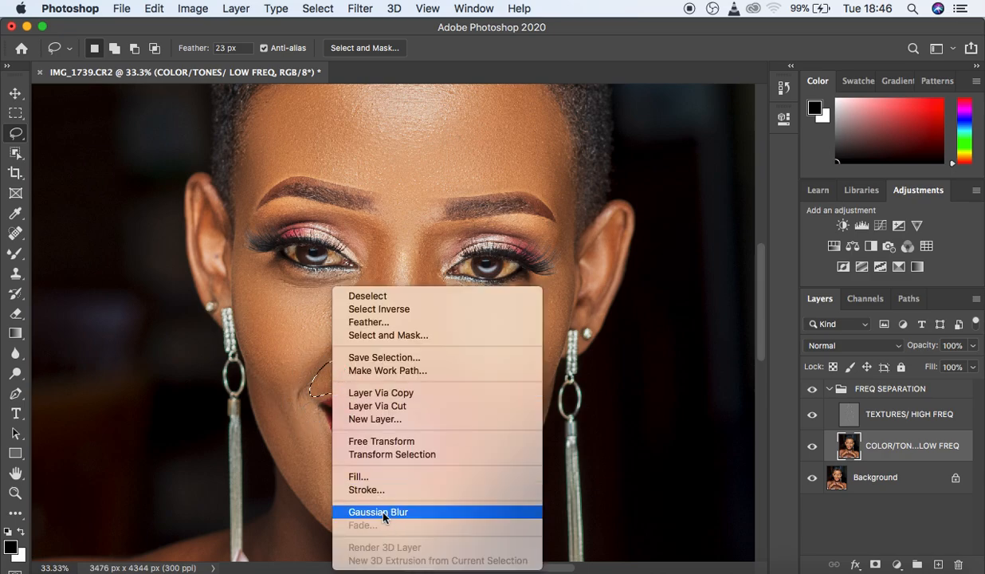
left_click(383, 515)
key("super+d")
mouse_move(451, 381)
left_mouse_down()
mouse_move(394, 395)
mouse_move(488, 405)
mouse_move(464, 374)
mouse_move(455, 379)
left_mouse_up()
right_click(464, 391)
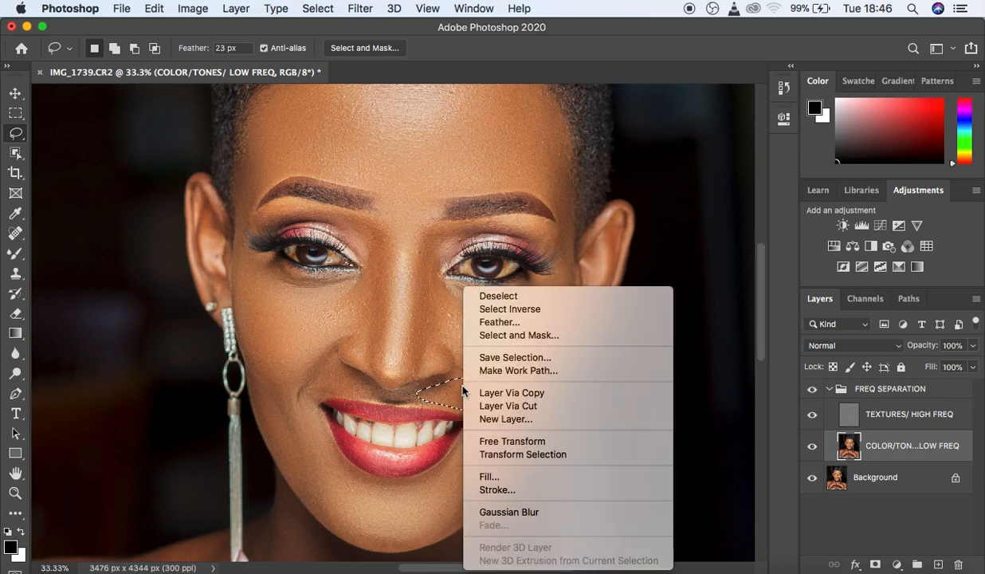
left_click(522, 512)
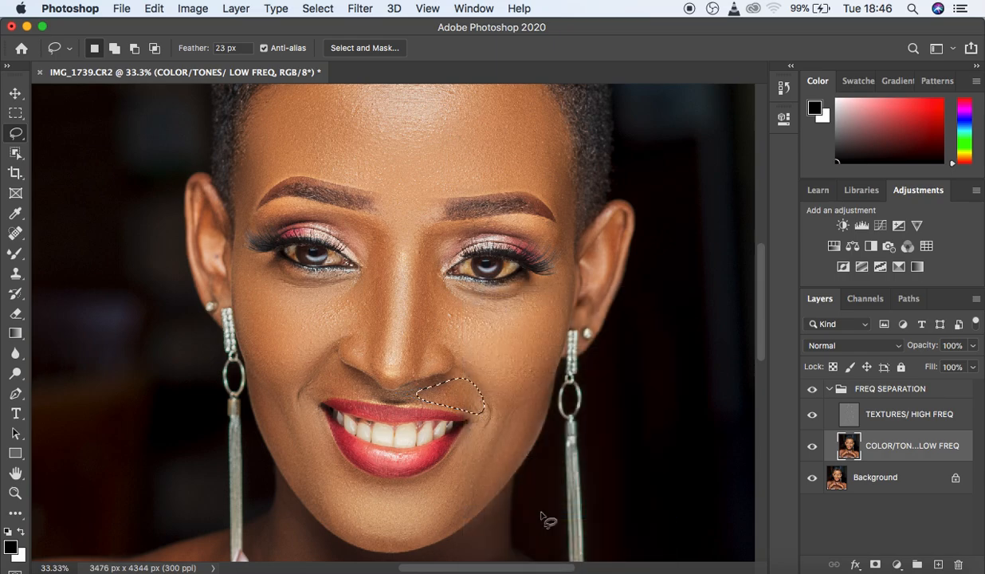
left_click(541, 515)
Step: Lasso the left and right sides of the nose separately and apply the same Gaussian Blur to each
mouse_move(357, 221)
left_mouse_down()
mouse_move(387, 228)
mouse_move(392, 264)
mouse_move(379, 307)
mouse_move(390, 279)
mouse_move(385, 374)
mouse_move(373, 379)
mouse_move(341, 351)
mouse_move(368, 283)
mouse_move(360, 221)
left_mouse_up()
right_click(382, 321)
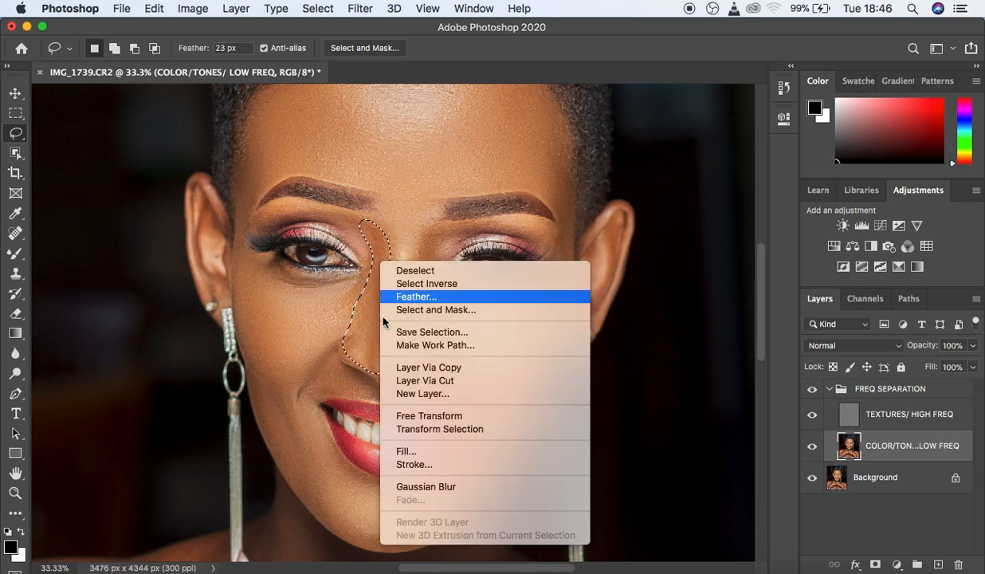
left_click(441, 487)
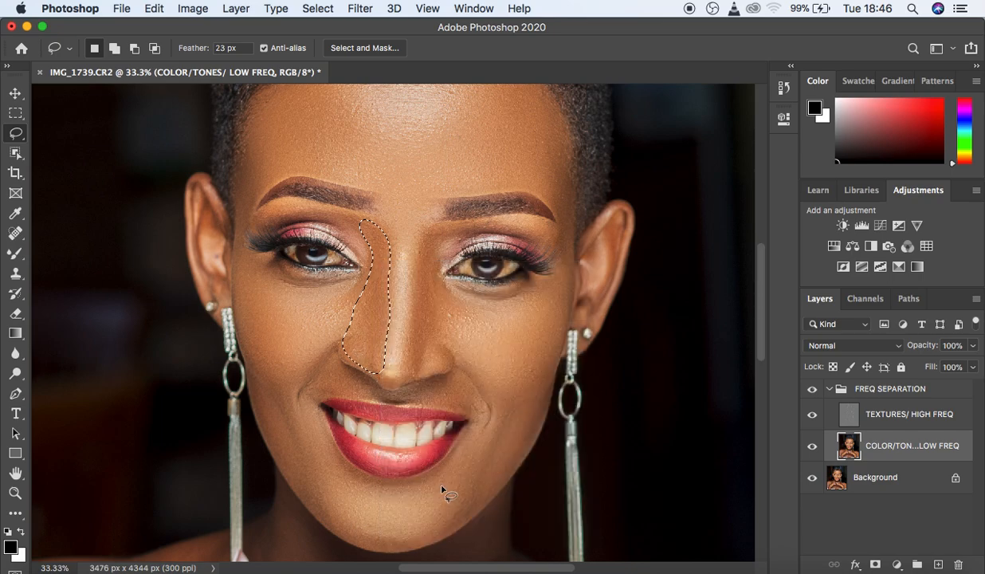
key("ctrl+d")
mouse_move(446, 225)
left_mouse_down()
mouse_move(429, 225)
mouse_move(411, 247)
mouse_move(405, 373)
mouse_move(421, 375)
mouse_move(455, 345)
mouse_move(432, 279)
mouse_move(443, 225)
left_mouse_up()
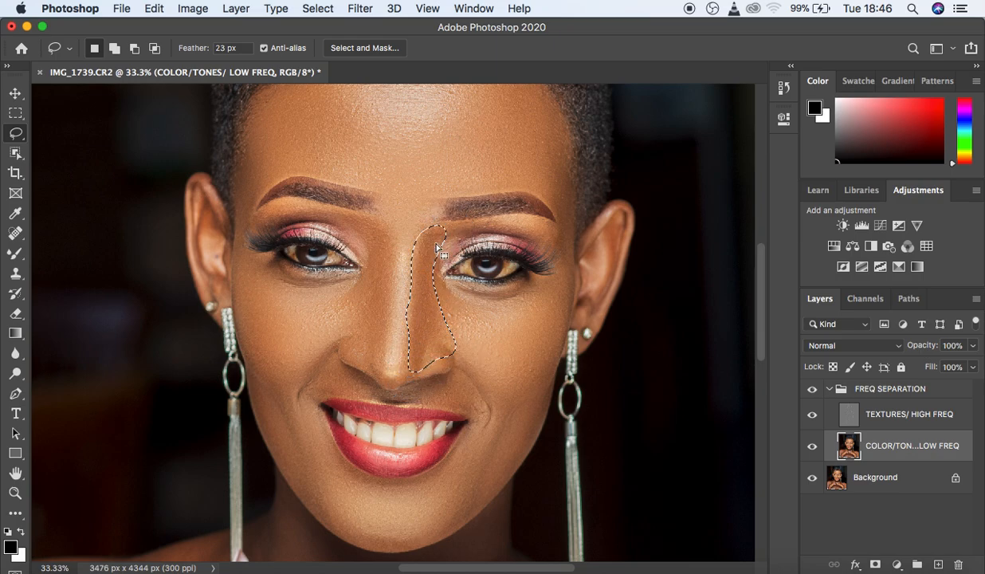
right_click(429, 243)
left_click(517, 470)
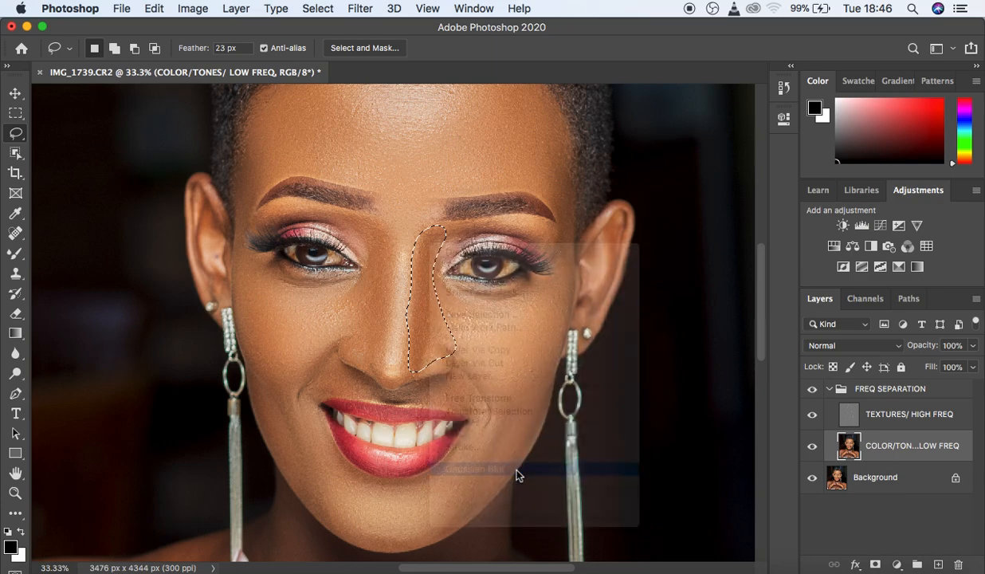
Step: Clear the nose selection, lasso the chest below the hands, and apply the same Gaussian Blur
key("super+d")
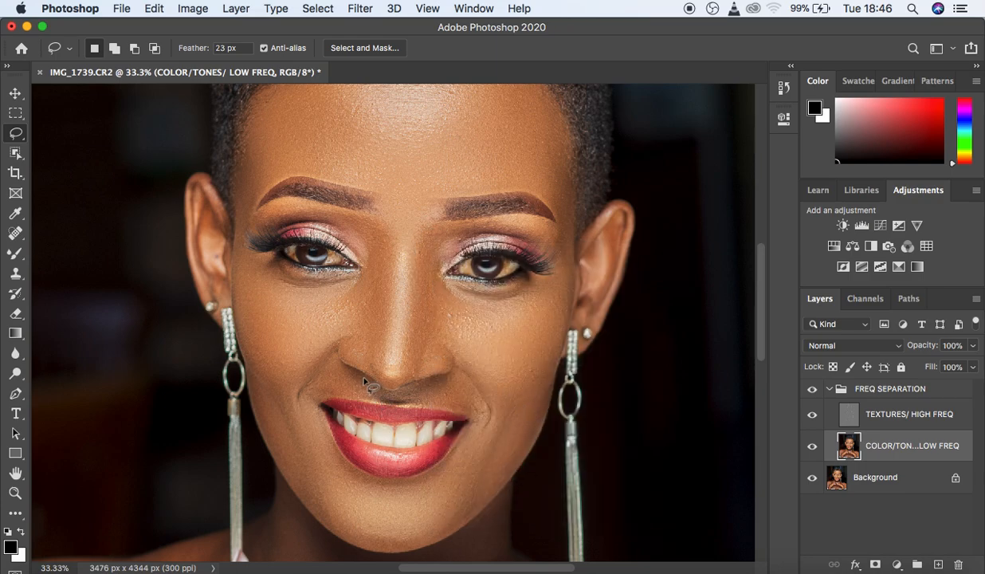
key("super+minus")
key("super+minus")
key("super+minus")
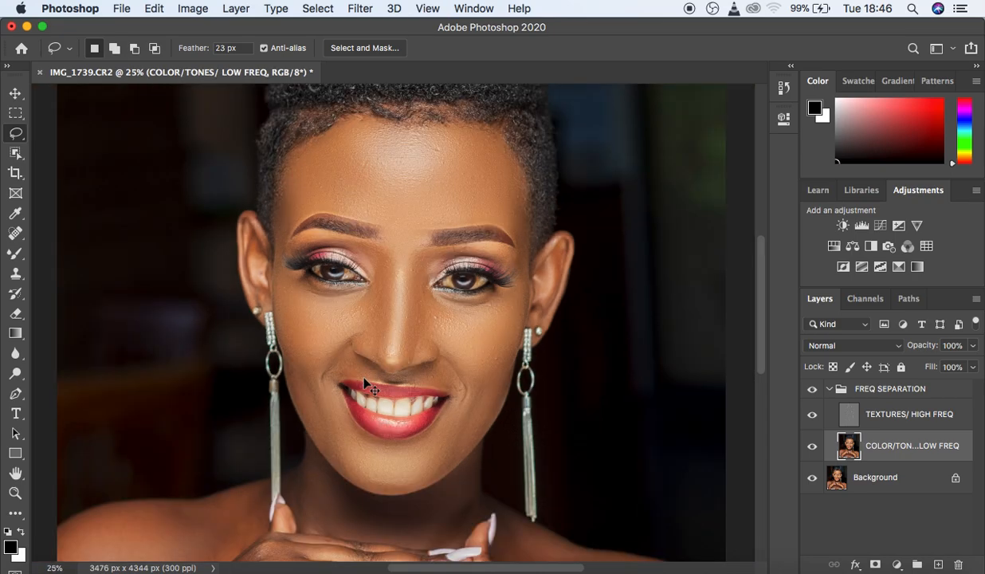
key("super+minus")
key("super+plus")
key("super+plus")
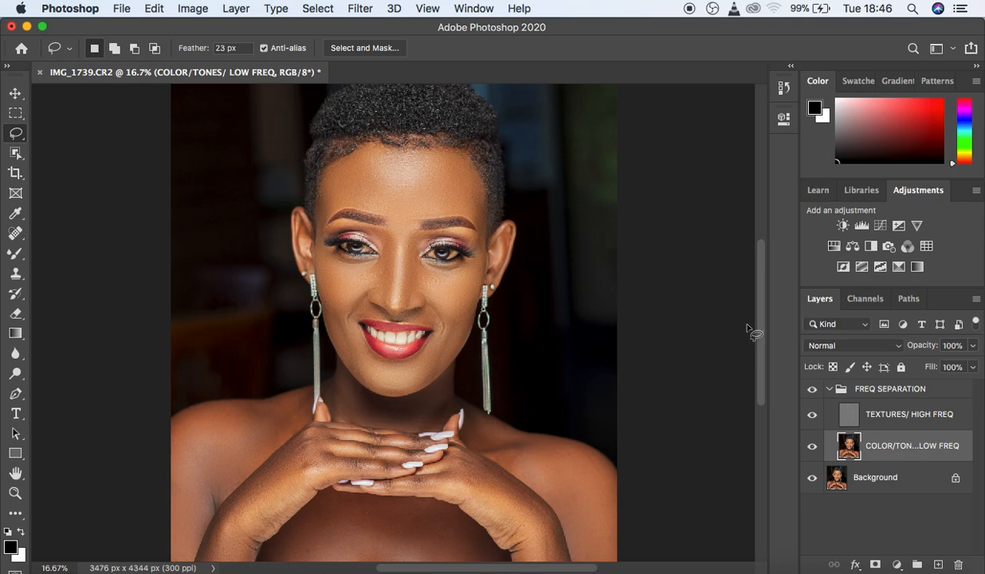
scroll(761, 319, "down", 5)
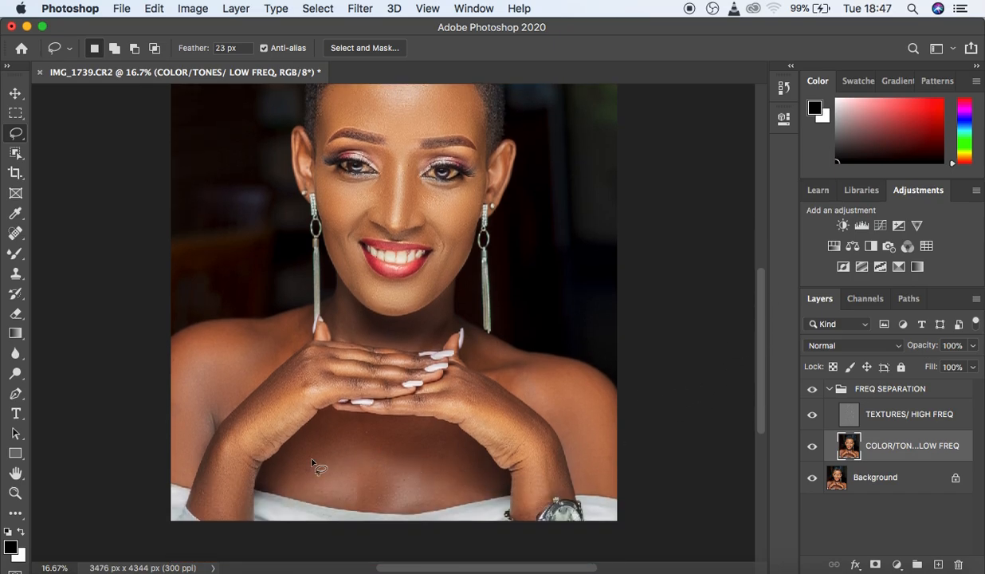
mouse_move(287, 456)
left_mouse_down()
mouse_move(330, 413)
mouse_move(448, 438)
mouse_move(487, 466)
mouse_move(480, 488)
mouse_move(455, 501)
mouse_move(398, 504)
mouse_move(341, 497)
mouse_move(291, 475)
mouse_move(287, 458)
left_mouse_up()
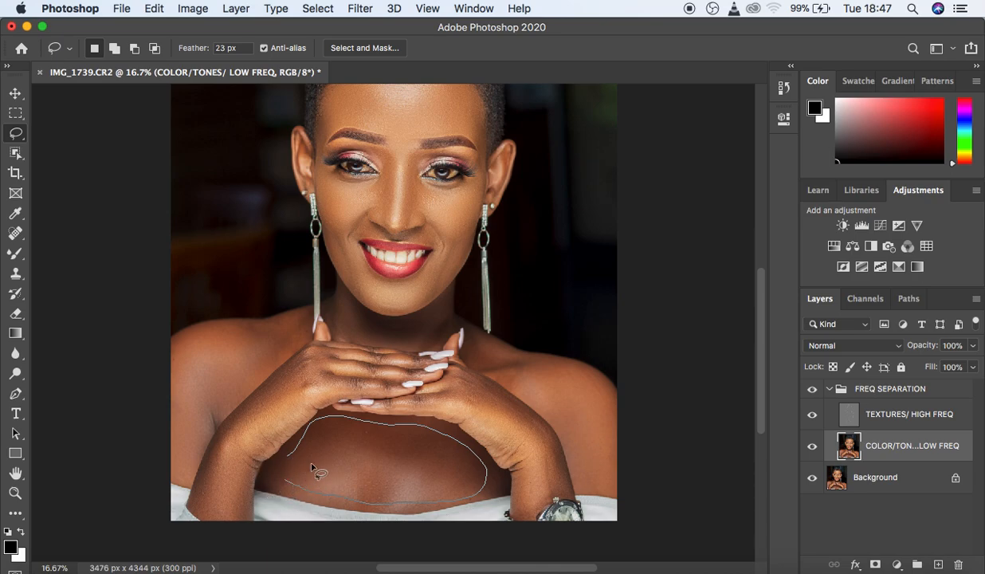
right_click(342, 455)
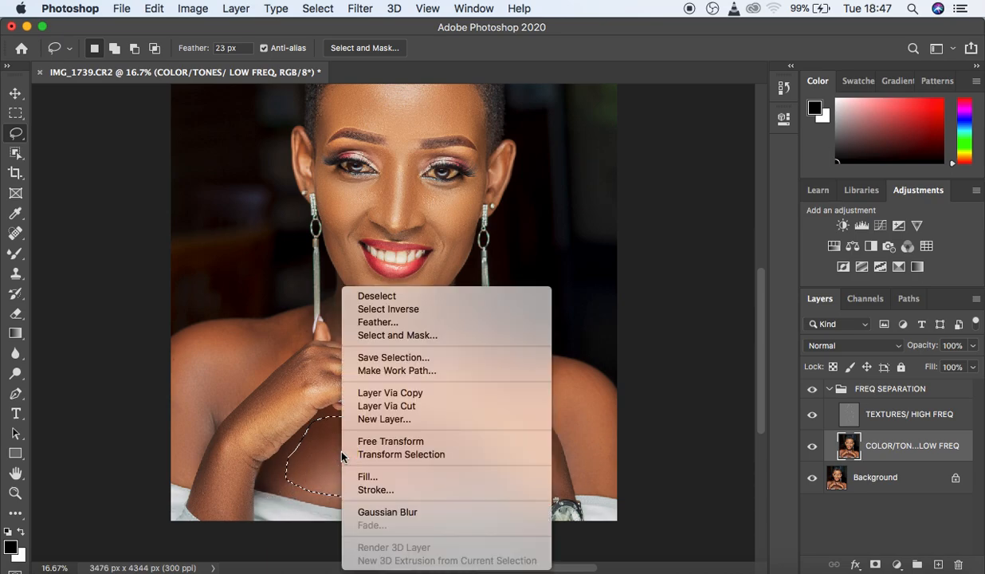
left_click(392, 514)
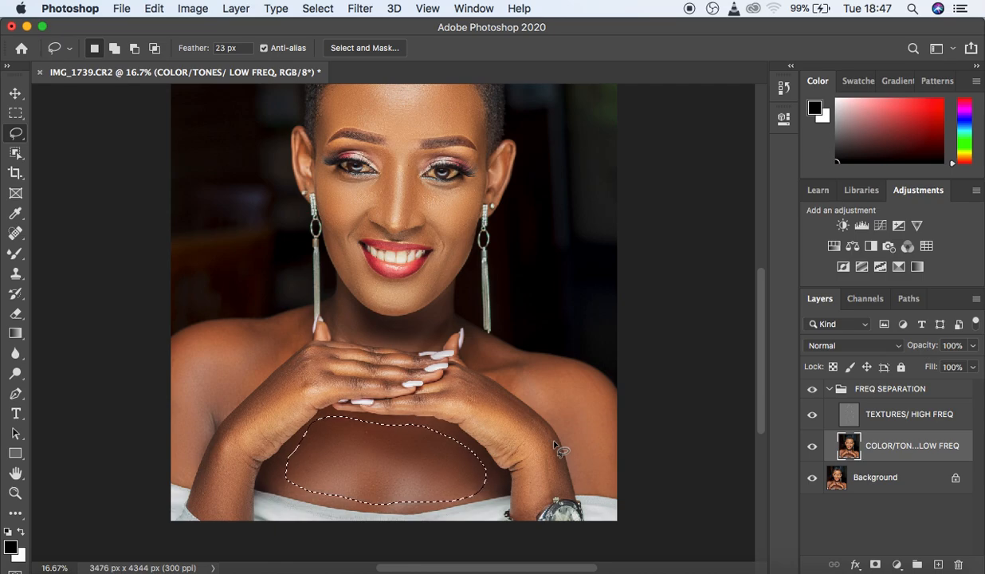
Step: Fade the chest blur to 70% opacity and clear the selection
key("shift")
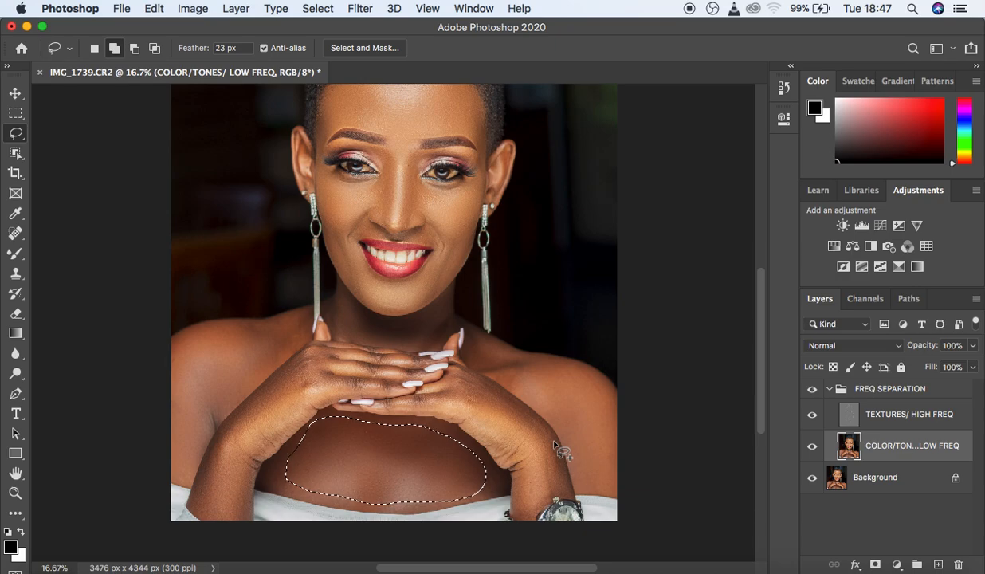
key("super+shift+f")
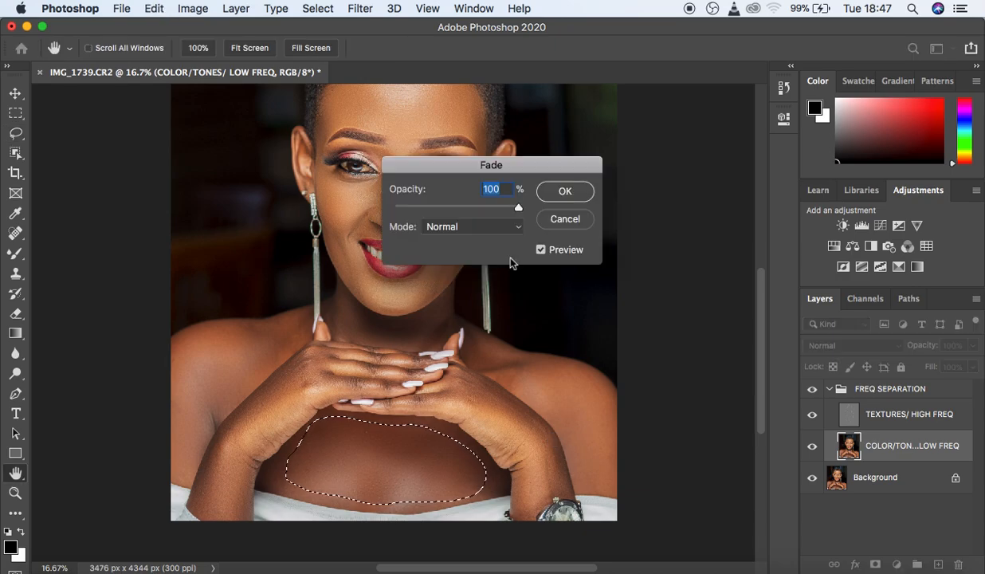
left_click_drag(501, 216, 482, 213)
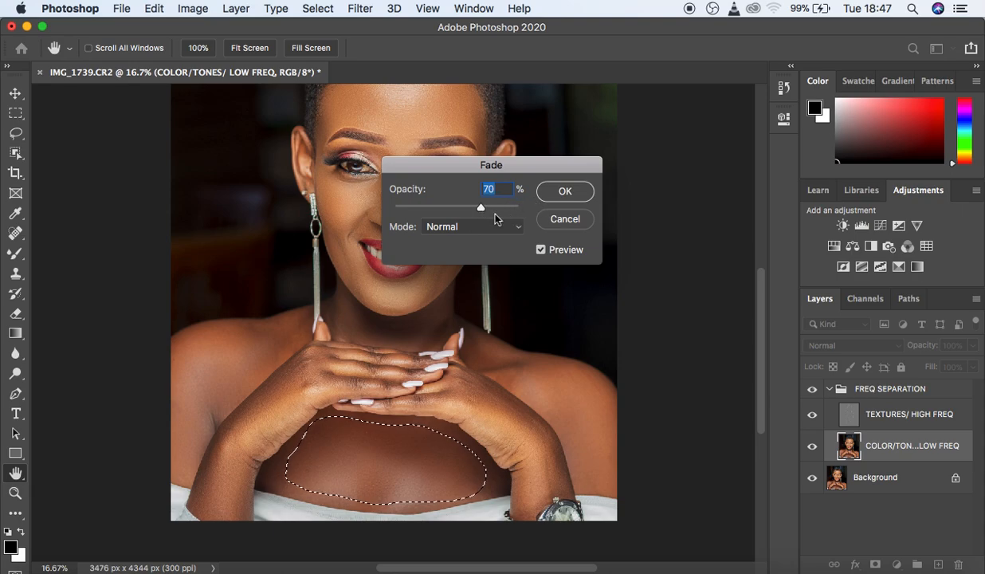
left_click(561, 193)
key("super+d")
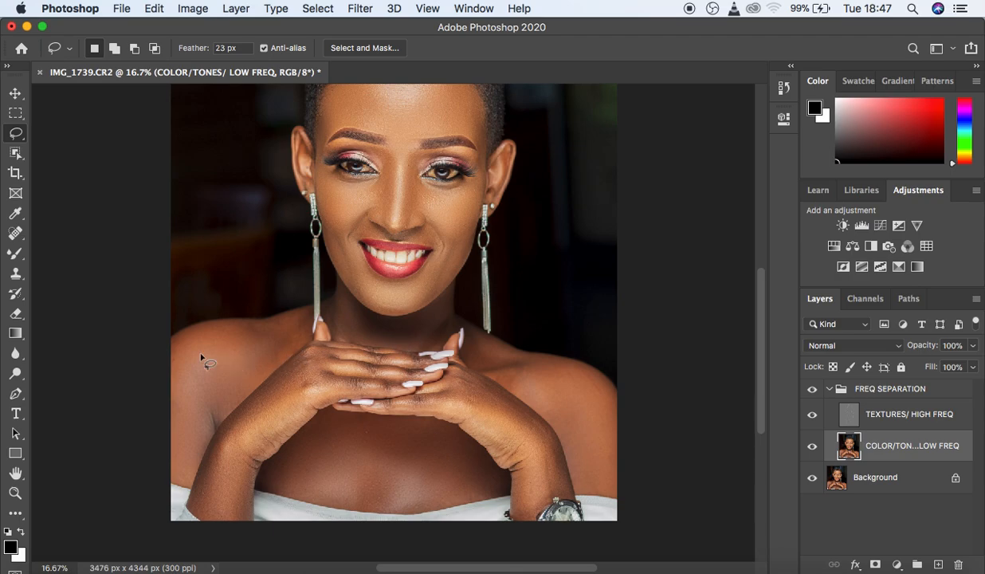
Step: Lasso the left-hand shoulder, apply the same Gaussian Blur at a faded opacity, and clear the selection
mouse_move(179, 348)
left_mouse_down()
mouse_move(187, 336)
mouse_move(282, 314)
mouse_move(301, 340)
mouse_move(218, 412)
mouse_move(174, 411)
mouse_move(174, 399)
left_mouse_up()
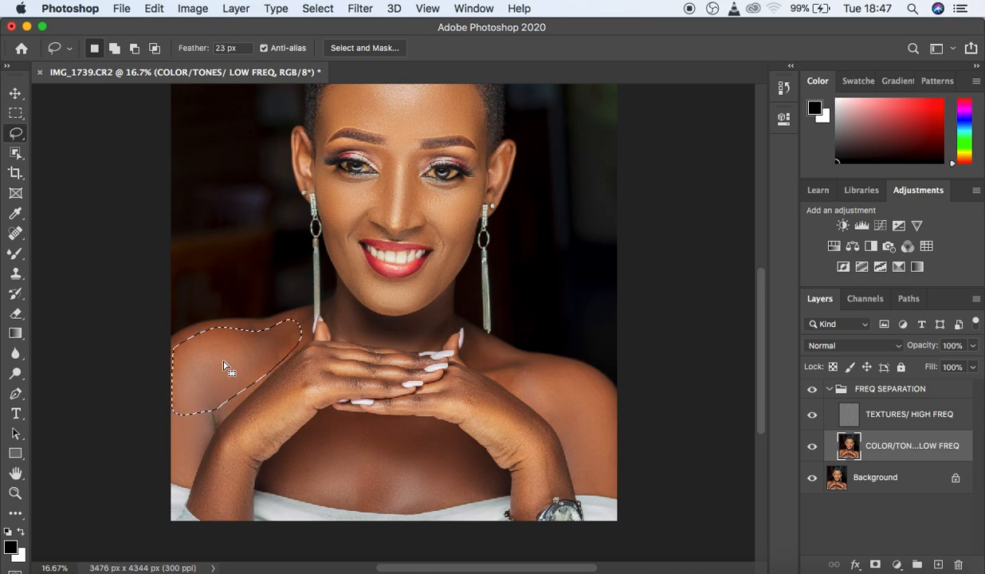
right_click(229, 365)
left_click(310, 511)
key("shift")
key("super+shift+f")
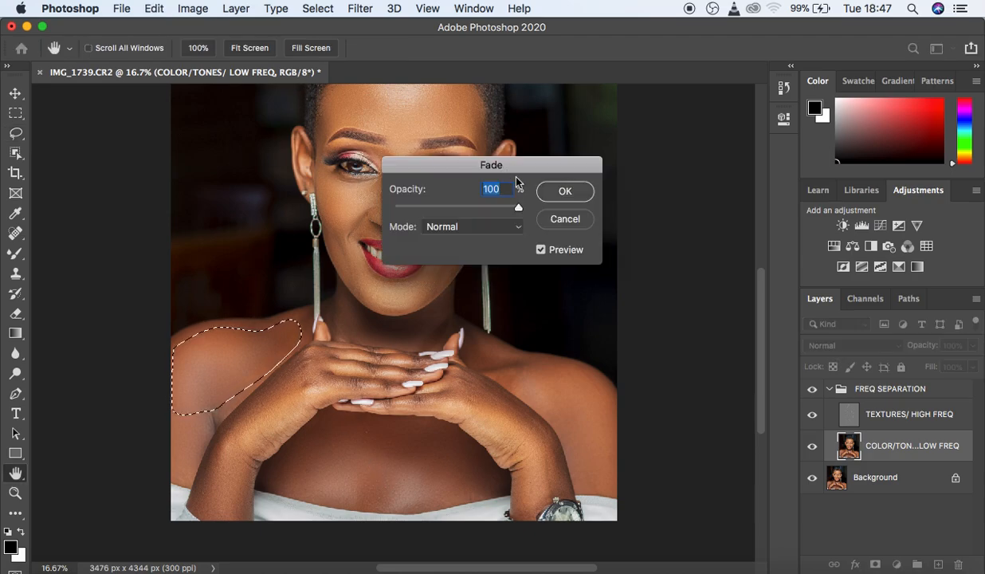
left_click(484, 208)
left_click(558, 193)
key("super+d")
Step: Lasso the right-hand shoulder along the arm, apply the same Gaussian Blur, and clear the selection
mouse_move(480, 349)
left_mouse_down()
mouse_move(595, 384)
mouse_move(611, 415)
mouse_move(610, 472)
mouse_move(598, 475)
mouse_move(535, 398)
mouse_move(481, 361)
left_mouse_up()
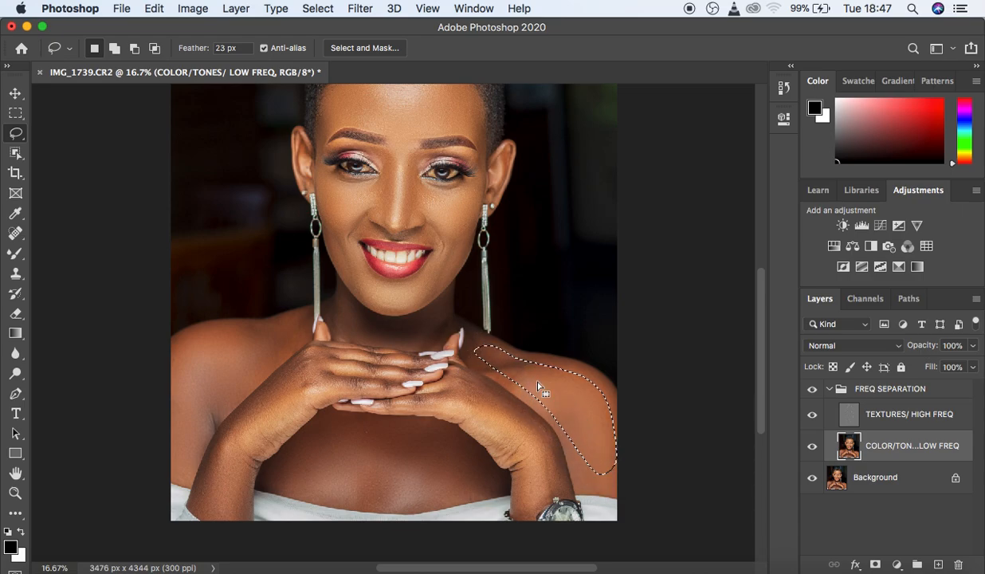
right_click(538, 376)
left_click(607, 513)
left_click(656, 435)
Step: Blur the back of the right-hand hand and wrist and the left-hand forearm, lassoing each separately, and clear the selection
mouse_move(454, 383)
left_mouse_down()
mouse_move(520, 441)
mouse_move(556, 490)
mouse_move(551, 445)
mouse_move(472, 383)
left_mouse_up()
right_click(495, 392)
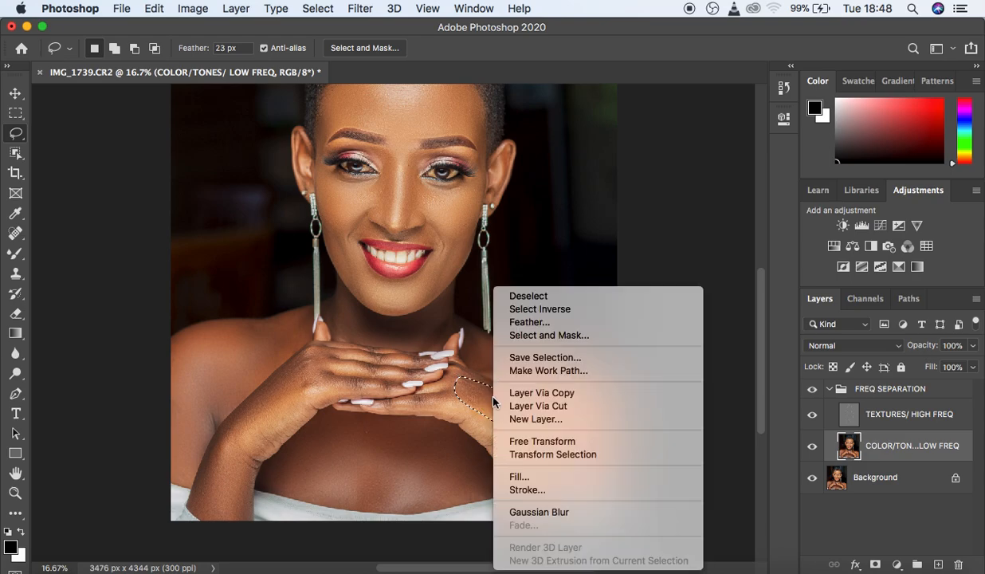
left_click(580, 516)
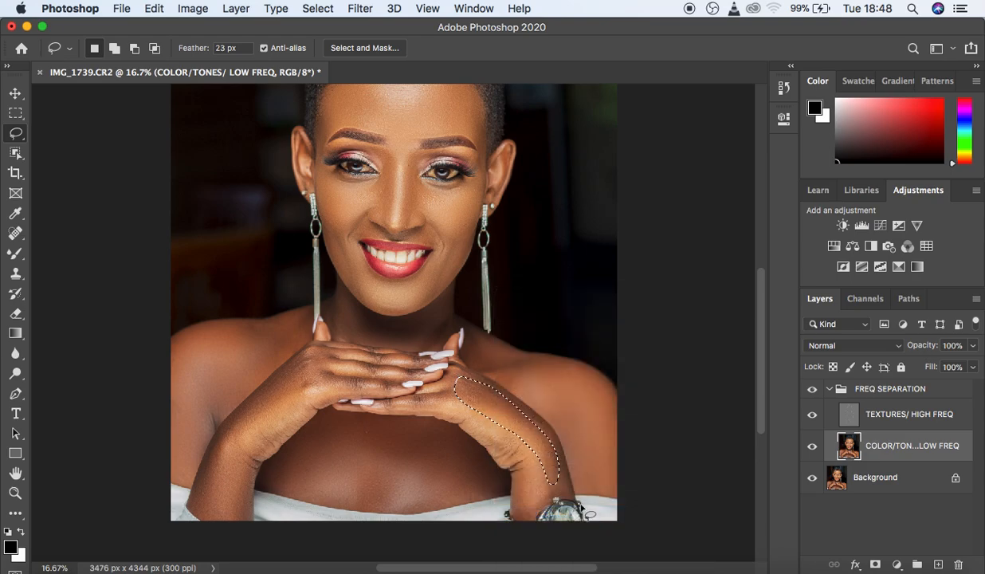
mouse_move(305, 350)
left_mouse_down()
mouse_move(317, 385)
mouse_move(244, 459)
mouse_move(233, 504)
mouse_move(203, 516)
mouse_move(229, 433)
mouse_move(248, 410)
mouse_move(273, 405)
left_mouse_up()
right_click(273, 405)
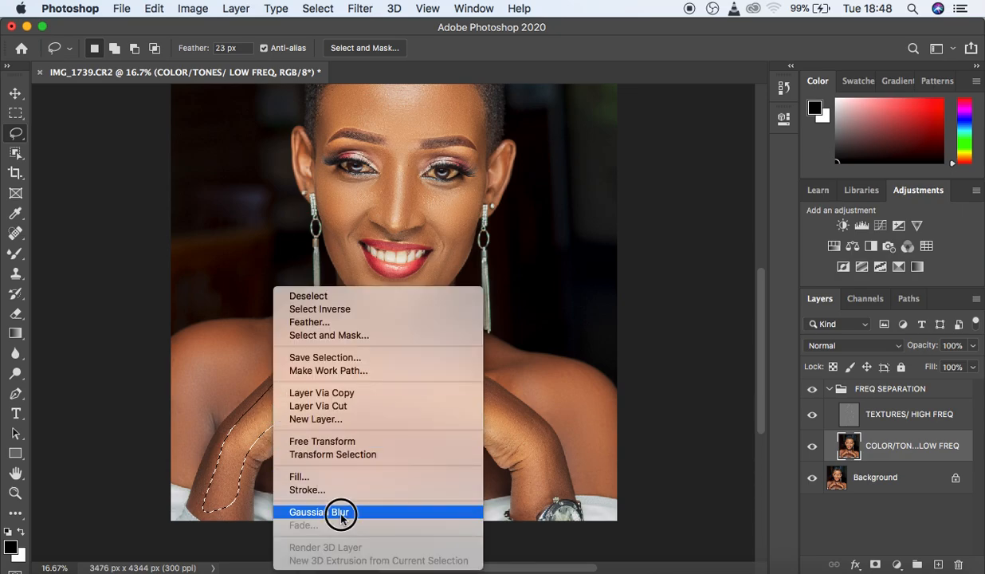
left_click(342, 514)
left_click(386, 467)
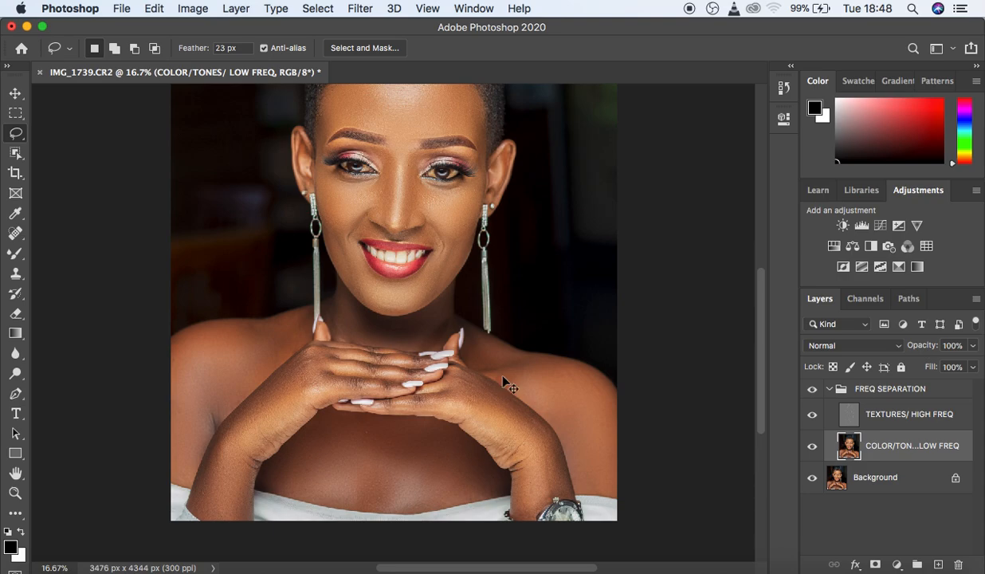
Step: Lasso a small patch of the left-hand shoulder near the neck, apply the same Gaussian Blur, and clear the selection
key("super+minus")
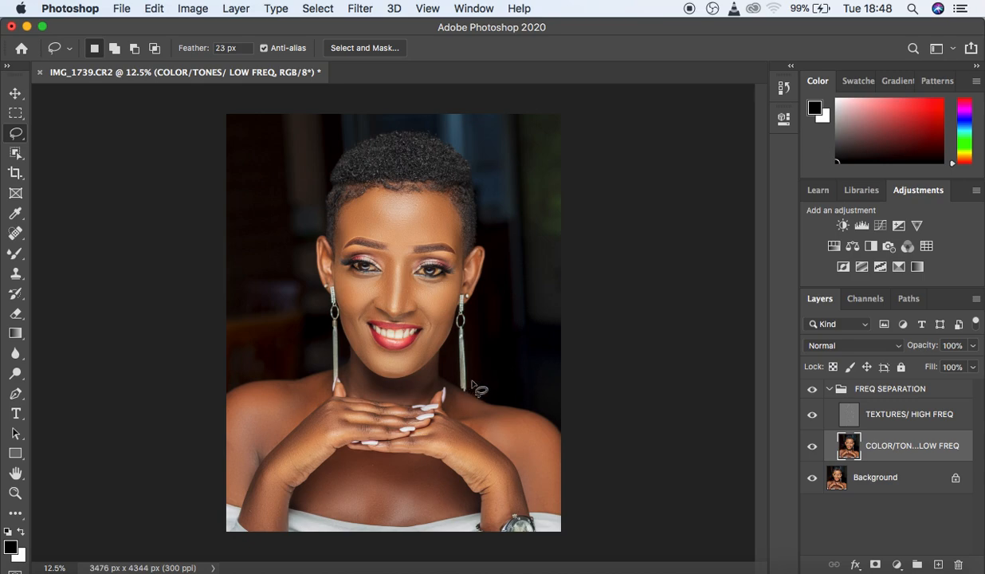
mouse_move(308, 391)
left_mouse_down()
mouse_move(286, 406)
mouse_move(310, 403)
mouse_move(317, 388)
mouse_move(288, 384)
mouse_move(307, 387)
left_mouse_up()
left_click(289, 398)
mouse_move(293, 400)
left_mouse_down()
mouse_move(318, 392)
mouse_move(285, 391)
left_mouse_up()
right_click(304, 391)
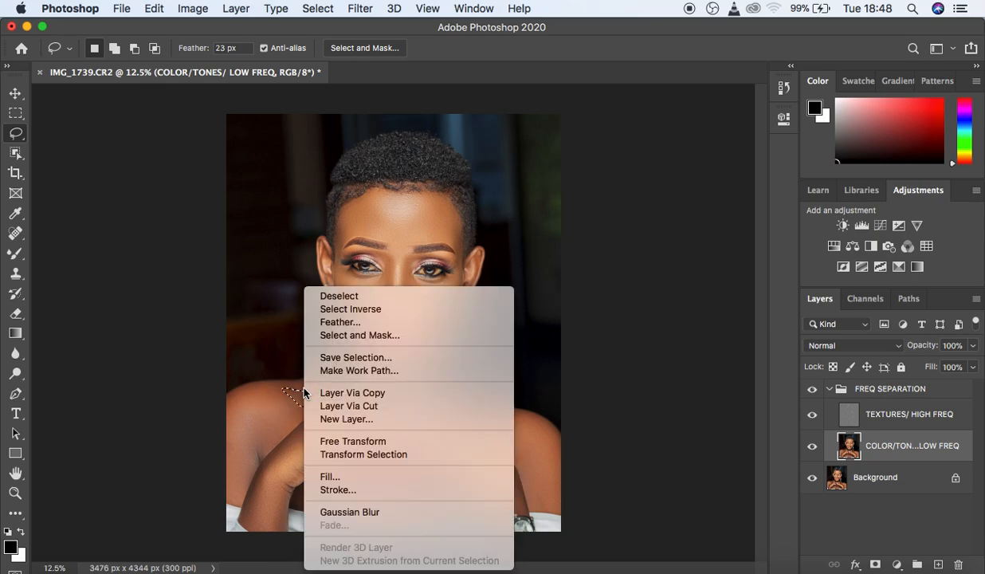
left_click(367, 512)
left_click(529, 429)
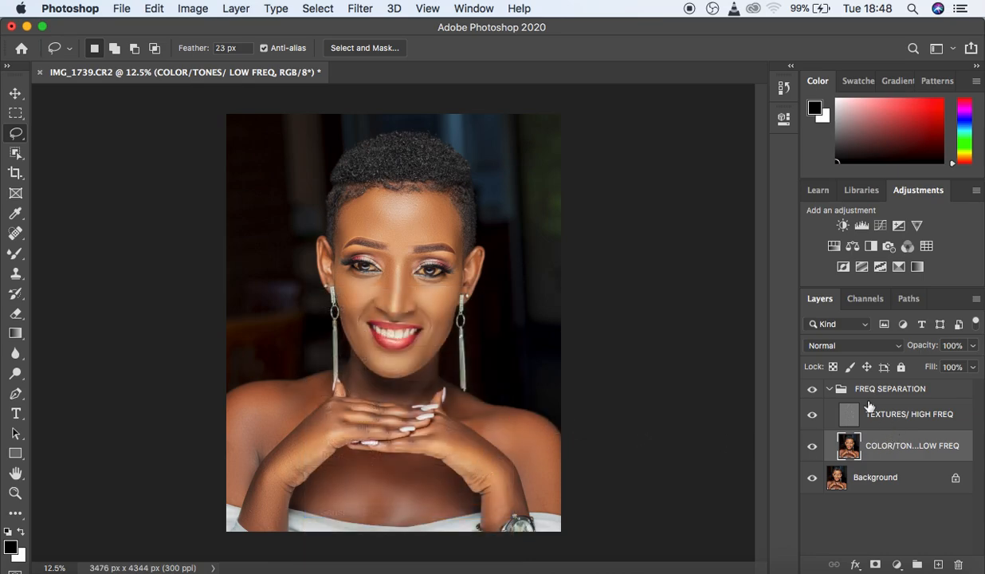
Step: Compare the portrait before and after retouching by toggling the FREQ SEPARATION group's visibility
left_click(812, 389)
left_click(813, 390)
left_click(812, 391)
left_click(813, 391)
left_click(812, 390)
left_click(813, 391)
left_click(812, 390)
left_click(813, 391)
left_click(812, 391)
Step: Select the TEXTURES/ HIGH FREQ layer and activate the Spot Healing Brush Tool
left_click(954, 428)
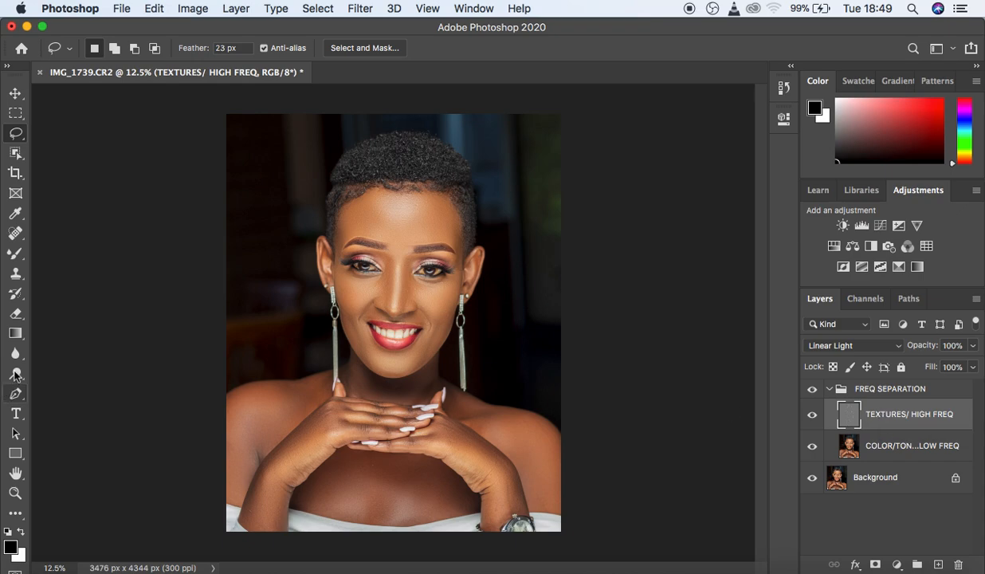
left_click(16, 235)
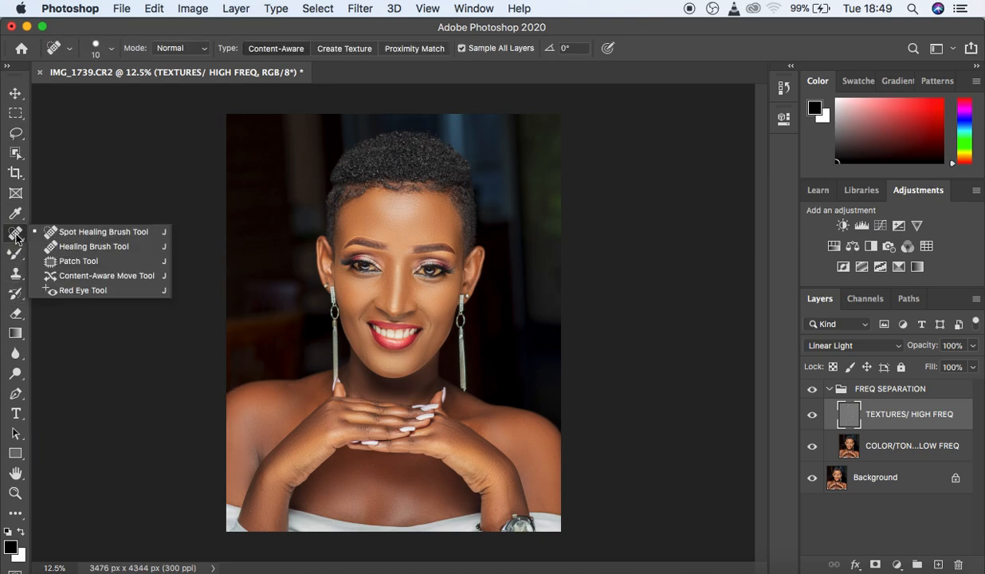
left_click(78, 231)
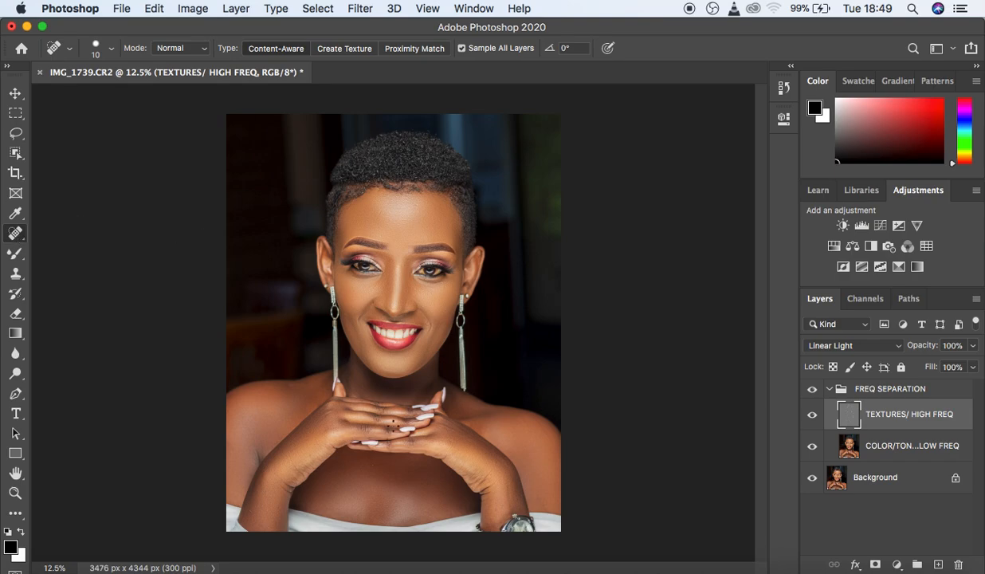
Step: Set the Spot Healing Brush size to 20, dab the spot above the upper lip, and turn off Sample All Layers
key("super+equal")
key("super+equal")
key("super+equal")
key("super+equal")
key("super+equal")
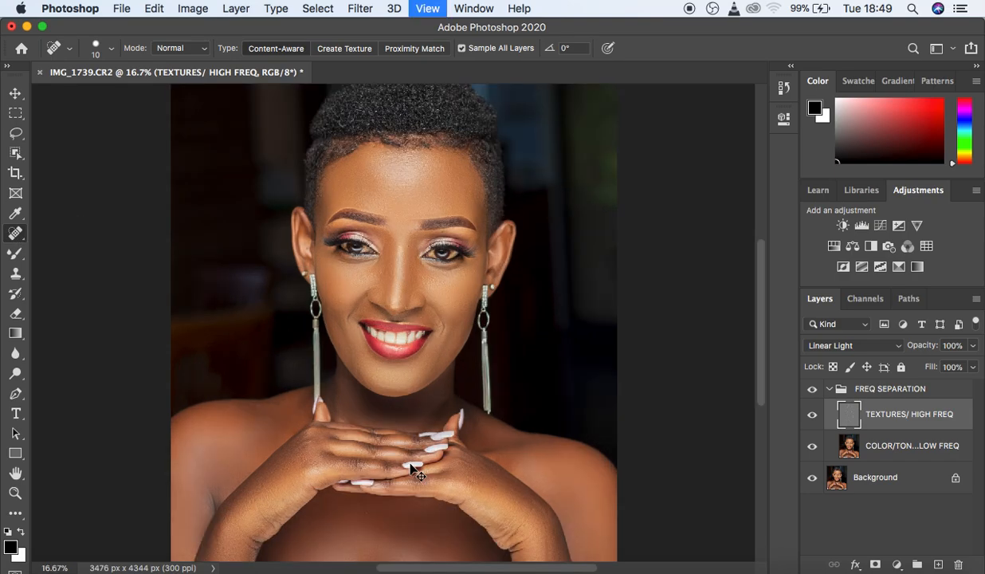
key("super+equal")
key("super+equal")
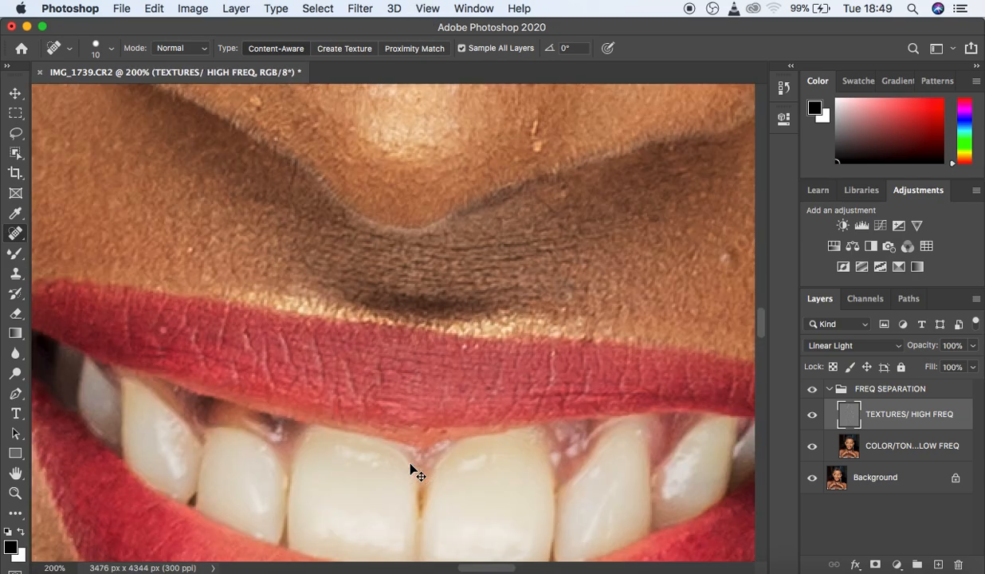
key("super+minus")
key("super+minus")
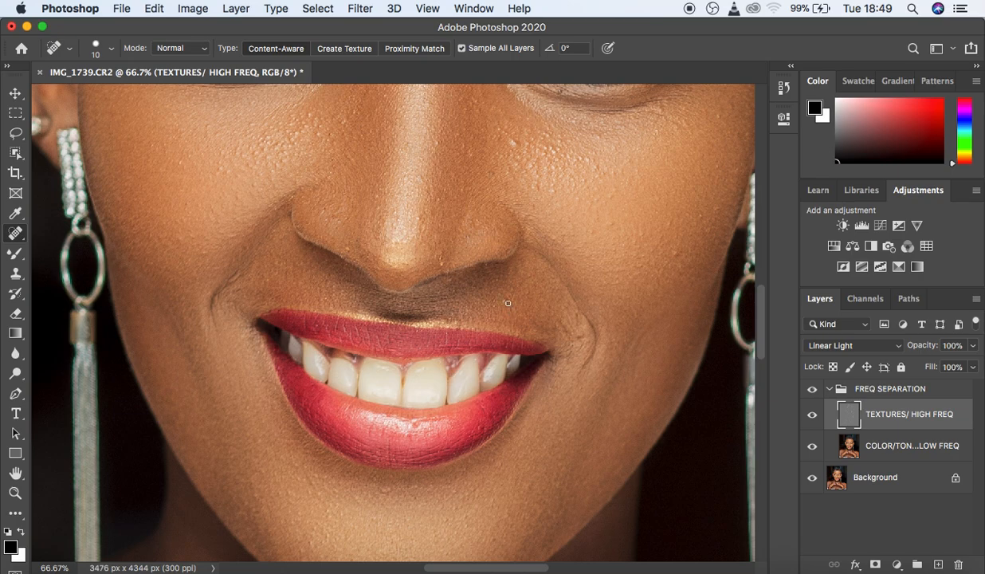
key("bracketright")
left_click(509, 300)
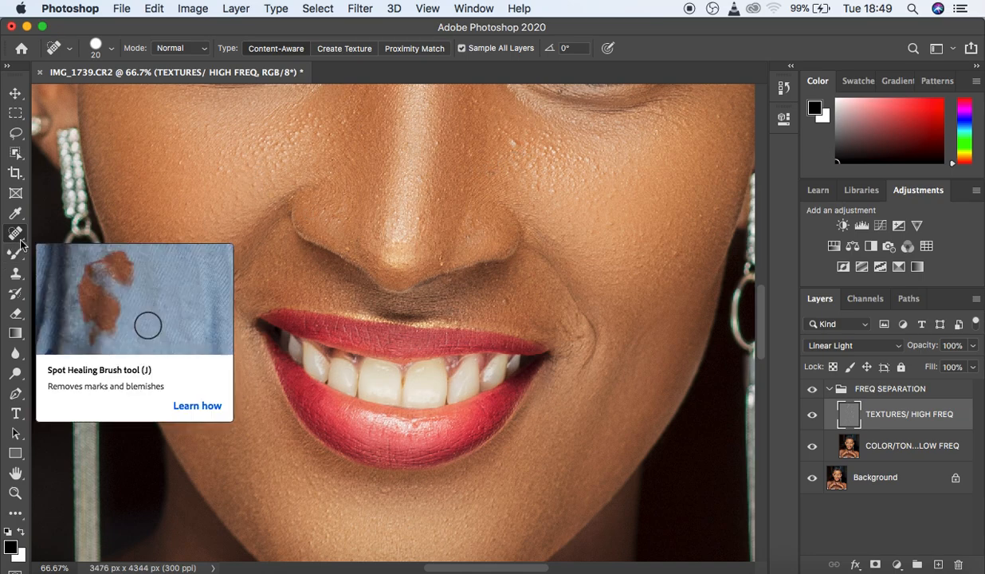
left_click(461, 49)
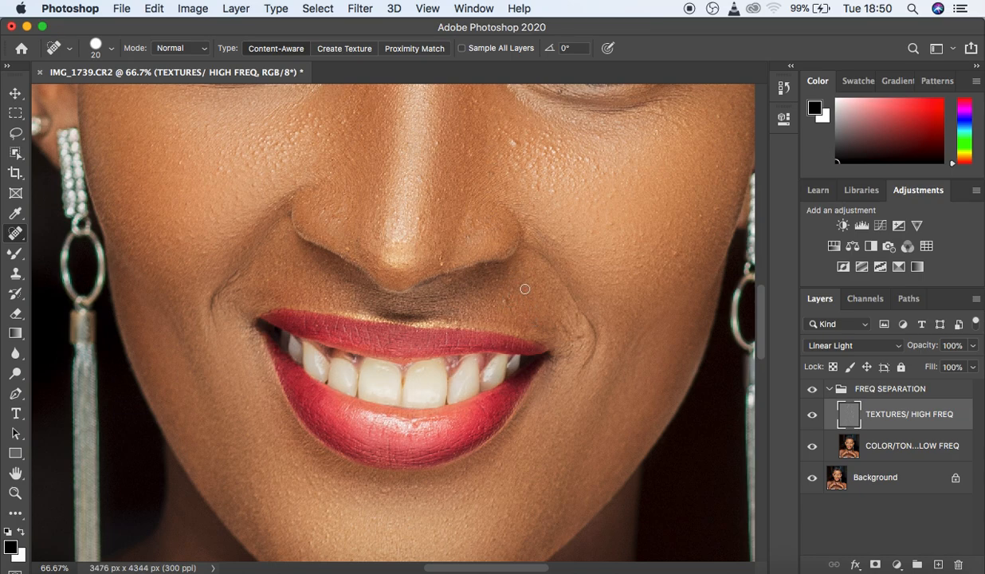
Step: Heal the skin spots on the nose, cheeks, and around the mouth with the Spot Healing Brush on the texture layer
key("bracketleft")
key("bracketright")
left_click(497, 137)
left_click(434, 143)
left_click(444, 257)
left_click(441, 200)
left_click(667, 223)
left_click(233, 279)
left_click(239, 292)
left_click(278, 209)
left_click(420, 221)
left_click(351, 243)
left_click(451, 280)
left_click(559, 333)
left_click(544, 324)
left_click(374, 474)
left_click(402, 416)
left_click(410, 434)
Step: Heal the skin spots around the nose bridge and eyes with the Spot Healing Brush
left_click_drag(761, 325, 761, 291)
left_click(451, 232)
left_click(444, 226)
left_click(533, 205)
left_click(543, 171)
left_click(455, 216)
left_click(440, 223)
left_click(109, 271)
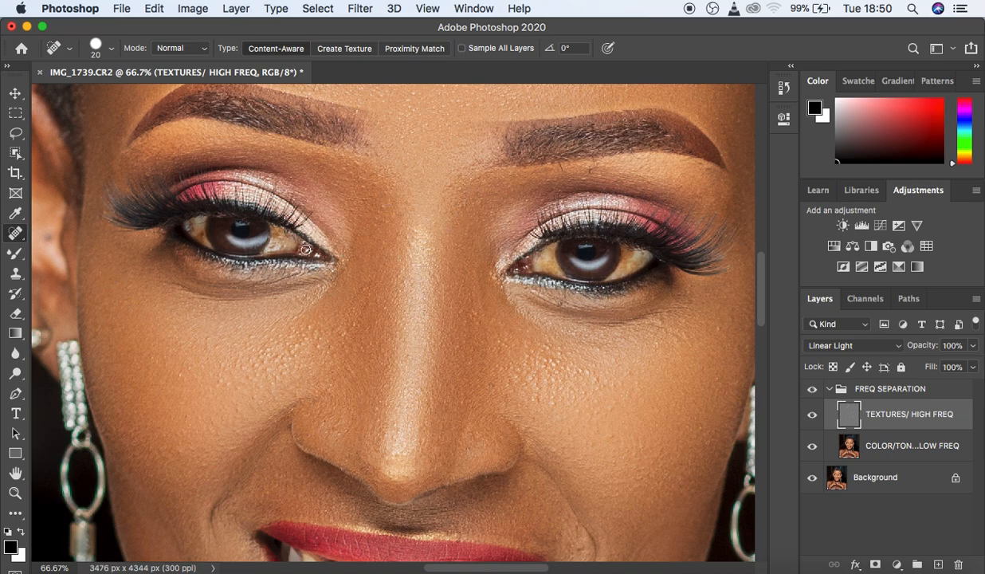
Step: Clone clean skin texture over the marks on the upper forehead with the Clone Stamp, sampling the Current Layer
scroll(763, 311, "up", 5)
scroll(753, 269, "up", 3)
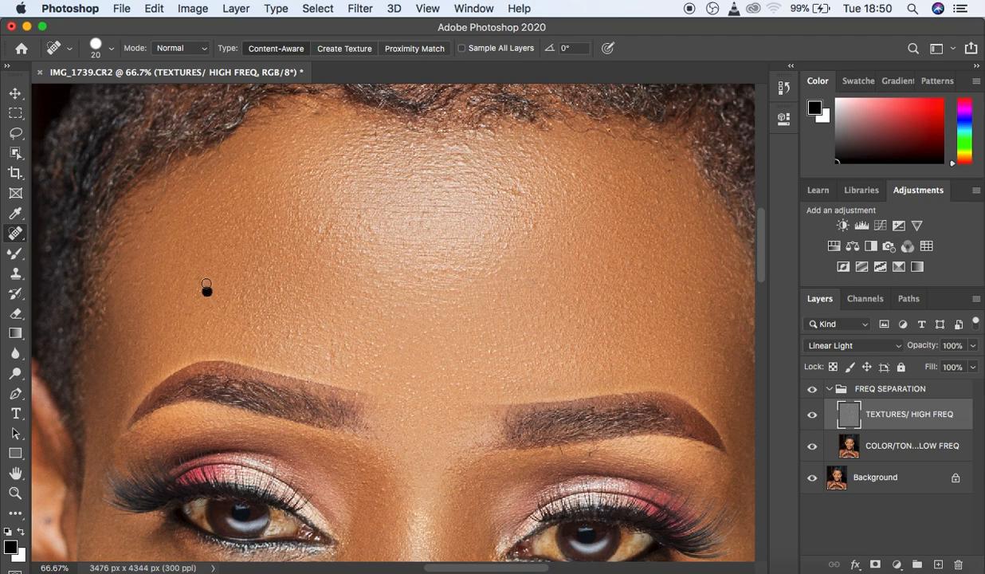
left_click(15, 272)
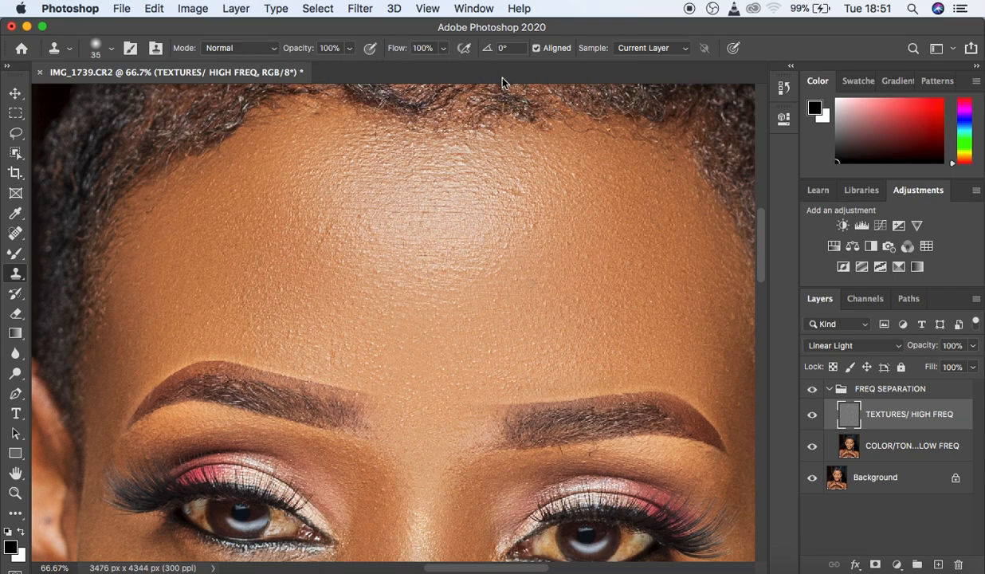
left_click(659, 48)
left_click(638, 47)
left_click(523, 193)
left_click(530, 193)
left_click(526, 207, "alt")
left_click_drag(540, 137, 546, 127)
left_click(544, 159, "alt")
left_click_drag(542, 177, 535, 190)
left_click(519, 191, "alt")
left_click(517, 203, "alt")
left_click_drag(505, 223, 495, 226)
left_click(379, 224, "alt")
Step: Heal the spots along the upper forehead and hairline with the Spot Healing Brush on the texture layer
left_click(16, 232)
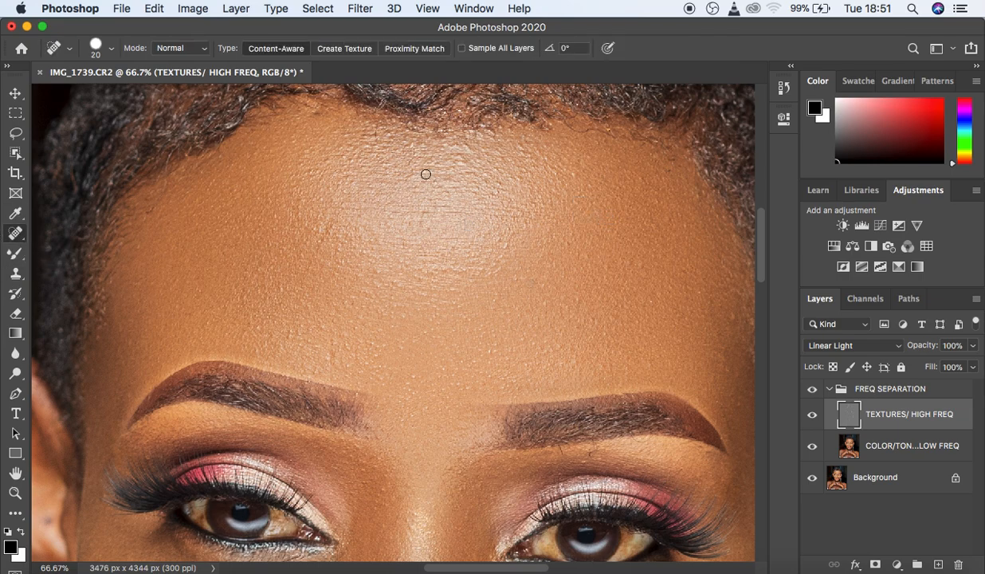
left_click(450, 180)
left_click(473, 174)
left_click(466, 145)
left_click(491, 134)
left_click(492, 125)
left_click(478, 126)
left_click(475, 135)
left_click(568, 172)
left_click(421, 215)
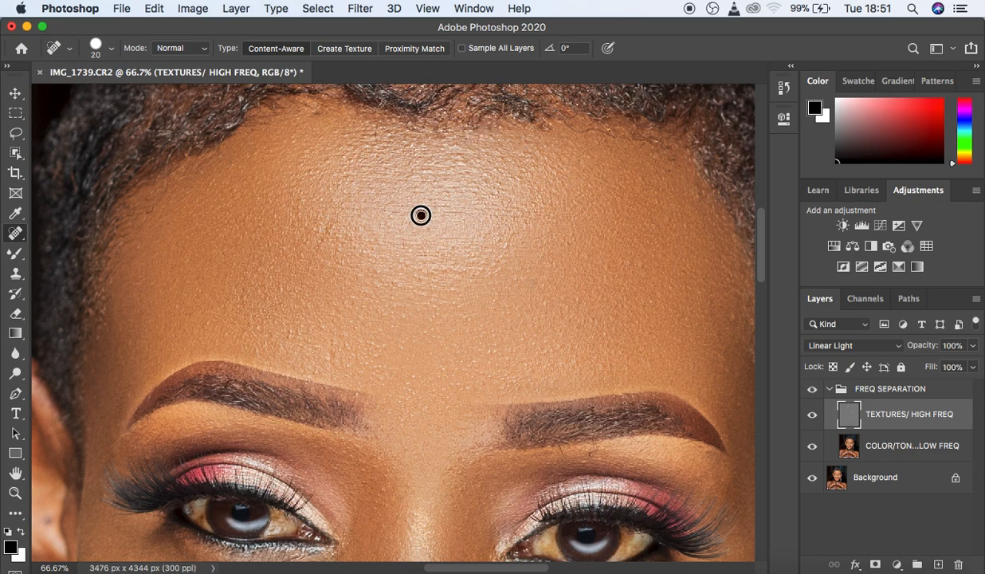
Step: Heal the remaining spots on the sides of the forehead and around the eyebrows with the Spot Healing Brush
left_click(315, 225)
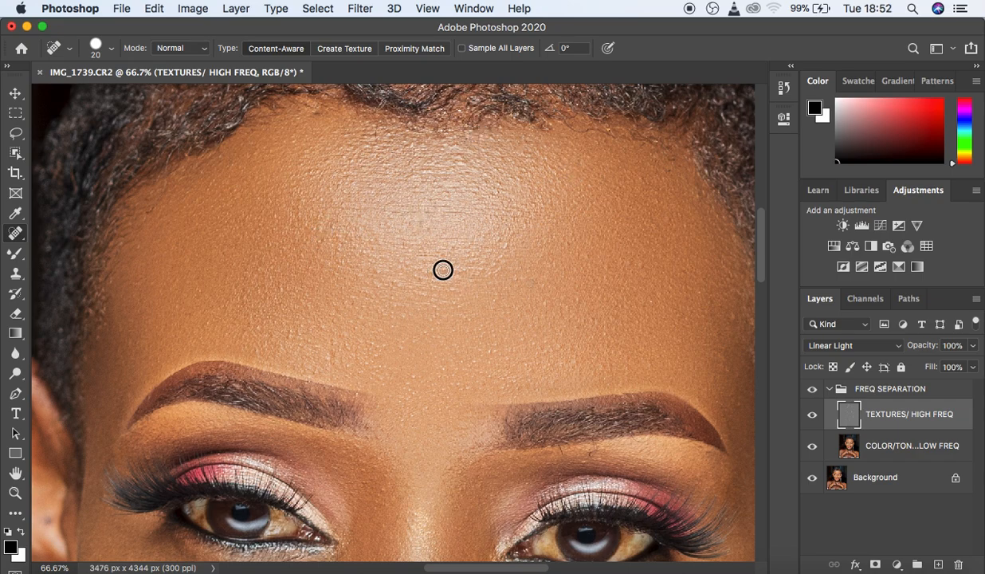
left_click(325, 349)
mouse_move(593, 461)
left_mouse_down()
mouse_move(585, 462)
mouse_move(592, 450)
left_mouse_up()
left_click(550, 437)
left_click(316, 234)
left_click(733, 315)
left_click(704, 356)
Step: Heal the skin spots on the chest below the hands with the Spot Healing Brush
key("super+minus")
key("super+minus")
key("super+minus")
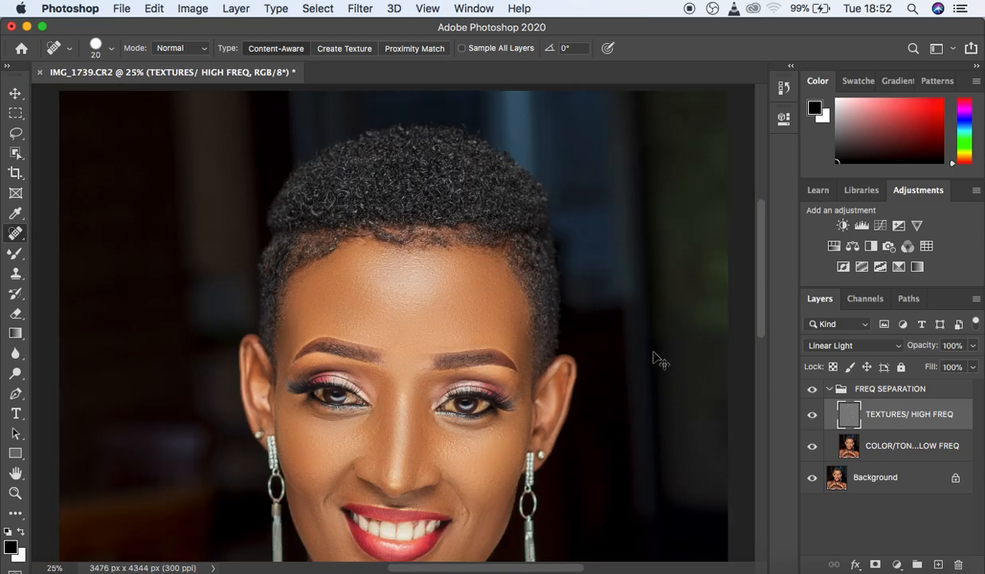
left_click_drag(762, 305, 763, 324)
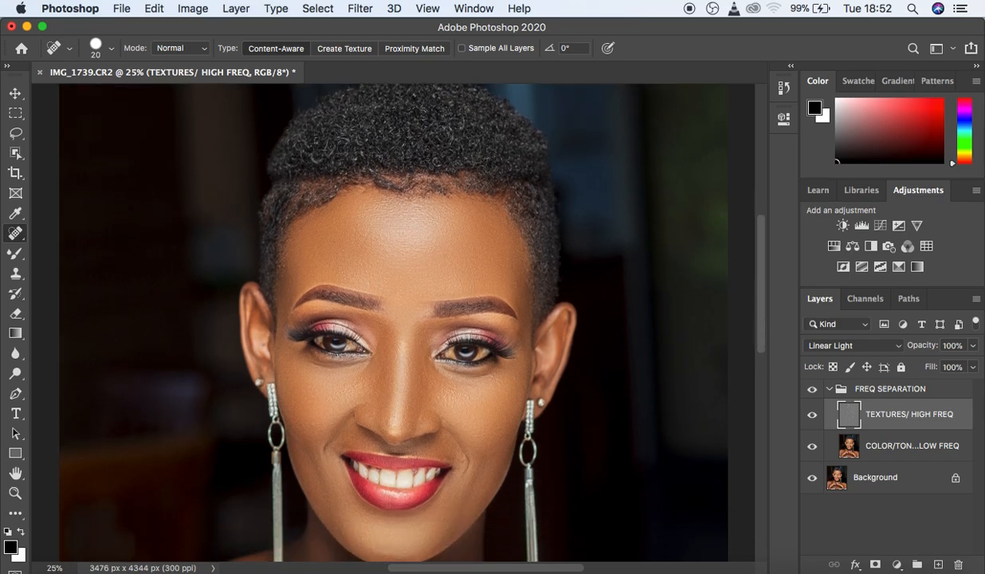
left_click_drag(760, 315, 768, 416)
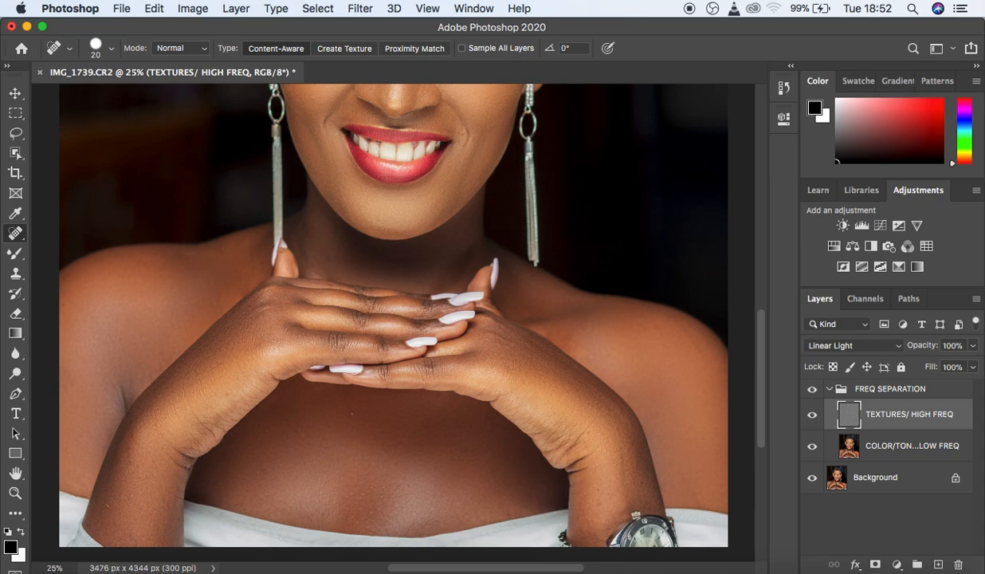
key("super+equal")
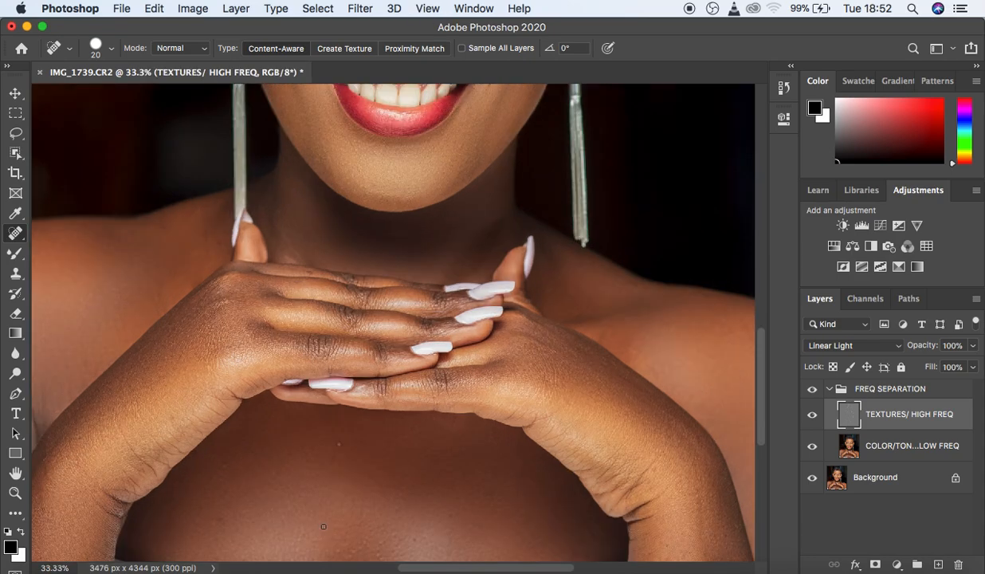
left_click_drag(277, 463, 261, 476)
left_click(453, 453)
scroll(767, 405, "down", 5)
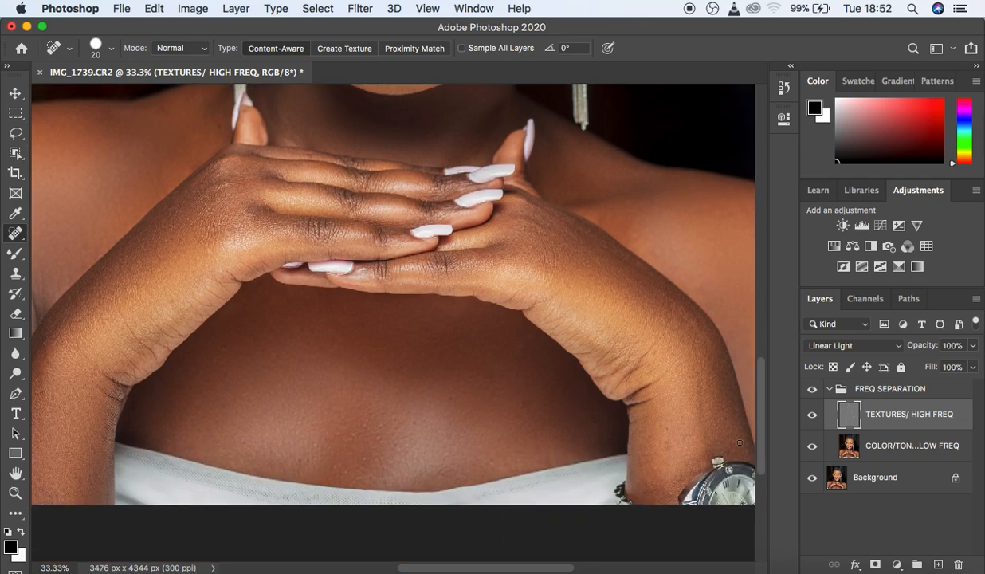
left_click_drag(376, 451, 381, 443)
left_click(346, 425)
Step: Compare the whole portrait with and without the FREQ SEPARATION group
key("super+minus")
key("super+minus")
key("super+minus")
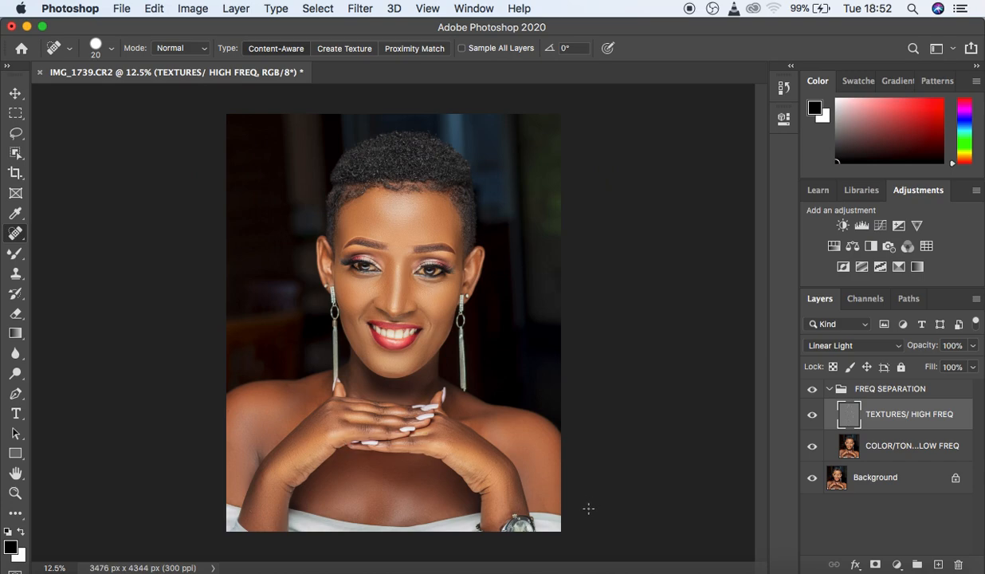
left_click(813, 390)
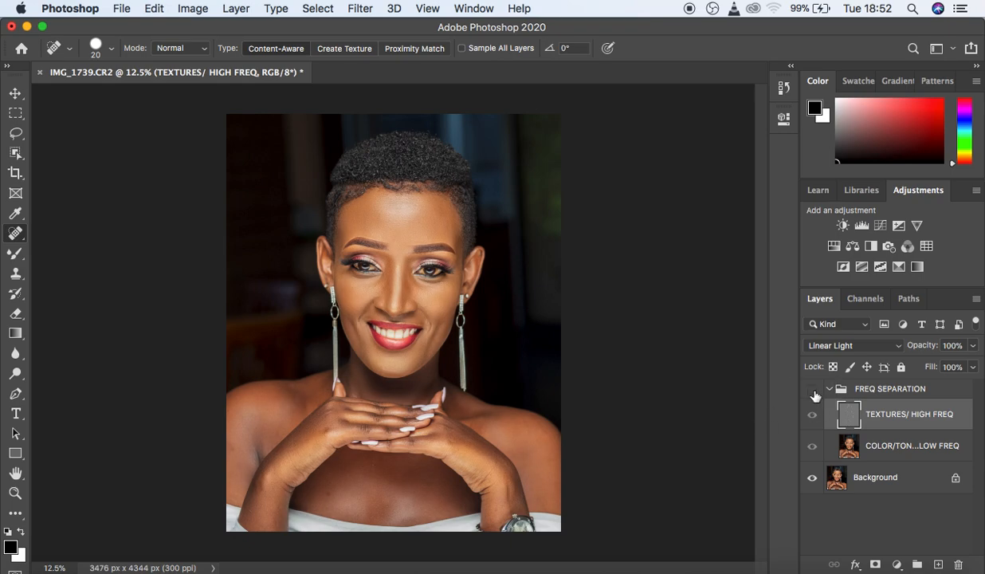
left_click(813, 389)
left_click(813, 390)
left_click(813, 390)
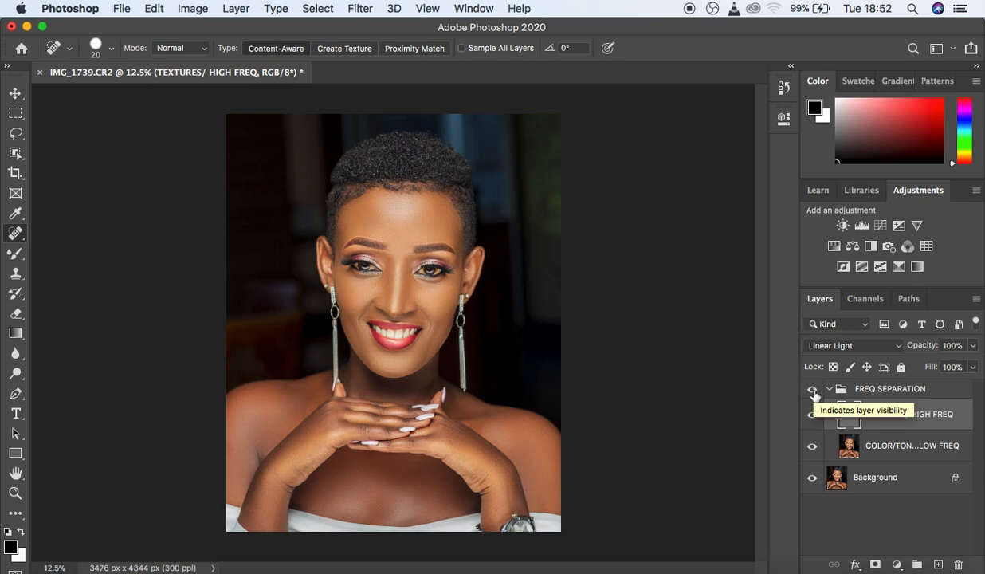
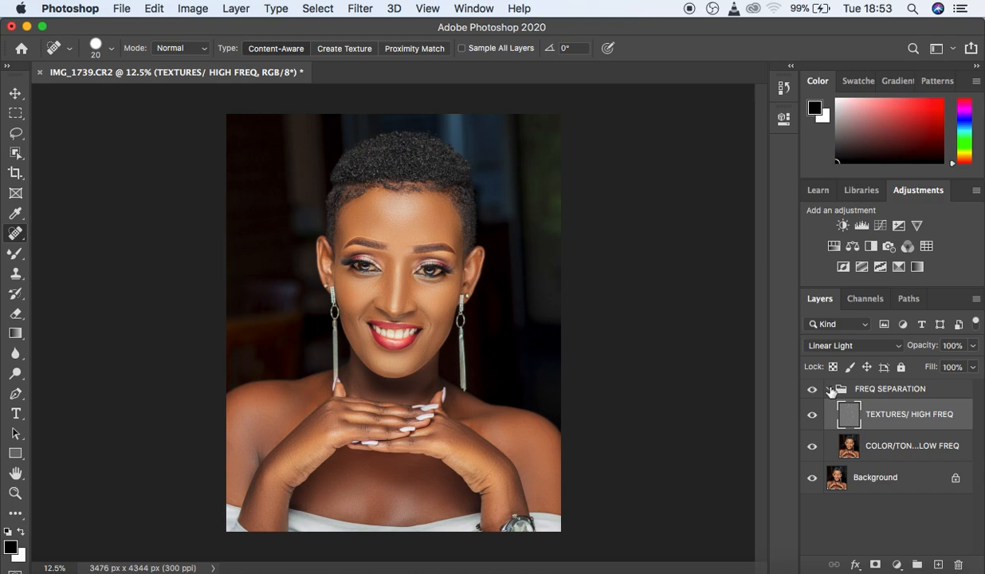
Step: Add a blank layer directly above the COLOR/TONES/ LOW FREQ layer and switch to the Brush tool
left_click(940, 456)
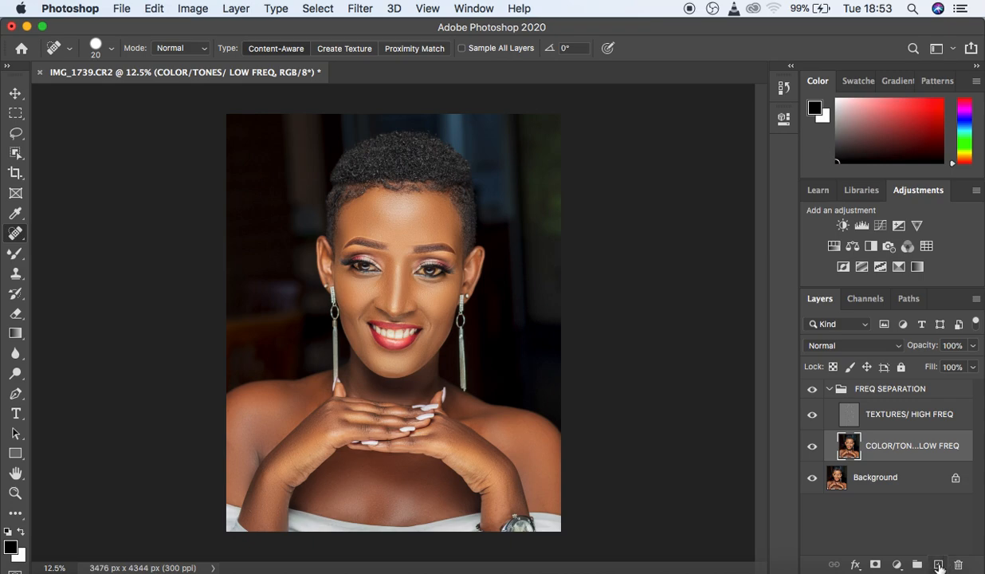
left_click(939, 565)
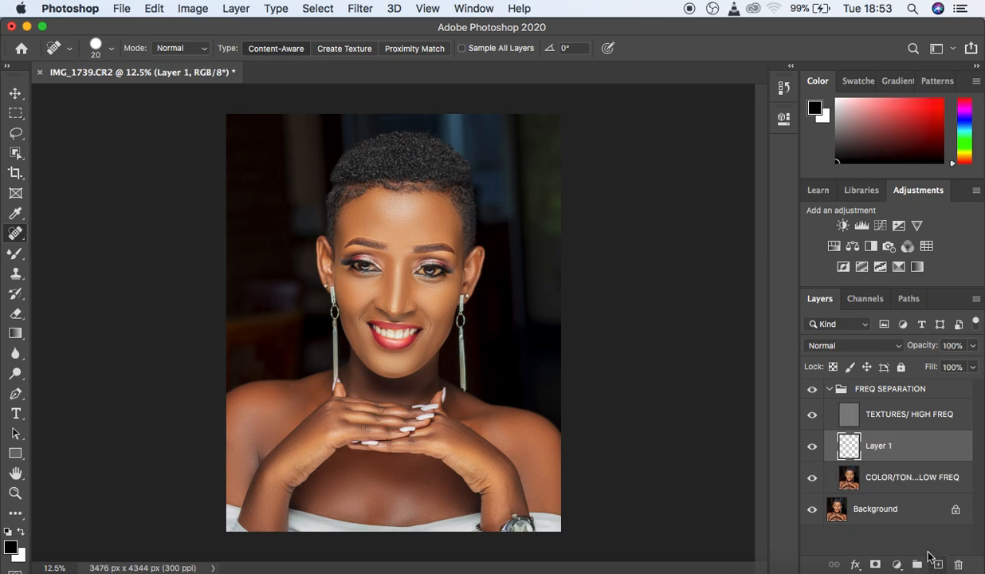
left_click(15, 255)
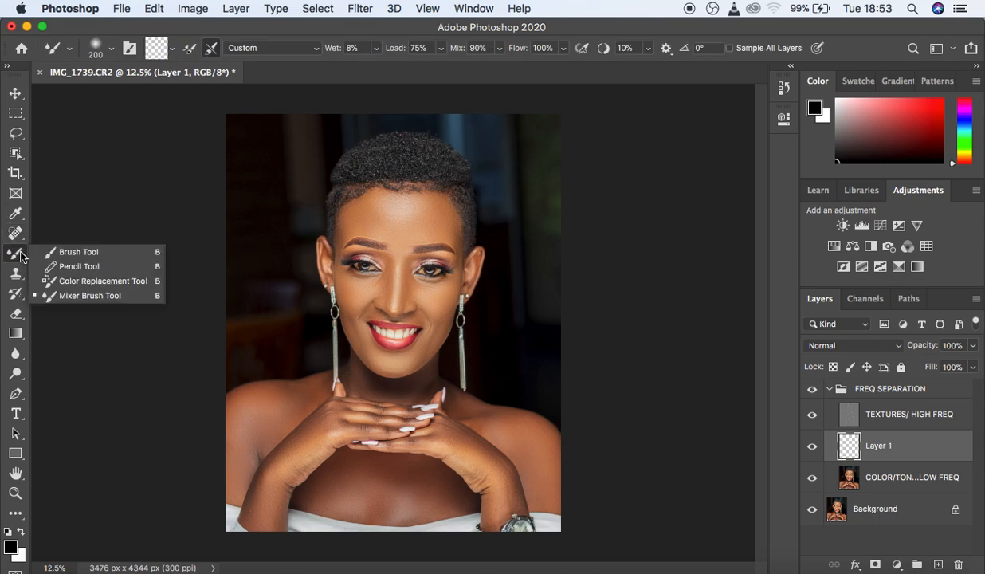
left_click(88, 256)
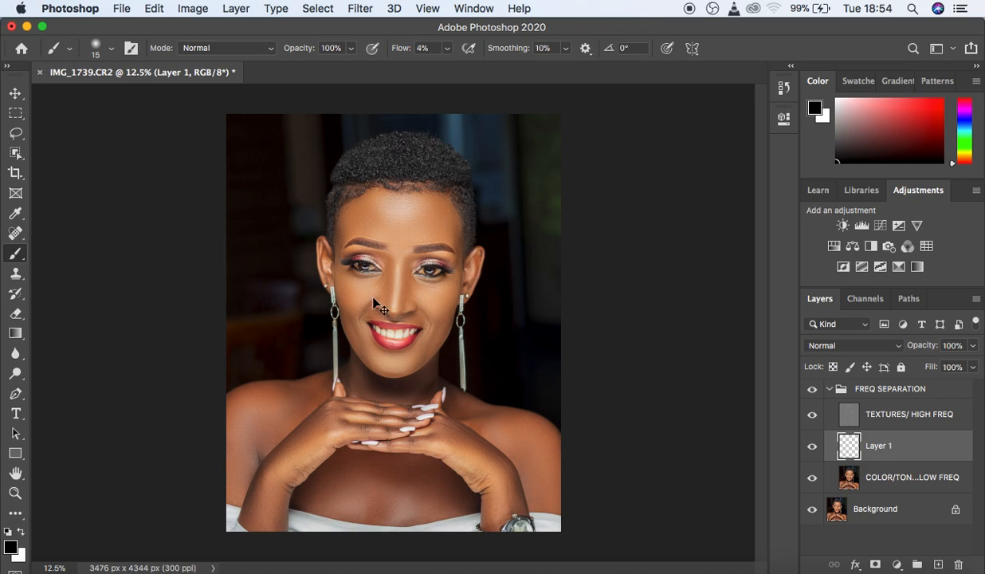
Step: Sample a light skin tone from the cheek beneath the eye and enlarge the brush to 400
key("super+plus")
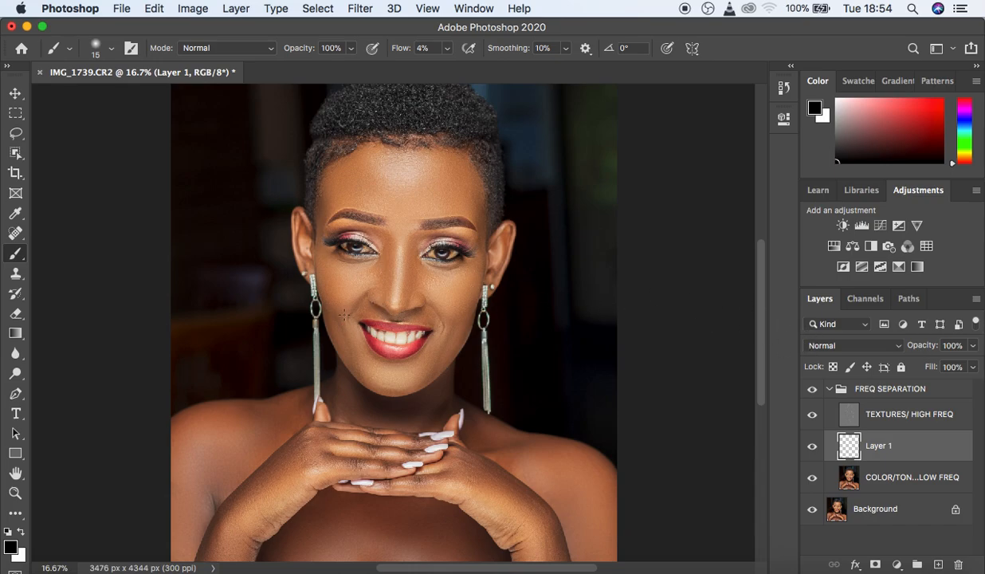
left_click(430, 280, "alt")
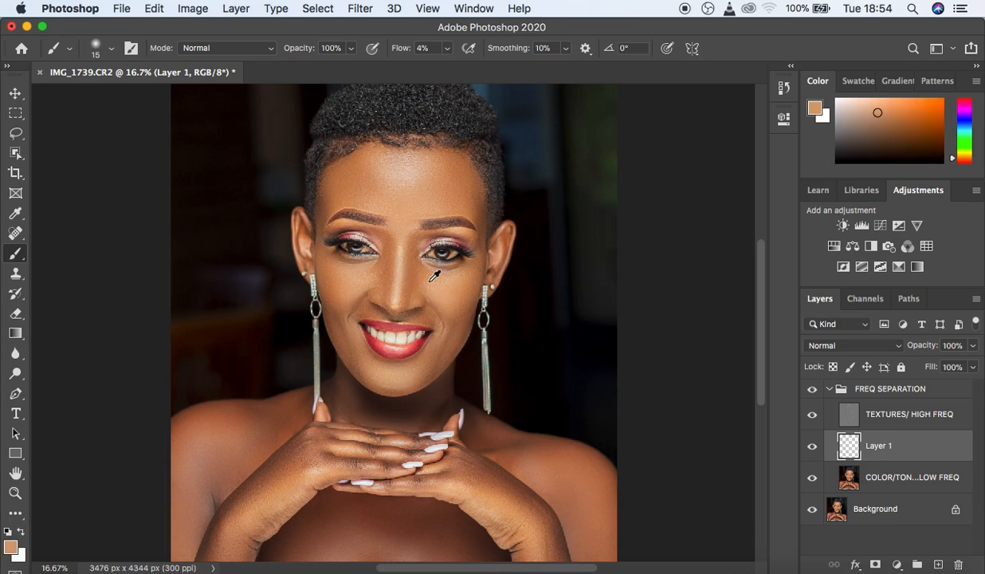
left_click(445, 284, "alt")
left_click(443, 287, "alt")
left_click(440, 287, "alt")
left_click(442, 284, "alt")
key("bracketright")
key("bracketright")
key("bracketright")
key("bracketright")
key("bracketright")
key("bracketright")
key("bracketright")
key("bracketright")
key("bracketright")
key("bracketright")
key("bracketright")
key("bracketright")
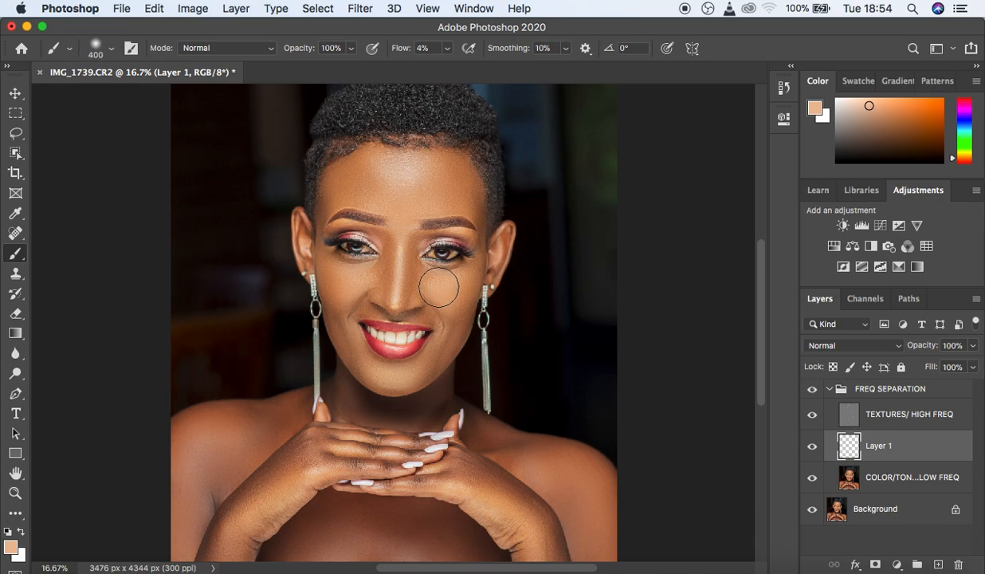
Step: Paint the sampled skin tone over the arm, chest, and neck area on the new blank layer
mouse_move(484, 440)
left_mouse_down()
mouse_move(543, 483)
mouse_move(510, 442)
mouse_move(585, 504)
mouse_move(567, 469)
mouse_move(607, 534)
mouse_move(568, 499)
mouse_move(594, 554)
mouse_move(568, 524)
left_mouse_up()
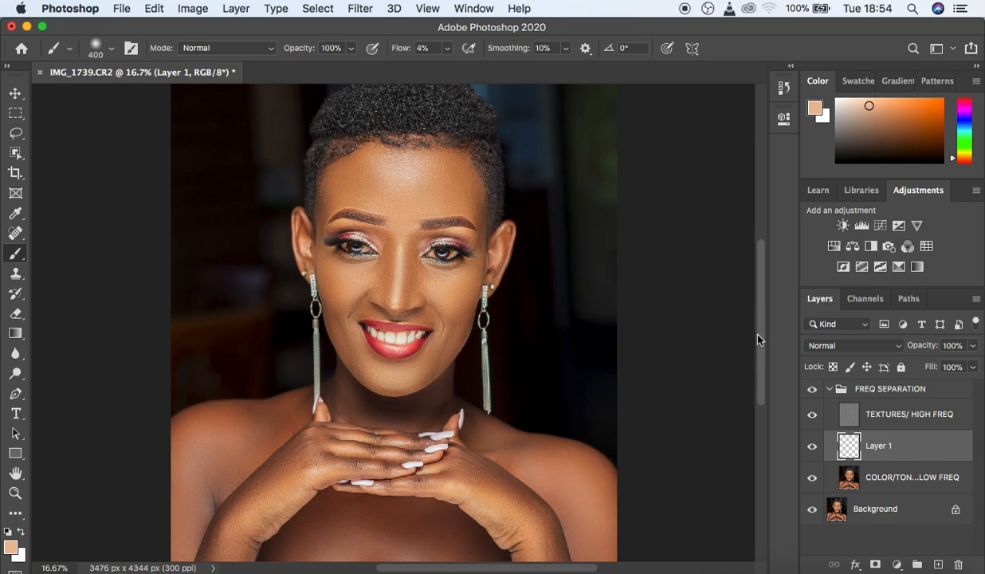
scroll(769, 369, "down", 3)
scroll(769, 369, "down", 3)
mouse_move(517, 407)
left_mouse_down()
mouse_move(550, 472)
mouse_move(508, 411)
mouse_move(440, 367)
mouse_move(477, 381)
mouse_move(409, 343)
mouse_move(432, 358)
mouse_move(348, 358)
mouse_move(280, 379)
mouse_move(294, 360)
mouse_move(256, 418)
mouse_move(262, 406)
mouse_move(246, 414)
mouse_move(227, 484)
mouse_move(237, 438)
mouse_move(223, 479)
mouse_move(217, 474)
mouse_move(231, 438)
mouse_move(332, 367)
mouse_move(293, 398)
mouse_move(318, 354)
mouse_move(382, 364)
mouse_move(447, 393)
mouse_move(492, 394)
mouse_move(535, 427)
mouse_move(485, 388)
mouse_move(538, 432)
mouse_move(562, 482)
mouse_move(529, 435)
left_mouse_up()
mouse_move(336, 449)
left_mouse_down()
mouse_move(431, 463)
mouse_move(313, 453)
mouse_move(375, 470)
mouse_move(441, 457)
mouse_move(314, 454)
mouse_move(325, 464)
mouse_move(306, 456)
mouse_move(338, 427)
mouse_move(401, 432)
mouse_move(451, 469)
mouse_move(417, 477)
mouse_move(288, 459)
mouse_move(346, 440)
mouse_move(420, 446)
mouse_move(475, 451)
left_mouse_up()
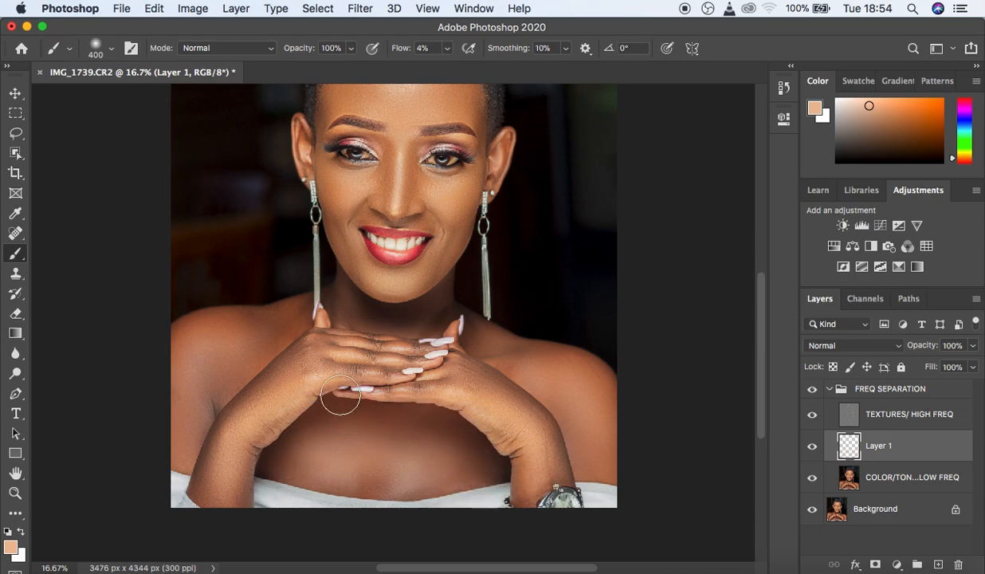
mouse_move(413, 319)
left_mouse_down()
mouse_move(369, 321)
mouse_move(333, 294)
mouse_move(350, 315)
mouse_move(289, 321)
mouse_move(264, 354)
mouse_move(296, 326)
mouse_move(208, 405)
mouse_move(191, 438)
mouse_move(187, 363)
mouse_move(224, 337)
mouse_move(303, 318)
mouse_move(233, 339)
mouse_move(179, 438)
mouse_move(180, 352)
mouse_move(208, 330)
mouse_move(239, 319)
mouse_move(407, 333)
mouse_move(344, 331)
left_mouse_up()
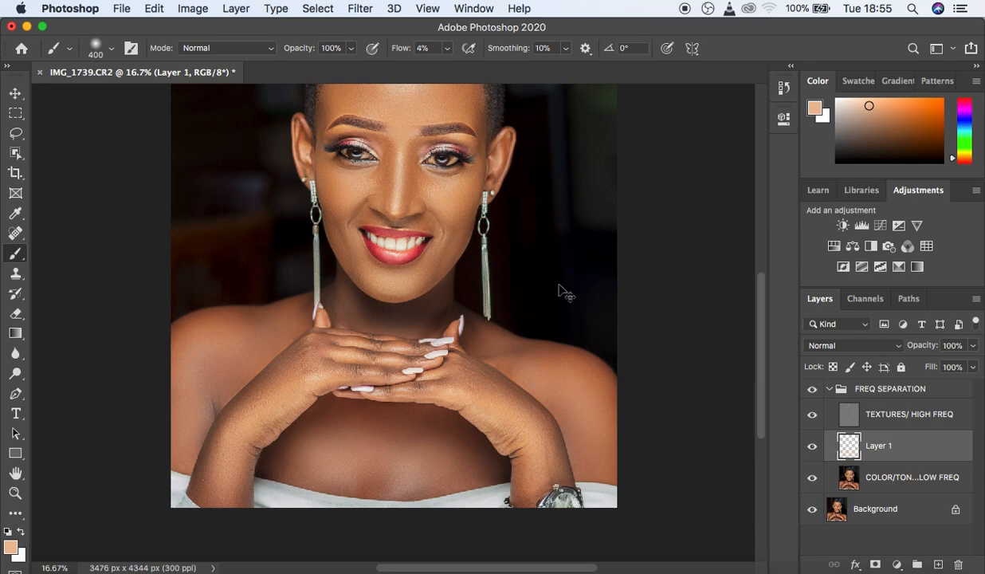
Step: Compare the portrait with and without the painted skin-tone layer, both close up and as a whole
left_click(811, 447)
left_click(812, 448)
left_click(811, 448)
left_click(812, 447)
left_click(812, 448)
left_click(812, 447)
key("super+minus")
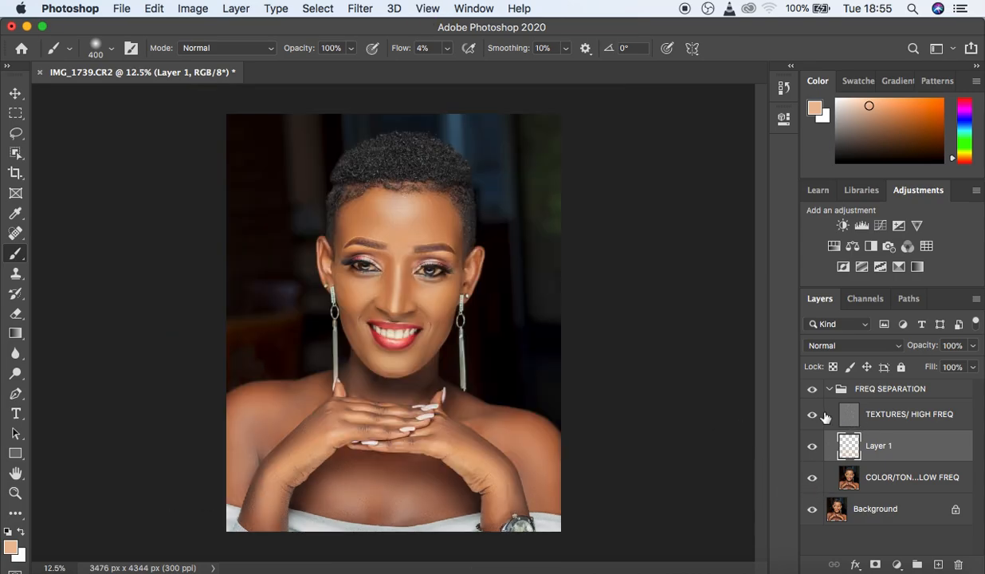
left_click(813, 453)
left_click(813, 454)
left_click(814, 453)
left_click(813, 452)
Step: Lower the painted skin-tone layer's opacity to 64% and collapse the FREQ SEPARATION group
left_click(974, 346)
left_click_drag(933, 363, 949, 372)
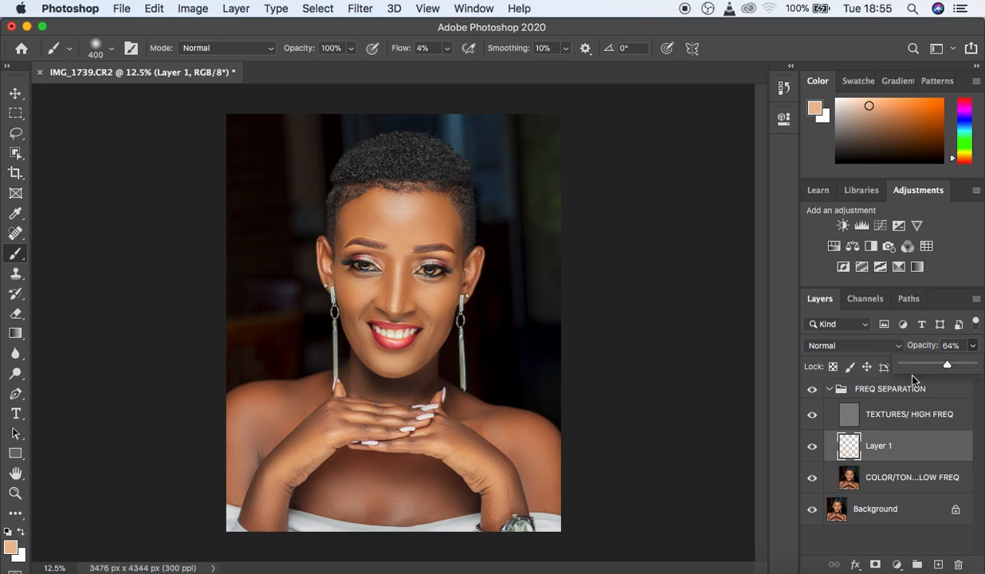
left_click(830, 390)
Step: Check the overall retouch by toggling the visibility of the collapsed FREQ SEPARATION group
left_click(812, 390)
left_click(813, 391)
left_click(812, 390)
left_click(813, 390)
left_click(812, 390)
left_click(812, 390)
left_click(812, 390)
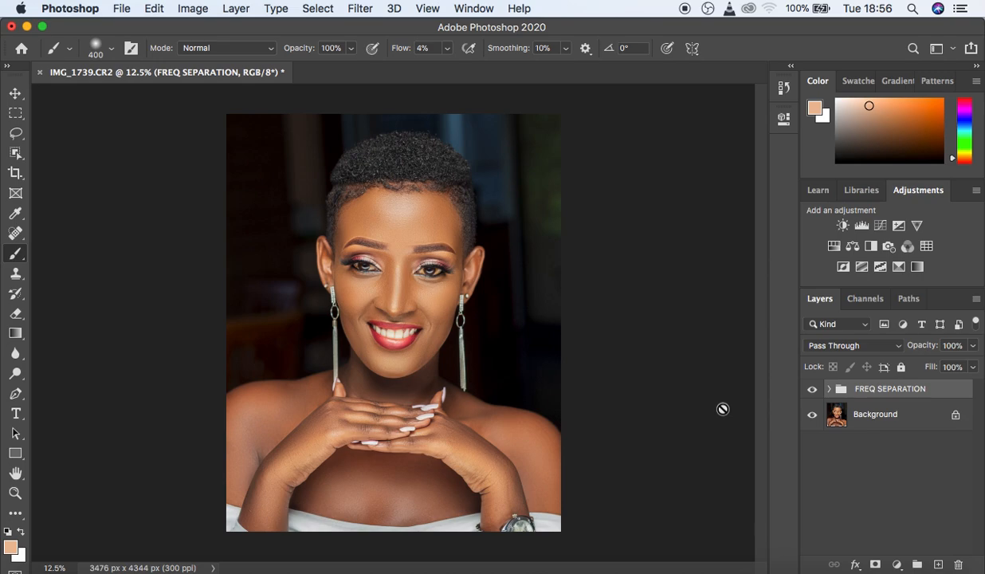
Step: Add a Curves adjustment layer above the FREQ SEPARATION group and raise the RGB curve's midpoint to brighten the image
left_click(897, 564)
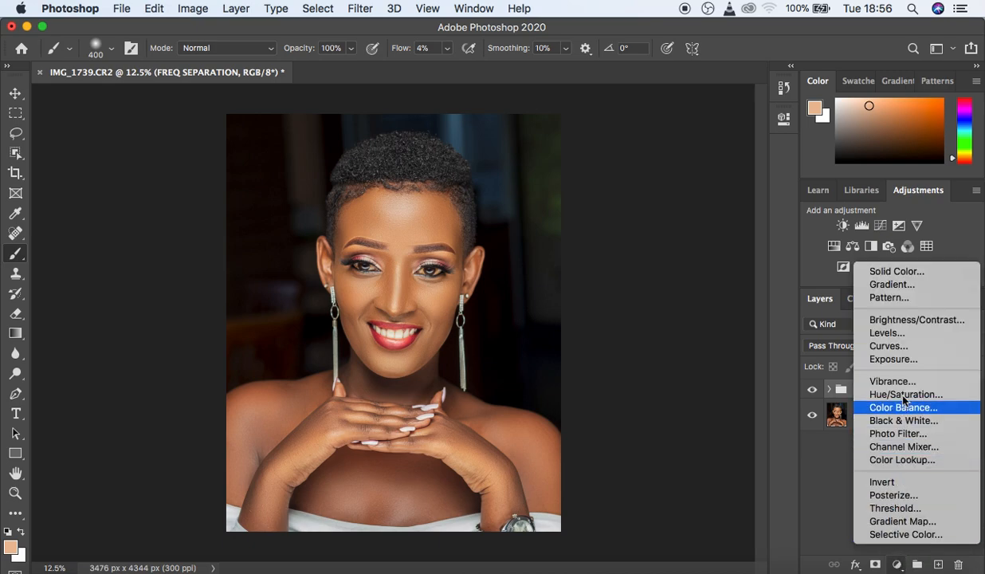
left_click(877, 346)
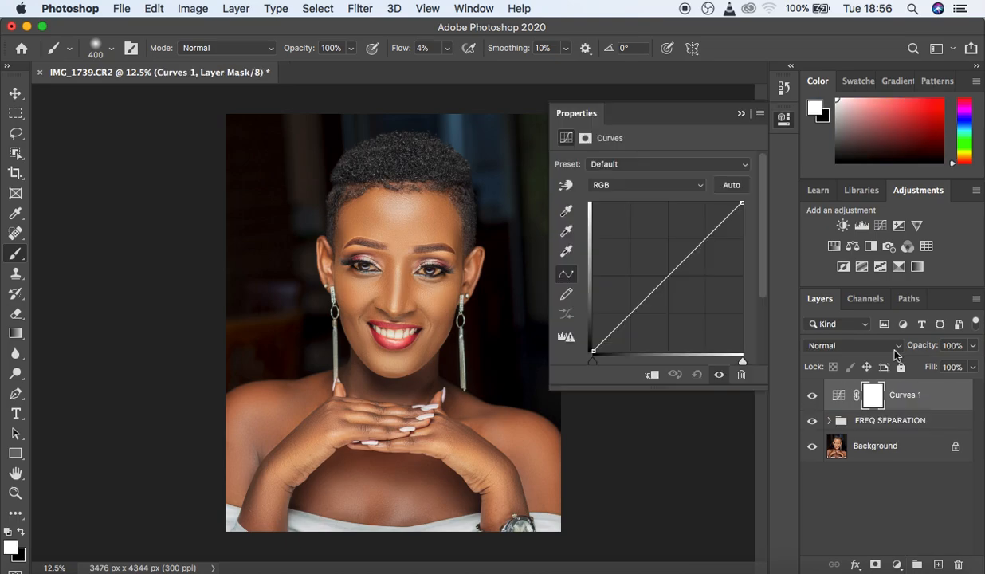
left_click(666, 274)
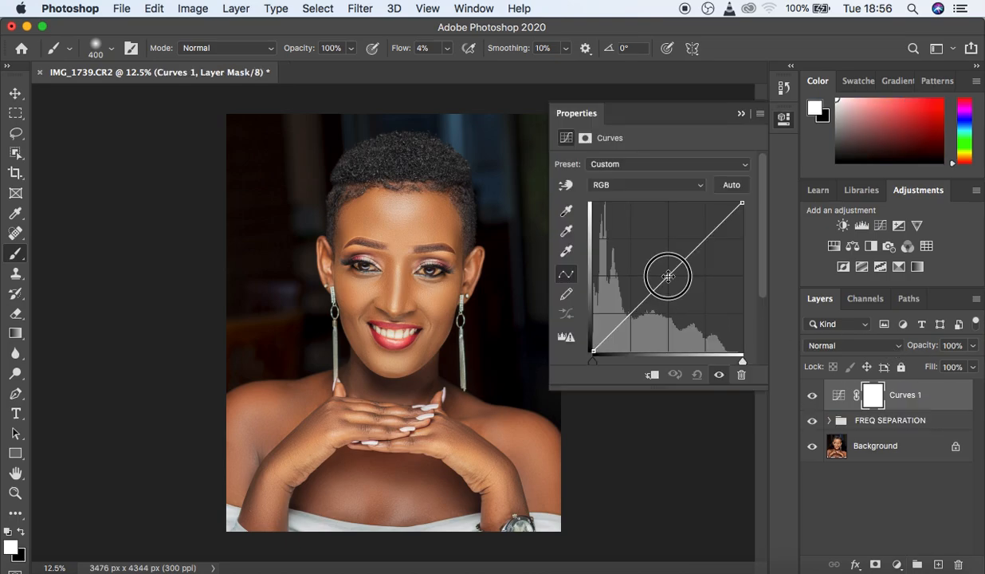
left_click_drag(667, 275, 659, 267)
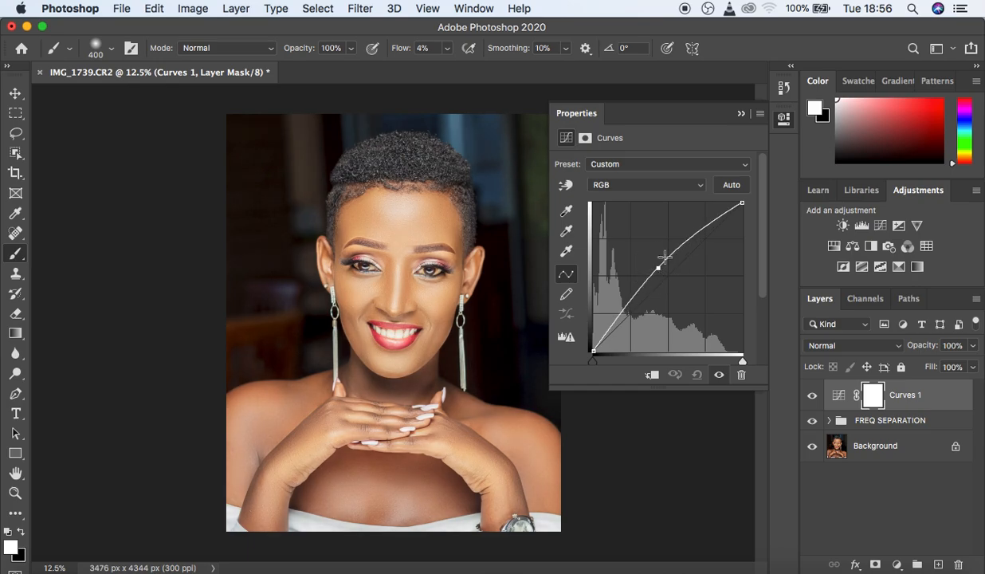
left_click(741, 114)
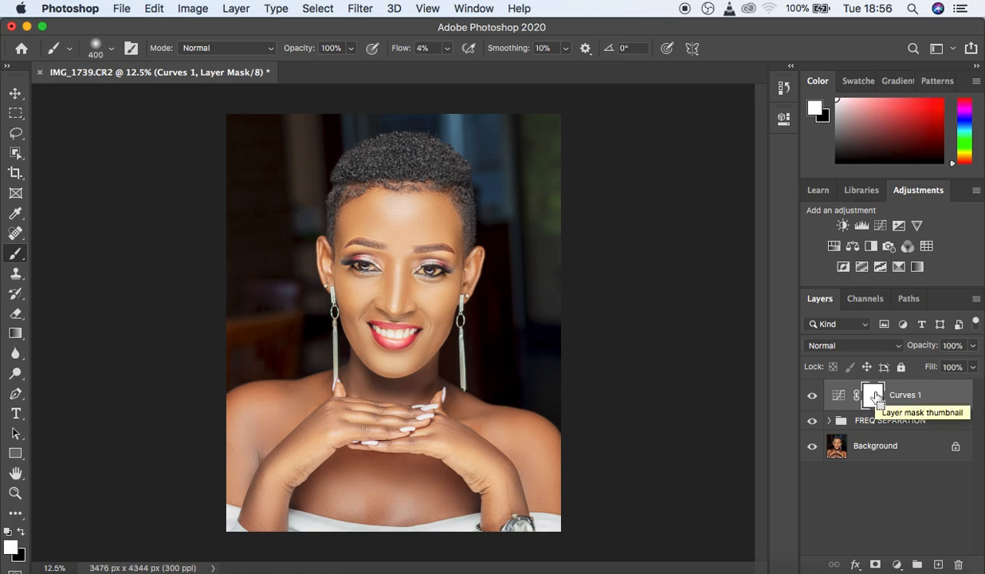
Step: Invert the Curves layer's mask to black and rename the layer "dodge"
key("super+i")
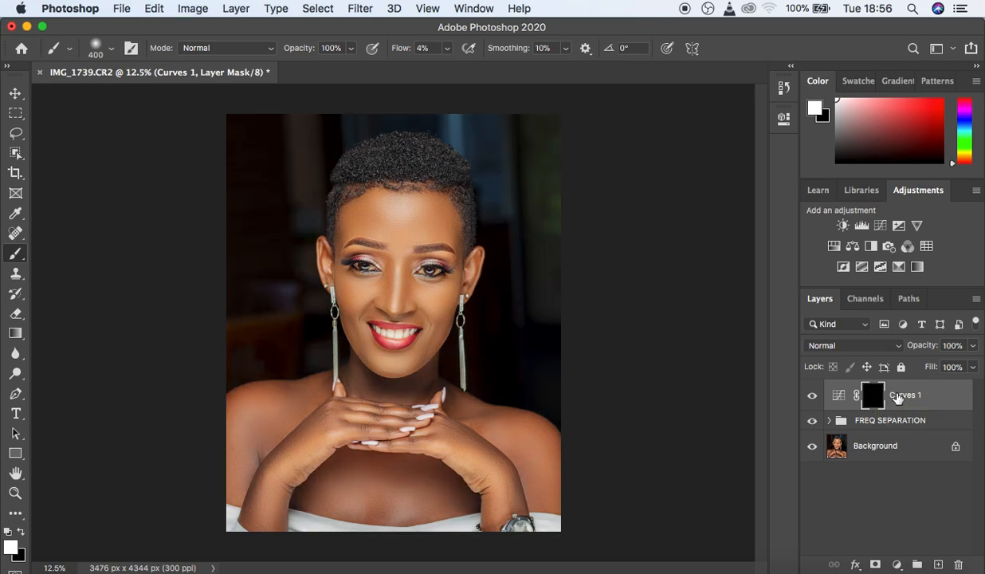
double_click(896, 394)
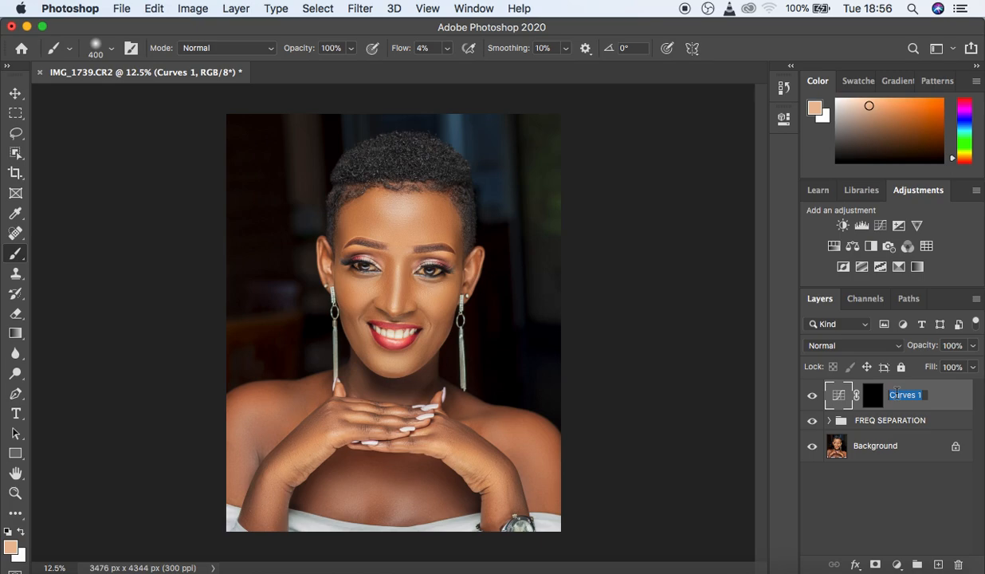
type("d")
type("odge")
key("Return")
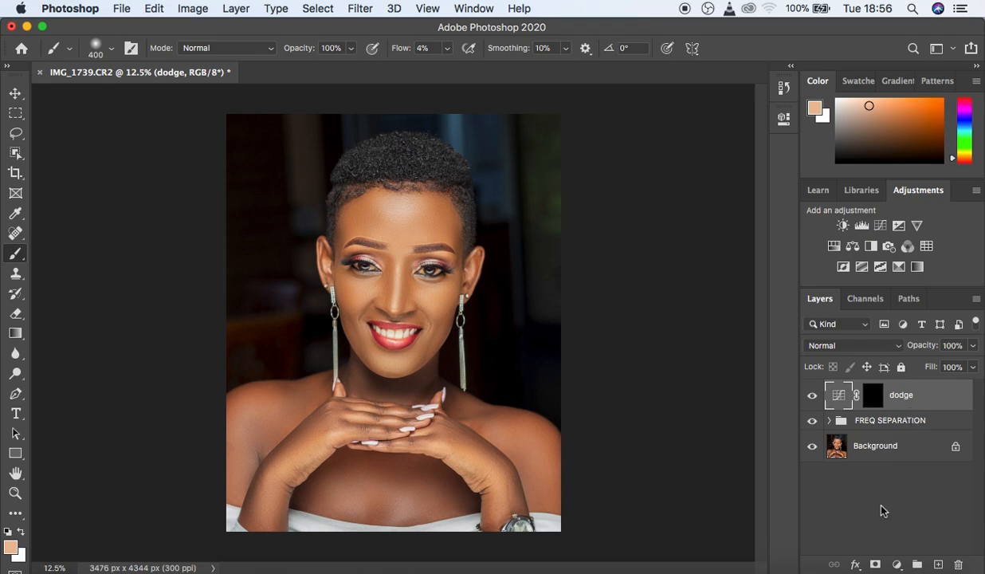
Step: Add a second Curves adjustment layer above the dodge layer and lower the RGB curve's midpoint to darken the image
left_click(897, 564)
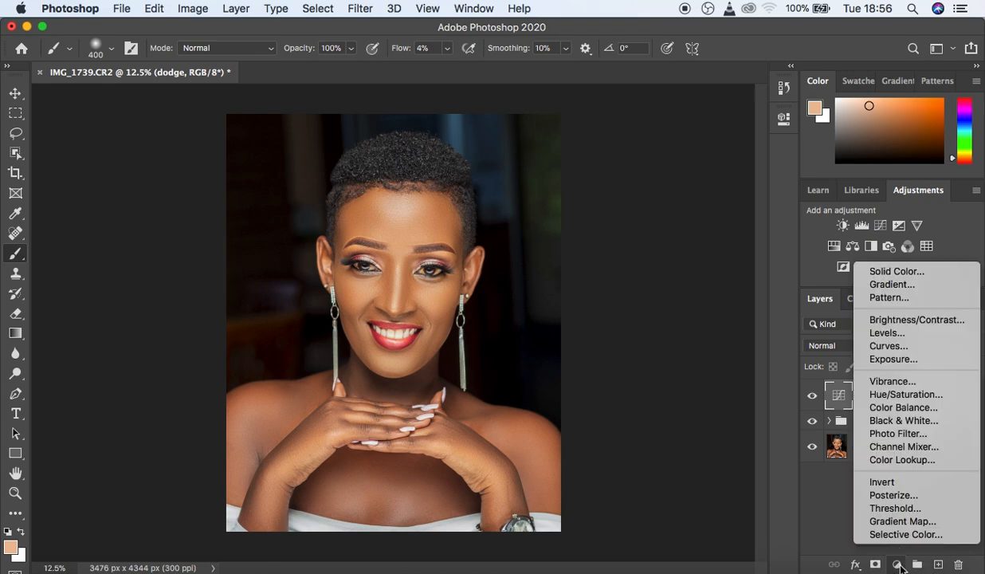
left_click(889, 345)
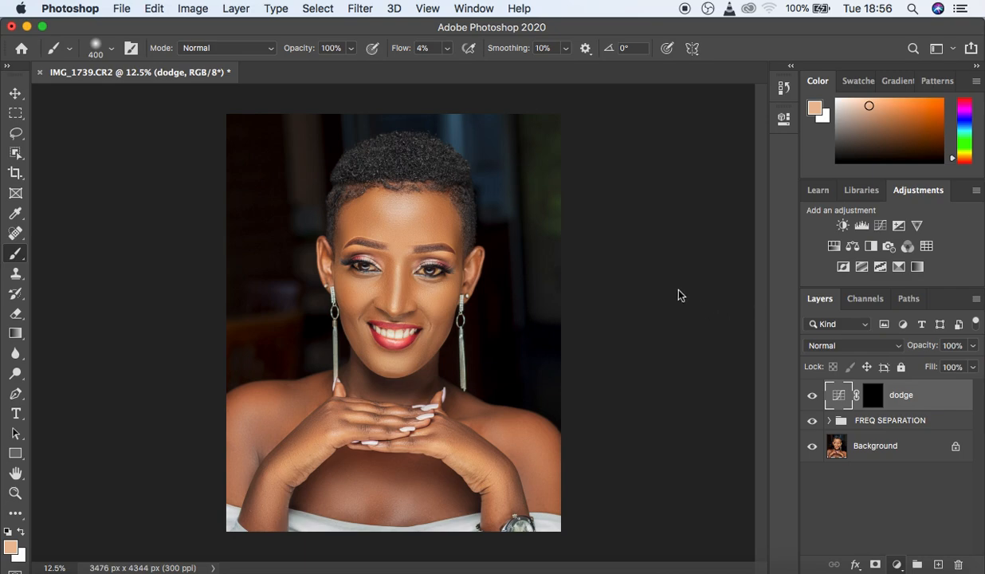
left_click_drag(666, 277, 676, 286)
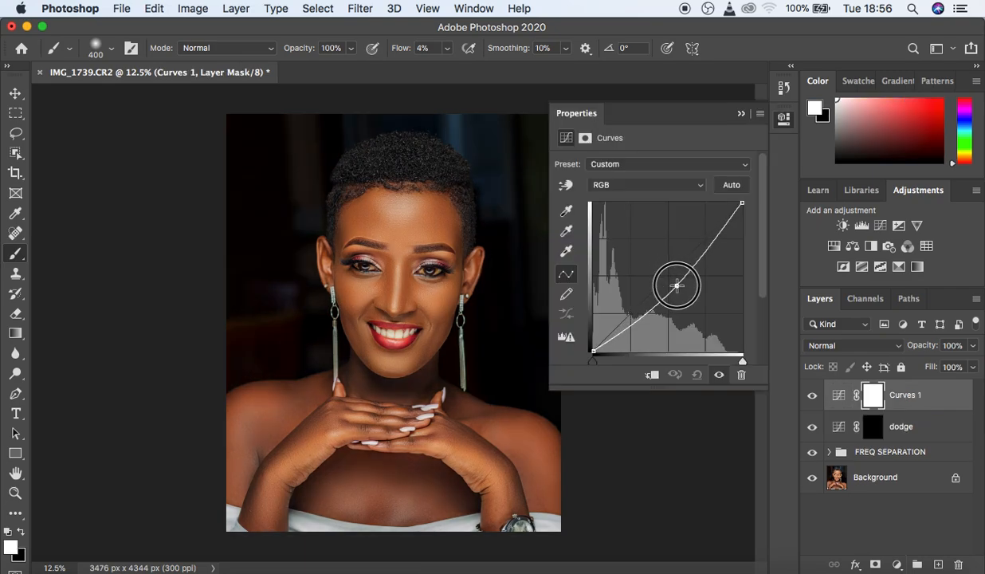
left_click(741, 114)
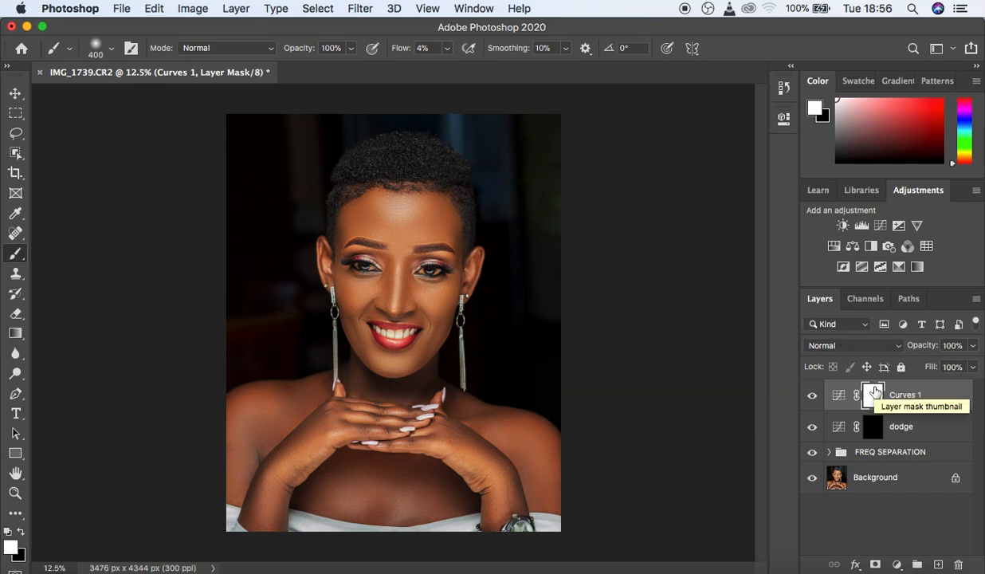
Step: Invert the new darkening Curves layer's mask to black and rename the layer "burn"
key("super+i")
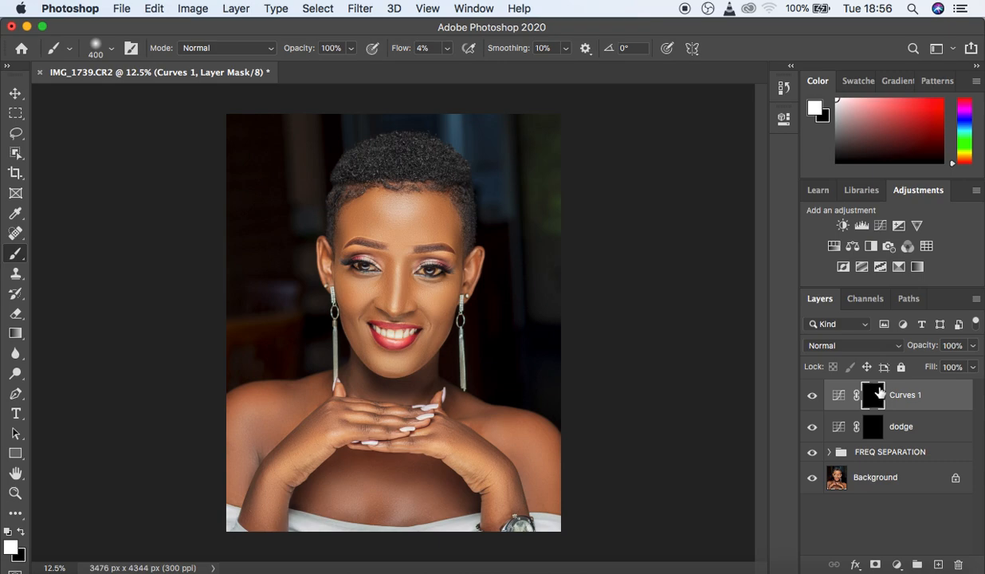
double_click(902, 395)
type("burn")
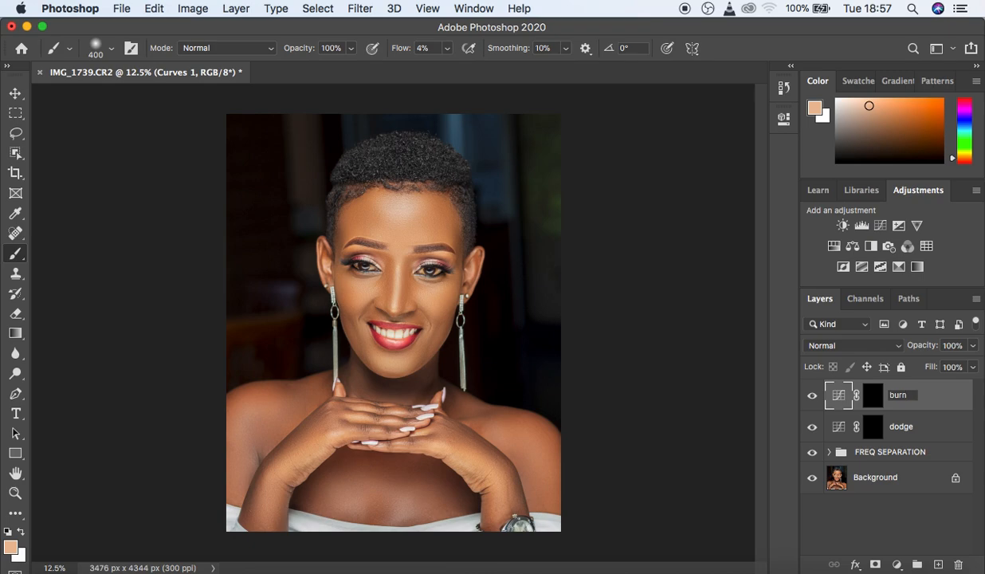
key("Return")
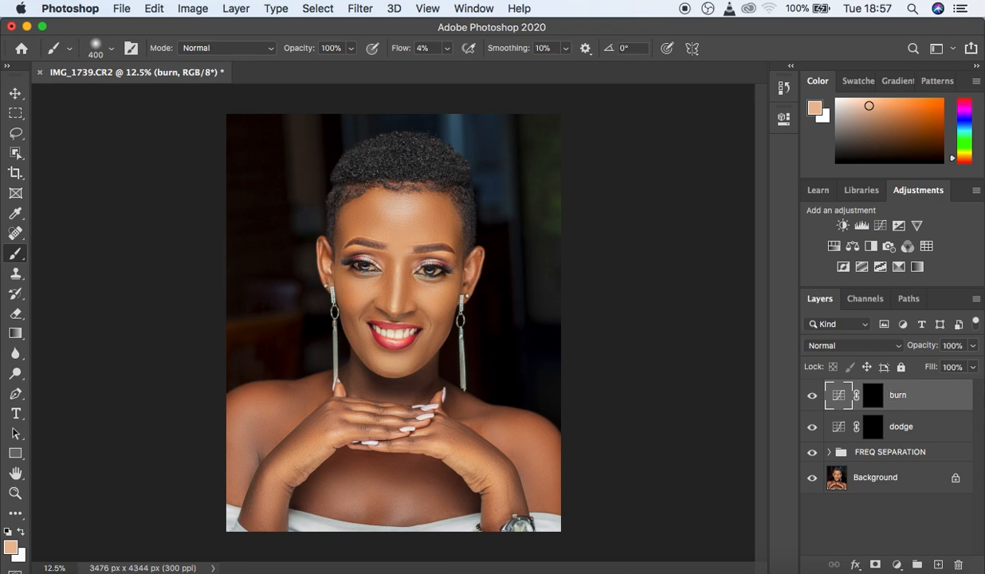
Step: Put the burn and dodge layers together in a group named "DODGE AND BURN"
left_click(941, 423, "shift")
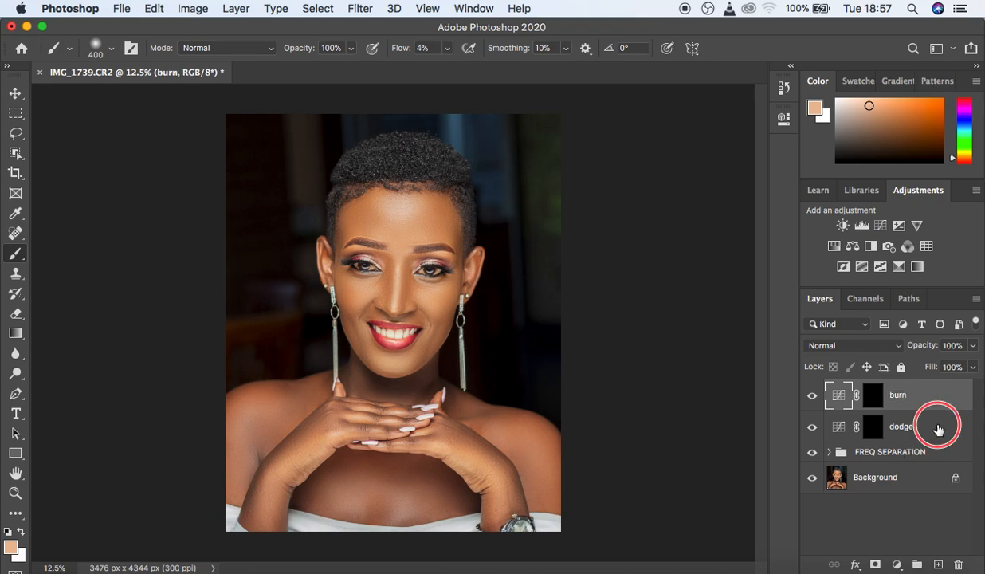
mouse_move(933, 407)
left_mouse_down()
mouse_move(926, 455)
mouse_move(935, 535)
mouse_move(917, 564)
left_mouse_up()
double_click(861, 388)
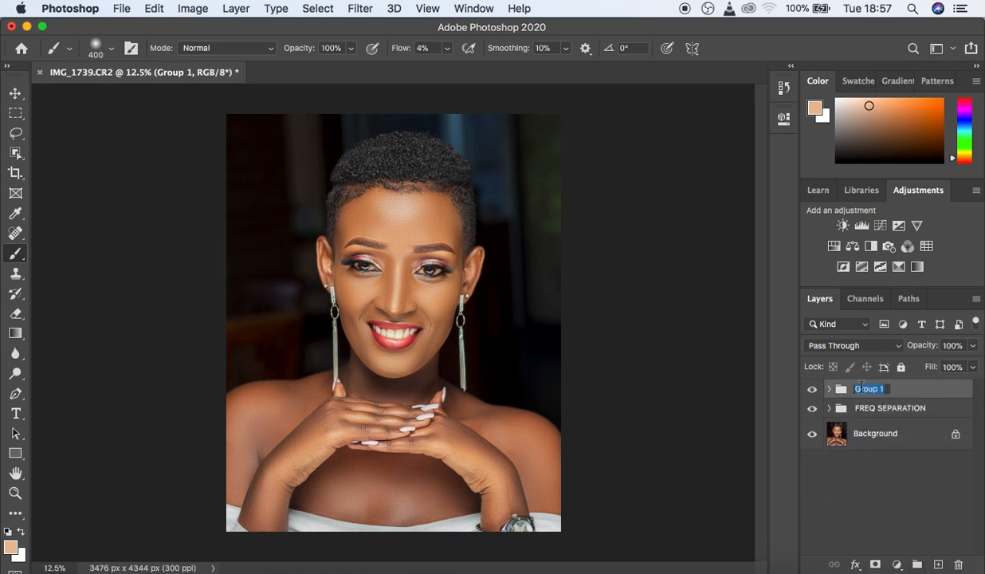
type("DODGE AND BURN")
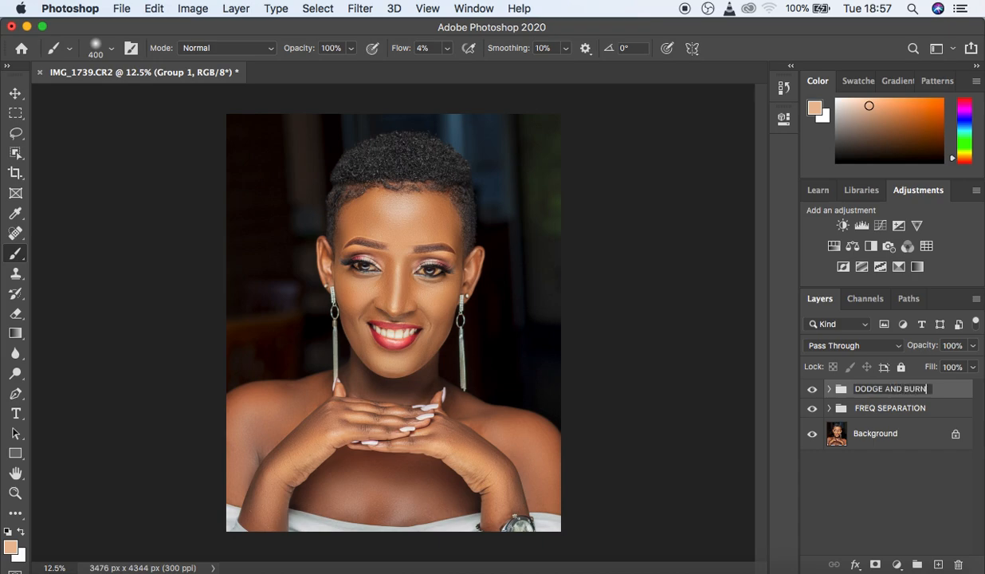
key("Return")
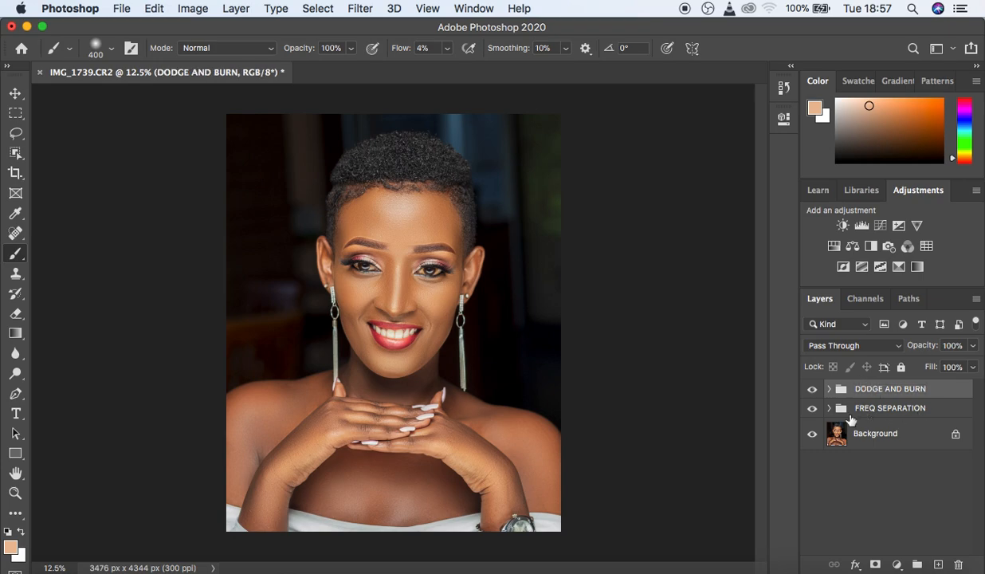
Step: Add a Black & White adjustment layer above the burn layer inside the DODGE AND BURN group and set its Reds to -57
left_click(829, 389)
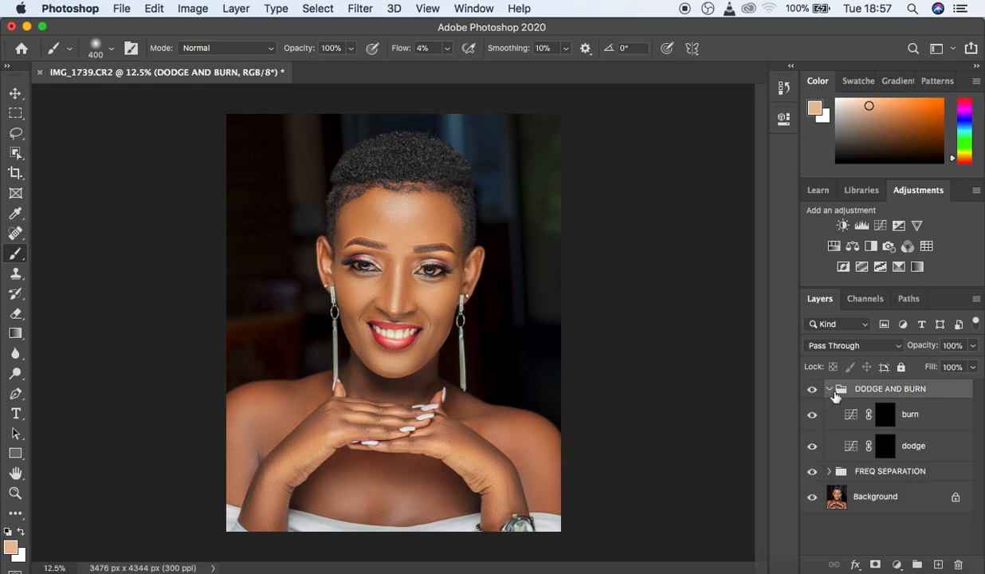
left_click(923, 420)
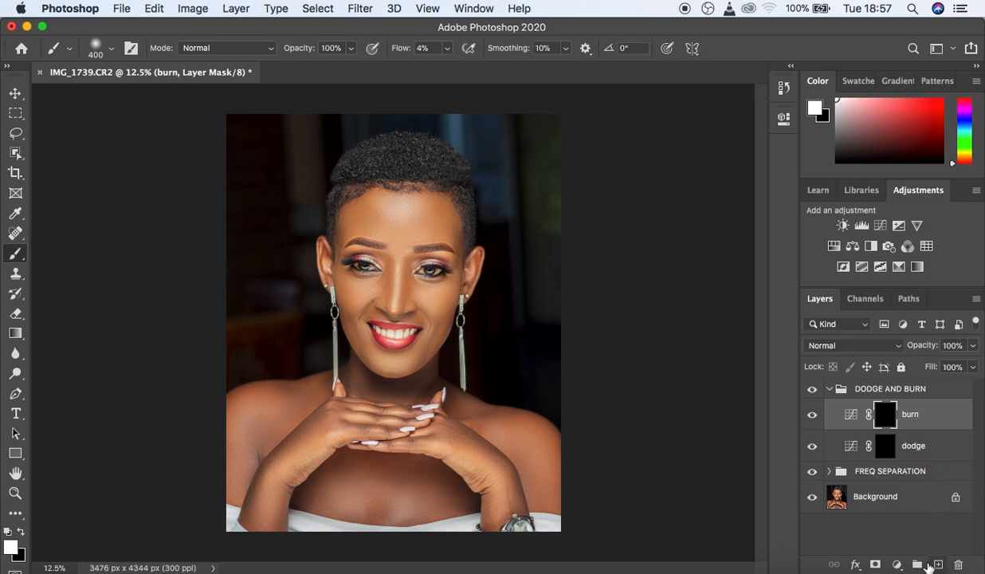
left_click(897, 564)
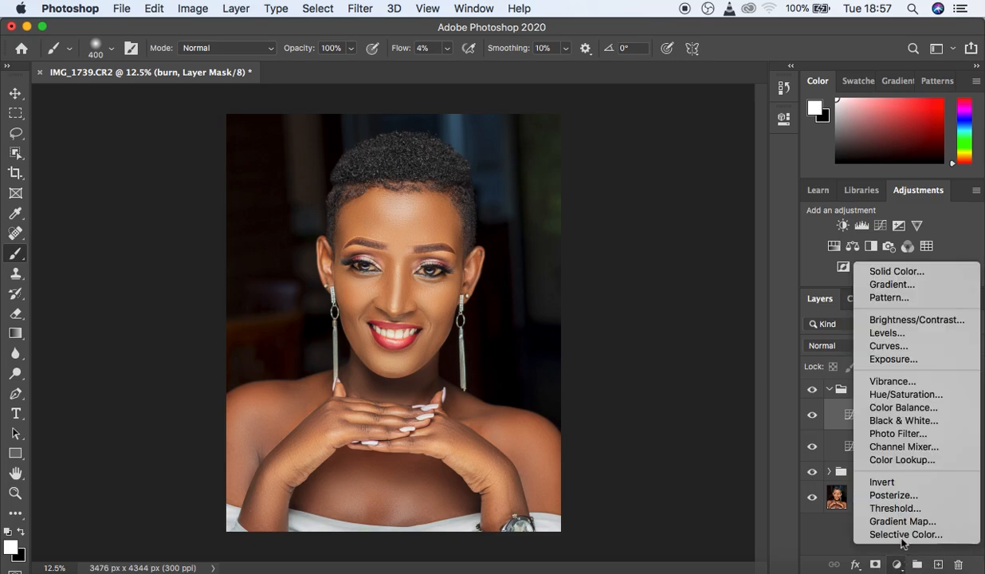
left_click(864, 418)
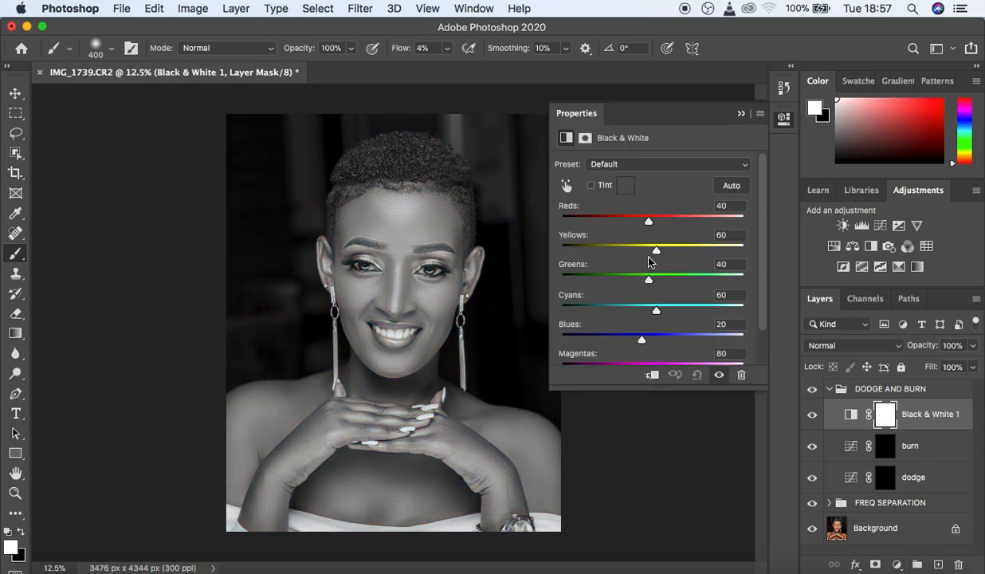
left_click_drag(648, 226, 616, 225)
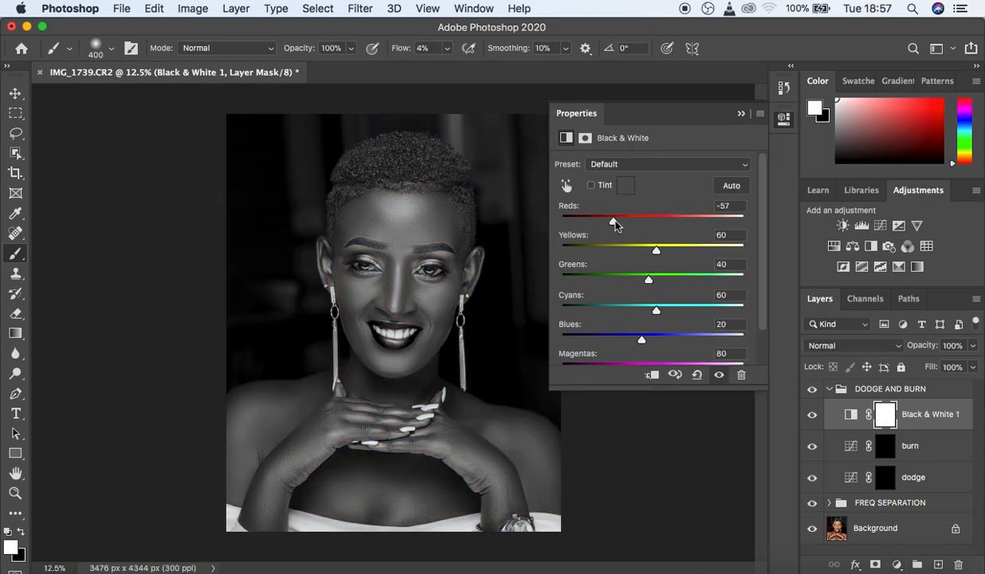
left_click(742, 116)
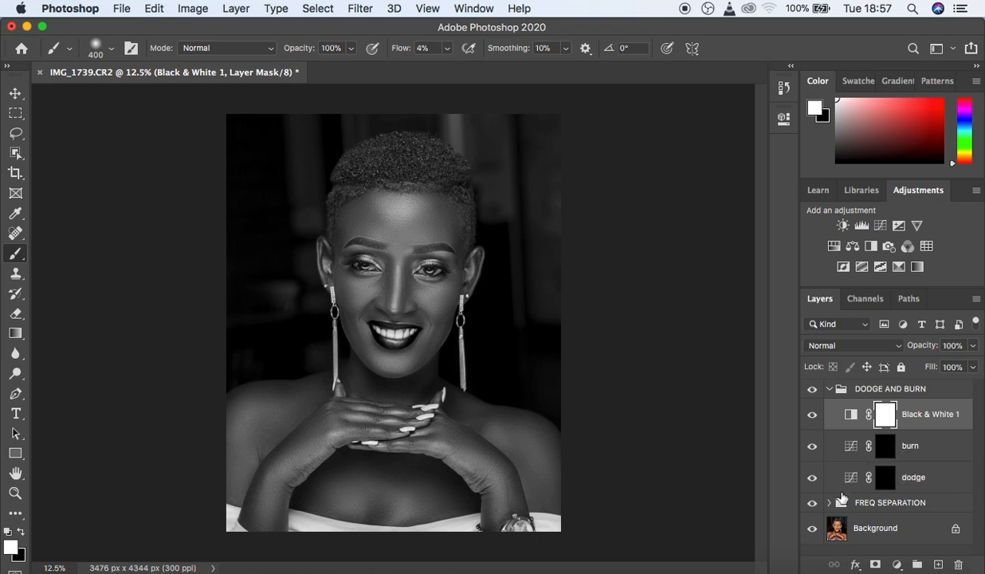
Step: Compare the monochrome image with and without the FREQ SEPARATION group, leaving the group hidden
left_click(812, 503)
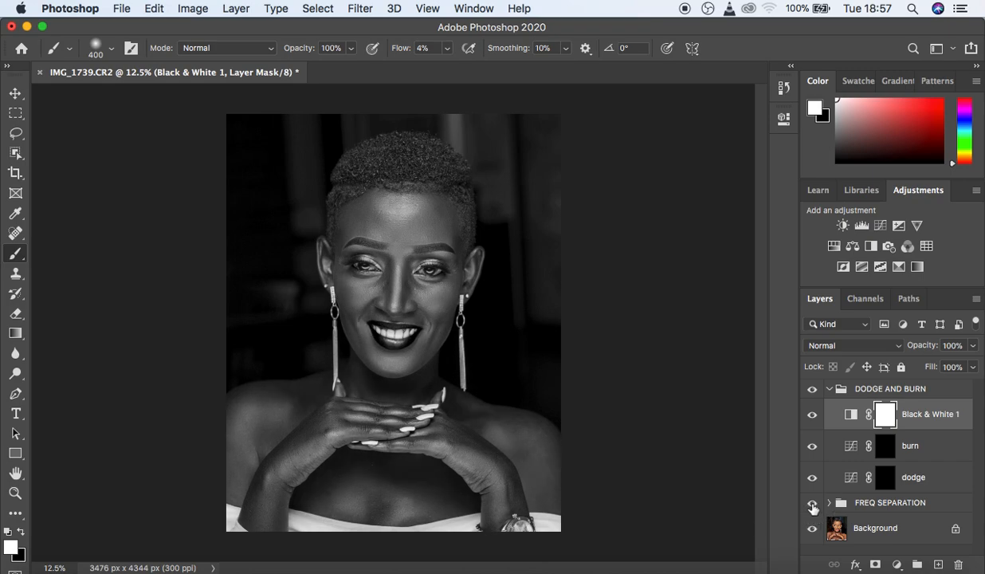
left_click(813, 505)
left_click(812, 506)
left_click(813, 506)
left_click(812, 506)
left_click(812, 506)
left_click(813, 506)
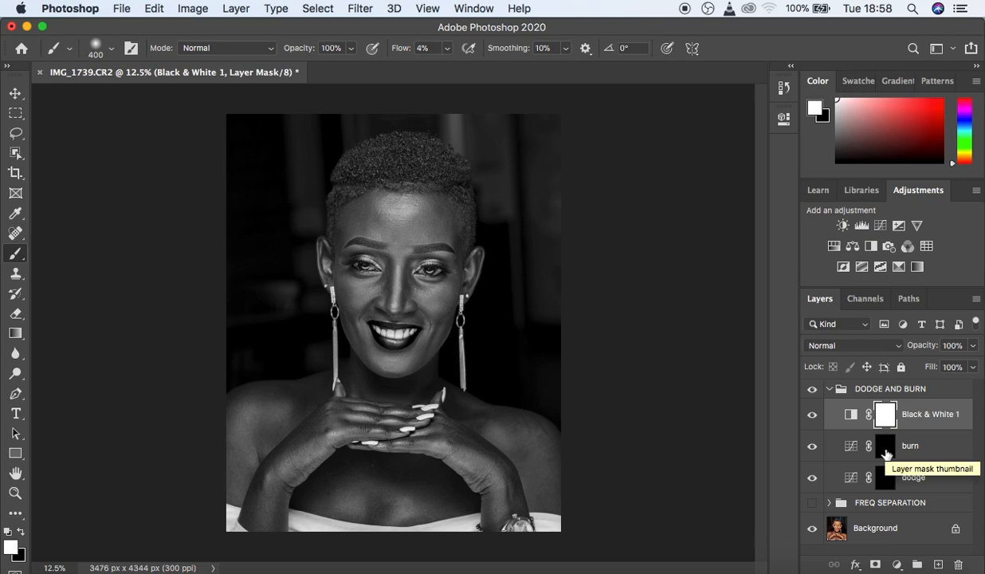
Step: Target the burn layer's mask and set the brush to 8% opacity, 100% flow and 0% smoothing
left_click(887, 453)
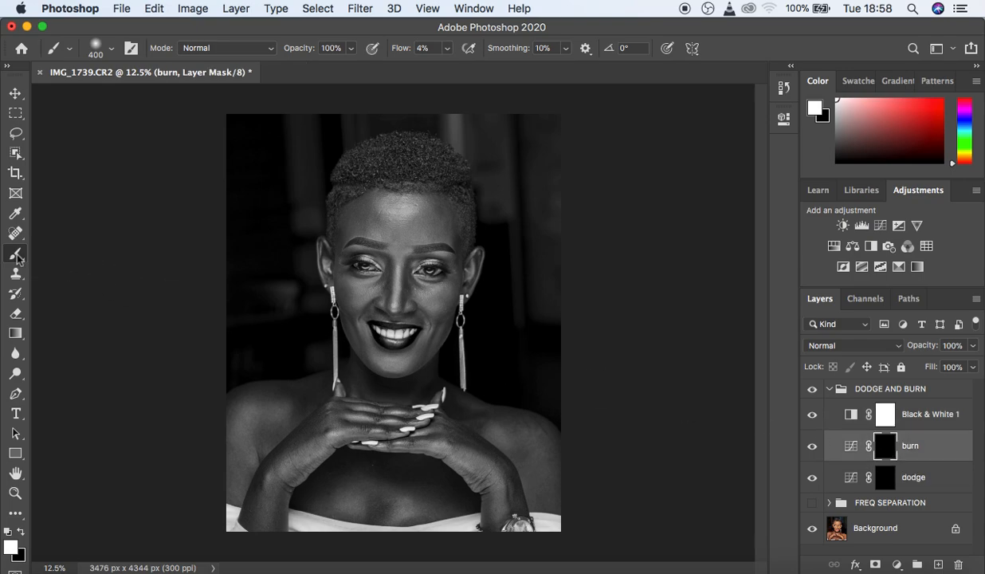
left_click_drag(350, 50, 286, 72)
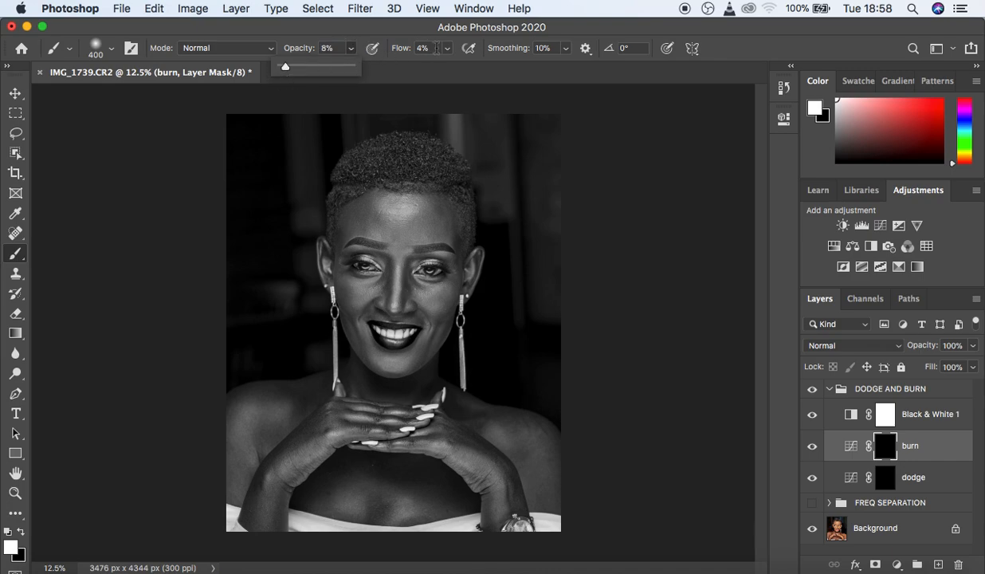
left_click(448, 48)
left_click_drag(449, 69, 556, 83)
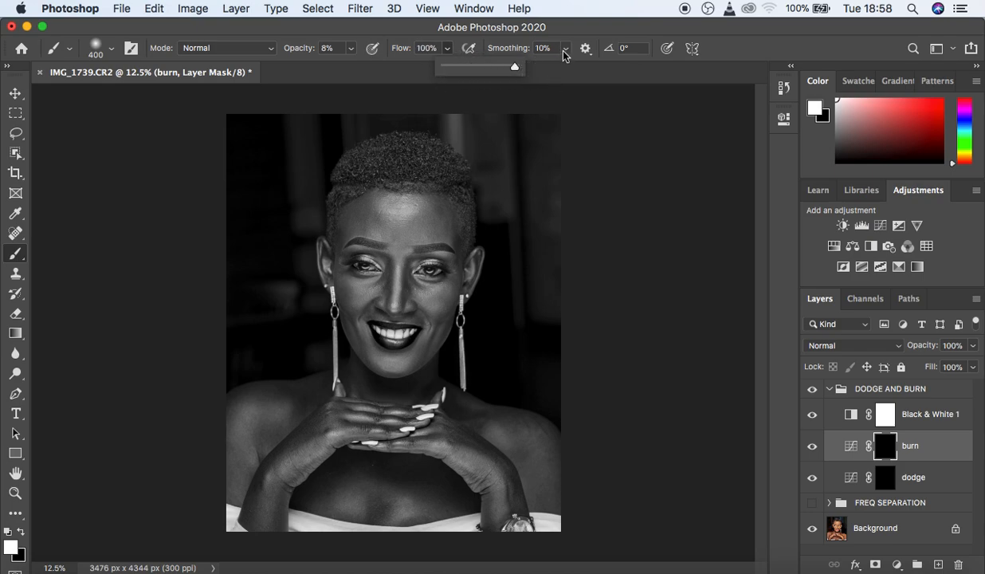
left_click(566, 50)
left_click_drag(563, 68, 533, 74)
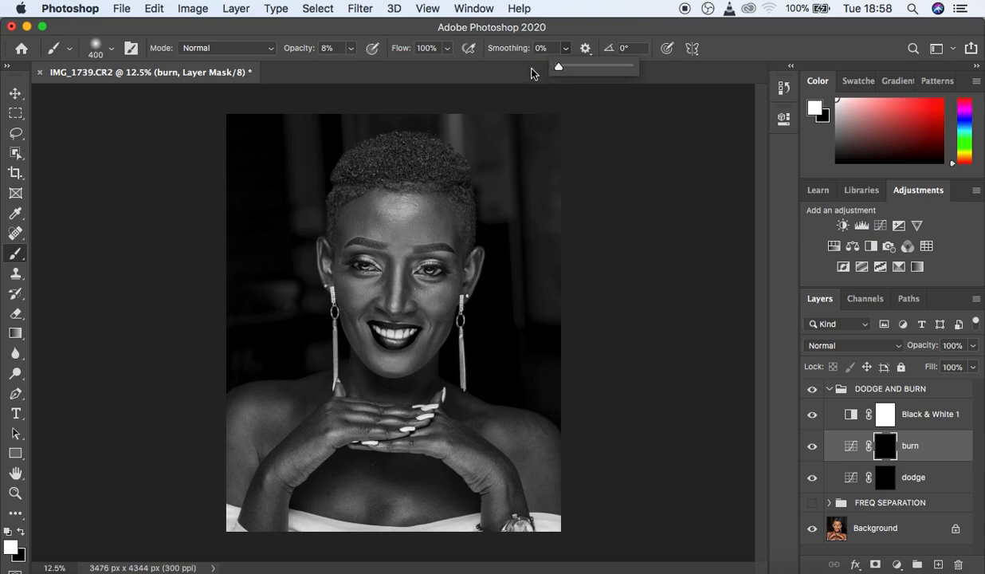
left_click(559, 131)
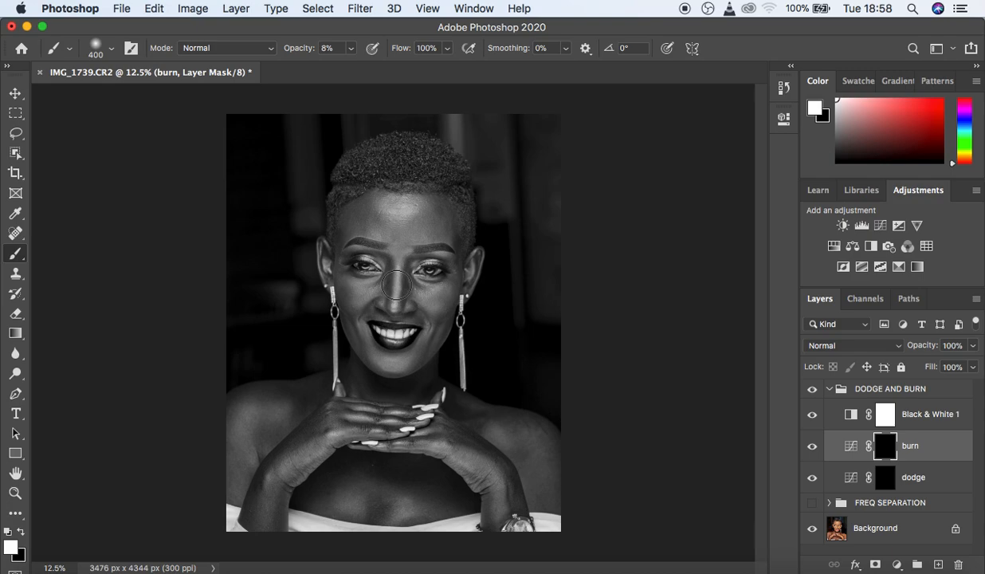
Step: Paint white on the burn mask along the nose with a reduced brush to deepen its shading
key("super+plus")
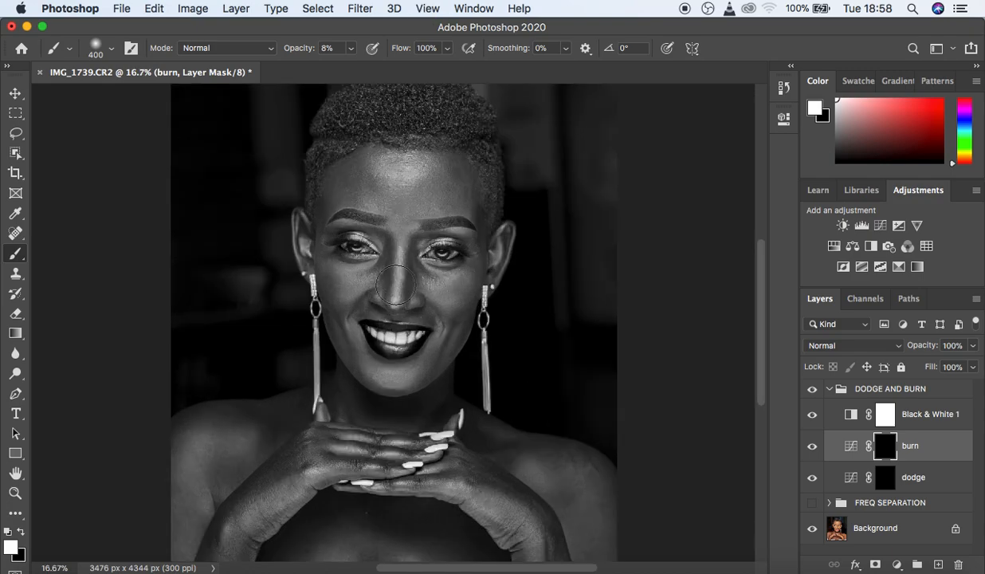
key("bracketleft")
key("bracketleft")
key("bracketleft")
key("bracketleft")
key("bracketleft")
key("bracketright")
key("bracketright")
mouse_move(385, 240)
left_mouse_down()
mouse_move(385, 304)
mouse_move(392, 242)
mouse_move(415, 246)
mouse_move(407, 309)
mouse_move(414, 243)
mouse_move(403, 290)
left_mouse_up()
Step: Paint white on the burn mask down the outer sides of both cheeks and over the hand with a larger brush
key("bracketright")
key("bracketright")
key("bracketright")
key("bracketright")
key("bracketleft")
left_click_drag(308, 252, 337, 323)
left_click_drag(462, 264, 458, 354)
mouse_move(487, 449)
left_mouse_down()
mouse_move(506, 446)
mouse_move(495, 453)
left_mouse_up()
Step: Paint white on the dodge layer's mask over the chin, under both eyes and between the brows
left_click(883, 475)
mouse_move(418, 374)
left_mouse_down()
mouse_move(369, 373)
mouse_move(406, 378)
mouse_move(378, 374)
left_mouse_up()
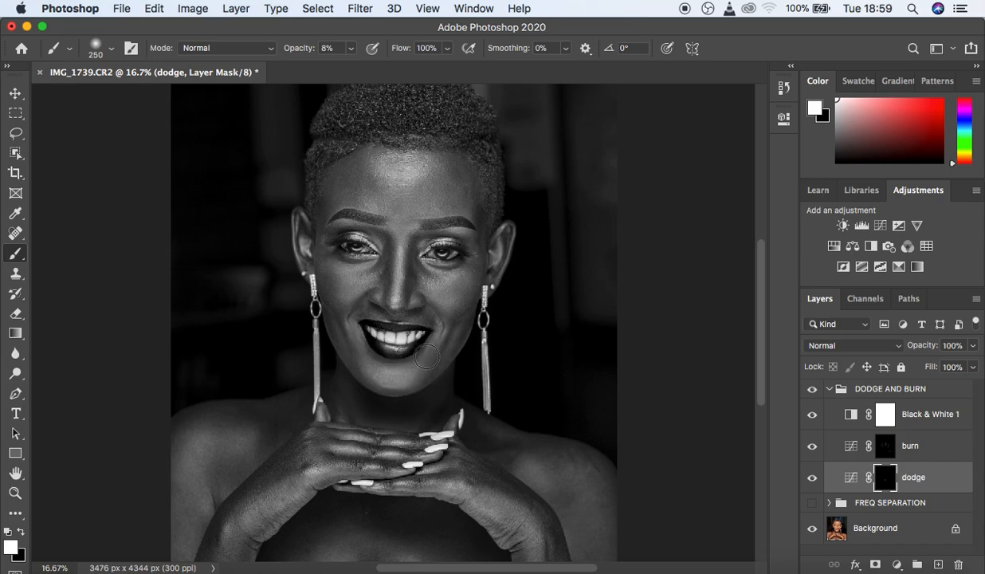
mouse_move(449, 292)
left_mouse_down()
mouse_move(439, 293)
mouse_move(456, 286)
mouse_move(449, 281)
left_mouse_up()
mouse_move(352, 271)
left_mouse_down()
mouse_move(340, 270)
mouse_move(345, 279)
left_mouse_up()
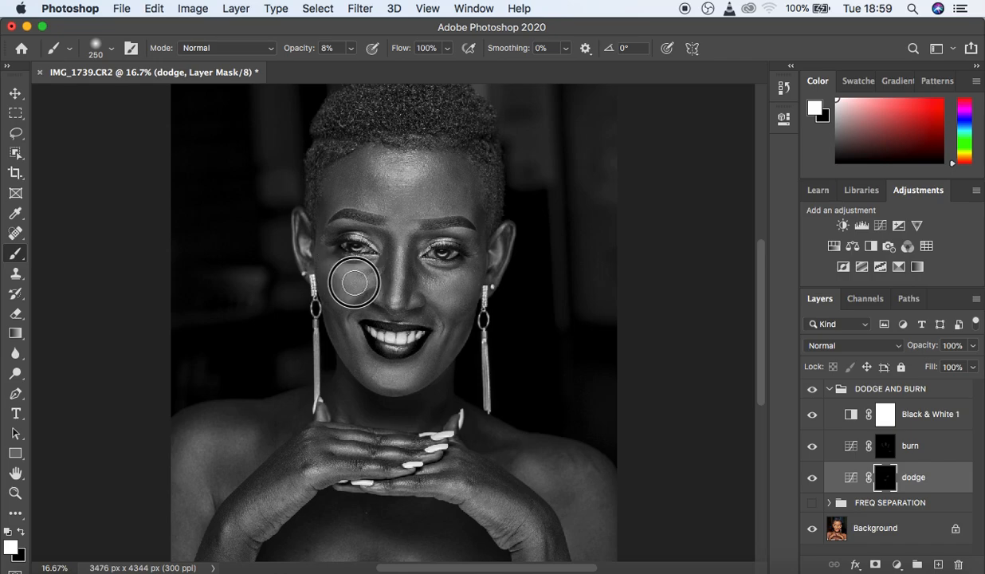
key("bracketleft")
key("bracketleft")
key("bracketleft")
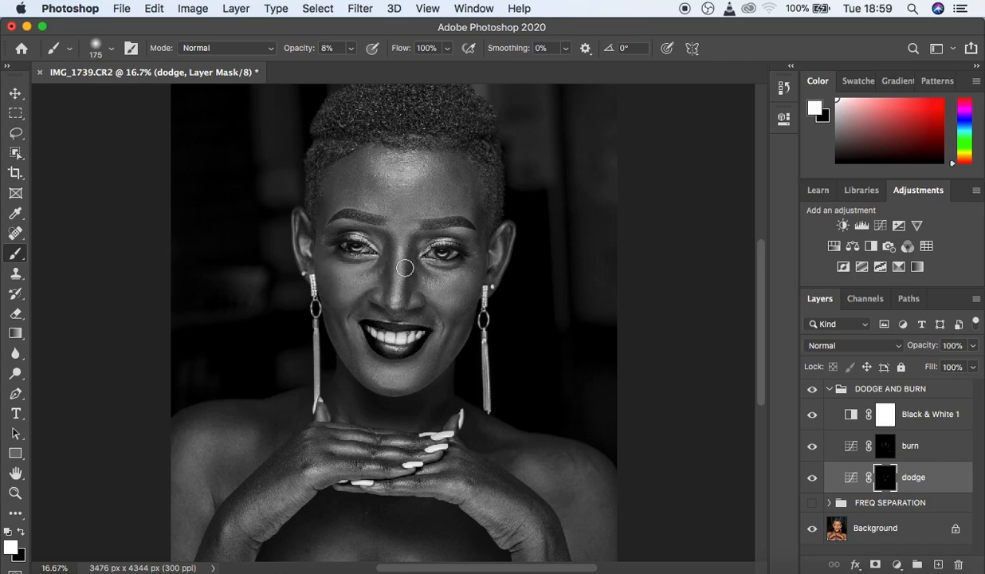
mouse_move(400, 239)
left_mouse_down()
mouse_move(397, 308)
mouse_move(401, 257)
mouse_move(388, 236)
left_mouse_up()
Step: Brighten both hands, the forearm and the fingers by painting white on the dodge mask, using a smaller brush for the fingers
key("super+minus")
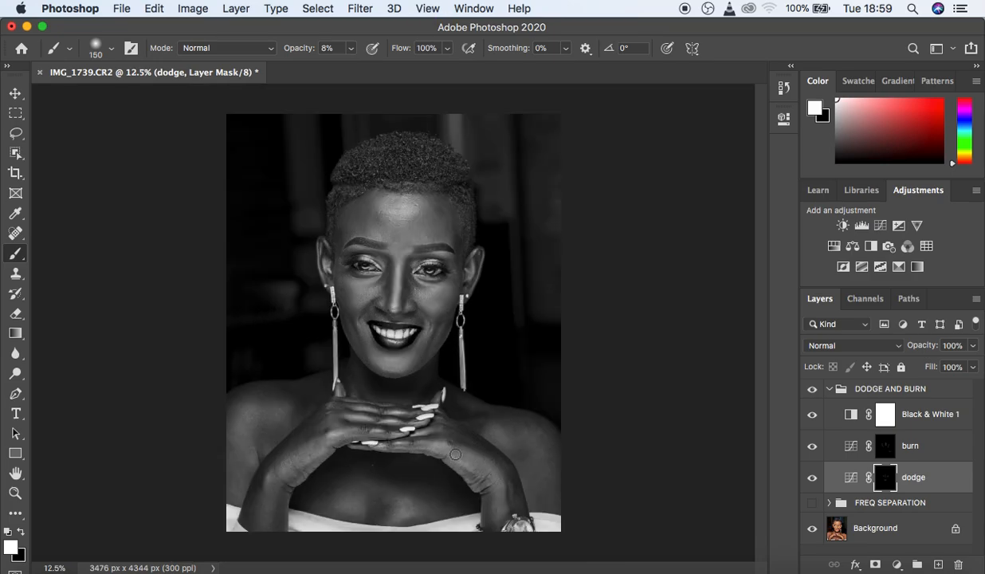
key("bracketright")
key("bracketright")
mouse_move(448, 449)
left_mouse_down()
mouse_move(481, 468)
mouse_move(503, 512)
mouse_move(469, 455)
left_mouse_up()
left_click_drag(342, 432, 292, 473)
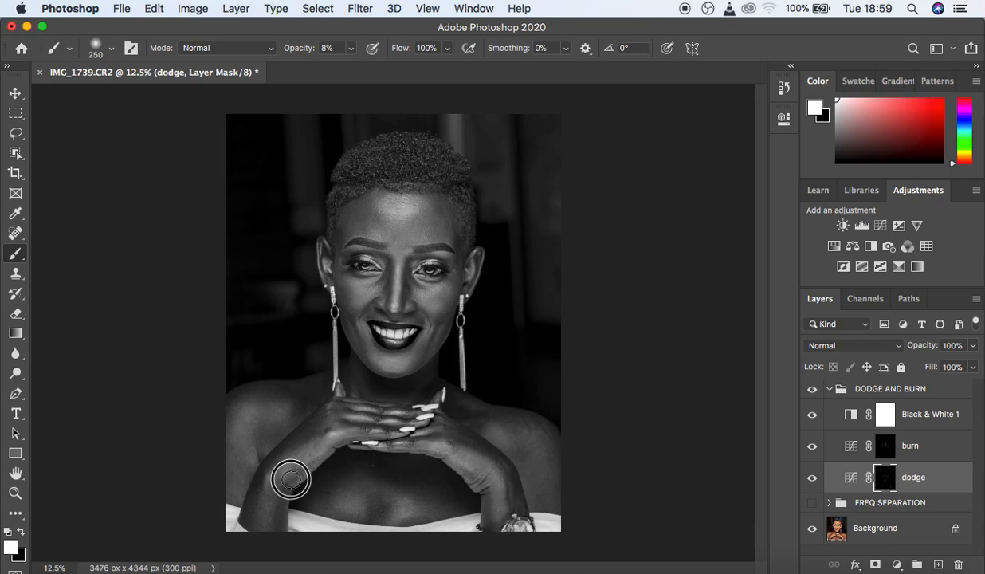
key("bracketleft")
key("bracketleft")
key("bracketleft")
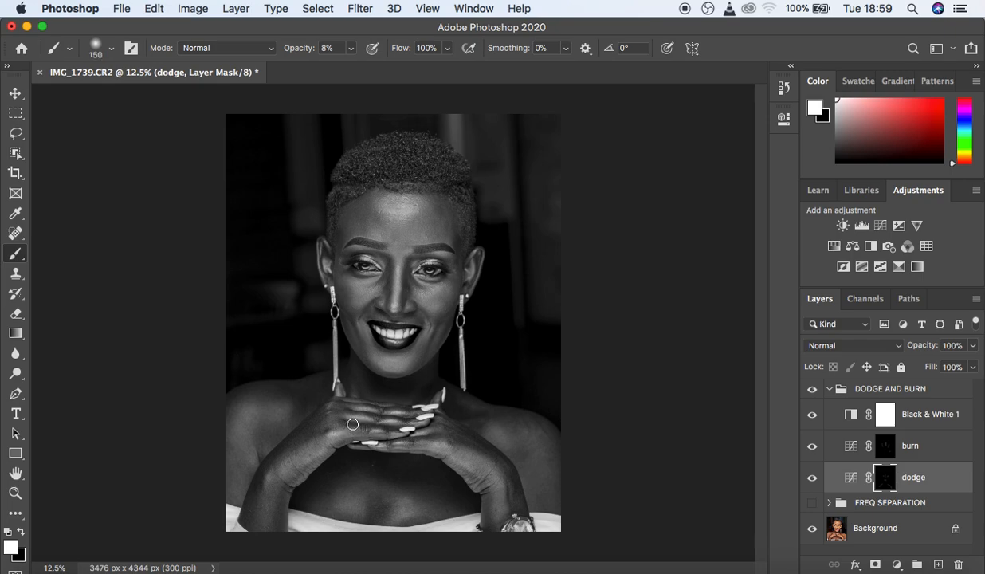
mouse_move(374, 430)
left_mouse_down()
mouse_move(360, 431)
mouse_move(393, 433)
mouse_move(379, 418)
mouse_move(391, 414)
mouse_move(403, 444)
left_mouse_up()
left_click(417, 412)
Step: Show the FREQ SEPARATION group again and delete the Black & White 1 helper layer
left_click(812, 503)
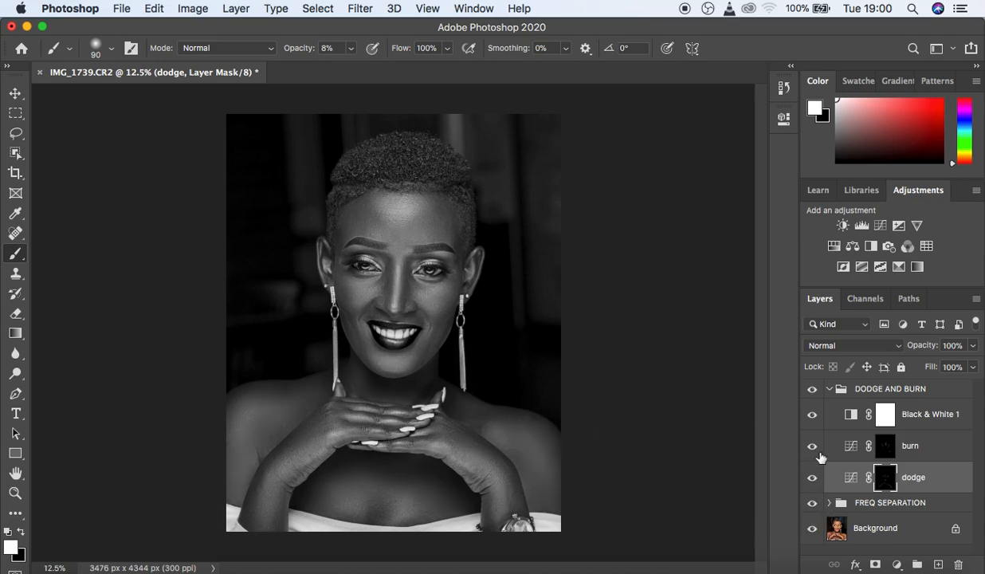
left_click_drag(929, 414, 959, 564)
Step: Toggle the DODGE AND BURN group's visibility to compare the portrait before and after dodging and burning
left_click(811, 390)
left_click(811, 391)
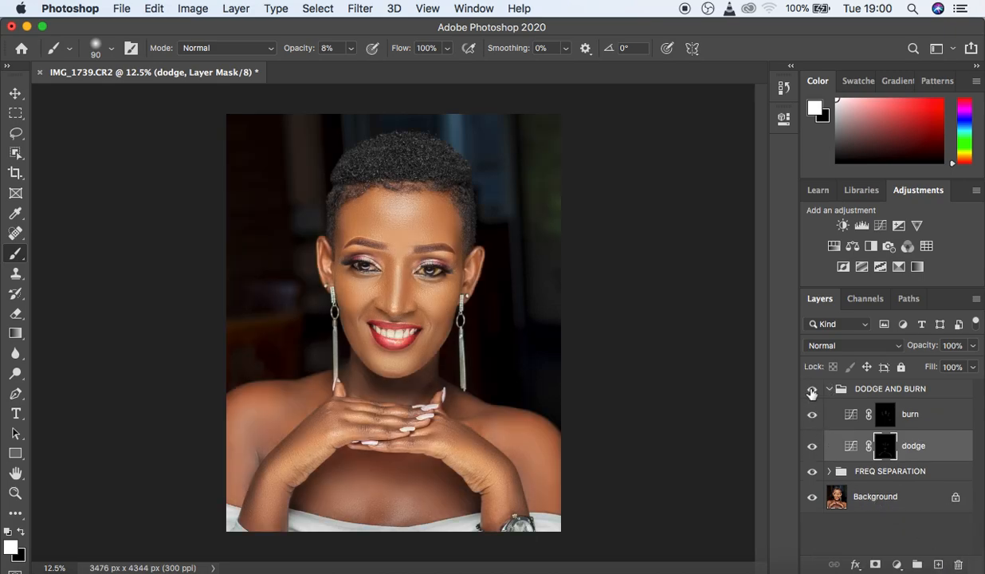
left_click(812, 391)
left_click(811, 391)
left_click(812, 392)
left_click(812, 392)
left_click(813, 392)
left_click(812, 392)
Step: Collapse the DODGE AND BURN group and add a Selective Color layer with Blacks set to Black +6% and Yellow -9%
left_click(830, 389)
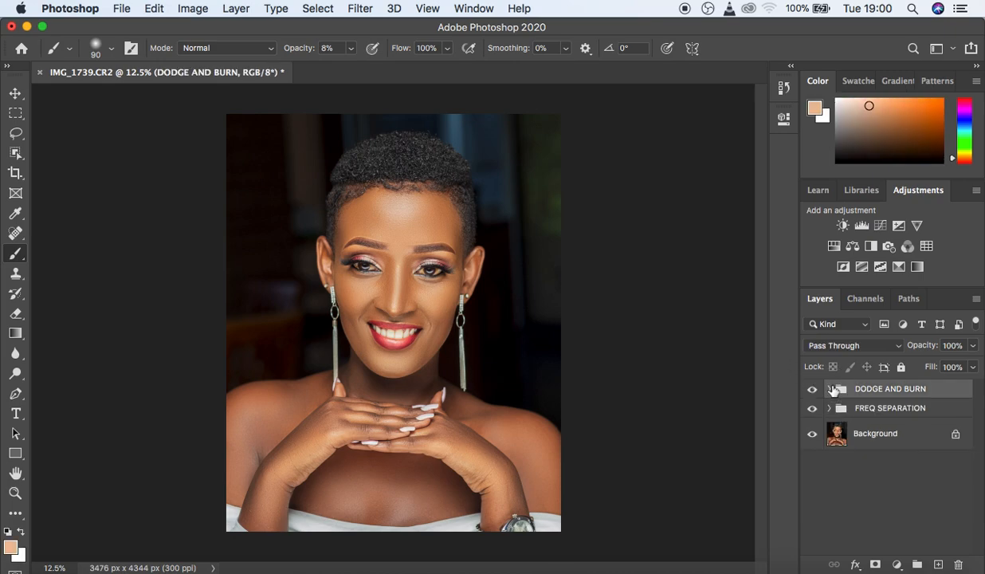
left_click(897, 564)
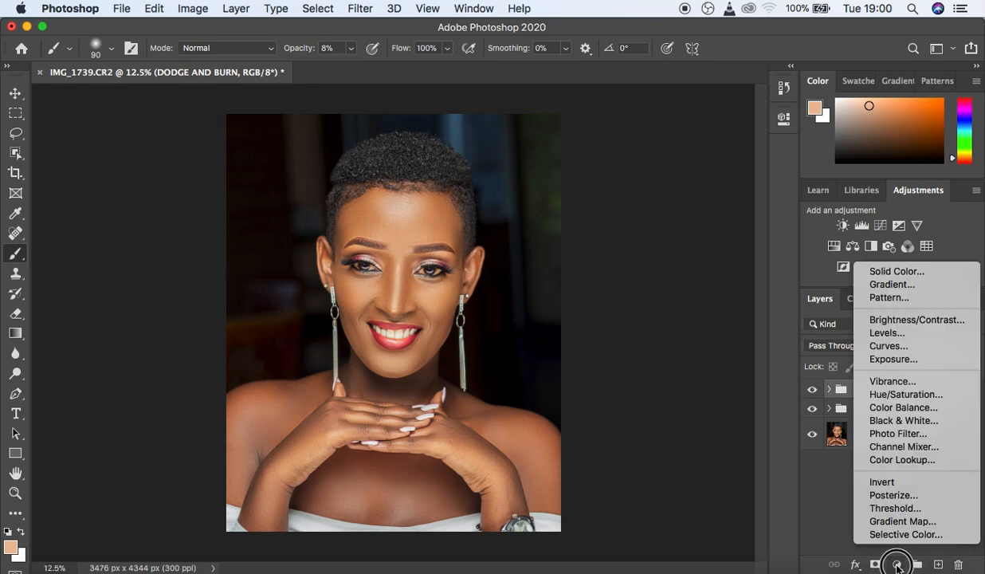
left_click(897, 534)
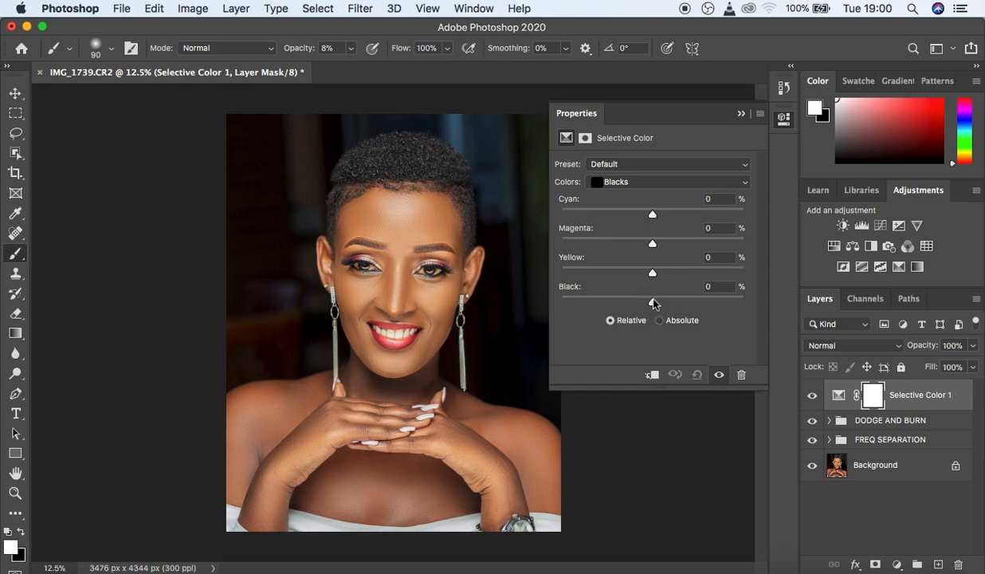
left_click_drag(652, 301, 658, 306)
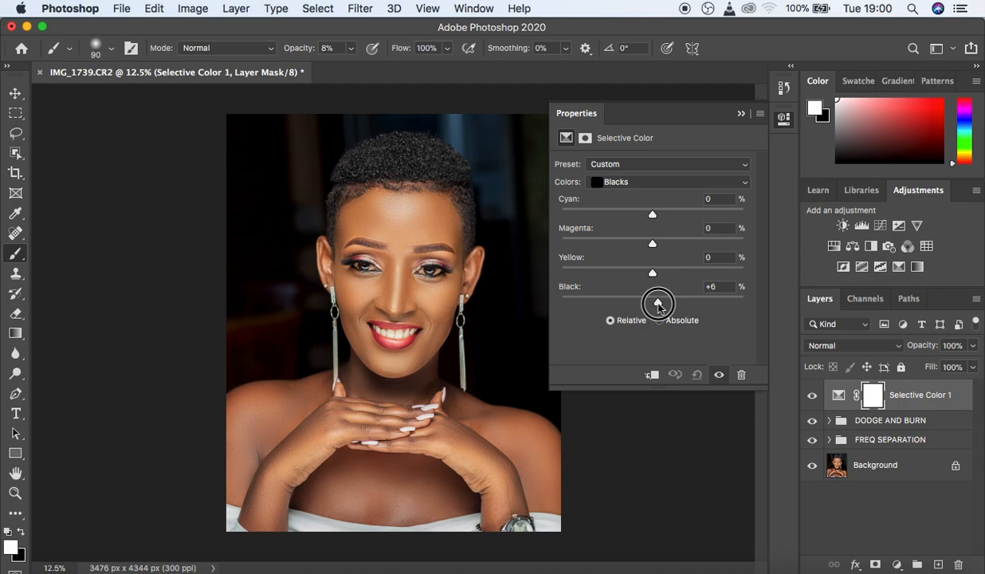
left_click_drag(659, 305, 644, 275)
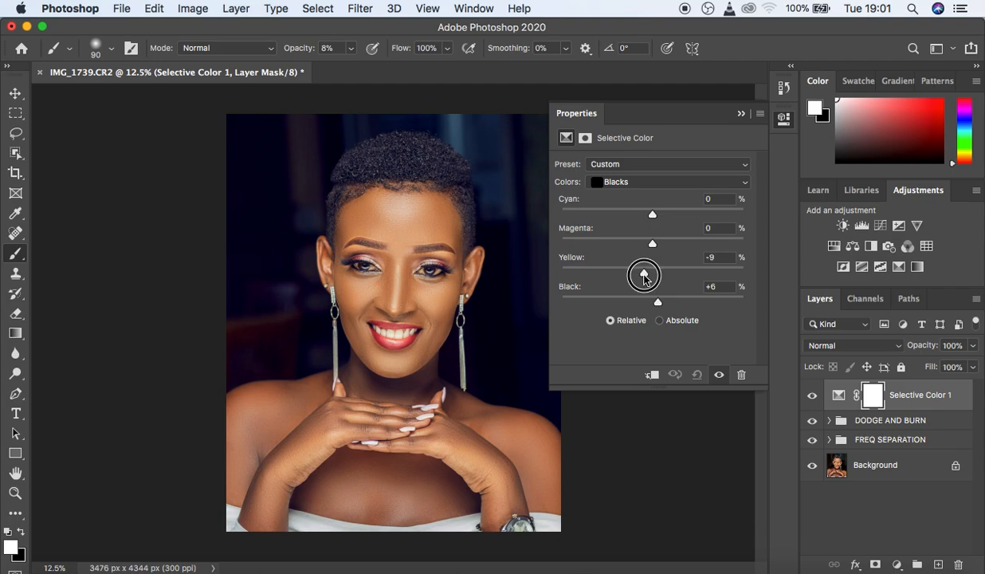
Step: In the Selective Color adjustment, set the Reds to Cyan +7%, Magenta -4% and Yellow -8%
left_click(637, 184)
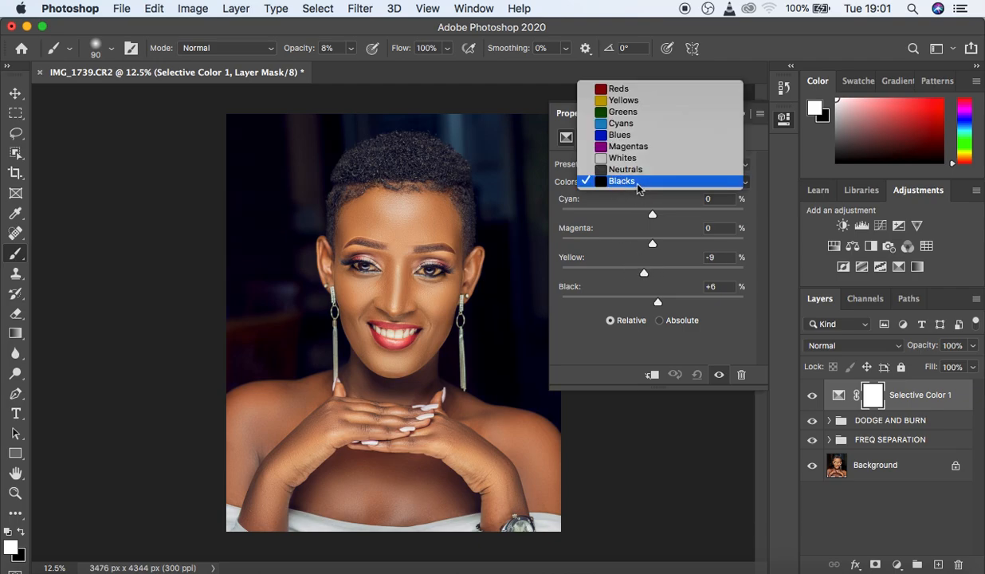
left_click(624, 90)
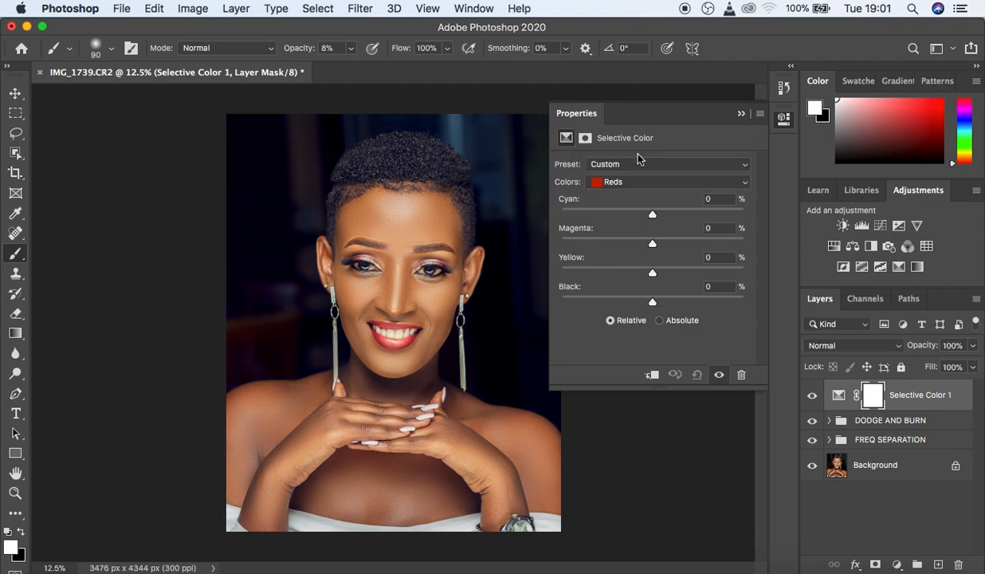
left_click_drag(654, 275, 658, 224)
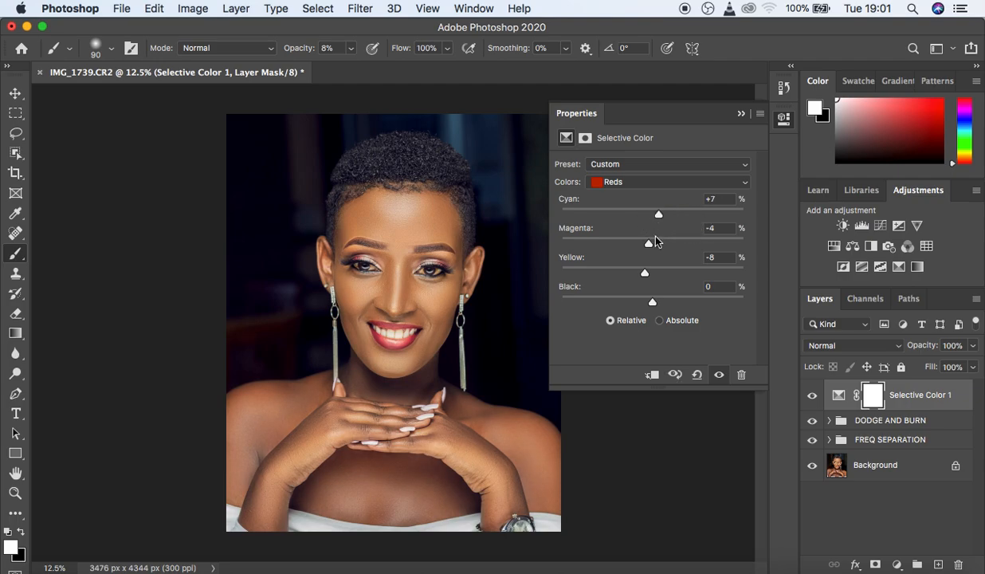
Step: Set the Yellow amount of the Yellows to -9% in the Selective Color adjustment and close its settings
left_click(619, 182)
left_click(637, 192)
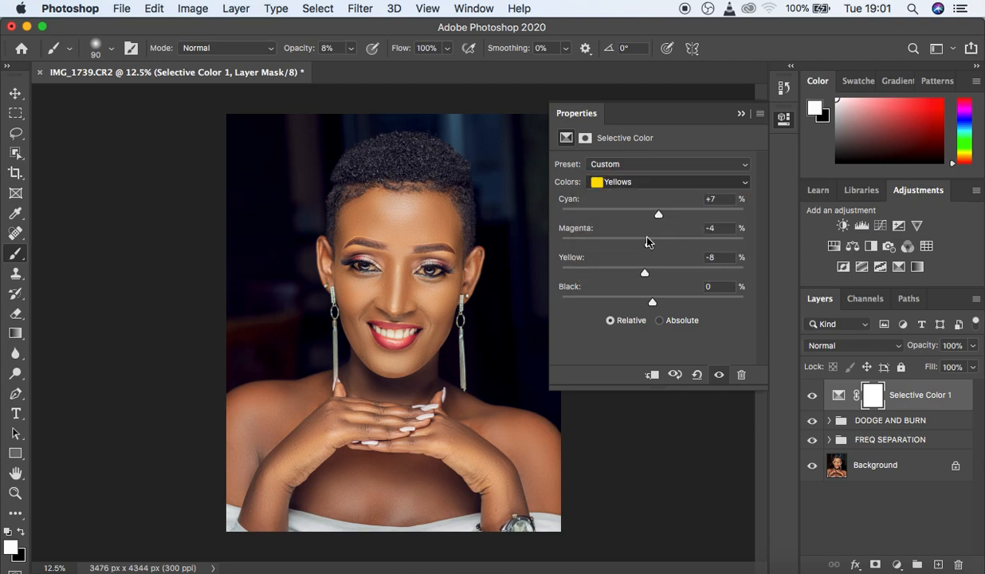
mouse_move(653, 274)
left_mouse_down()
mouse_move(614, 274)
mouse_move(645, 277)
left_mouse_up()
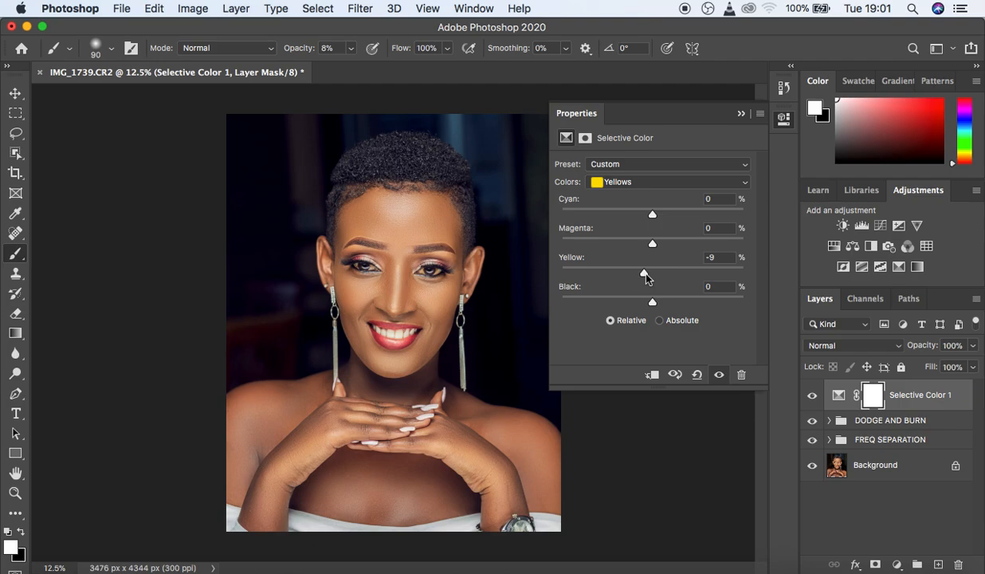
left_click(741, 115)
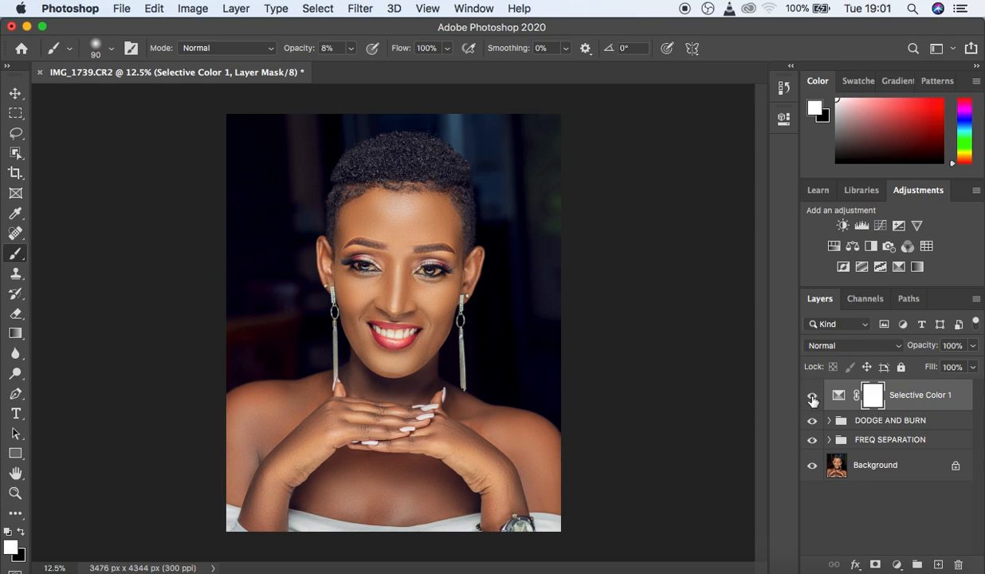
Step: Toggle the Selective Color 1 layer's visibility to compare the portrait with and without the color change
left_click(812, 398)
left_click(812, 398)
left_click(812, 398)
left_click(813, 398)
Step: Add a Photo Filter adjustment layer using Cooling Filter (82) at a very low density
left_click(897, 565)
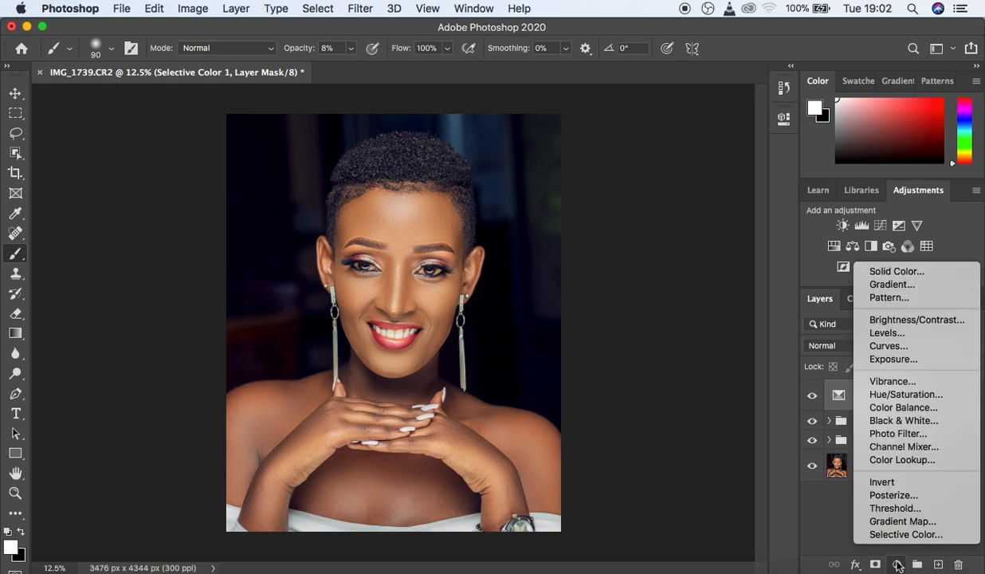
left_click(896, 435)
left_click(642, 169)
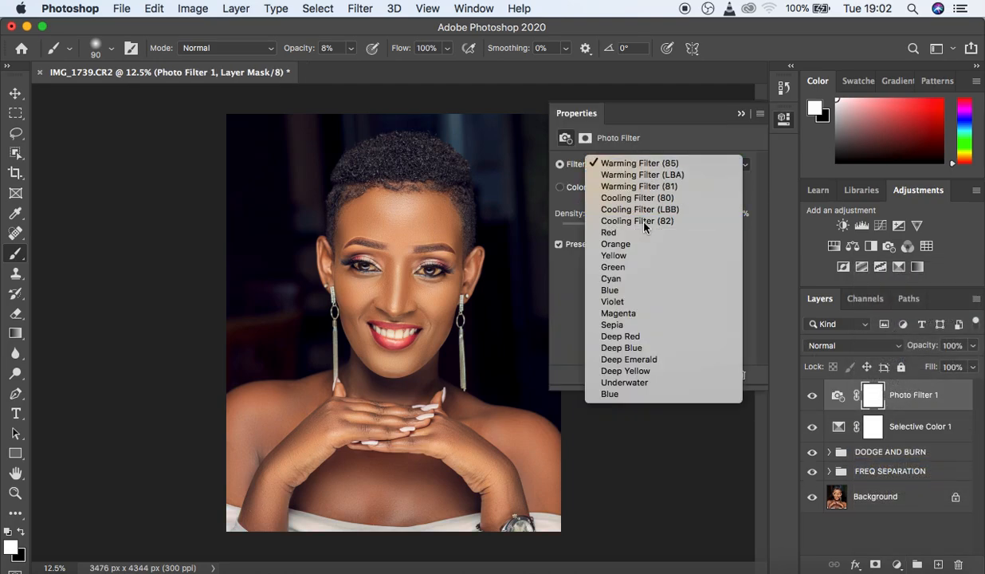
left_click(643, 221)
left_click_drag(609, 228, 576, 232)
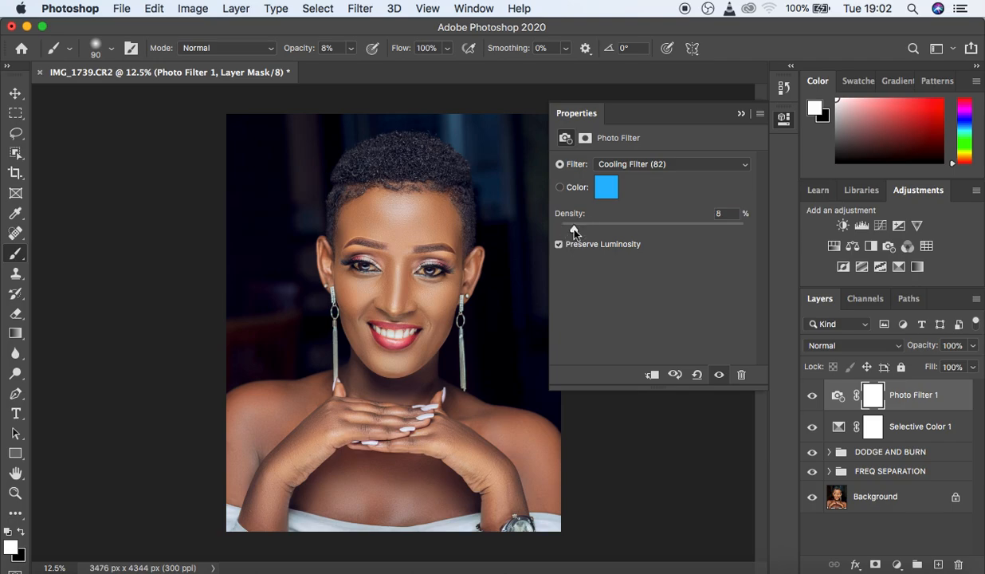
left_click_drag(572, 231, 568, 230)
left_click(739, 114)
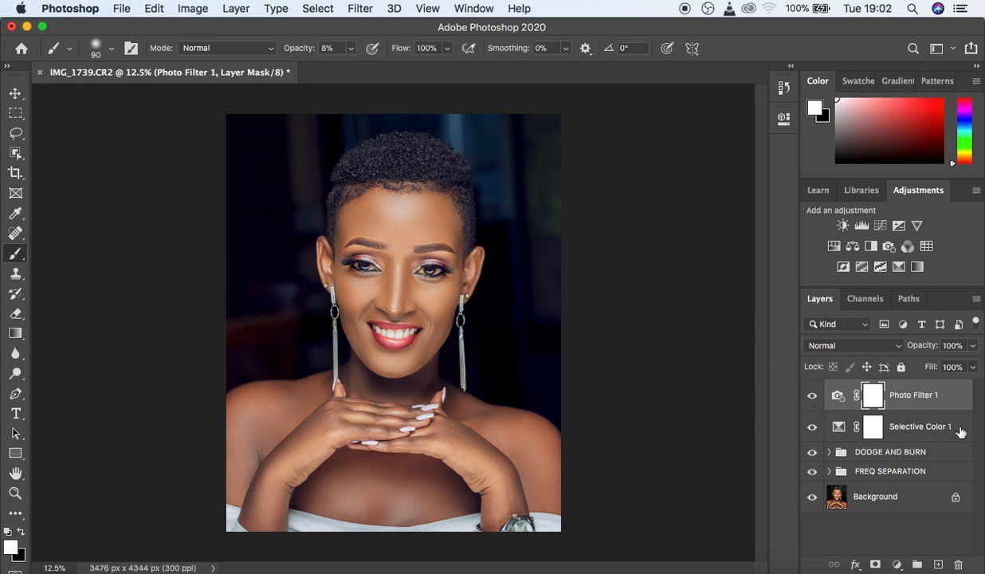
Step: Group the Photo Filter 1 and Selective Color 1 layers and name the group colorgrade
left_click(948, 429, "shift")
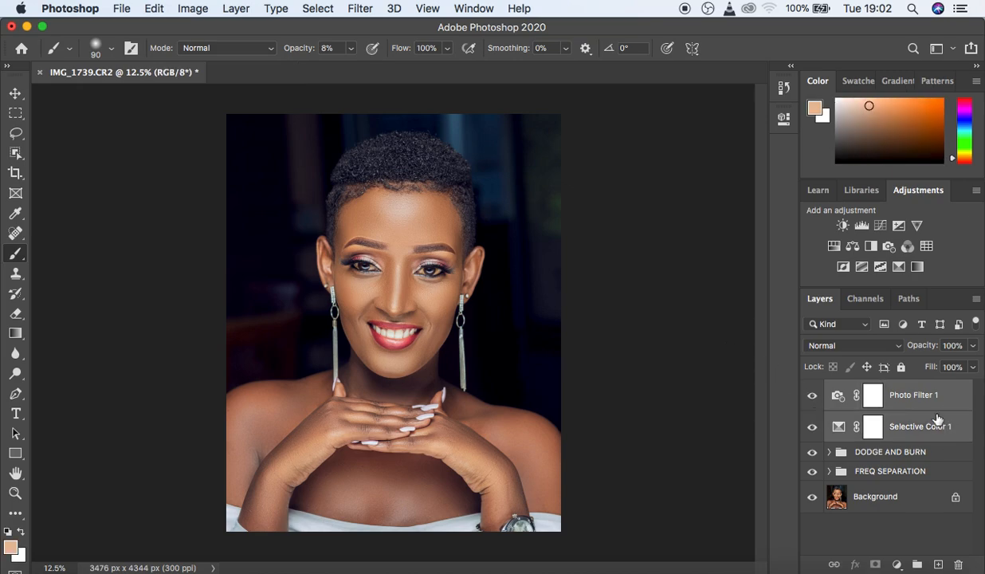
key("super+g")
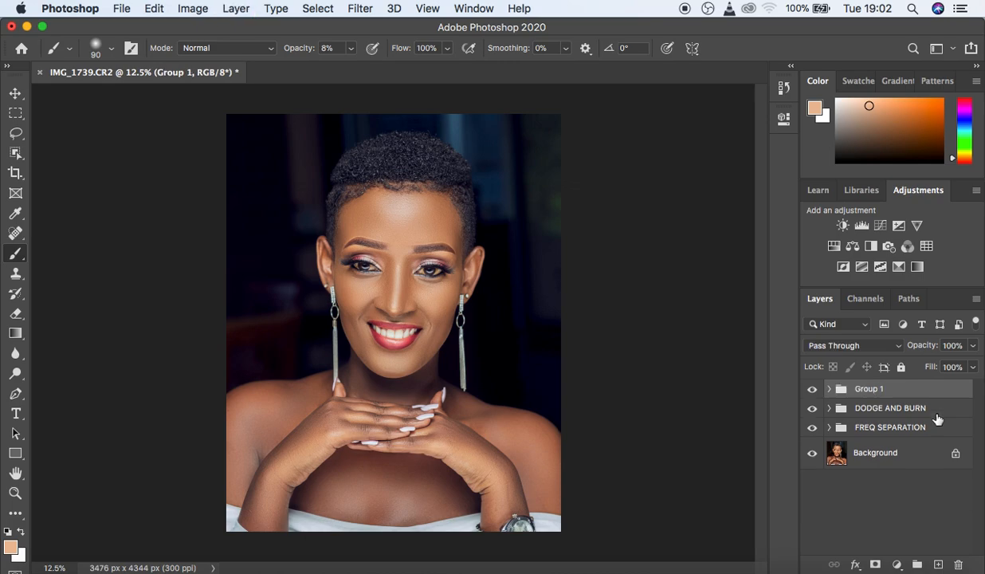
double_click(870, 390)
type("C")
key("Return")
Step: Toggle the colorgrade group's visibility to compare the portrait before and after color grading
left_click(813, 390)
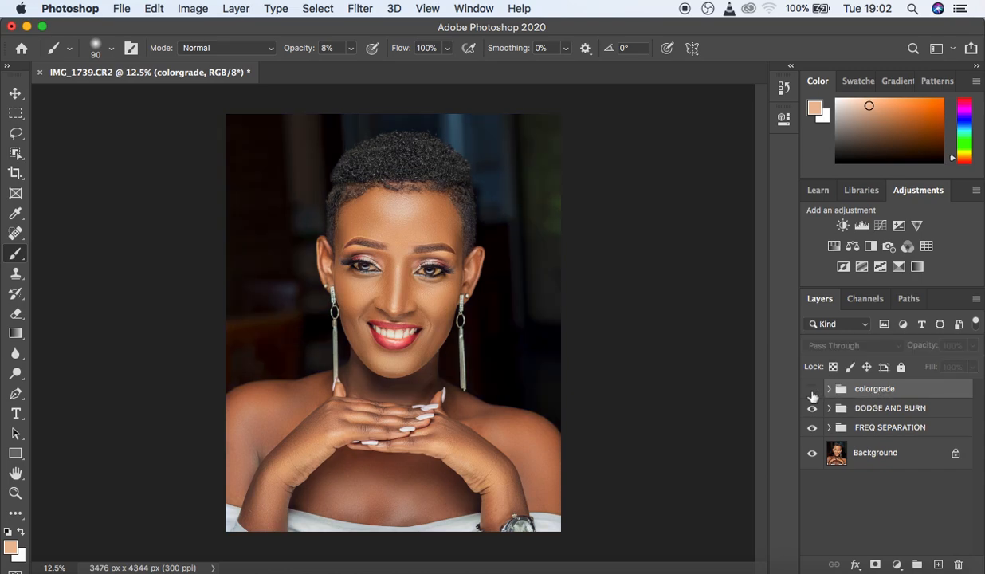
left_click(813, 389)
left_click(811, 390)
left_click(810, 390)
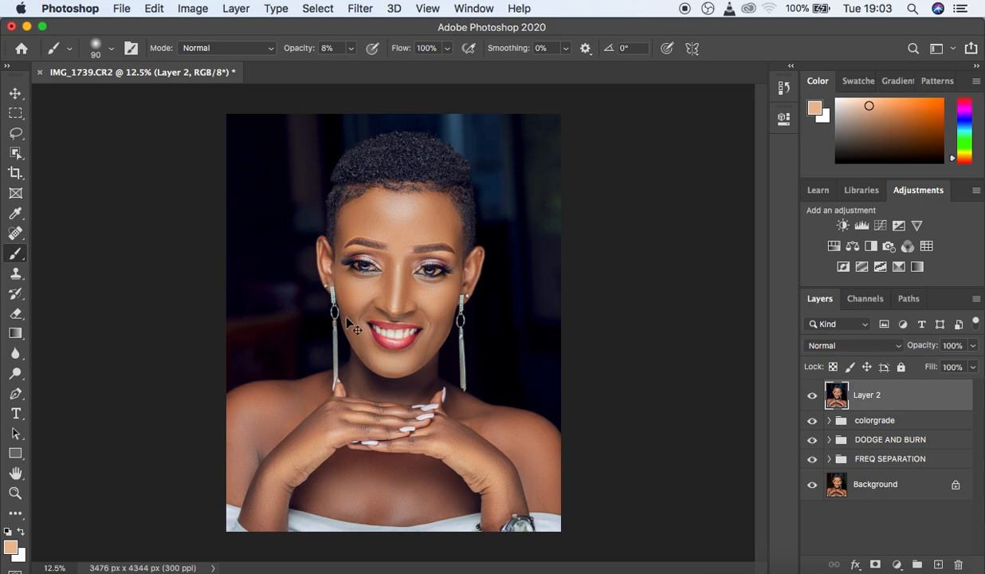
Step: Duplicate Layer 2 and open the Camera Raw Filter on the copy
key("super+j")
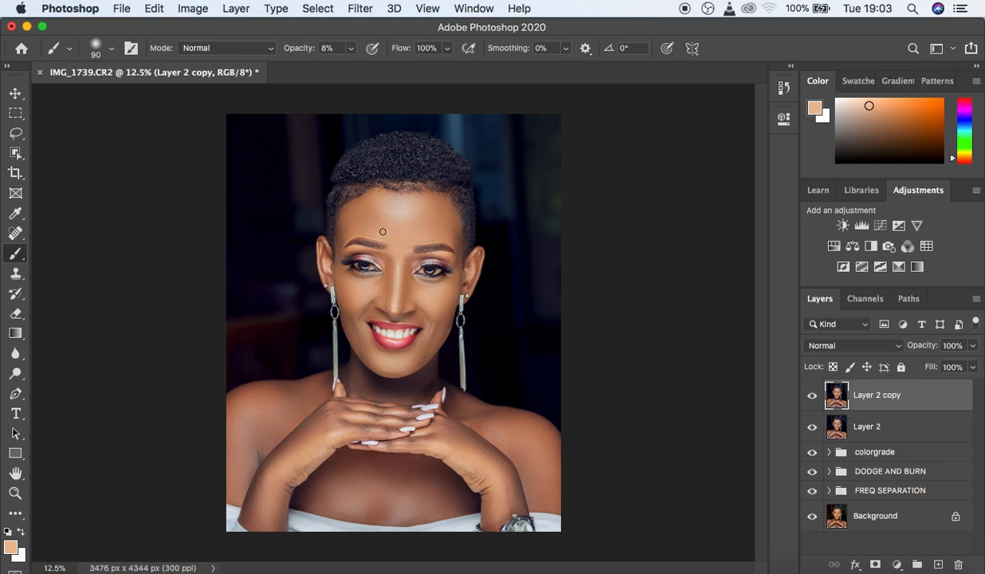
left_click(356, 9)
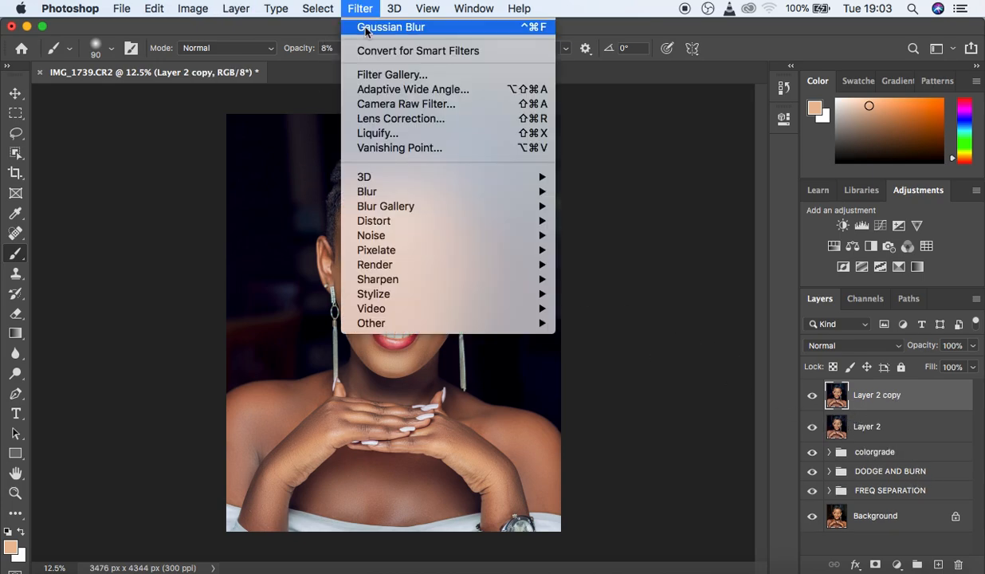
left_click(408, 107)
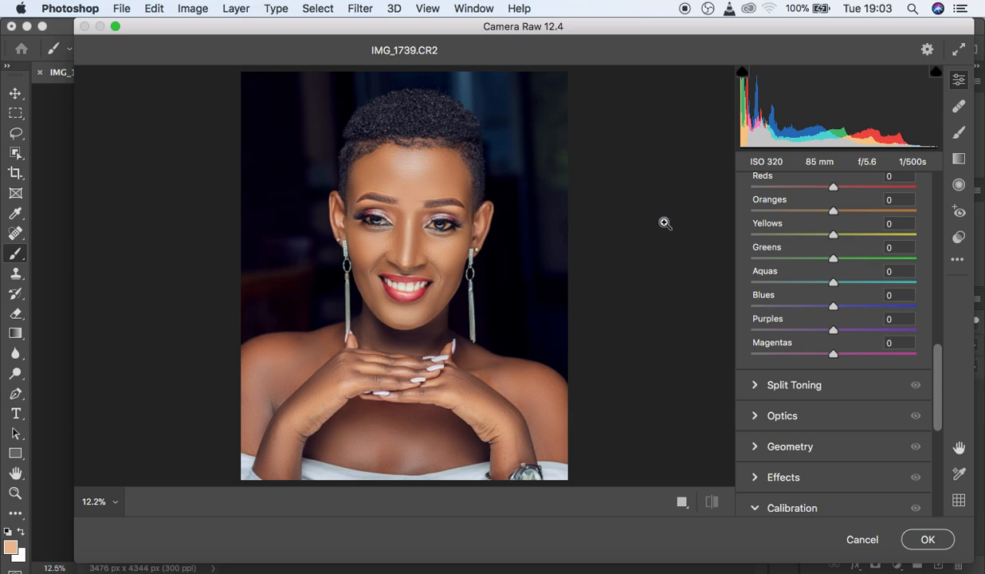
Step: Set up a Camera Raw adjustment brush for the eyes with Temperature -20 and Tint +61
left_click(383, 223)
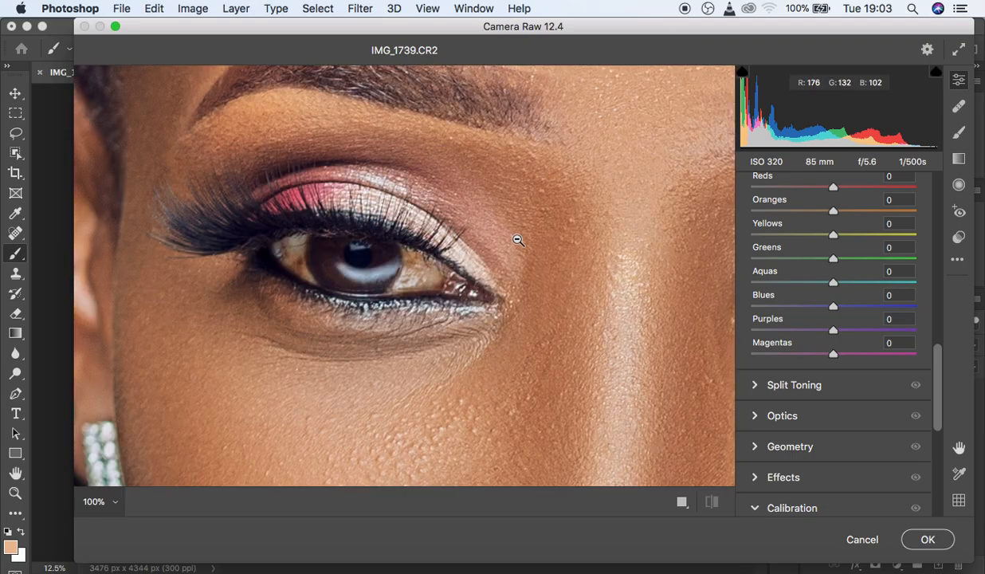
key("space")
left_click_drag(574, 249, 429, 236)
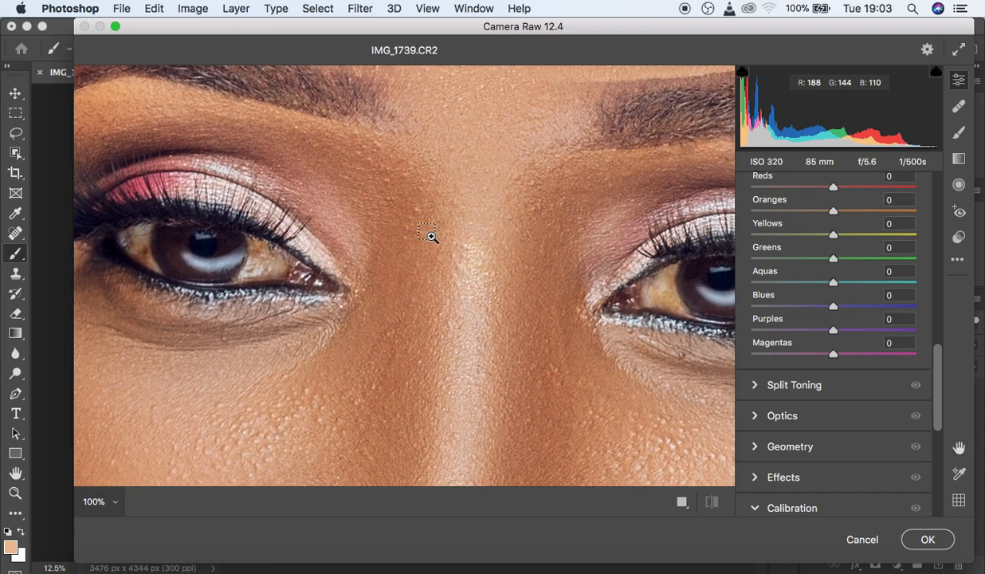
key("super+minus")
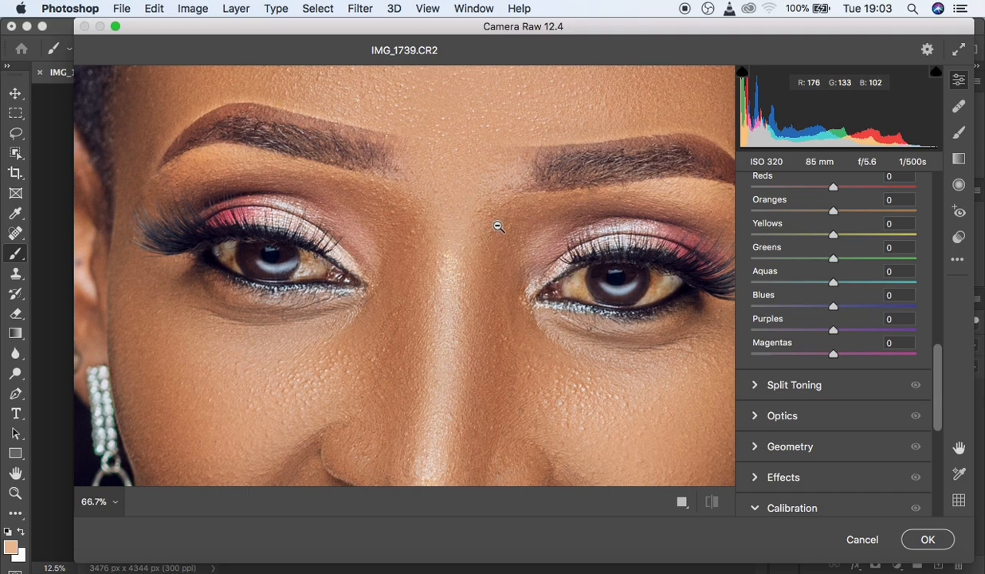
left_click(959, 134)
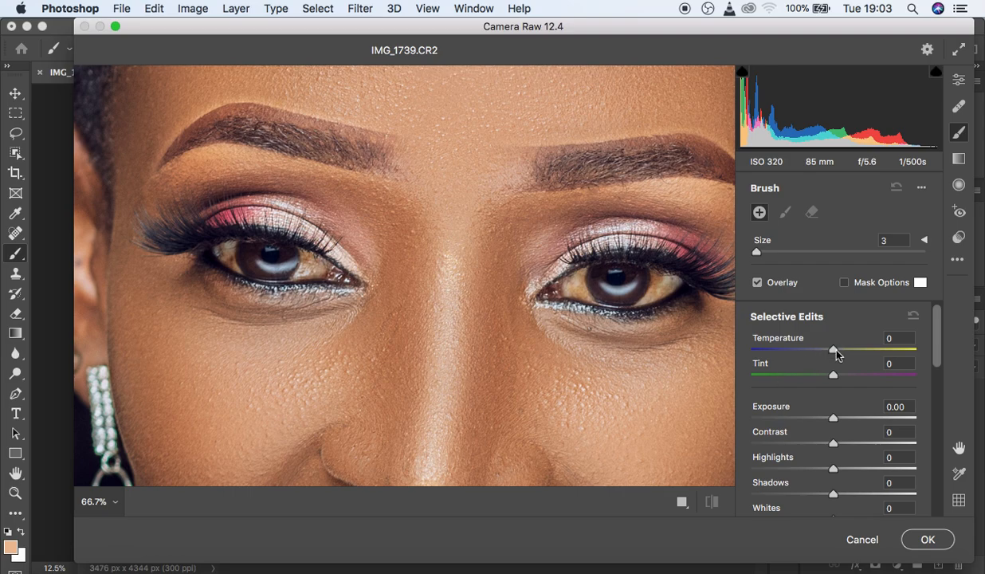
left_click_drag(833, 354, 818, 348)
left_click_drag(937, 352, 937, 363)
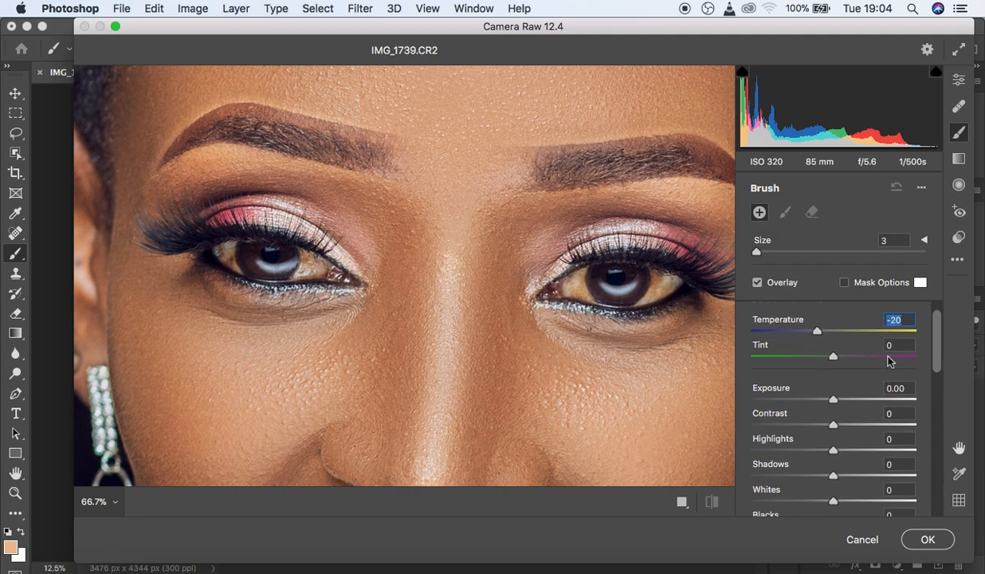
left_click_drag(833, 355, 887, 359)
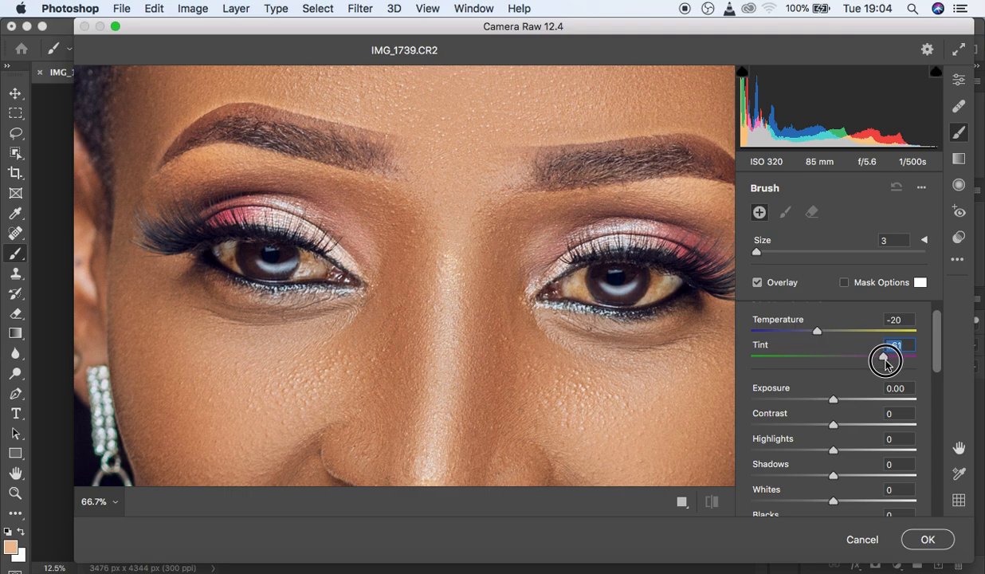
Step: Set the adjustment brush's Highlights to +5, Whites to +4 and Saturation to -71
scroll(938, 347, "down", 2)
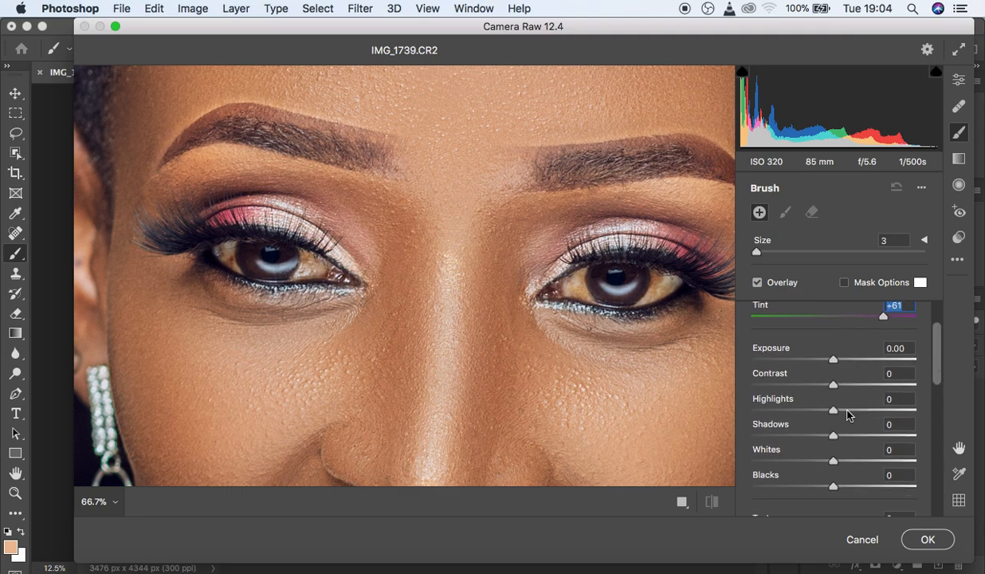
left_click_drag(835, 411, 841, 414)
left_click_drag(834, 460, 837, 461)
left_click_drag(939, 369, 927, 452)
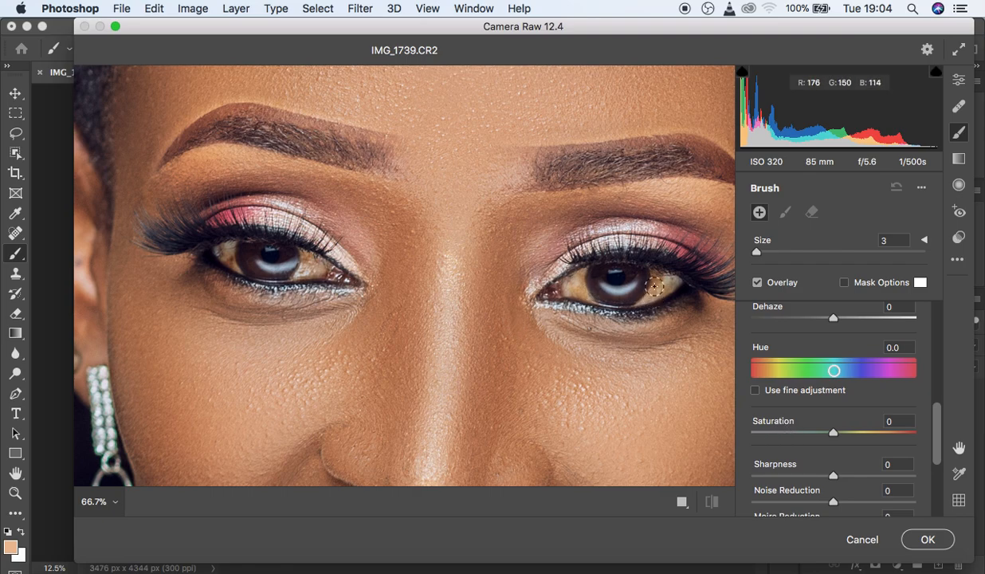
left_click_drag(833, 433, 774, 438)
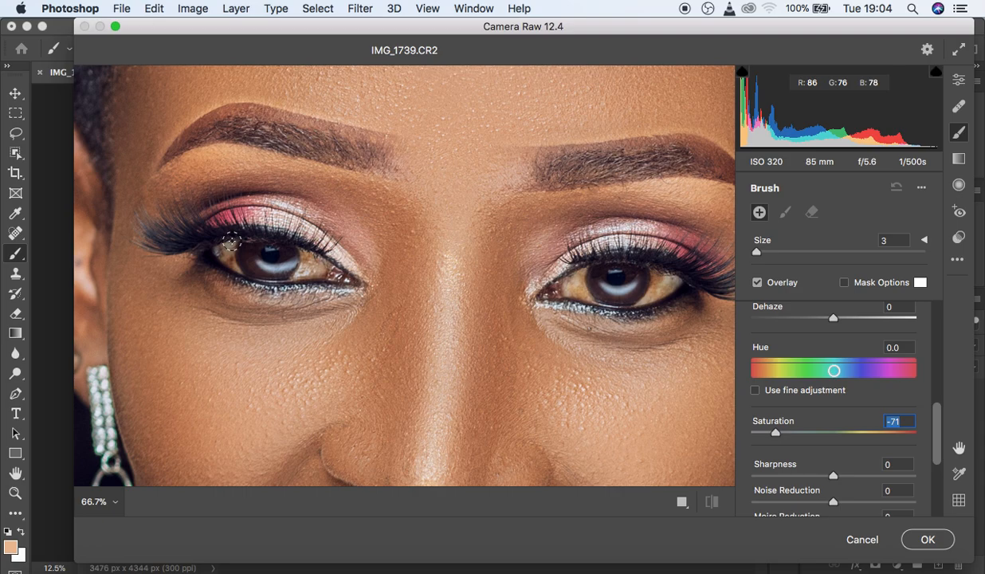
Step: Paint the adjustment over the whites of both eyes to remove their yellow cast
left_click(228, 252)
mouse_move(228, 254)
left_mouse_down()
mouse_move(283, 271)
mouse_move(291, 265)
mouse_move(271, 268)
mouse_move(299, 254)
mouse_move(304, 269)
mouse_move(292, 275)
mouse_move(304, 267)
mouse_move(301, 252)
mouse_move(317, 260)
mouse_move(306, 270)
mouse_move(304, 251)
mouse_move(315, 259)
mouse_move(307, 273)
mouse_move(303, 248)
mouse_move(296, 277)
mouse_move(281, 248)
left_mouse_up()
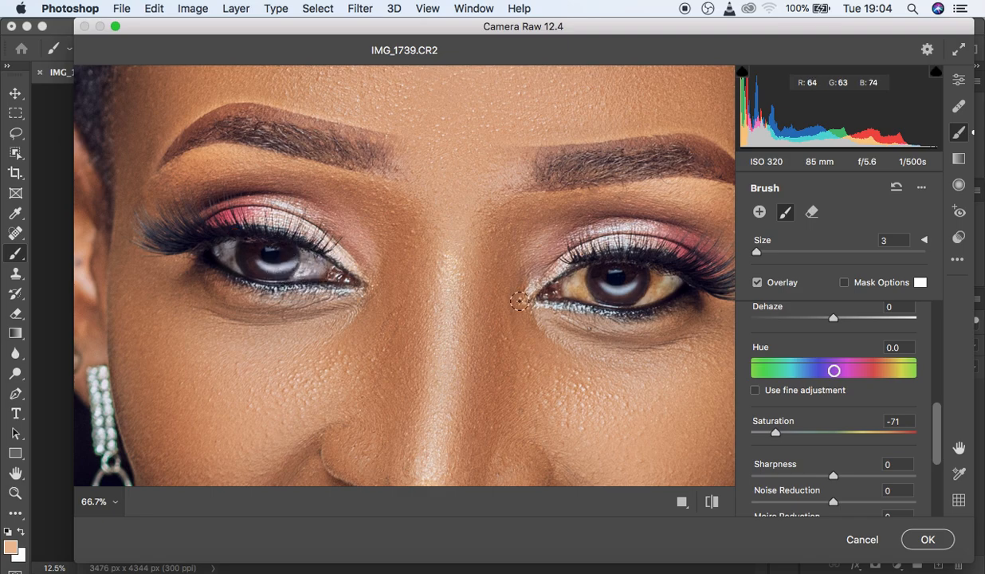
mouse_move(550, 267)
left_mouse_down()
mouse_move(589, 281)
mouse_move(578, 279)
mouse_move(587, 291)
mouse_move(582, 279)
mouse_move(642, 287)
mouse_move(627, 290)
mouse_move(667, 328)
left_mouse_up()
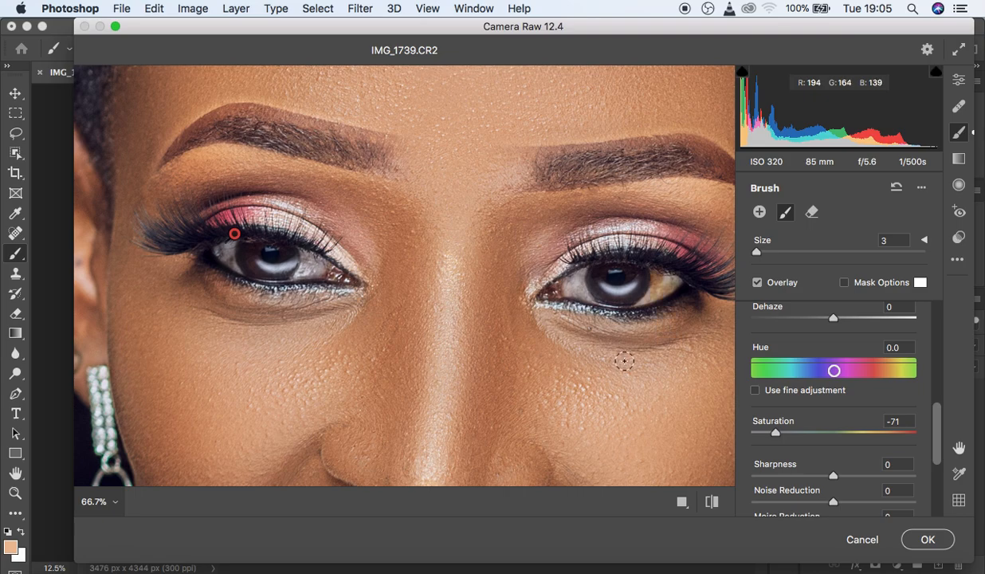
mouse_move(654, 275)
left_mouse_down()
mouse_move(656, 290)
mouse_move(669, 279)
mouse_move(652, 292)
mouse_move(644, 264)
mouse_move(653, 286)
mouse_move(638, 303)
mouse_move(658, 273)
mouse_move(653, 286)
mouse_move(628, 292)
left_mouse_up()
mouse_move(567, 269)
left_mouse_down()
mouse_move(594, 281)
mouse_move(579, 292)
mouse_move(566, 284)
left_mouse_up()
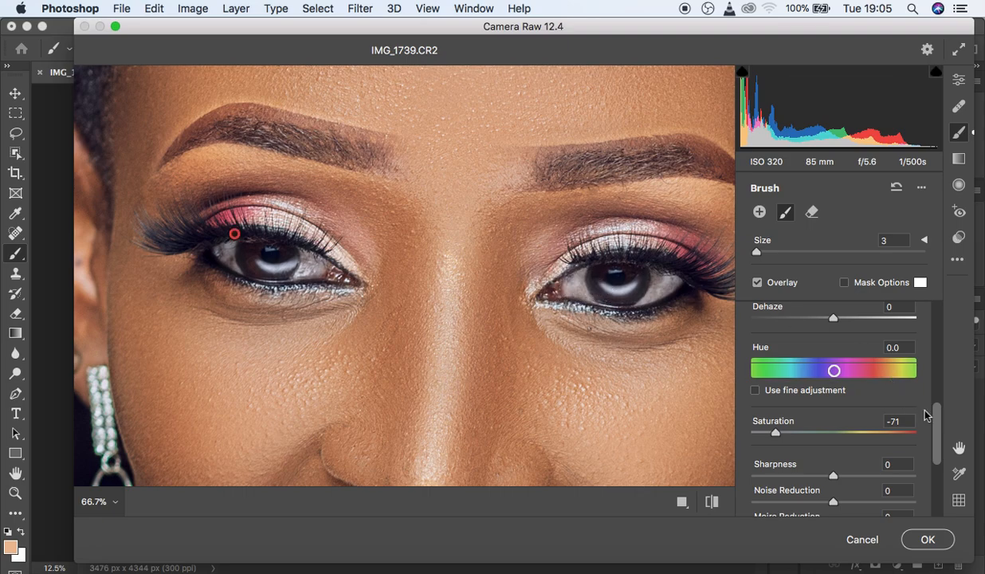
scroll(936, 375, "up", 3)
scroll(936, 375, "up", 5)
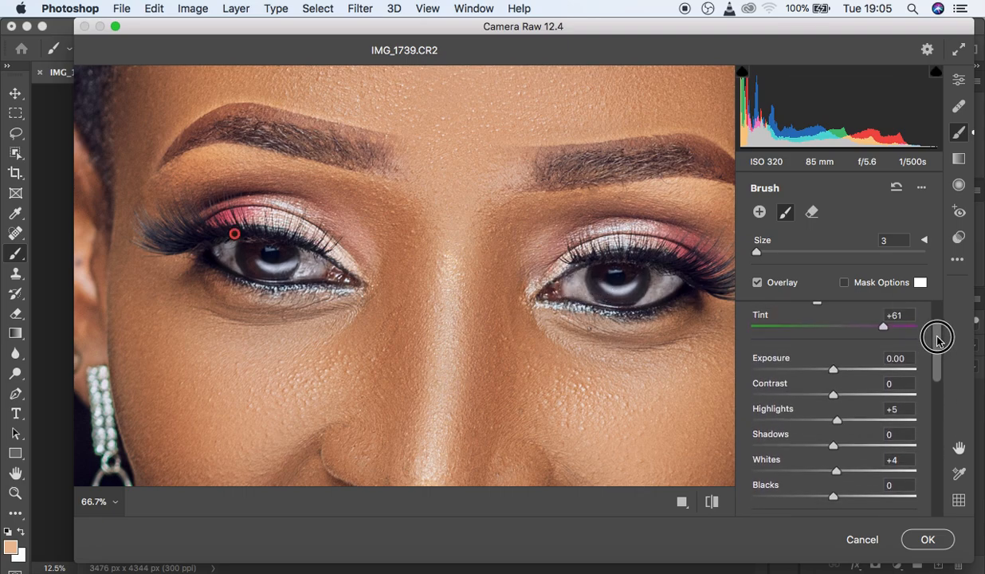
Step: Set the adjustment brush's Temperature to -24 and paint over all the visible teeth to whiten them
left_click_drag(819, 347, 814, 346)
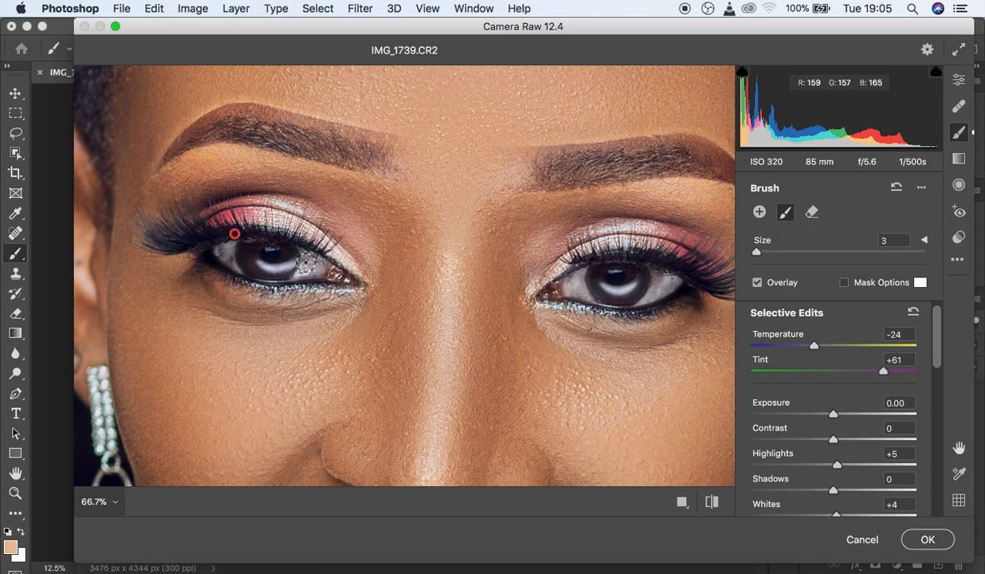
key("space")
left_click_drag(470, 318, 472, 304)
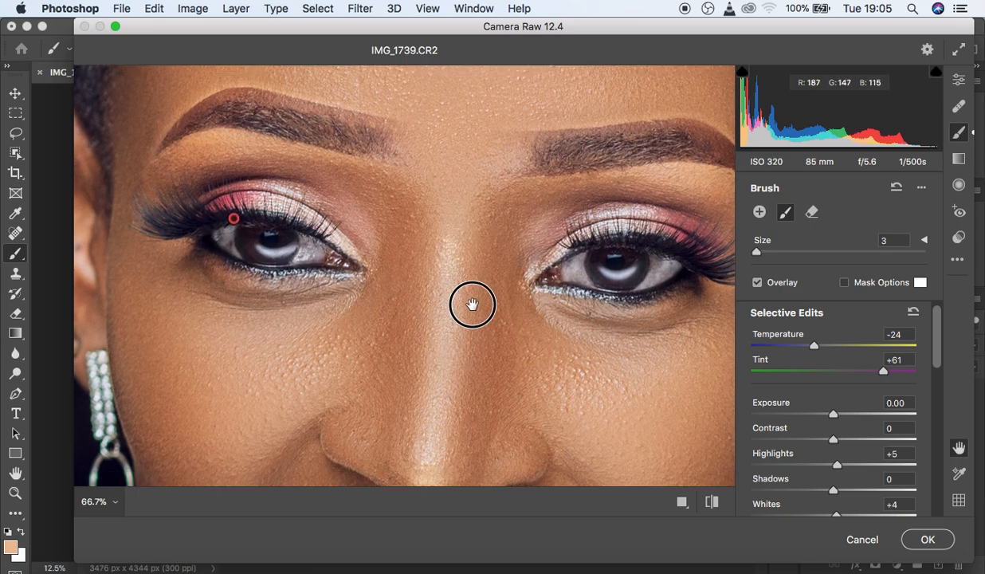
scroll(471, 307, "down", 10)
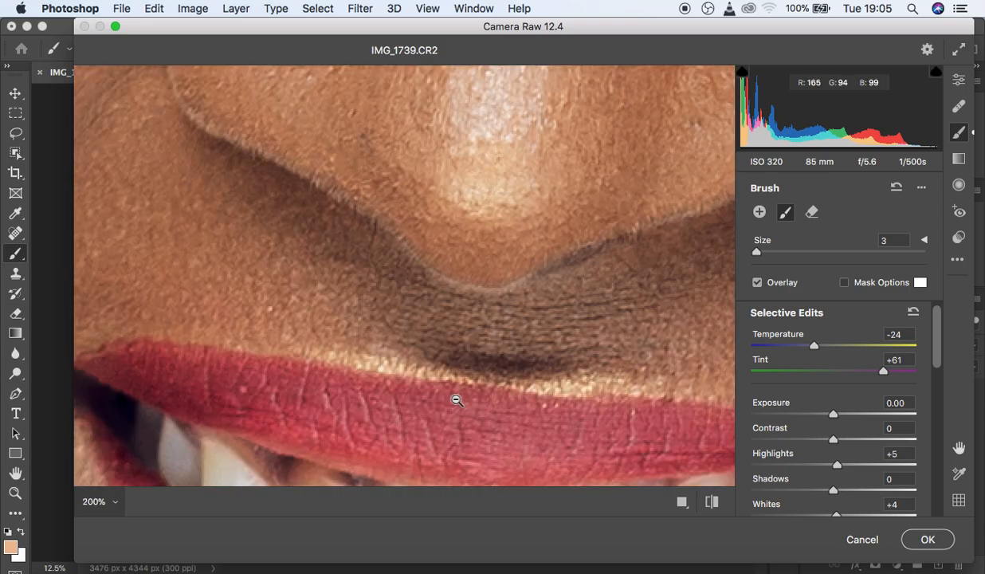
left_click(456, 400, "alt")
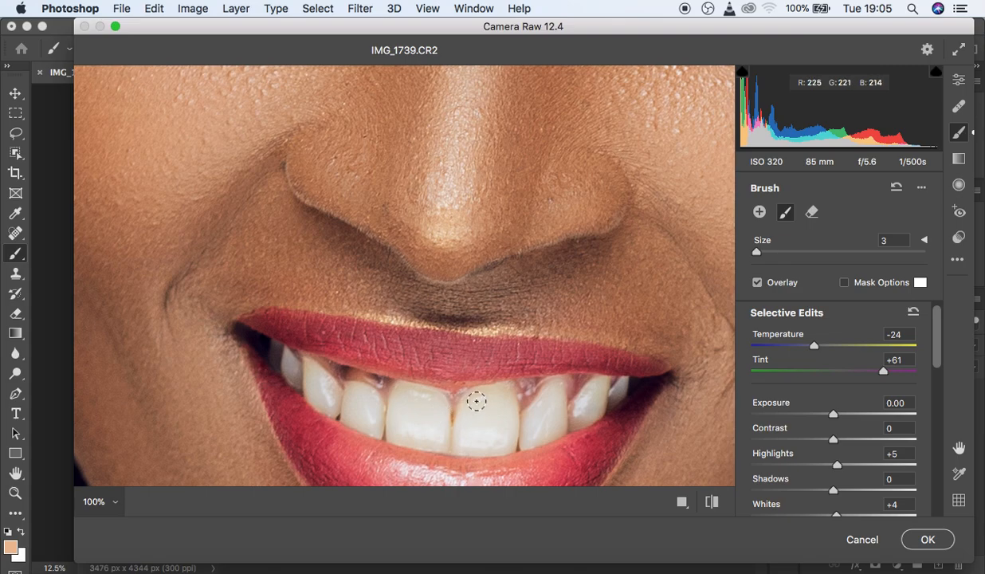
left_click(478, 400)
mouse_move(479, 400)
left_mouse_down()
mouse_move(506, 439)
mouse_move(492, 455)
mouse_move(480, 423)
mouse_move(473, 444)
mouse_move(468, 409)
mouse_move(465, 447)
mouse_move(462, 415)
mouse_move(461, 450)
mouse_move(477, 424)
mouse_move(484, 437)
mouse_move(476, 440)
mouse_move(476, 407)
mouse_move(499, 392)
mouse_move(512, 424)
mouse_move(505, 445)
mouse_move(471, 438)
mouse_move(464, 413)
mouse_move(493, 394)
mouse_move(505, 423)
mouse_move(495, 437)
mouse_move(463, 446)
mouse_move(479, 409)
left_mouse_up()
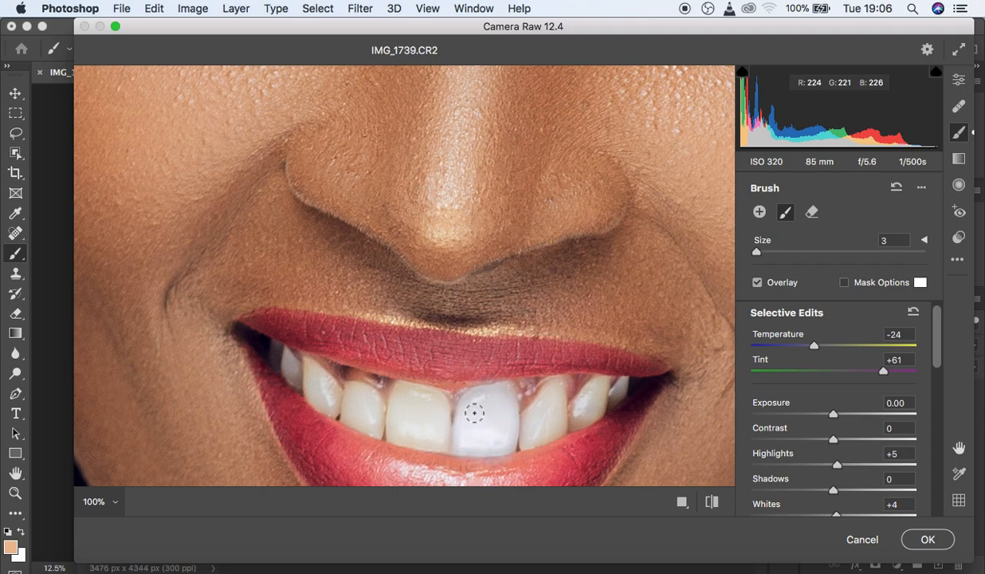
mouse_move(405, 402)
left_mouse_down()
mouse_move(423, 402)
mouse_move(442, 424)
mouse_move(418, 437)
mouse_move(406, 405)
mouse_move(396, 428)
mouse_move(424, 442)
mouse_move(398, 424)
mouse_move(403, 396)
mouse_move(432, 397)
mouse_move(446, 432)
mouse_move(433, 452)
mouse_move(399, 414)
mouse_move(424, 398)
mouse_move(444, 449)
mouse_move(398, 394)
mouse_move(352, 396)
mouse_move(367, 398)
mouse_move(372, 423)
mouse_move(354, 414)
mouse_move(350, 394)
mouse_move(379, 409)
mouse_move(361, 424)
mouse_move(379, 432)
mouse_move(369, 414)
mouse_move(311, 380)
mouse_move(324, 382)
mouse_move(315, 378)
mouse_move(331, 405)
mouse_move(284, 359)
mouse_move(397, 432)
mouse_move(500, 422)
mouse_move(501, 400)
mouse_move(506, 417)
mouse_move(483, 449)
mouse_move(534, 421)
mouse_move(557, 392)
mouse_move(517, 416)
mouse_move(534, 441)
mouse_move(554, 392)
mouse_move(554, 424)
mouse_move(523, 440)
mouse_move(550, 409)
mouse_move(540, 380)
mouse_move(576, 381)
mouse_move(580, 409)
mouse_move(600, 389)
mouse_move(562, 430)
mouse_move(620, 391)
mouse_move(568, 407)
mouse_move(530, 440)
mouse_move(479, 433)
left_mouse_up()
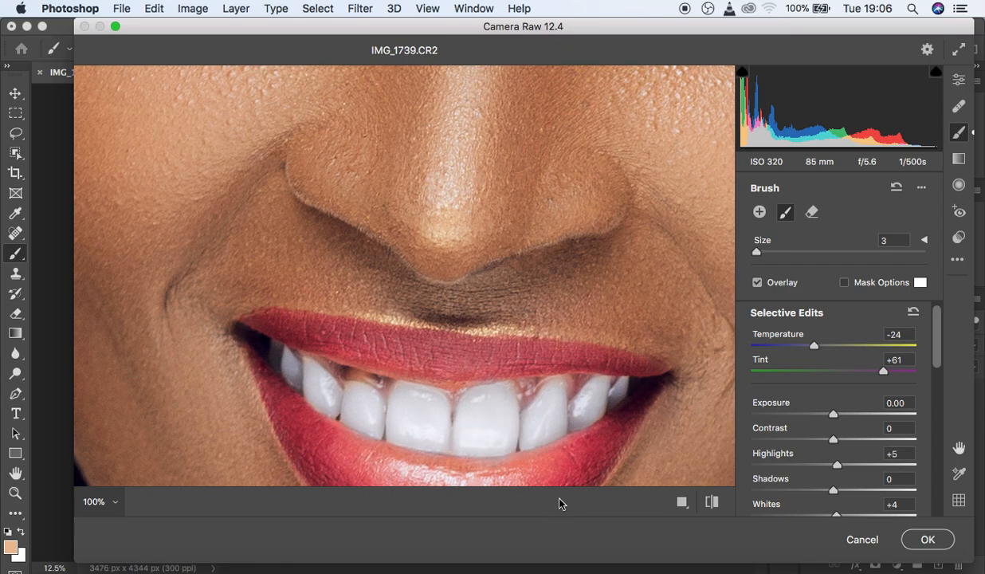
Step: Set the brush adjustment's Temperature to -26 and apply the Camera Raw Filter to the layer
key("super+minus")
key("super+minus")
key("super+minus")
key("super+minus")
key("super+minus")
key("super+minus")
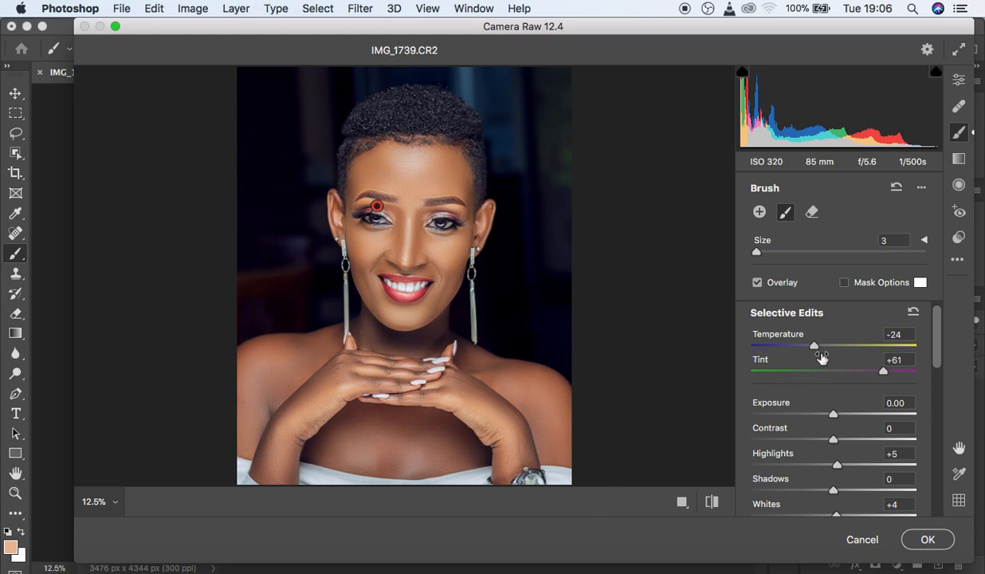
left_click_drag(814, 350, 812, 351)
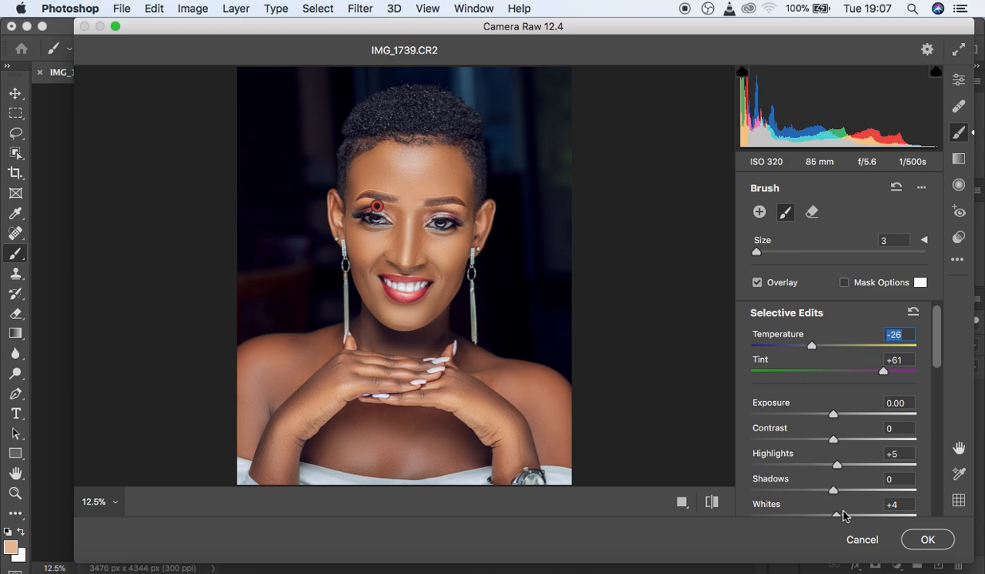
left_click(926, 542)
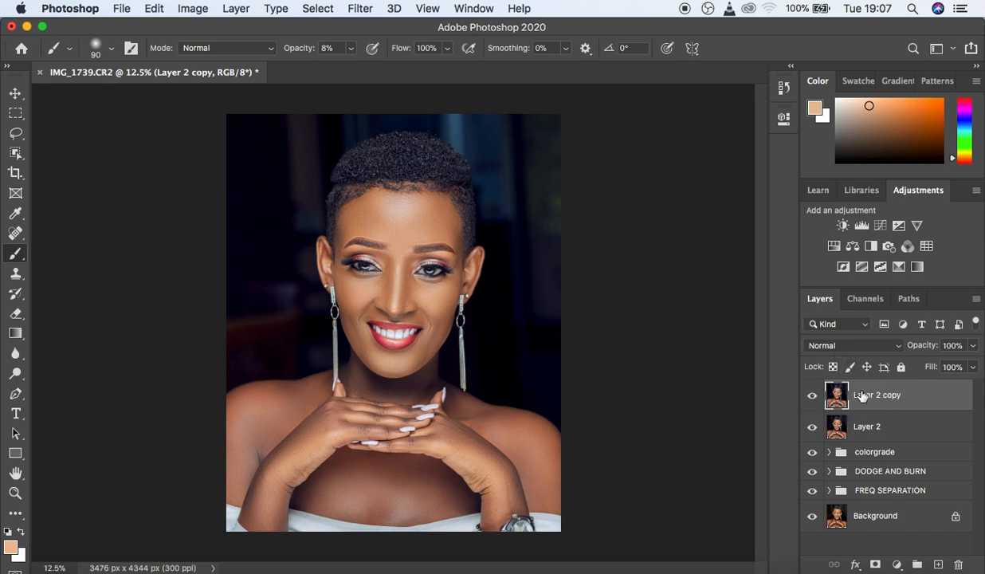
Step: Toggle Layer 2 copy to compare its effect, and hide every layer and group above the Background
left_click(813, 396)
left_click(813, 397)
left_click(812, 396)
left_click(812, 396)
left_click(812, 426)
left_click(811, 452)
left_click(813, 471)
left_click(812, 491)
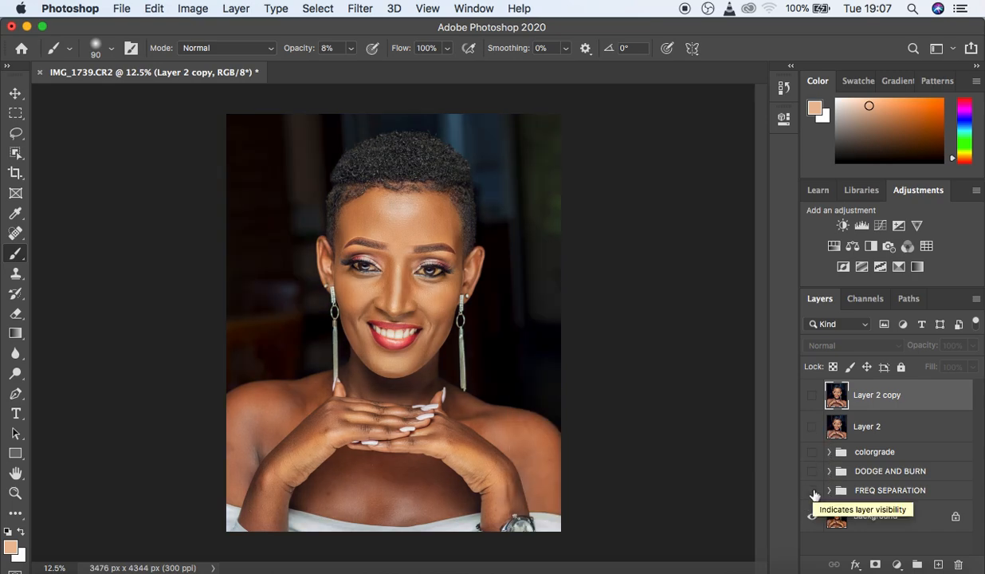
Step: Show the FREQ SEPARATION and DODGE AND BURN groups again, toggling DODGE AND BURN to compare its effect
left_click(812, 490)
left_click(812, 474)
left_click(813, 474)
left_click(812, 474)
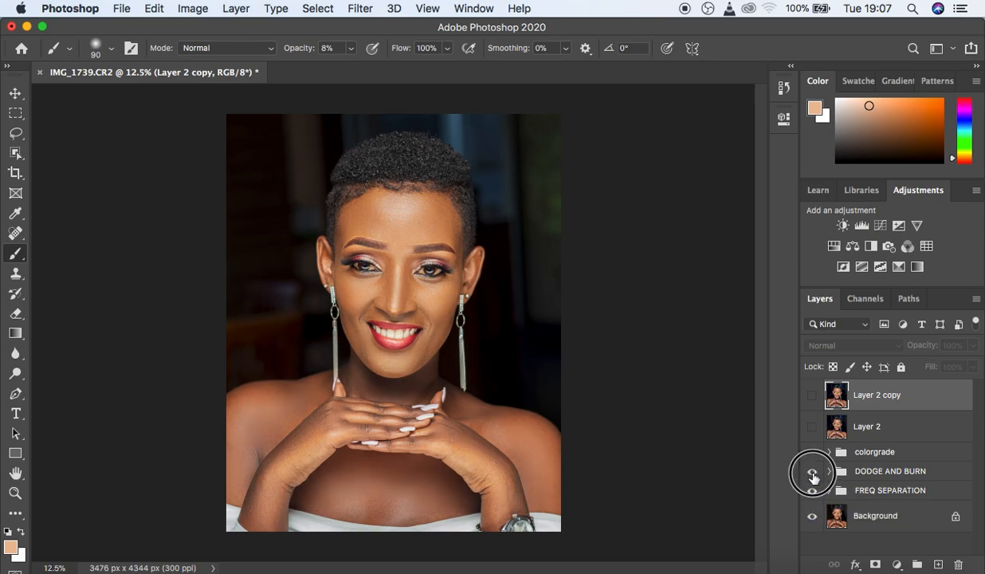
left_click(812, 474)
left_click(813, 474)
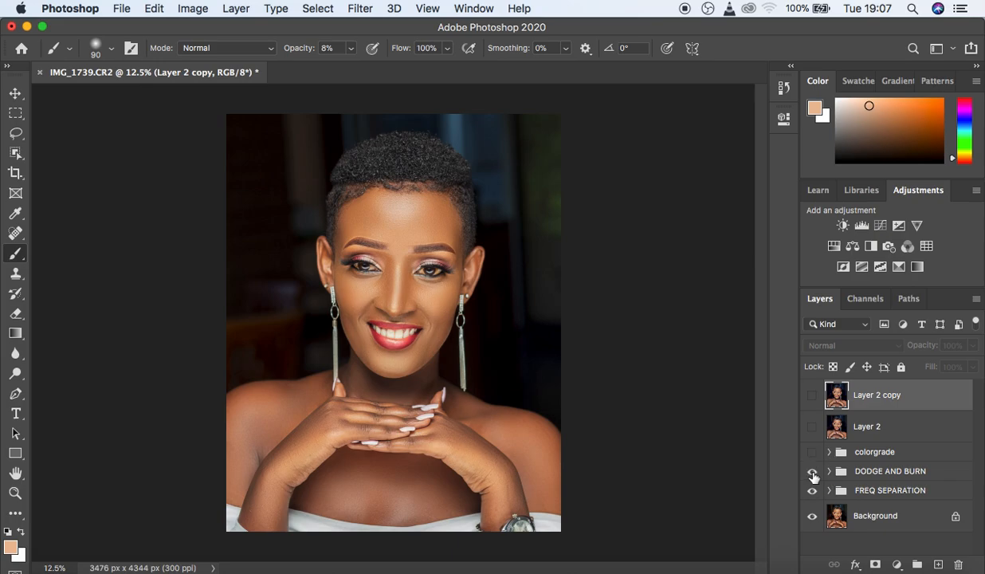
Step: Show the colorgrade group, Layer 2 and Layer 2 copy again, toggling colorgrade and Layer 2 copy to compare their effects
left_click(812, 453)
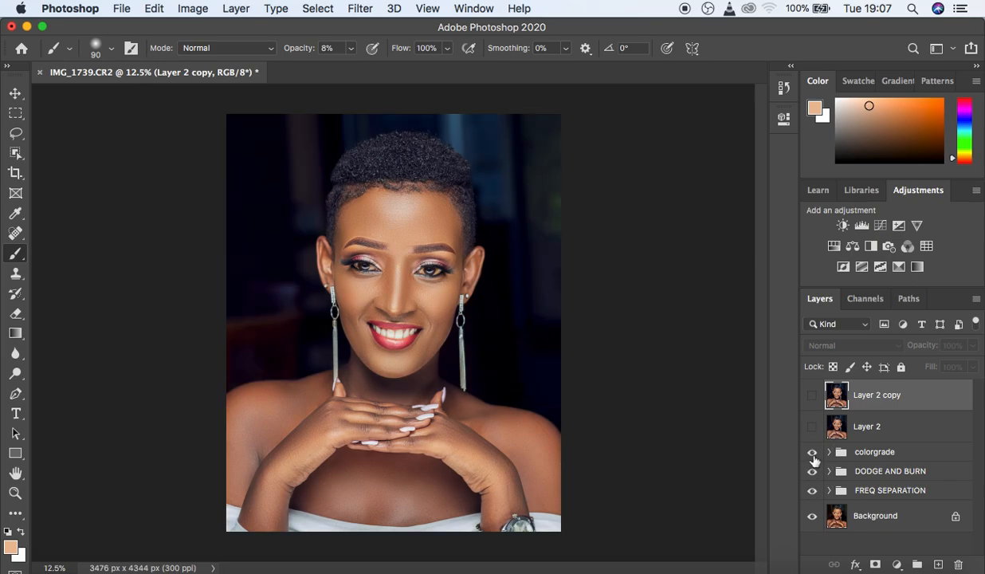
left_click(813, 453)
left_click(812, 453)
left_click(812, 427)
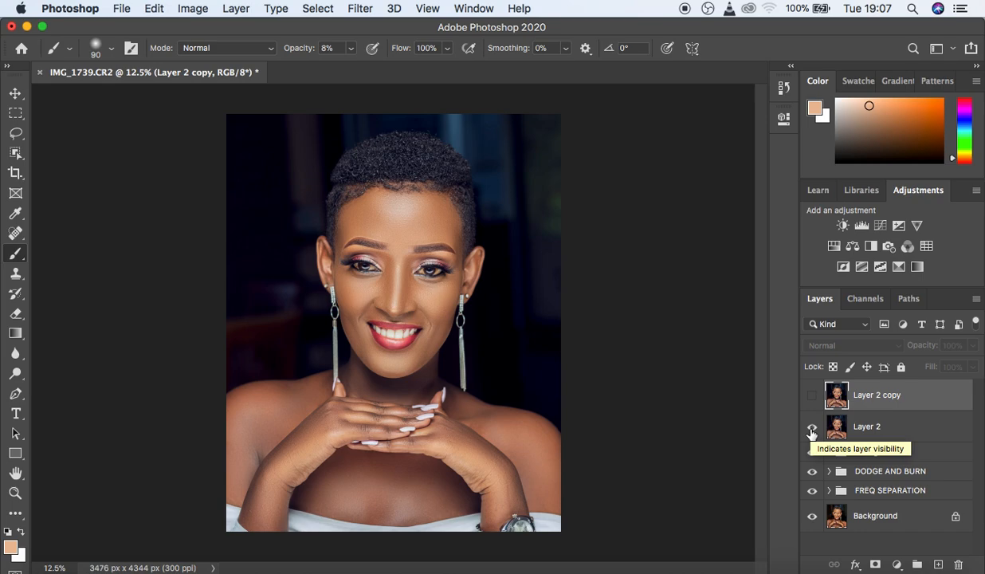
left_click(812, 401)
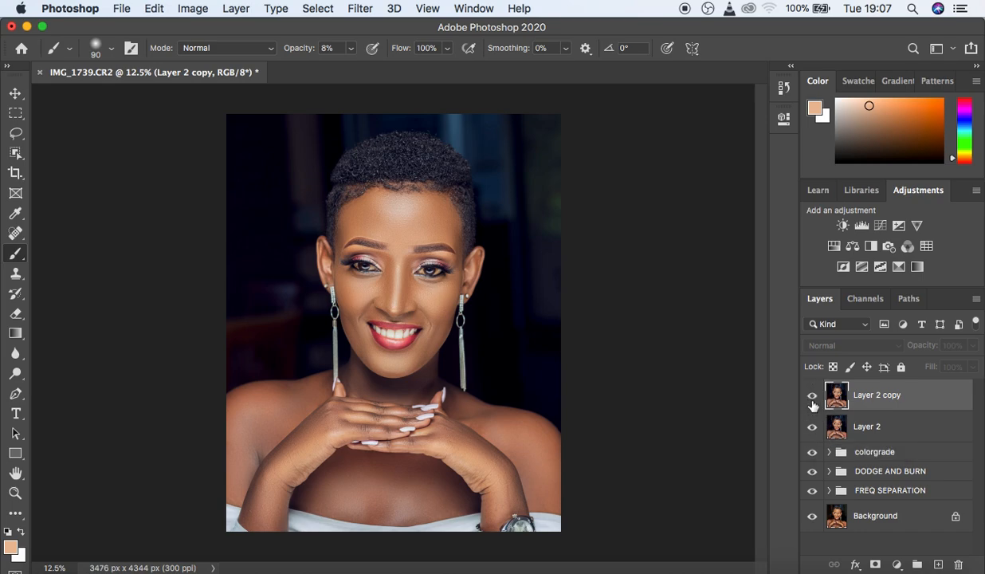
left_click(812, 401)
left_click(813, 401)
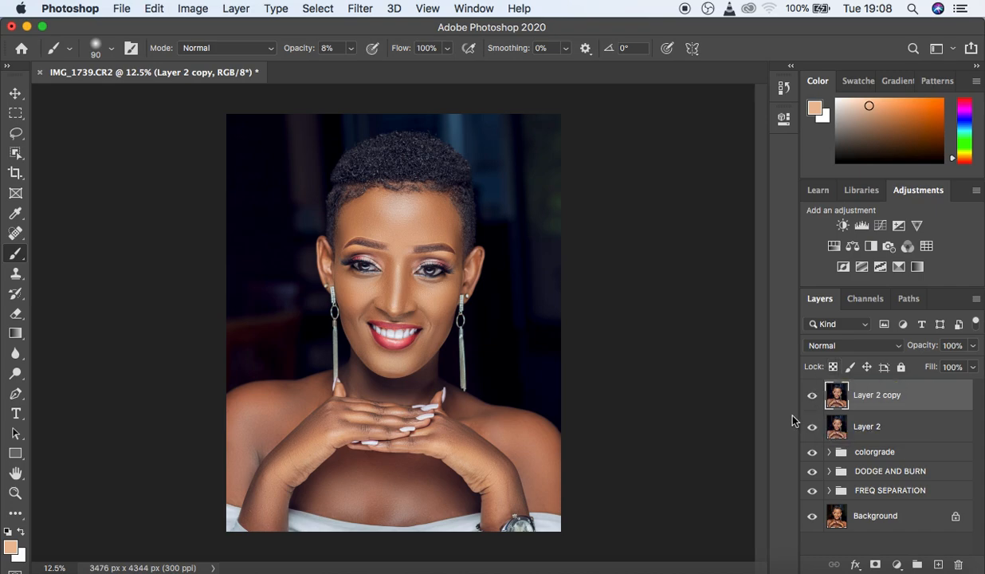
Step: Isolate the Background layer and restore all layers to compare the original portrait with the finished retouch
left_click(813, 516, "alt")
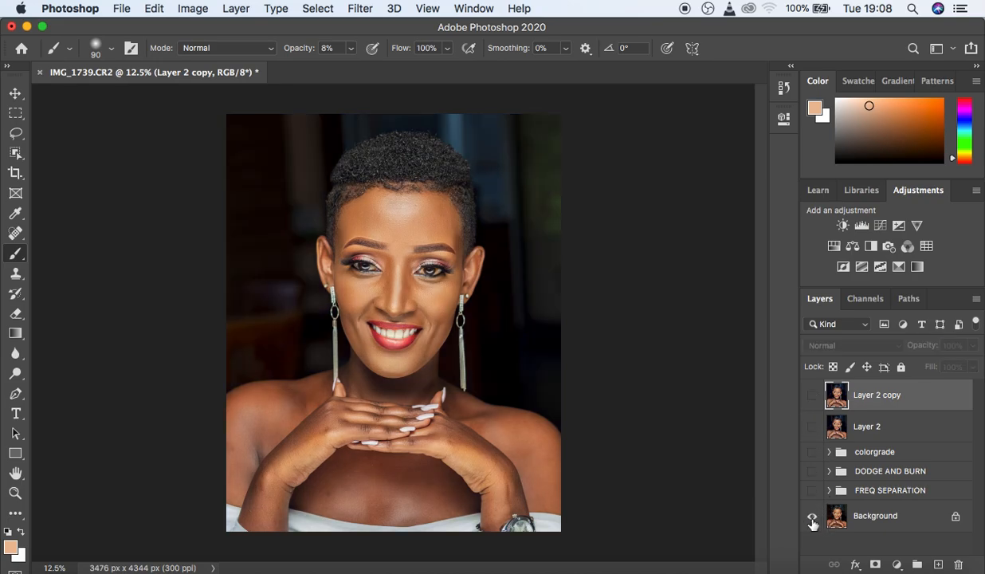
left_click(812, 518, "alt")
left_click(813, 517, "alt")
left_click(812, 517, "alt")
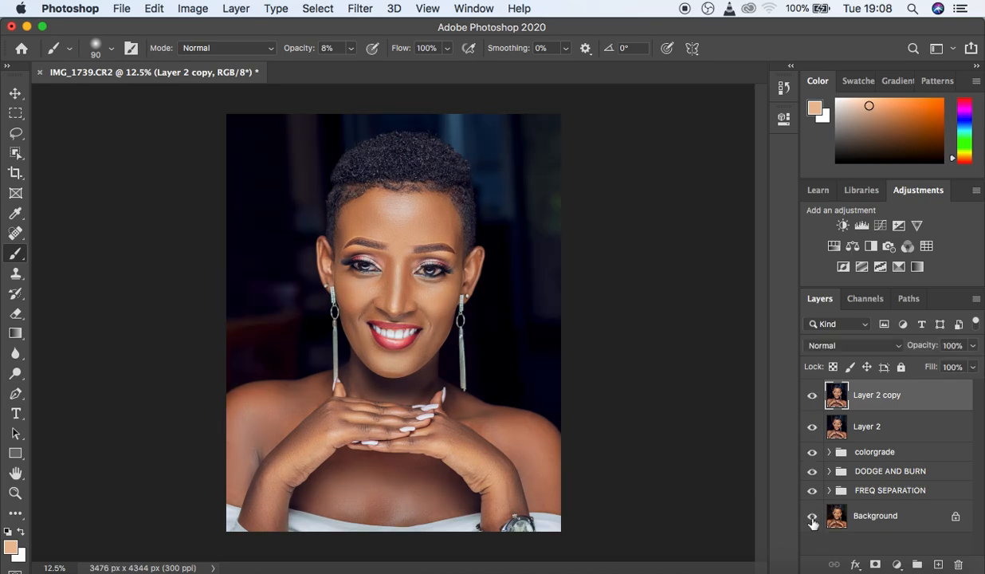